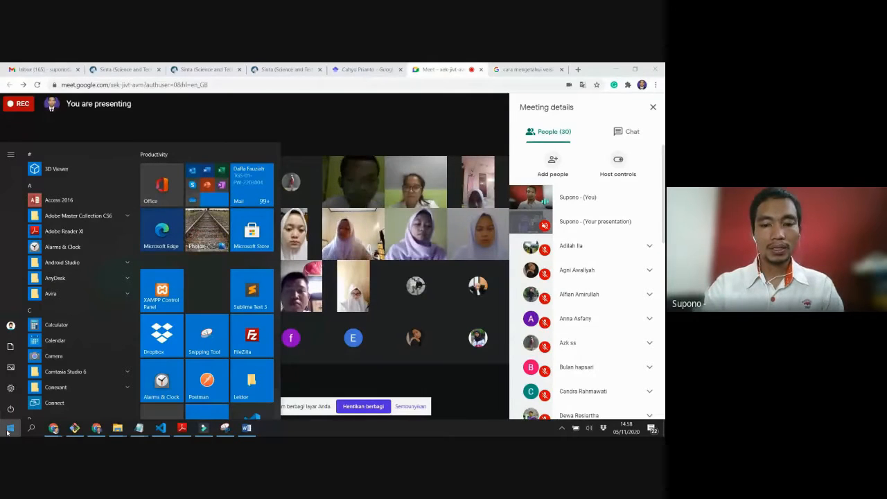
Step: Launch Word 2016 and browse the online templates suggested under Flyers
type("wor")
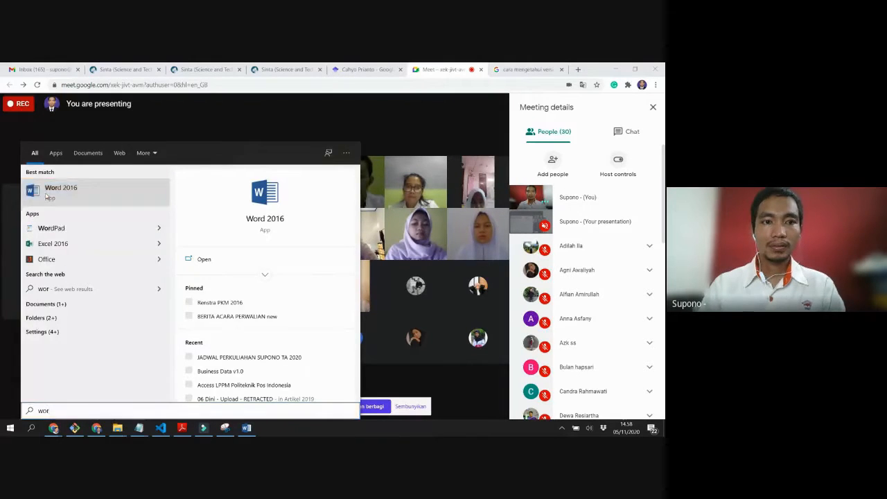
left_click(46, 196)
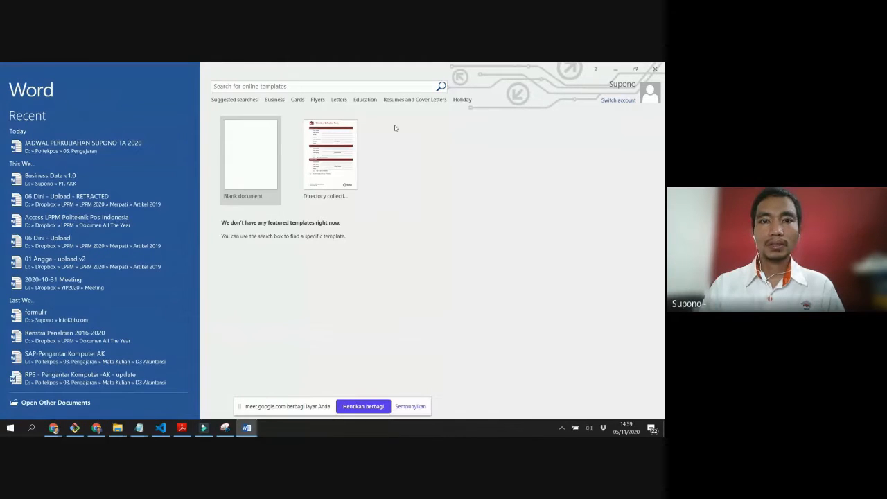
left_click(316, 100)
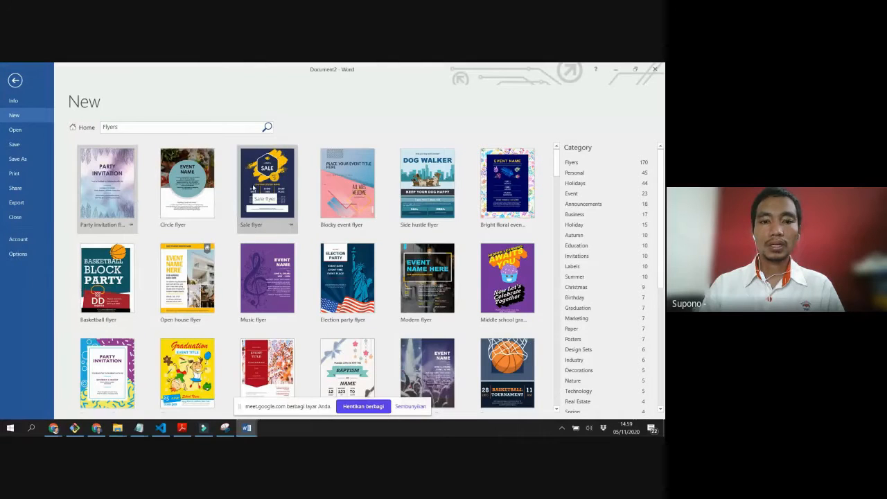
scroll(253, 187, "down", 5)
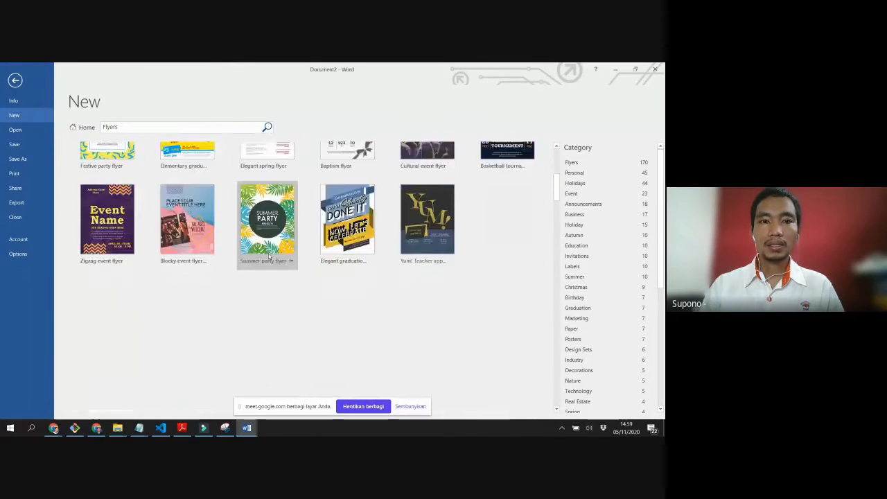
scroll(254, 187, "up", 5)
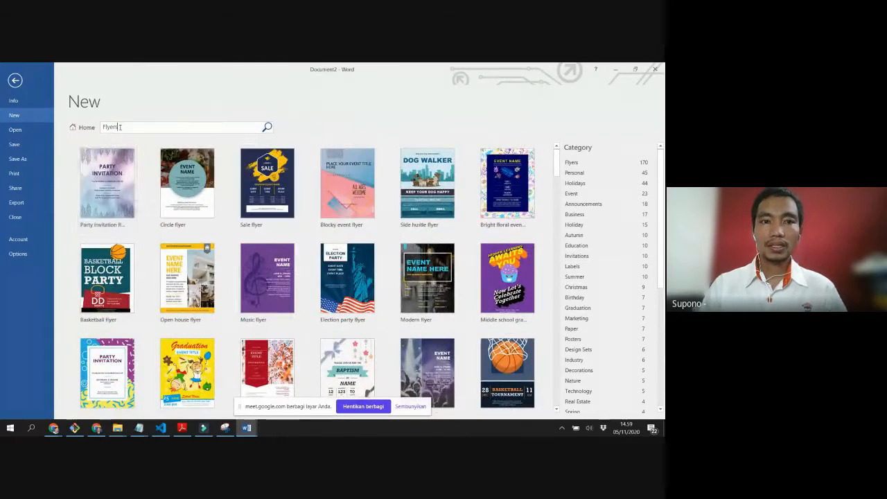
Step: Search the online templates for "kalender"
left_click(119, 127)
type("kalend")
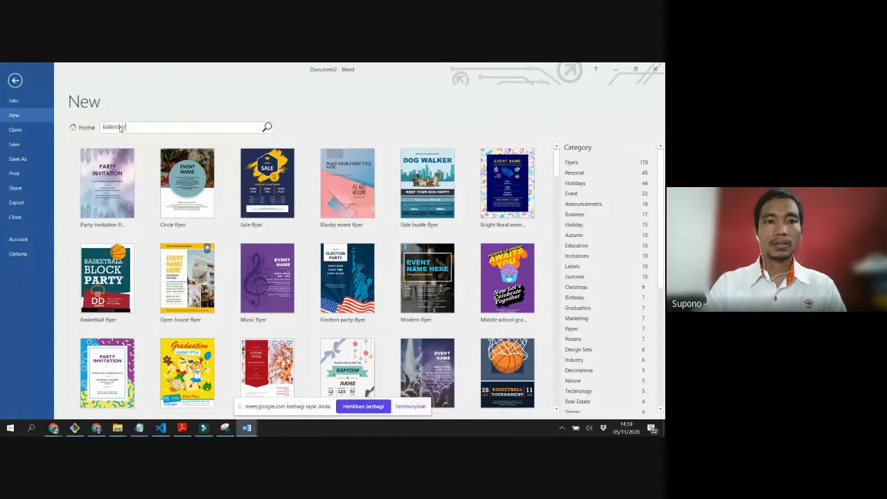
key("Return")
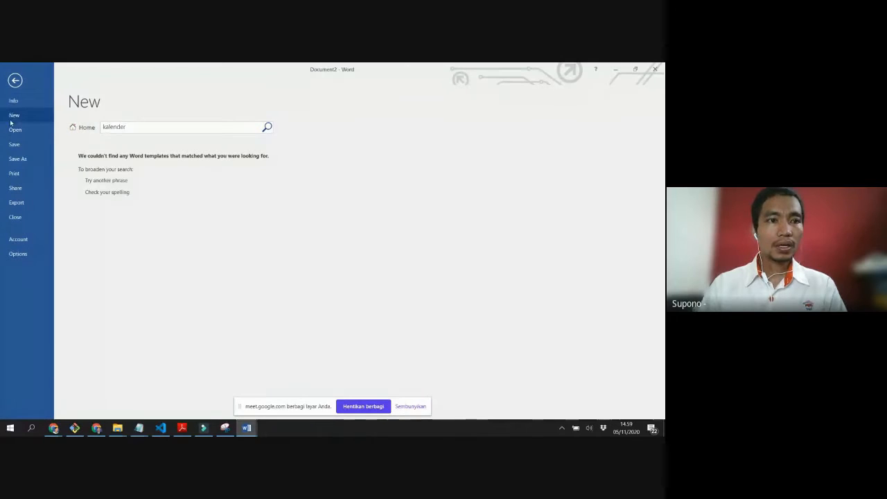
Step: Leave the template search and create a new blank document
left_click(13, 83)
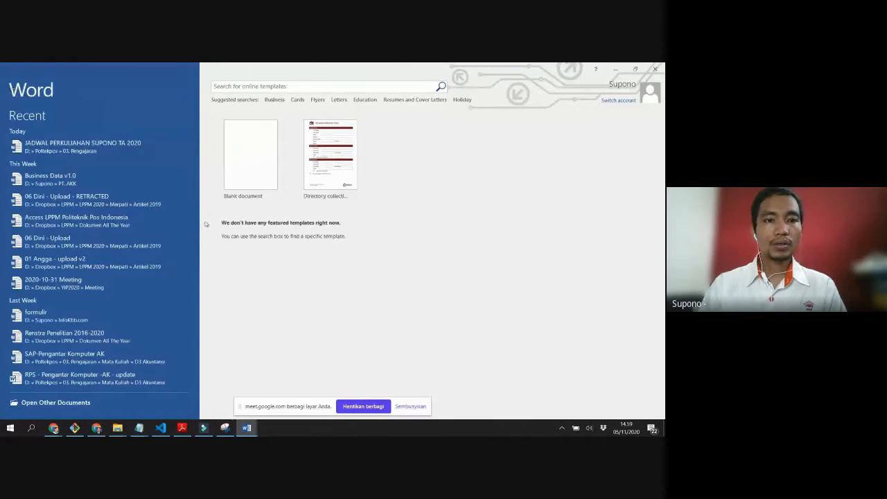
left_click(255, 153)
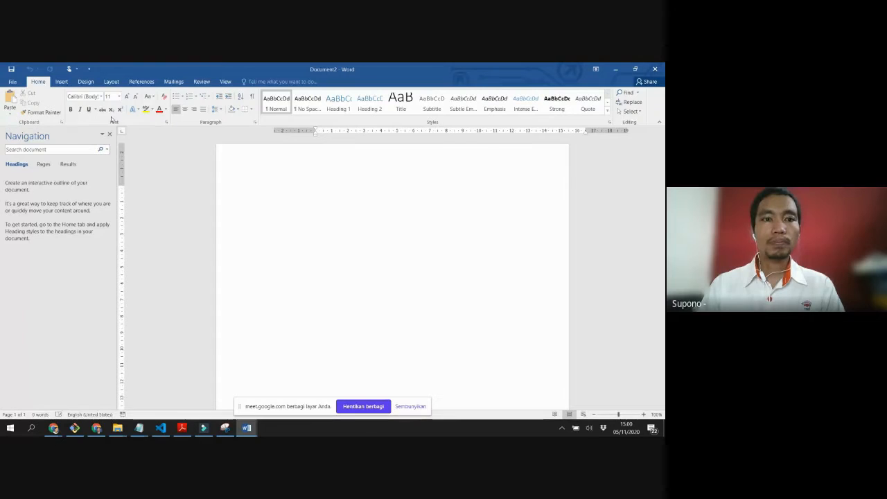
Step: Examine the commands for inserting content and the paragraph settings for line spacing and line and page breaks
left_click(61, 82)
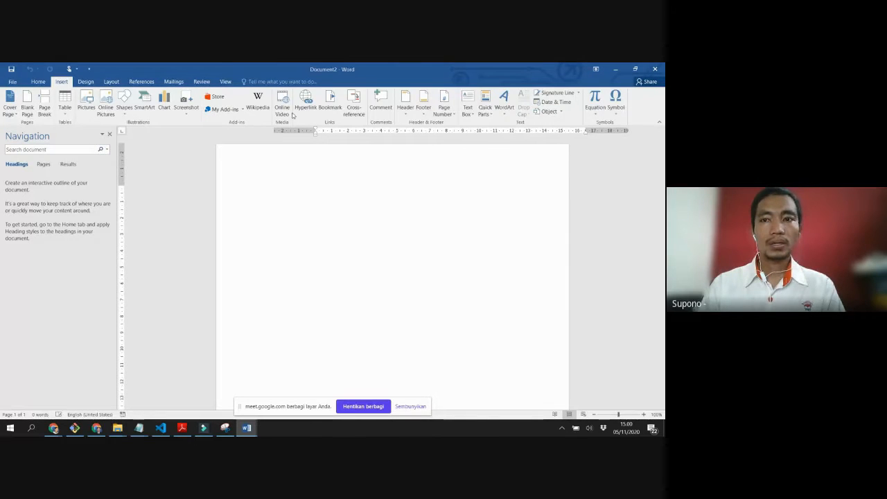
left_click(39, 81)
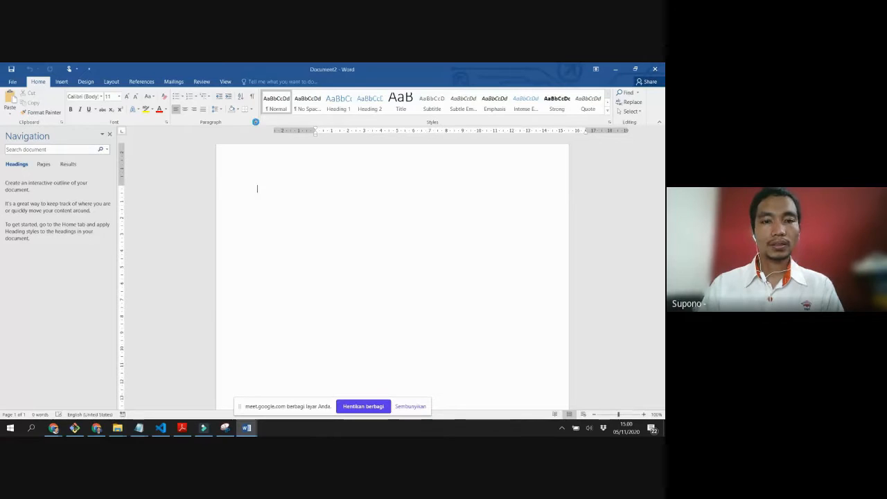
left_click(255, 122)
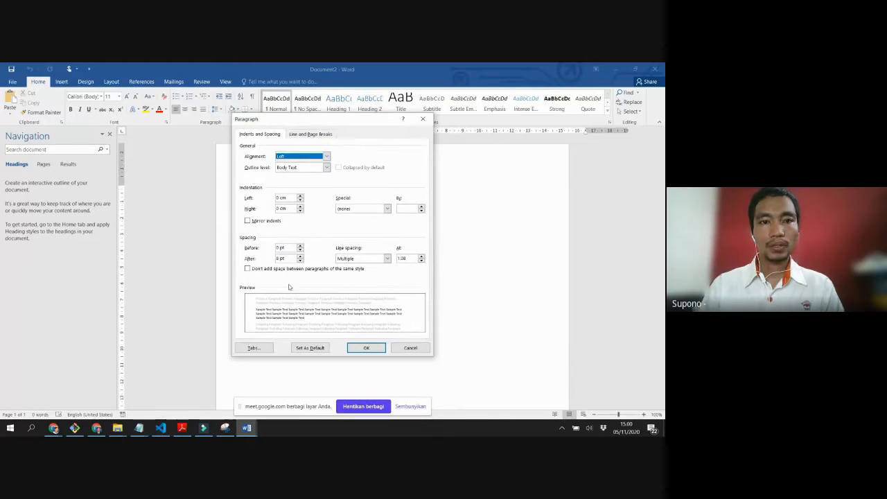
left_click(386, 258)
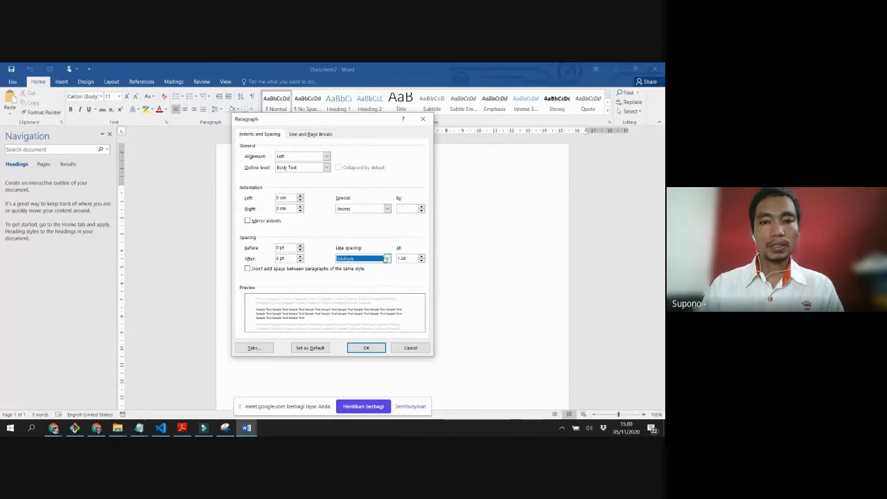
left_click(386, 260)
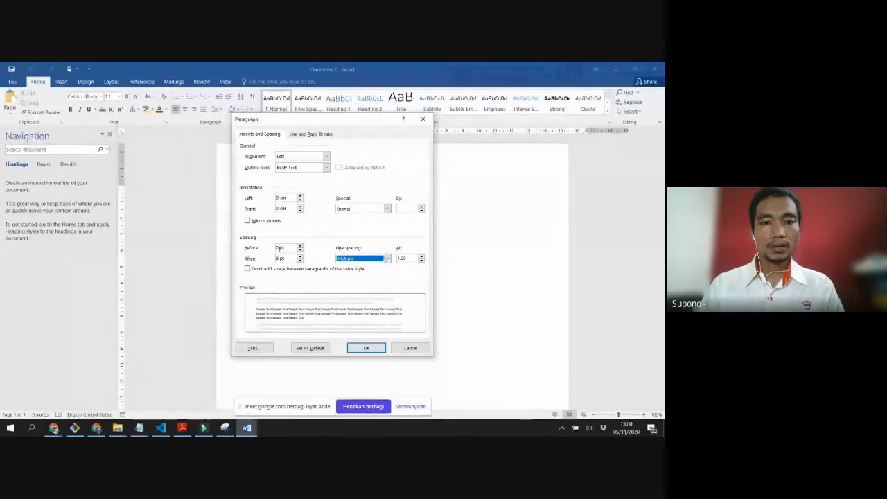
left_click(299, 135)
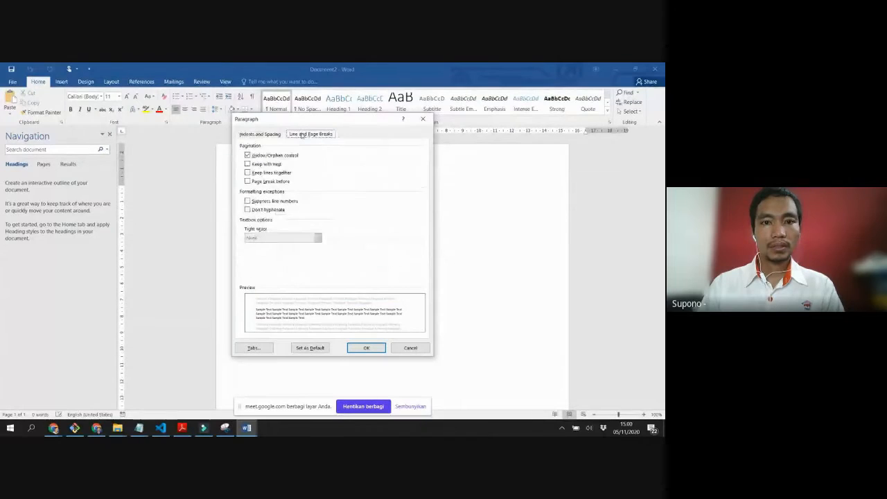
left_click(409, 349)
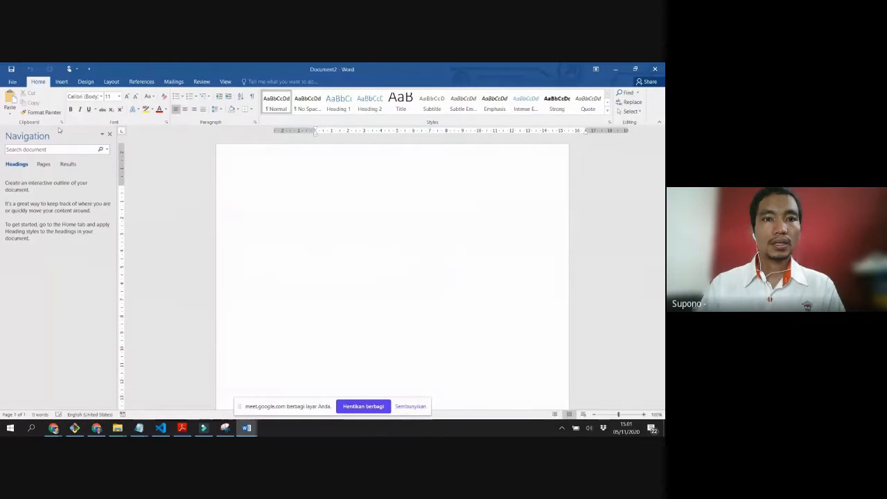
Step: Hide the navigation pane and switch the ruler off and back on
left_click(226, 82)
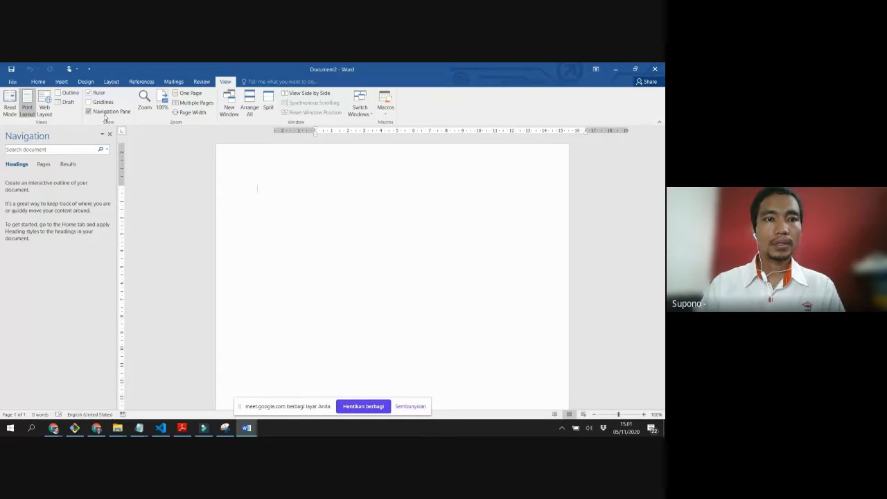
left_click(89, 112)
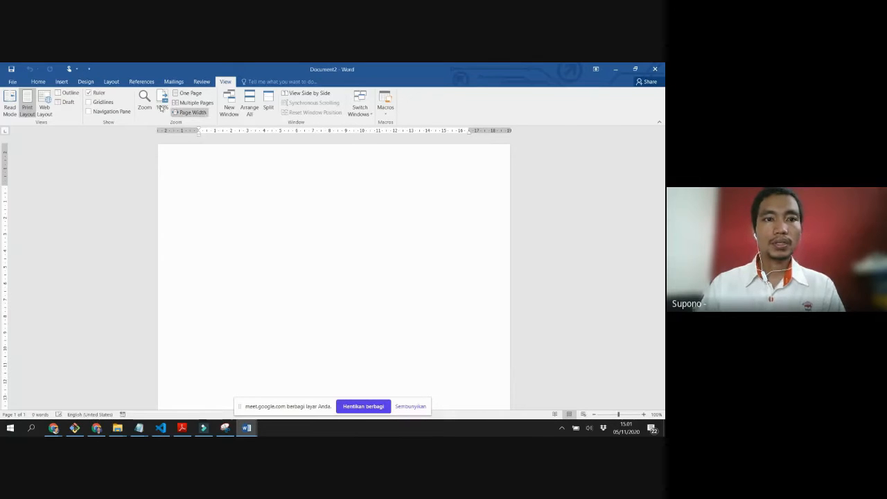
left_click(89, 95)
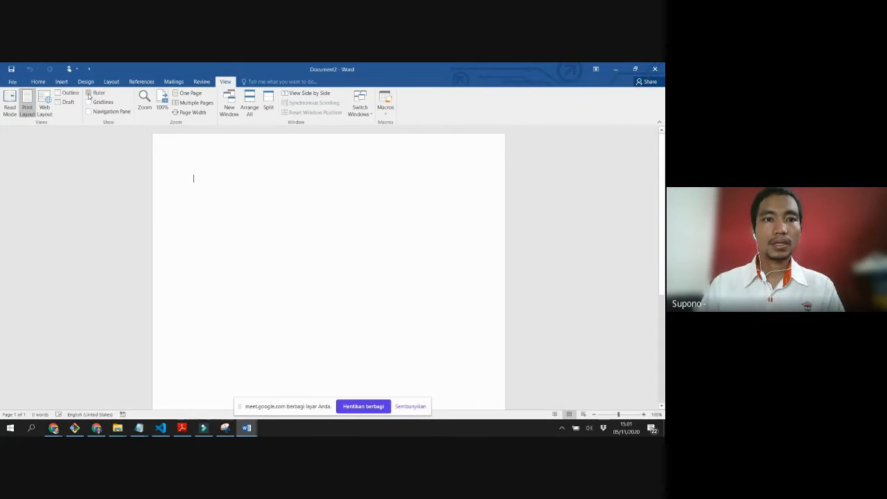
left_click(89, 95)
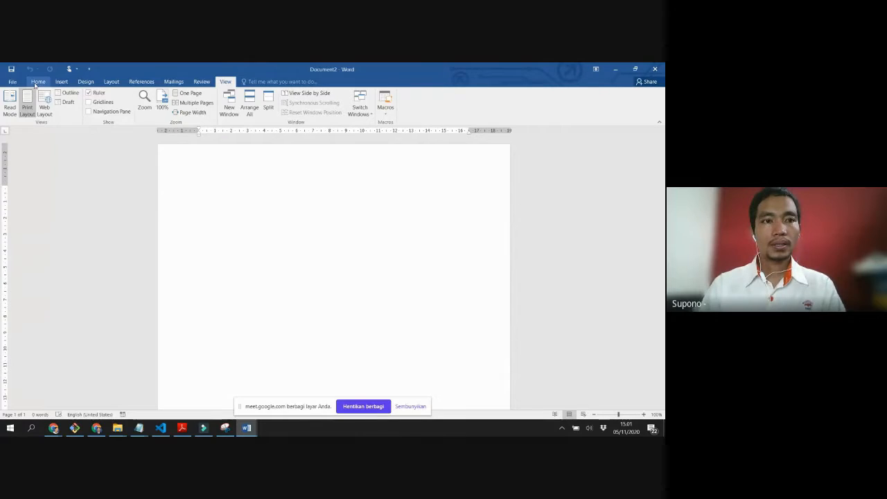
Step: Write the sentence "Test ini adalah tulisan" on the first line of the document
left_click(38, 82)
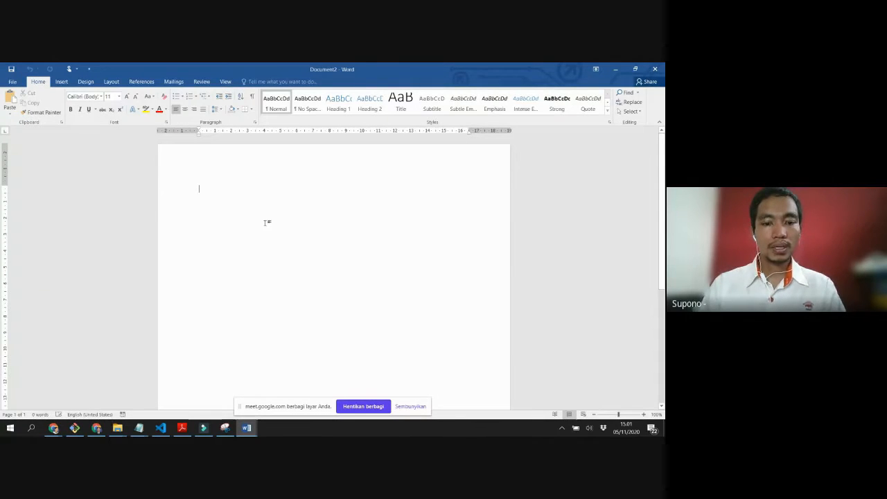
type("Test")
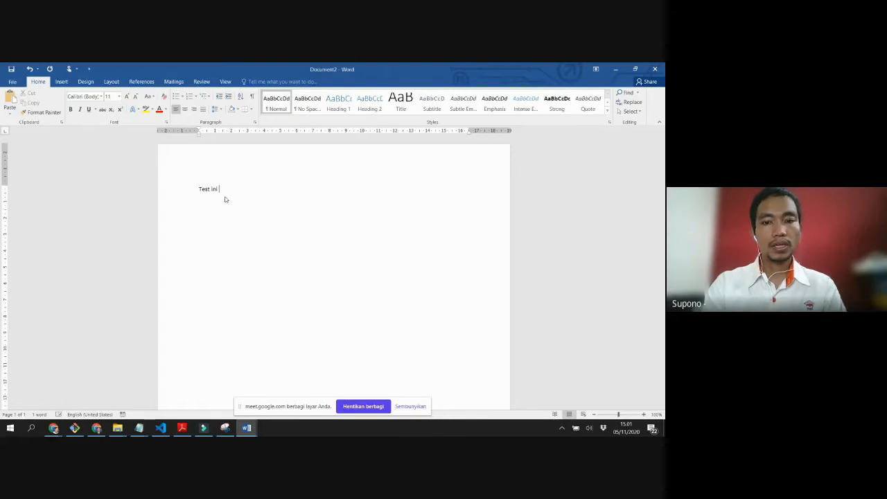
type("ini adalah ")
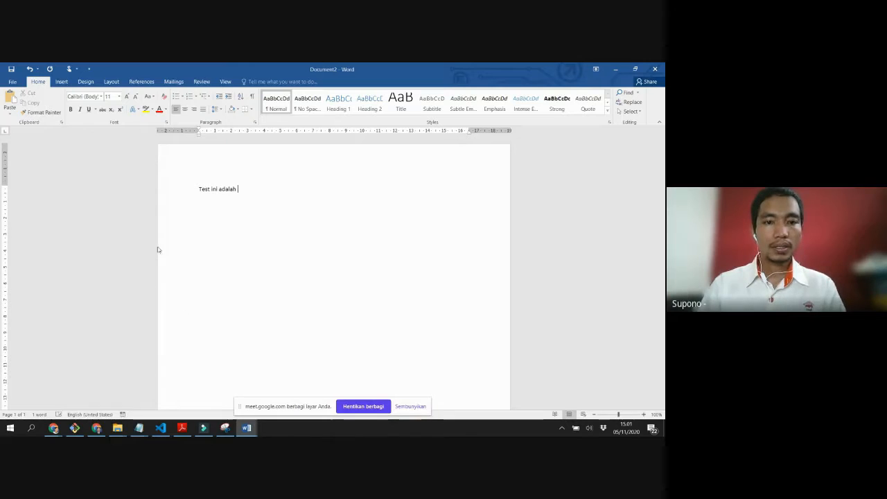
type("tulisan")
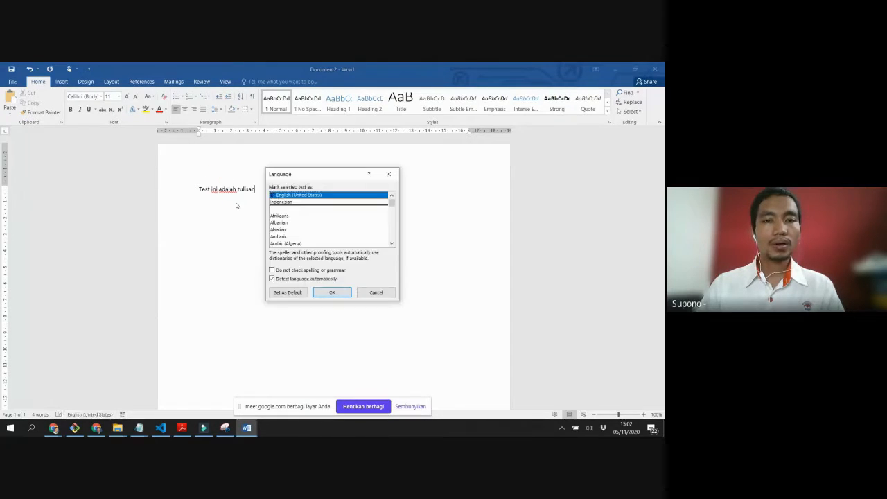
Step: Set the proofing language of the whole sentence "Test ini adalah tulisan" to Indonesian
left_click(288, 201)
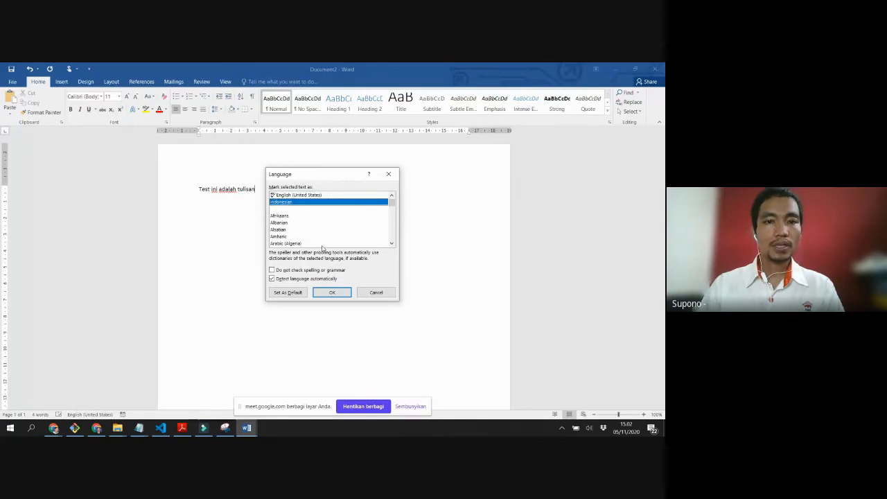
left_click(332, 292)
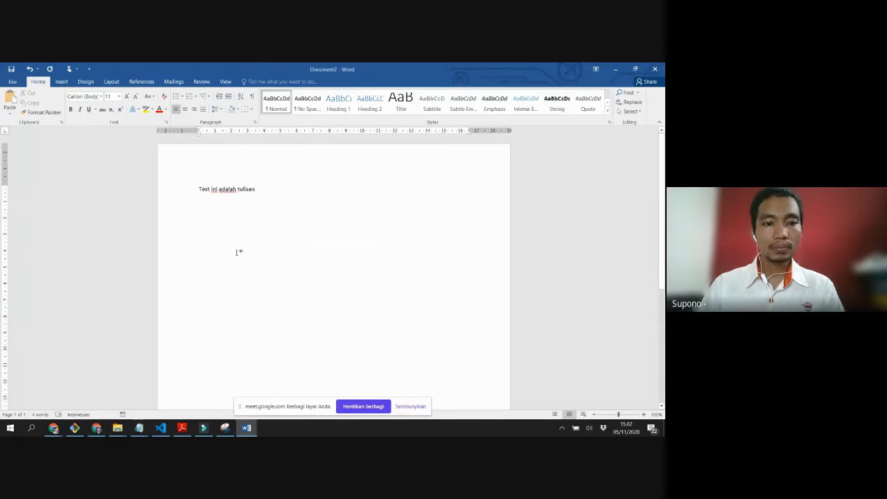
left_click_drag(285, 192, 152, 183)
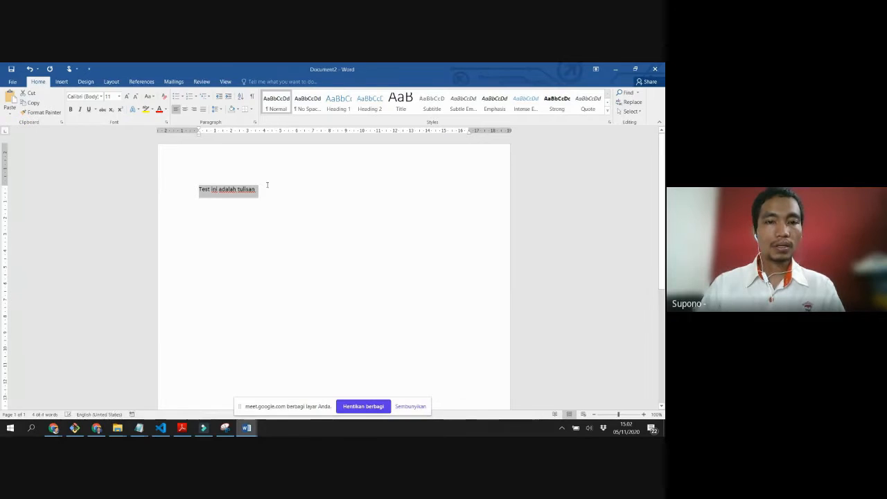
left_click(99, 413)
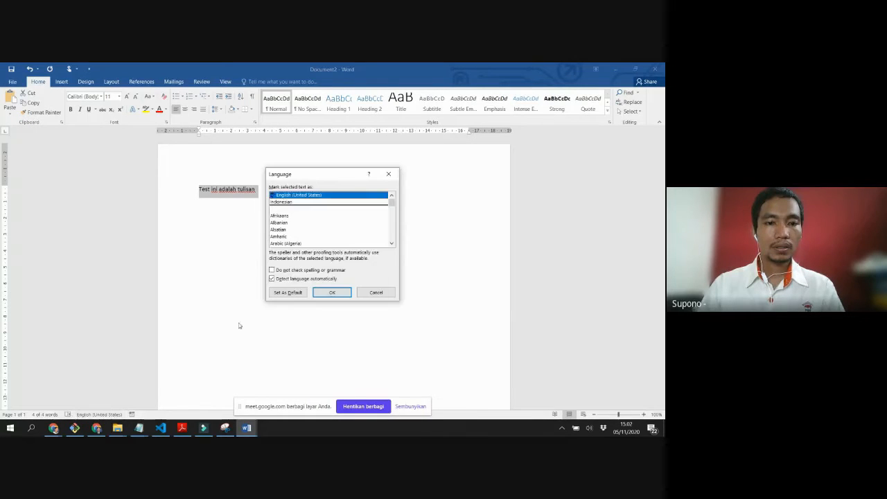
left_click(288, 202)
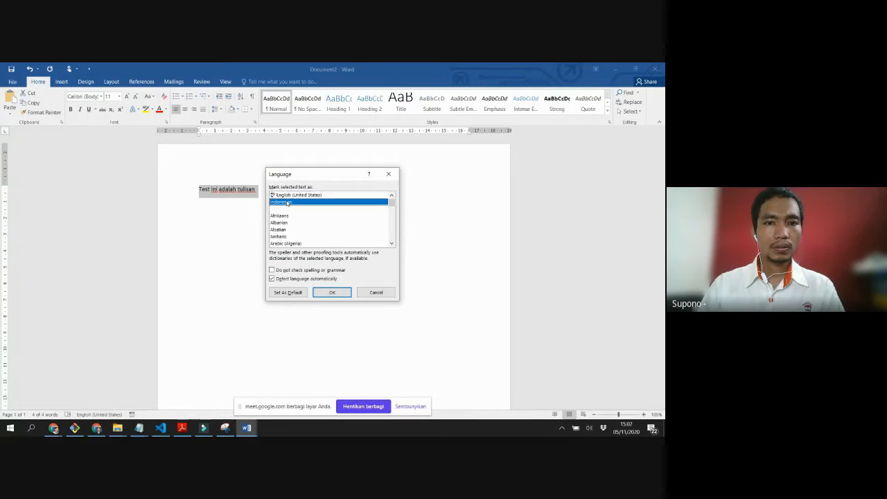
left_click(332, 293)
left_click(332, 296)
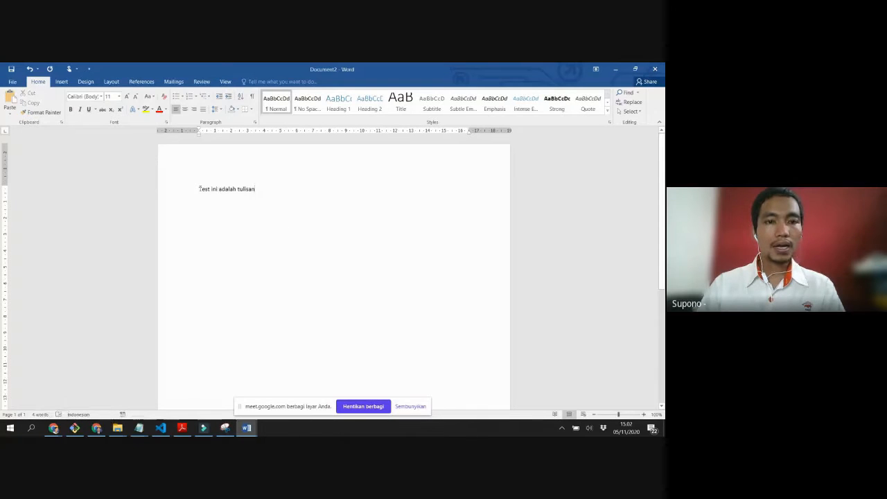
left_click_drag(200, 188, 266, 192)
left_click(265, 192)
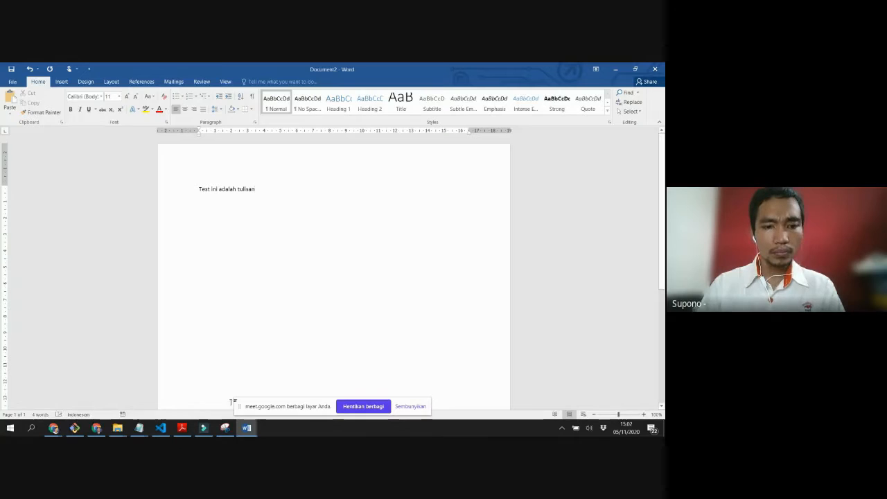
Step: View the document in Read Mode and return to the Print Layout editing view
left_click(555, 413)
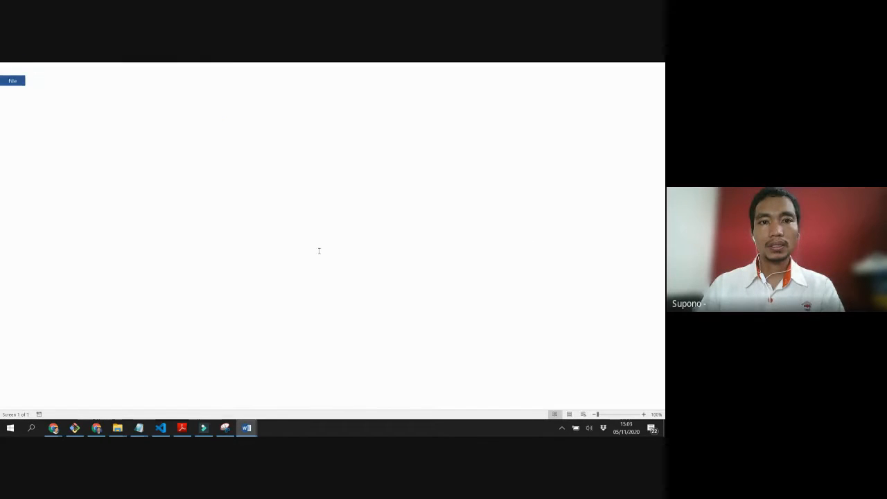
key("Escape")
left_click(274, 192)
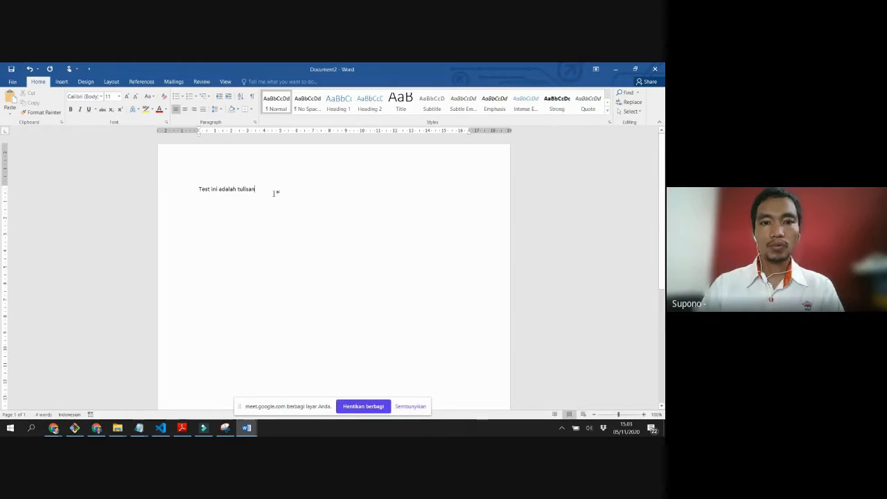
Step: Switch to Chrome and open the Lorem Ipsum generator site lipsum.com in a new tab
left_click(55, 430)
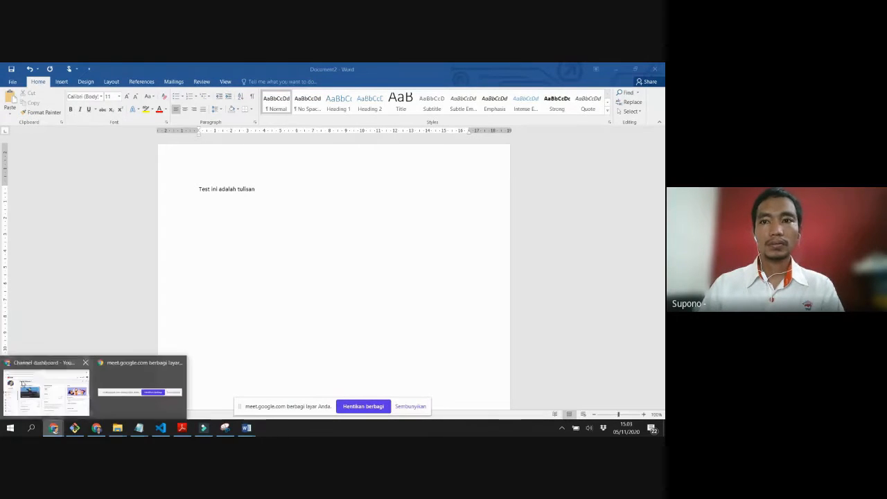
left_click(39, 388)
left_click(577, 70)
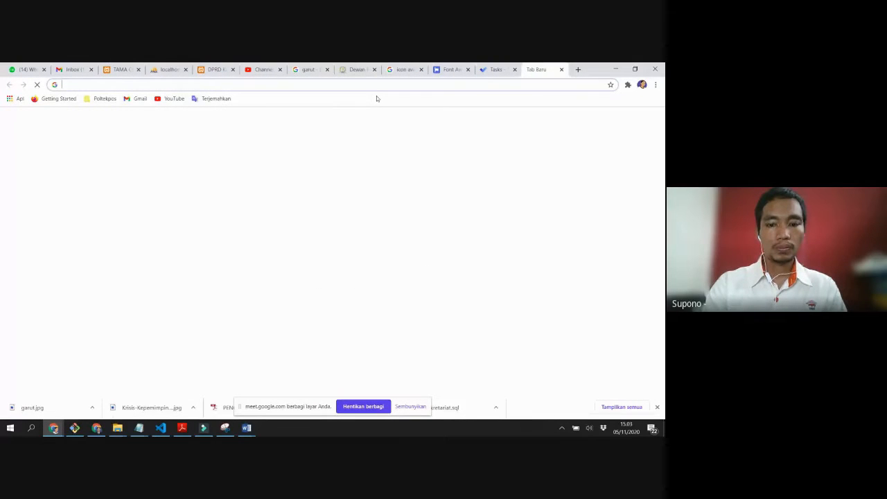
type("li")
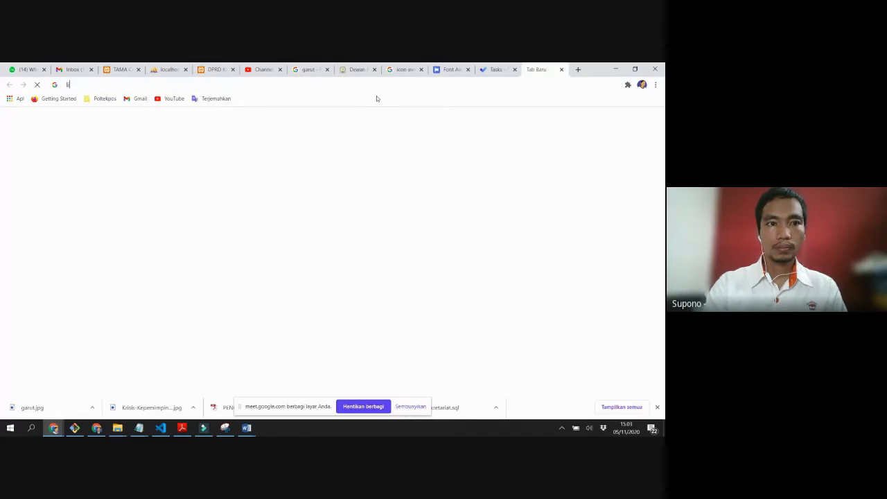
type("p")
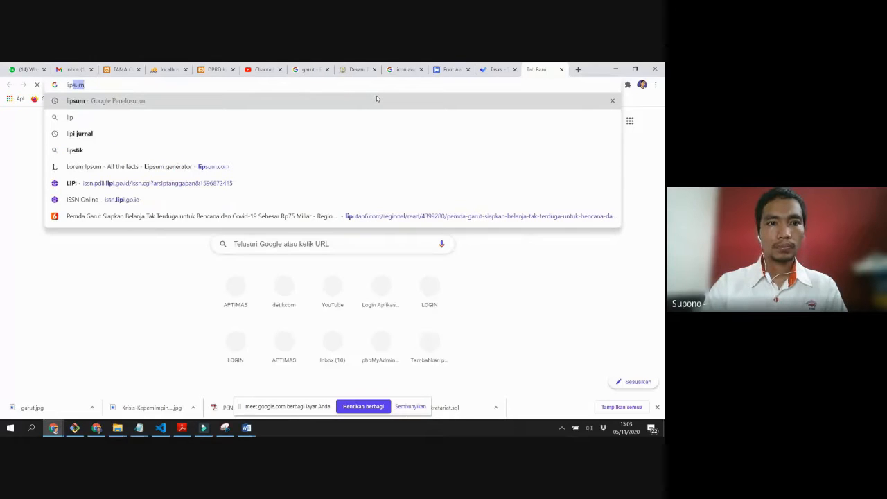
key("Down")
key("Down")
key("Down")
key("Down")
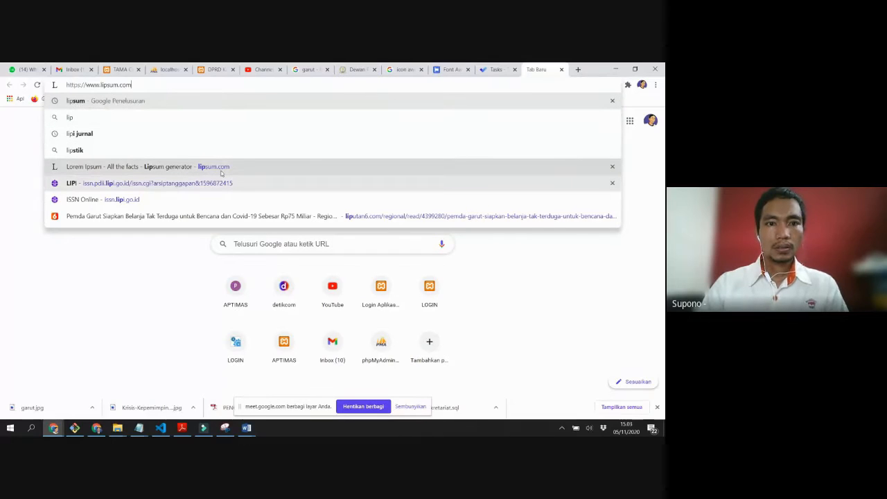
left_click(71, 167)
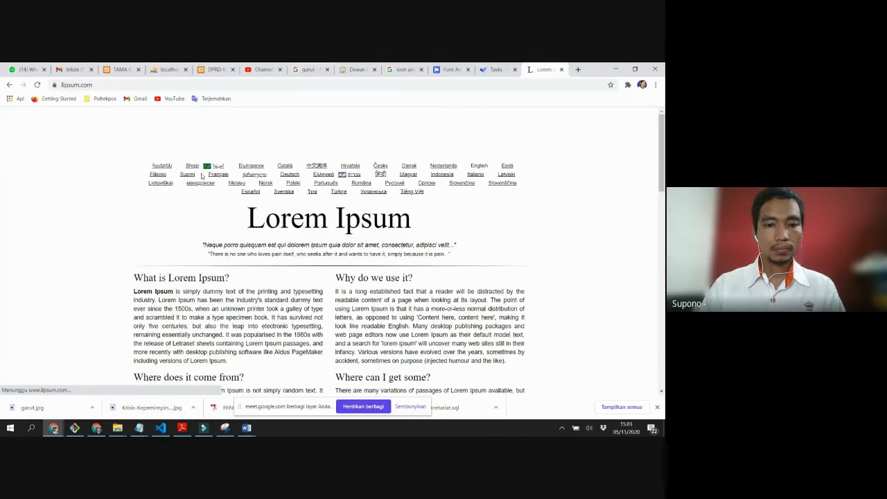
Step: Copy the "What is Lorem Ipsum?" paragraph from the web page and paste it into Document1 in Word
triple_click(165, 307)
key("ctrl+c")
left_click(247, 427)
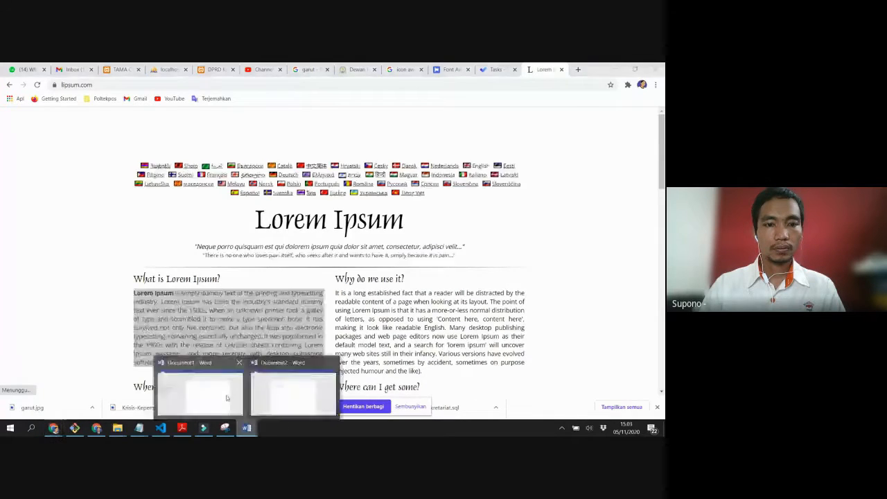
left_click(227, 397)
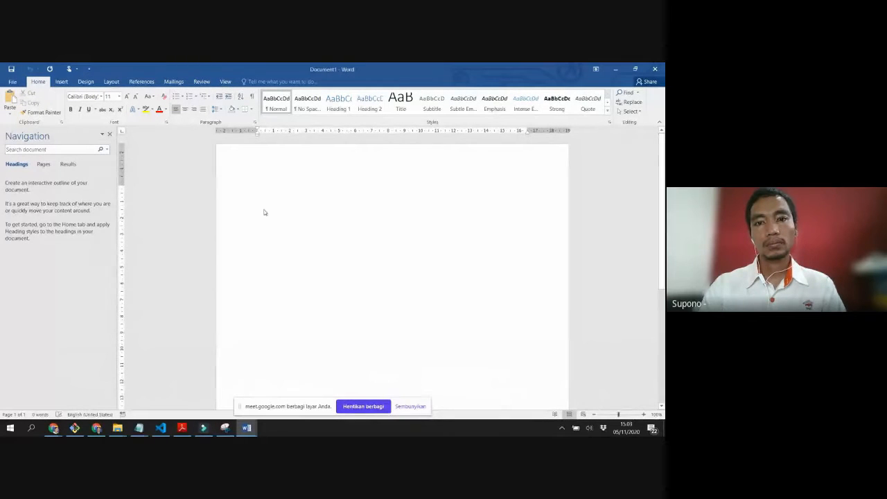
key("ctrl+v")
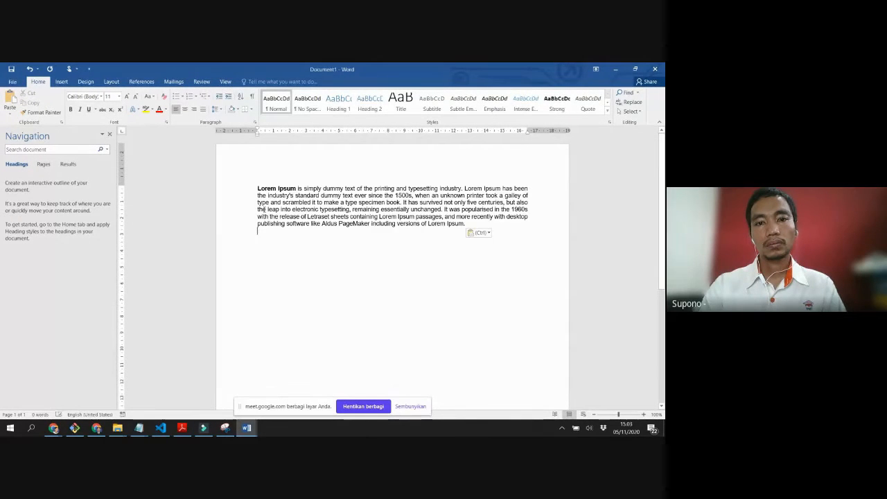
Step: Paste the Lorem Ipsum paragraph again below the first one and once more at the start of a second page
key("Return")
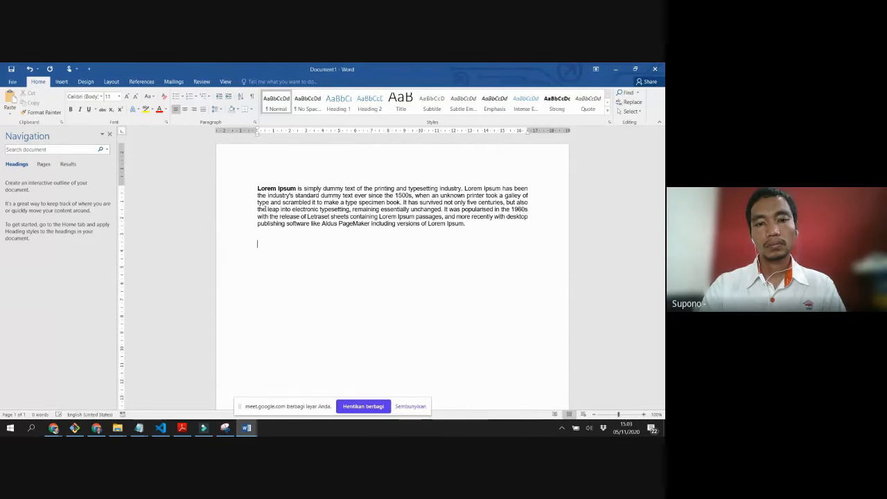
scroll(321, 298, "down", 3)
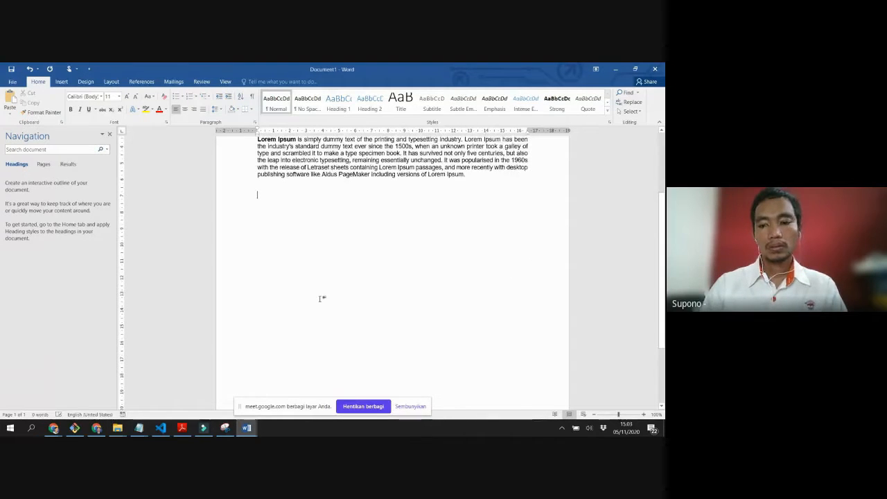
scroll(321, 298, "down", 4)
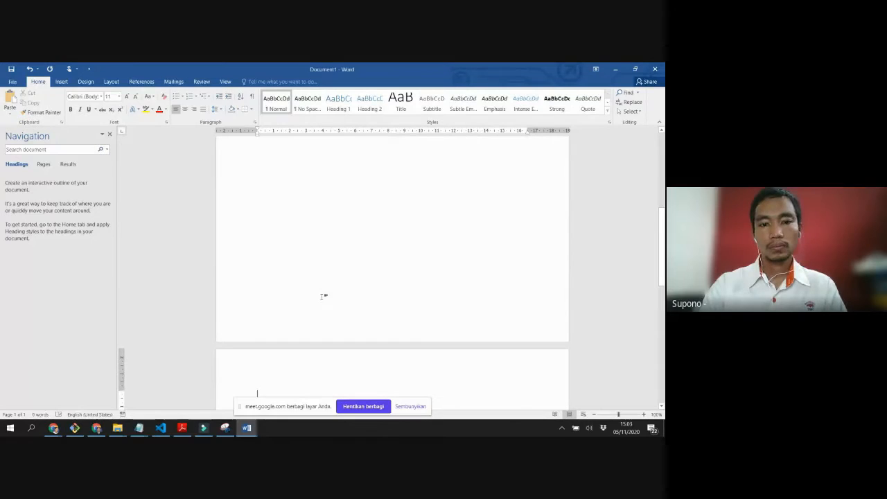
scroll(323, 297, "down", 2)
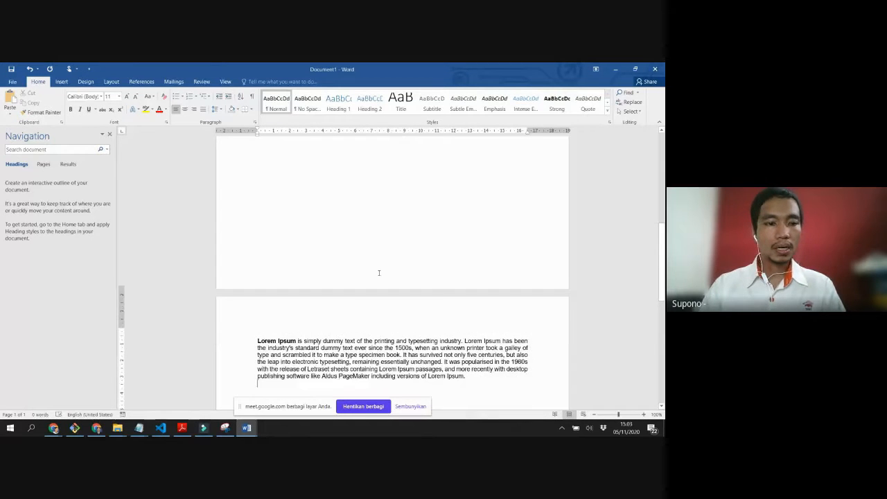
scroll(378, 273, "up", 15)
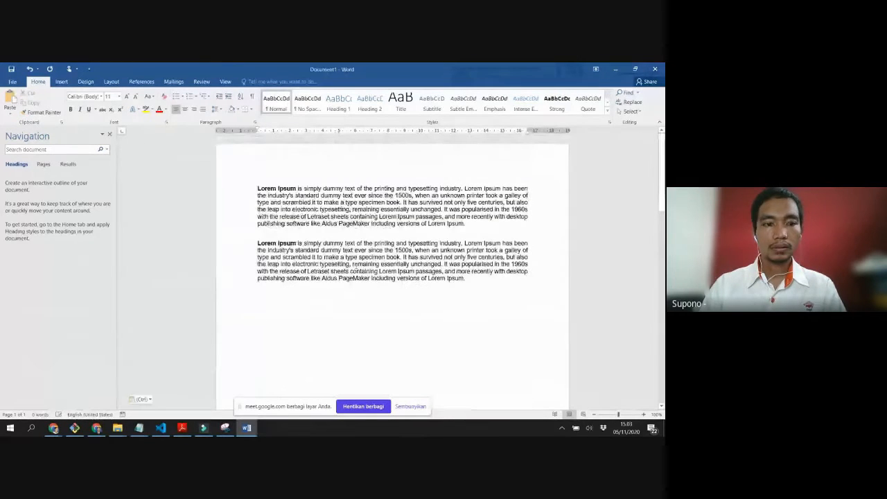
scroll(626, 392, "down", 10)
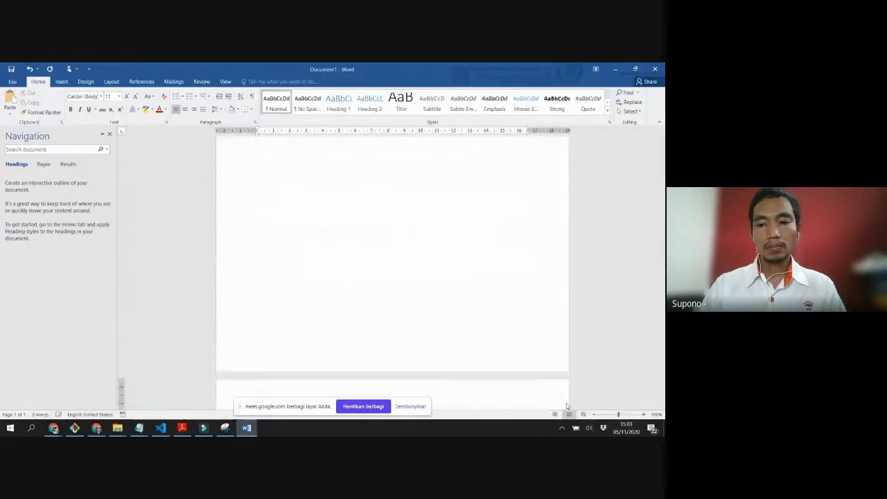
scroll(566, 404, "down", 4)
scroll(554, 412, "down", 2)
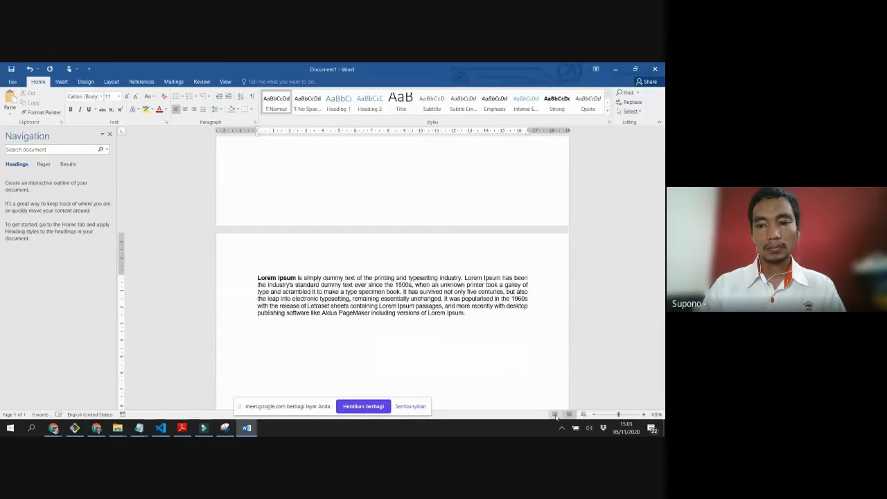
Step: Show the document in Read Mode from its first screen and close the navigation pane
left_click(555, 414)
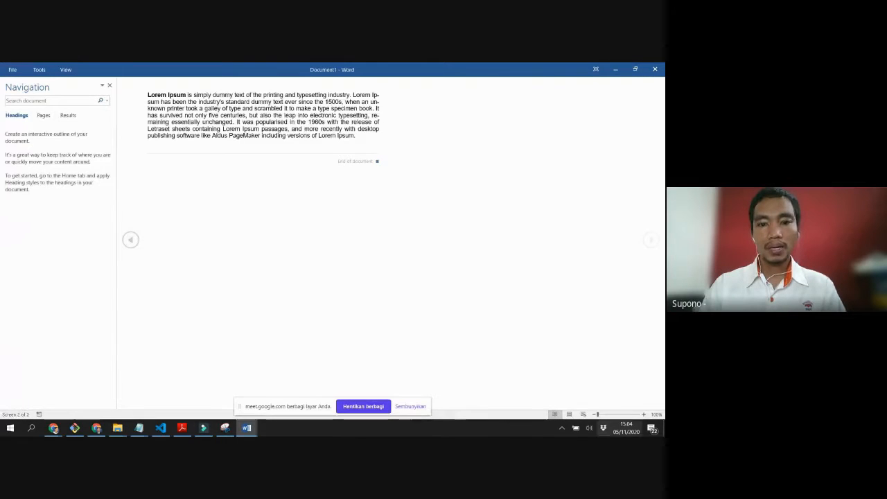
left_click(131, 241)
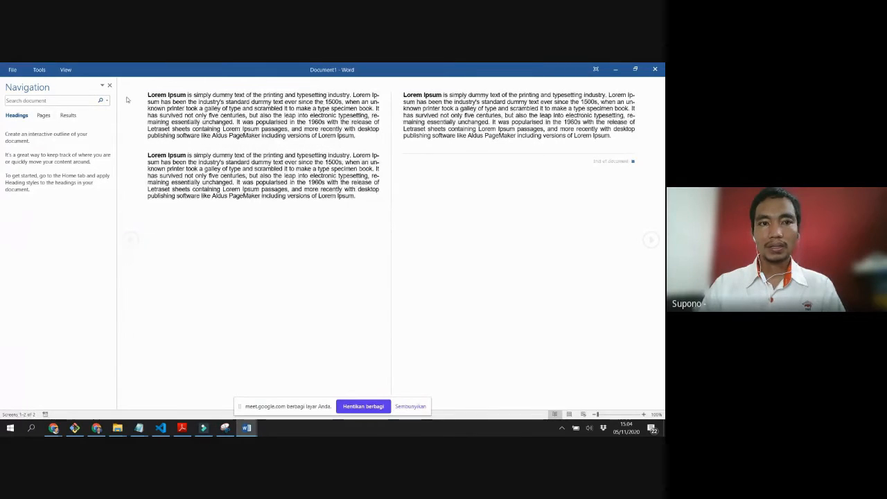
left_click(110, 85)
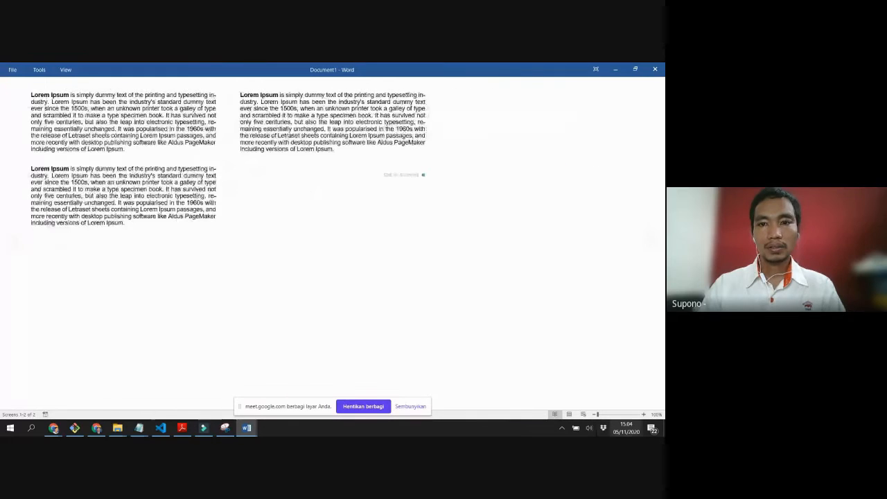
Step: Enlarge the Read Mode text to 200% and page back and forth between the two screens
left_click_drag(598, 415, 616, 416)
left_click(643, 415)
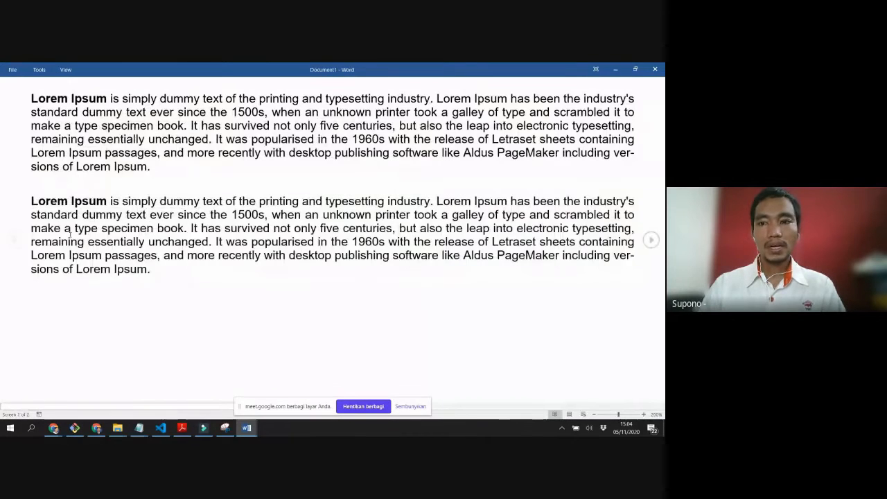
left_click(652, 241)
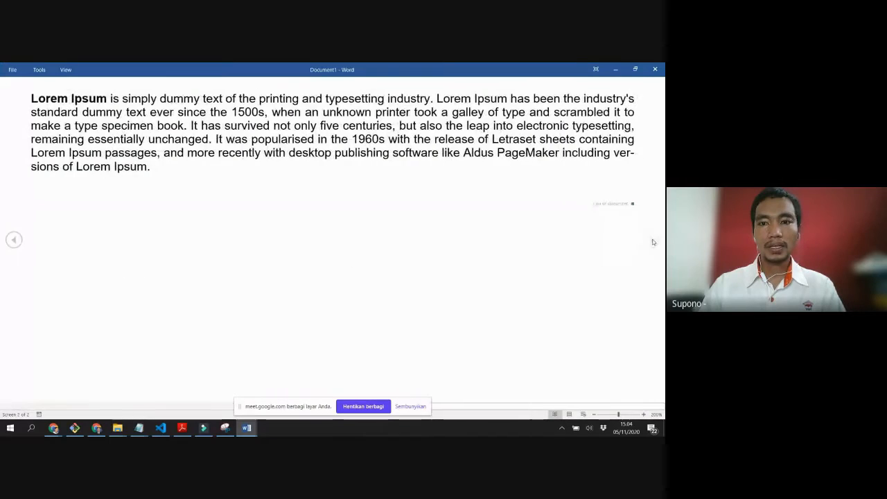
left_click(13, 241)
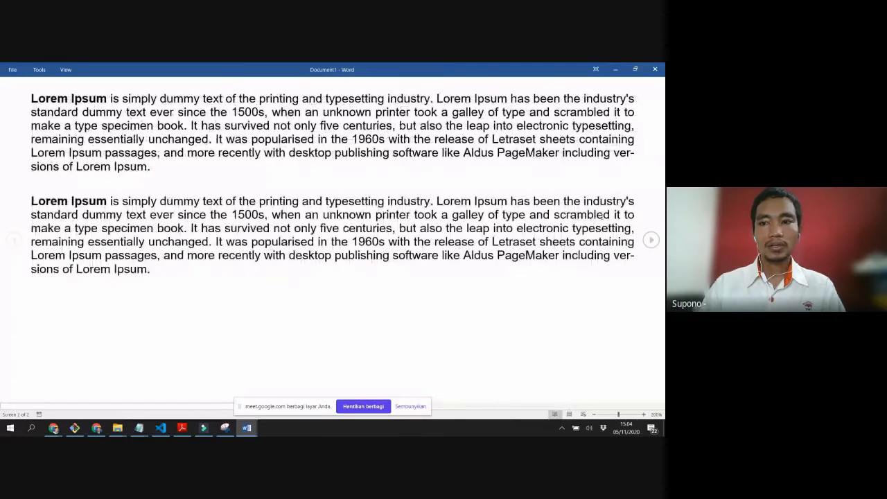
left_click(652, 240)
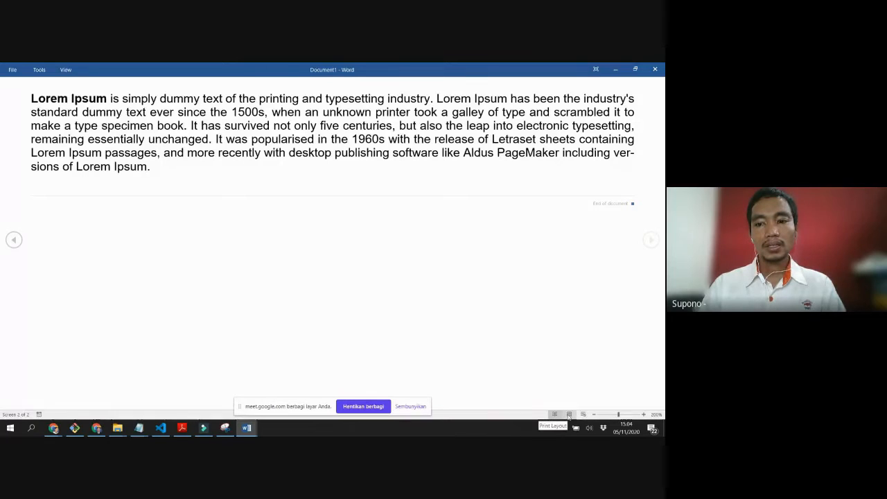
Step: Return to Print Layout, place the cursor below the second page's paragraph, and set the zoom to 145%
left_click(570, 415)
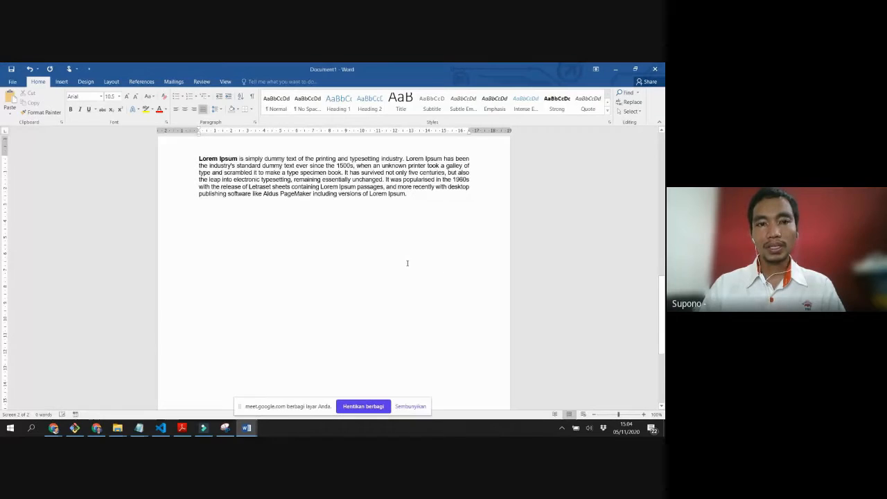
scroll(408, 264, "down", 5)
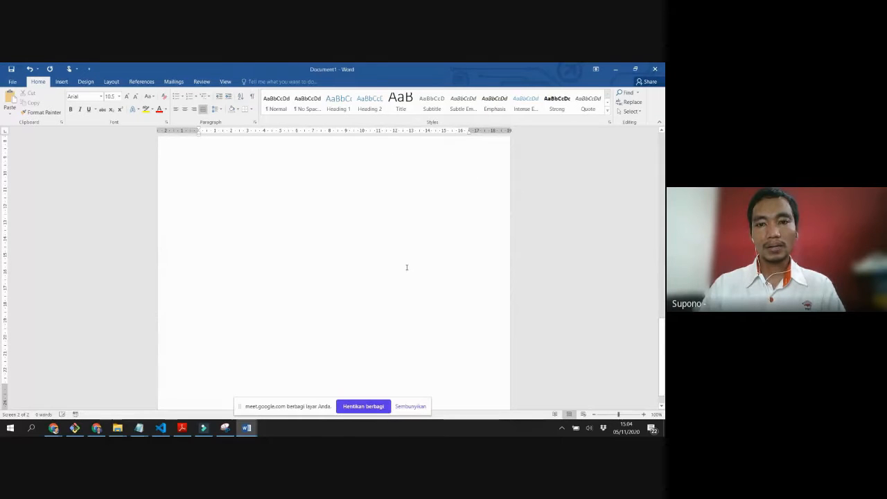
scroll(407, 267, "up", 4)
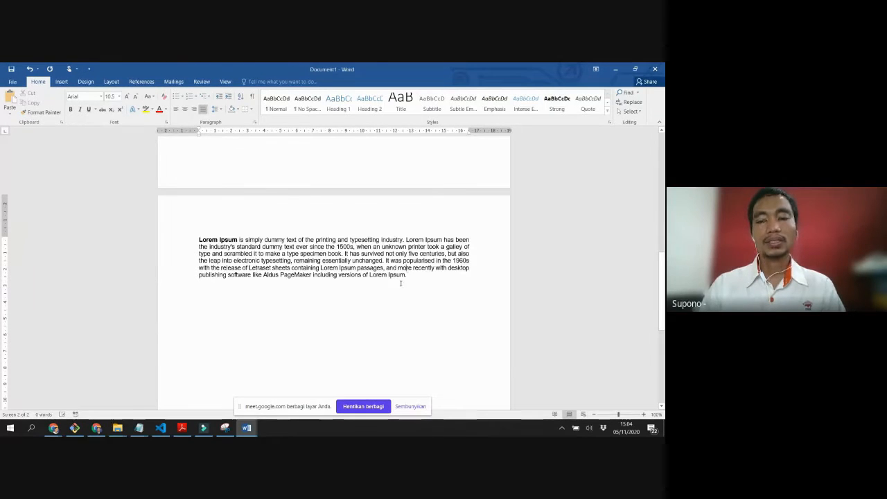
left_click(400, 284)
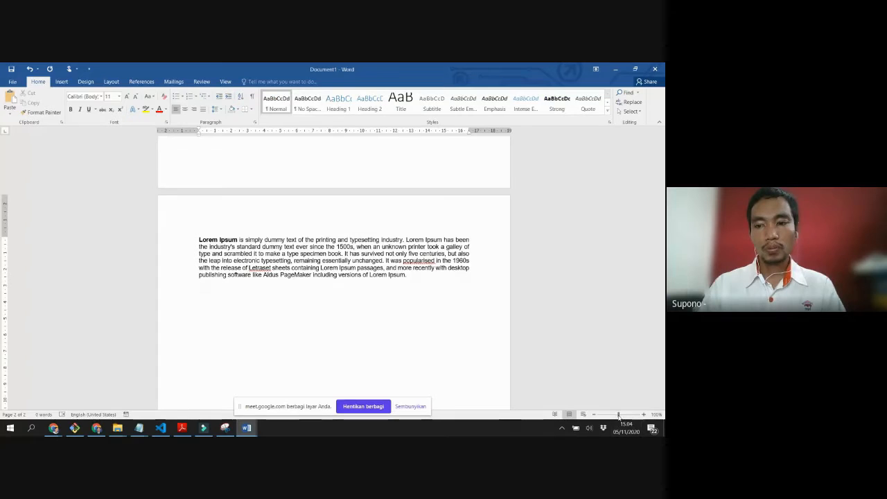
left_click_drag(618, 415, 621, 415)
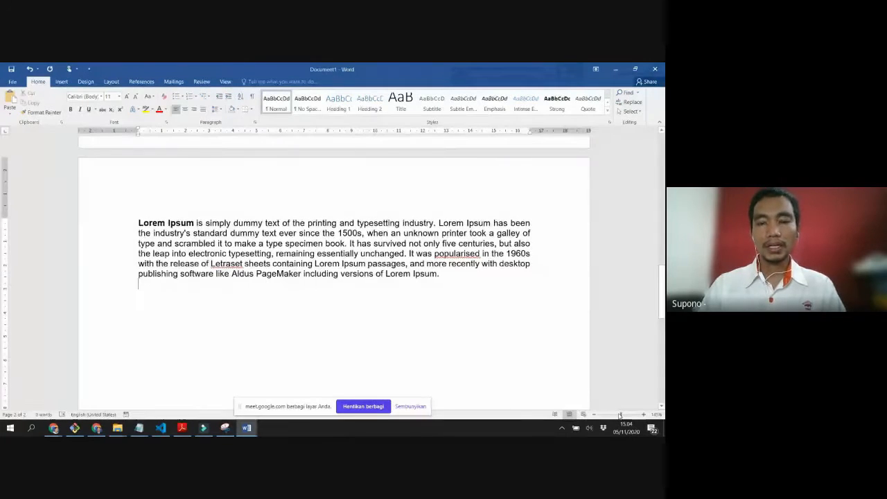
Step: Look through both pages at the enlarged zoom to examine the pasted paragraphs and the empty space between them
scroll(386, 293, "up", 8)
scroll(385, 293, "down", 10)
scroll(384, 293, "up", 5)
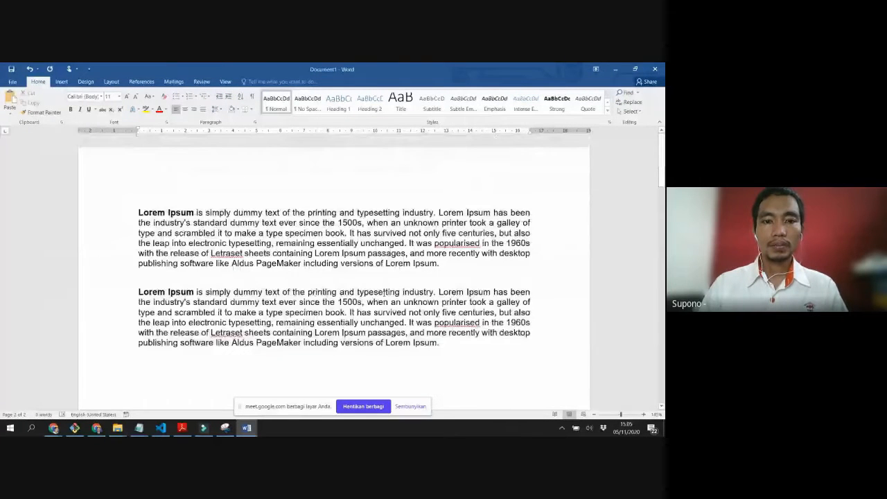
scroll(265, 222, "down", 6)
scroll(265, 223, "up", 3)
scroll(259, 261, "down", 4)
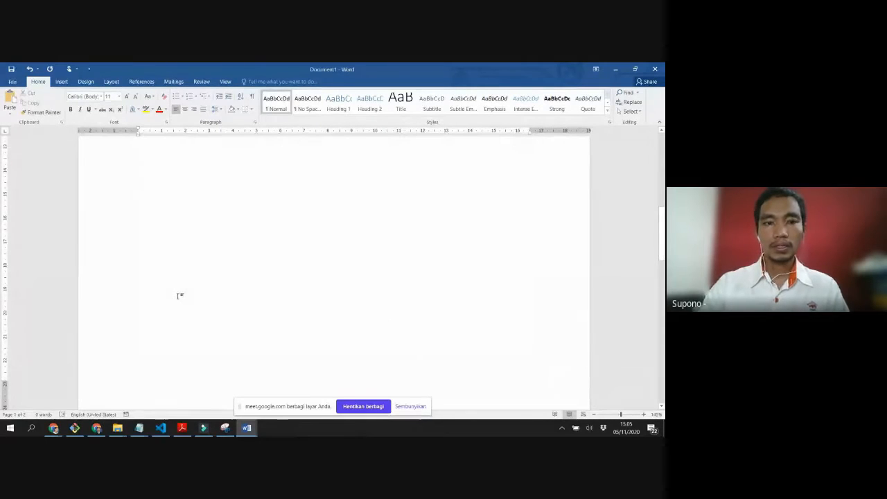
scroll(208, 297, "up", 1)
scroll(208, 296, "down", 1)
scroll(208, 298, "down", 2)
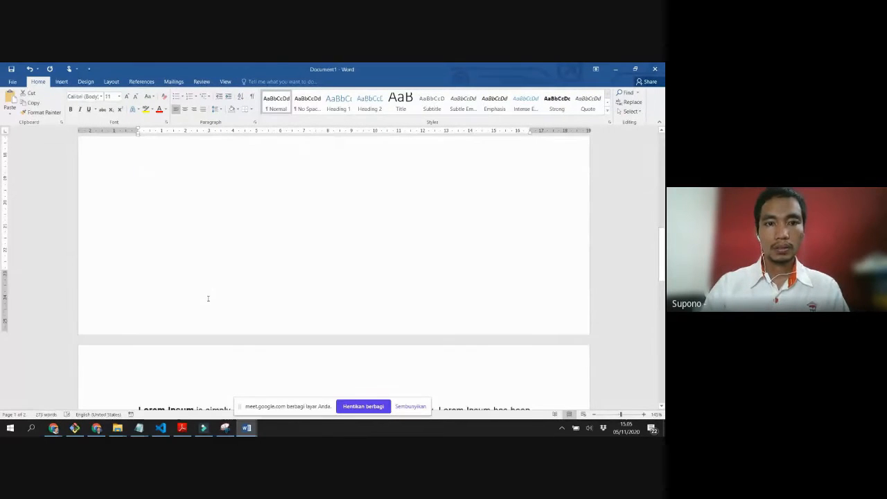
Step: Delete the break before the second page's paragraph, joining it to the end of the second Lorem Ipsum paragraph
left_click(208, 299)
scroll(207, 299, "down", 5)
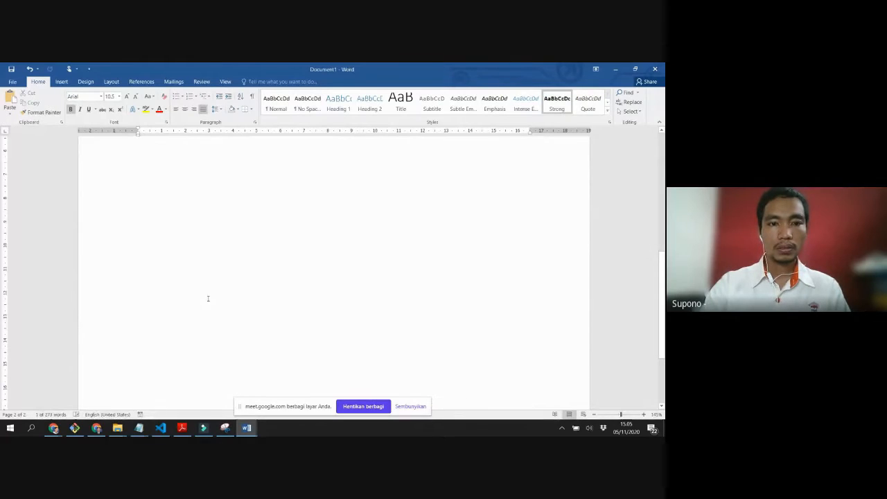
key("Delete")
scroll(209, 300, "down", 5)
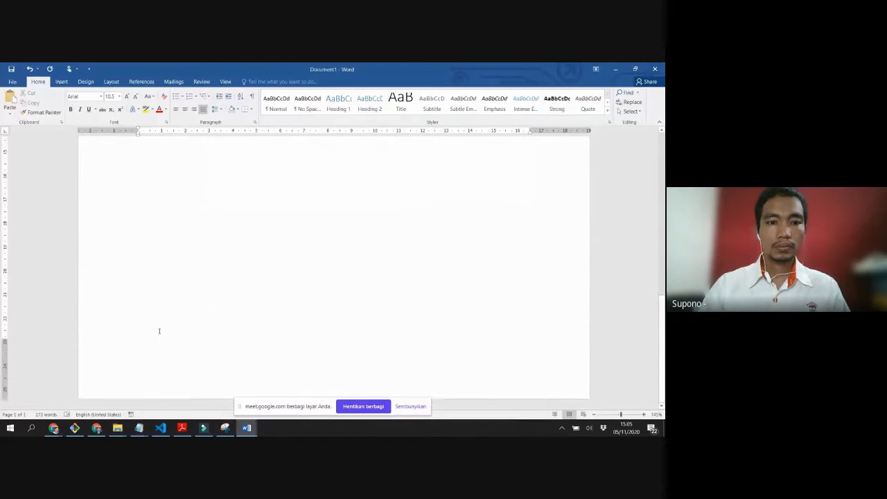
scroll(158, 318, "up", 3)
scroll(159, 321, "up", 1)
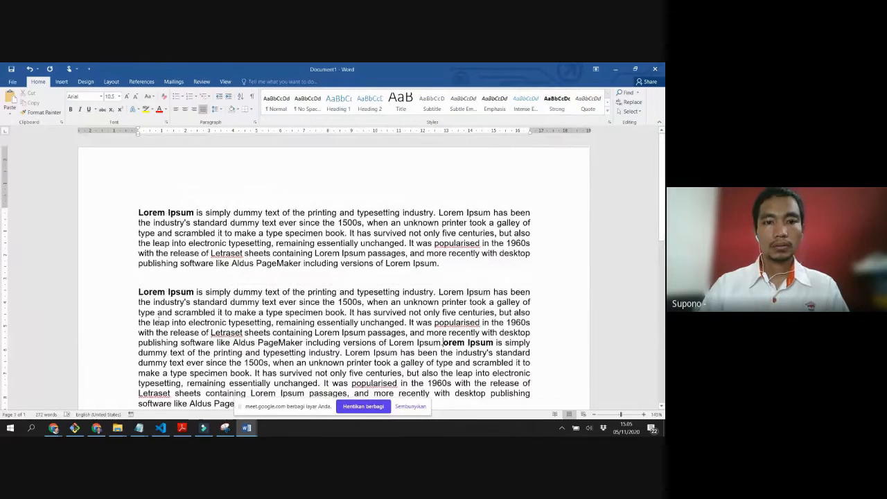
scroll(164, 300, "down", 5)
scroll(442, 282, "up", 4)
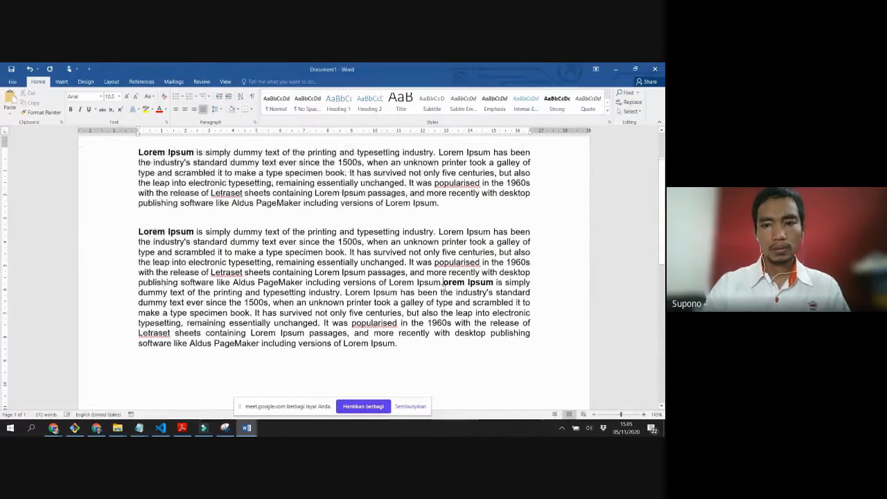
Step: Separate the third Lorem Ipsum paragraph from the second with a blank line, and add the line "Ini adalah tulisan" below it
key("Return")
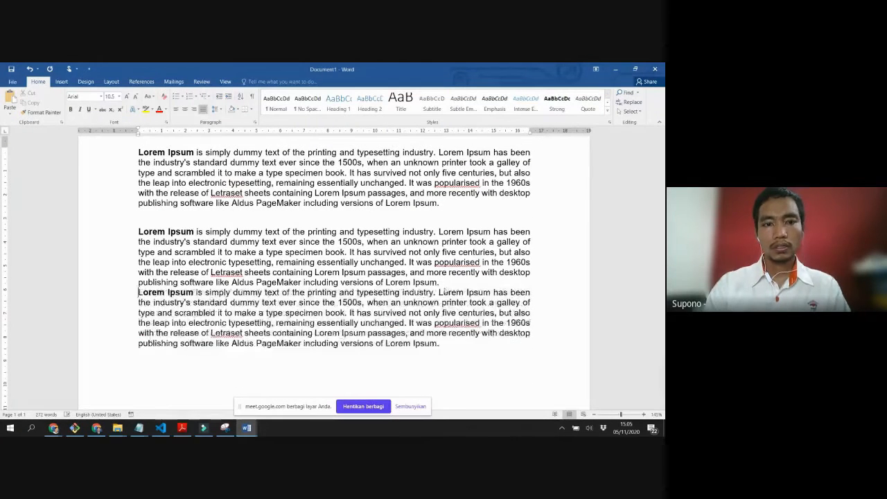
key("Return")
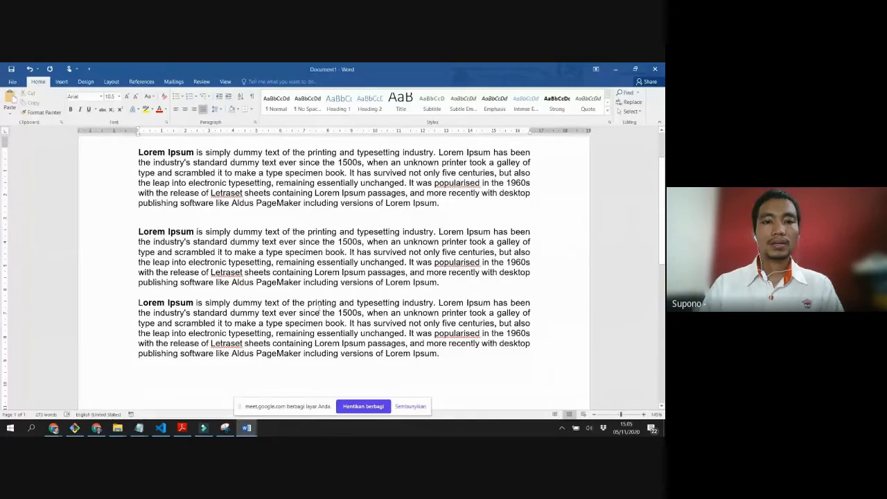
scroll(318, 310, "down", 5)
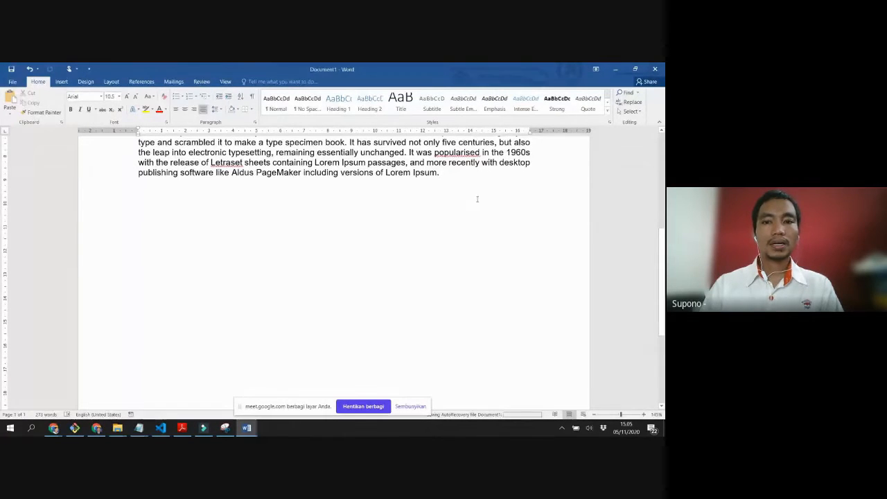
left_click(445, 172)
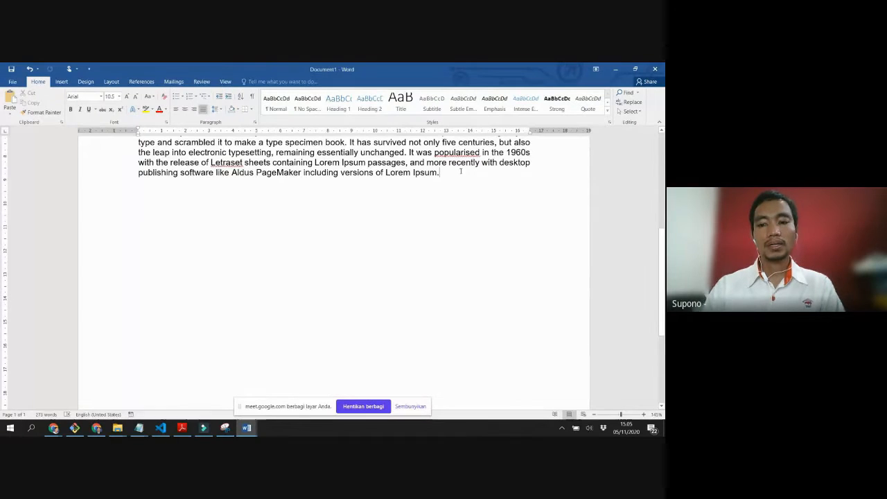
key("Return")
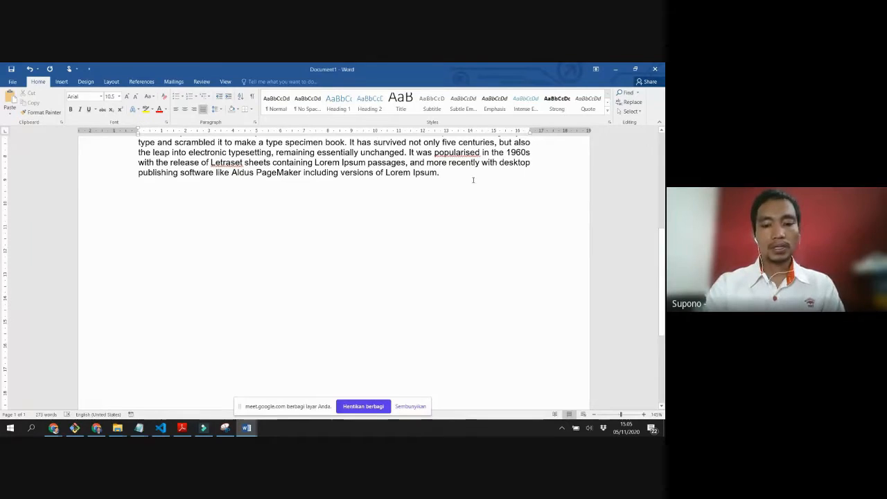
type("Ini adalah tu")
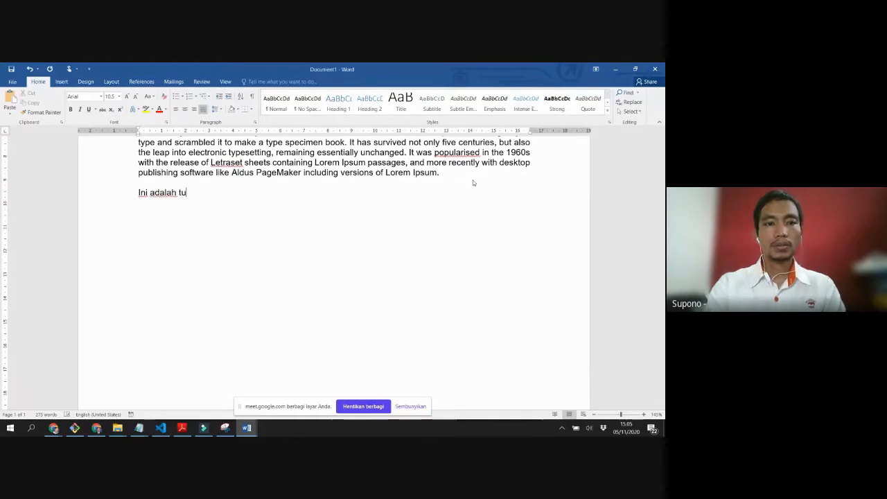
type("lisan")
Step: Select the whole line "Ini adalah tulisan" and make it bold and italic
key("Home")
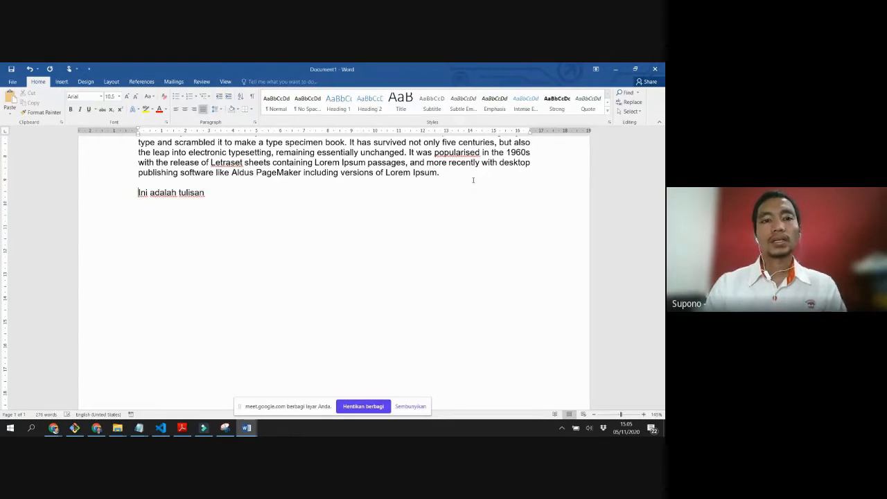
key("shift+Left")
key("shift+Down")
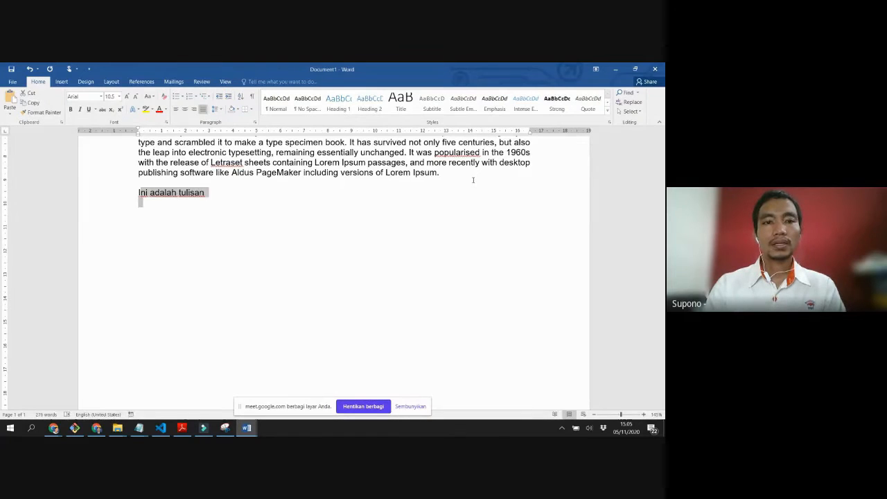
key("shift+Up")
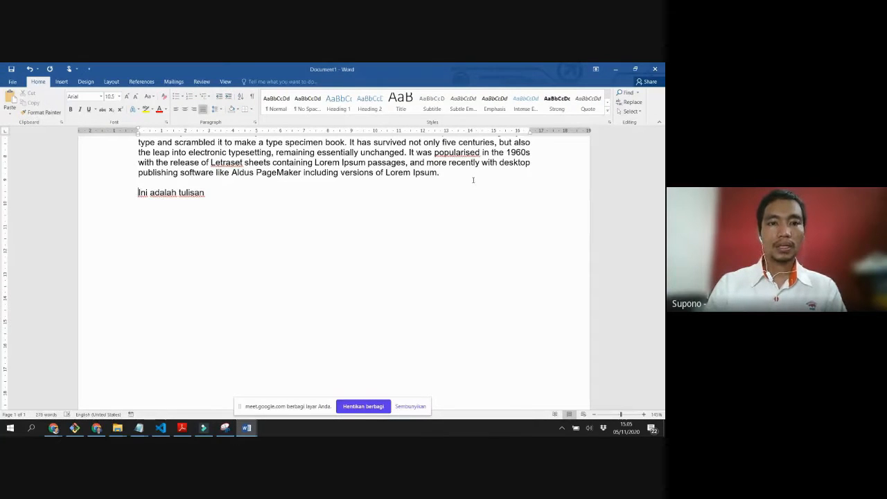
key("shift+Down")
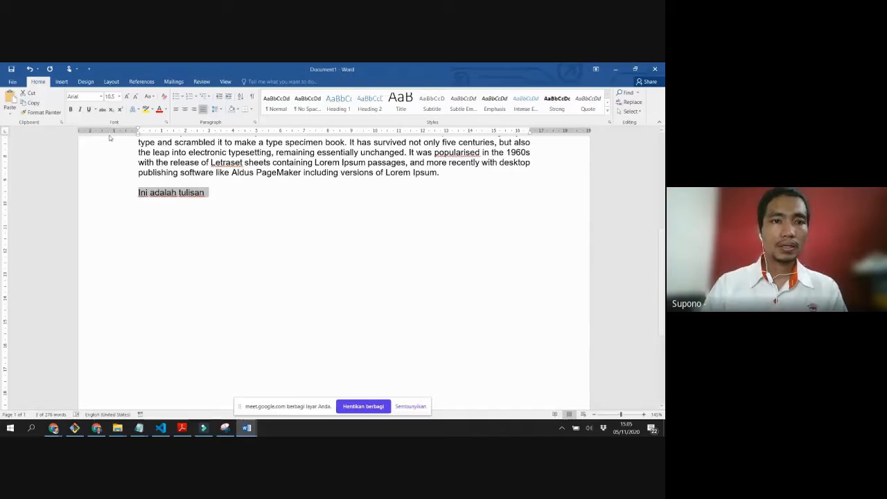
key("ctrl+b")
left_click(80, 109)
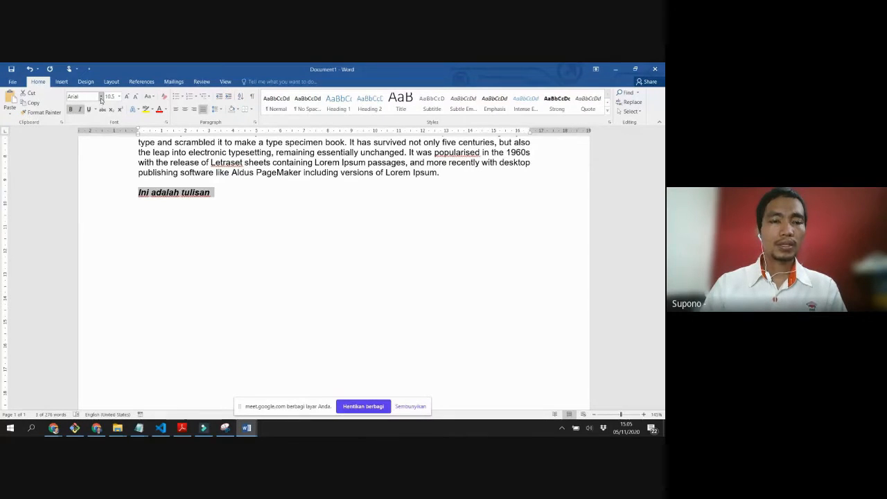
Step: Set the selected line "Ini adalah tulisan" to Calibri, size 20, with a red font color, and deselect it
left_click(102, 98)
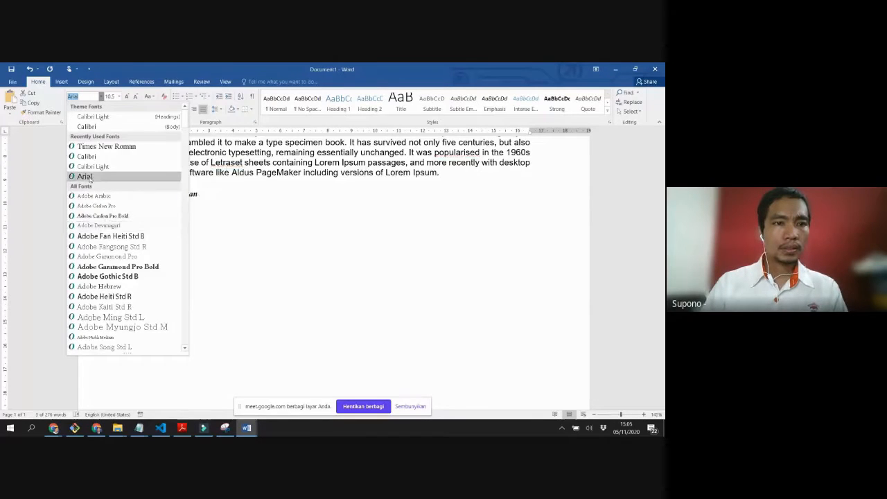
left_click(95, 157)
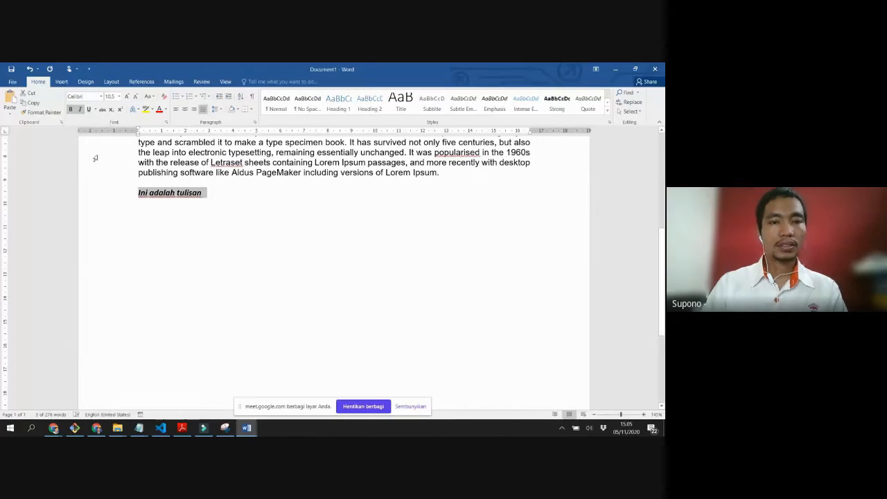
left_click(119, 96)
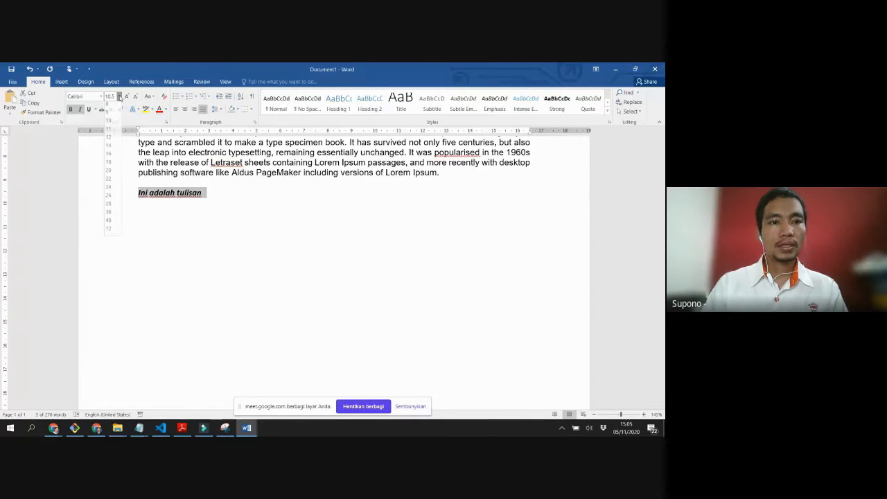
left_click(108, 172)
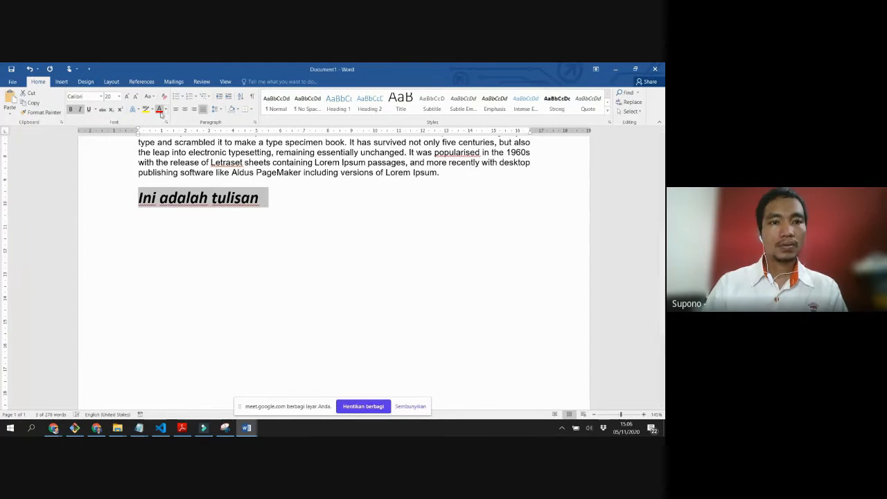
left_click(280, 196)
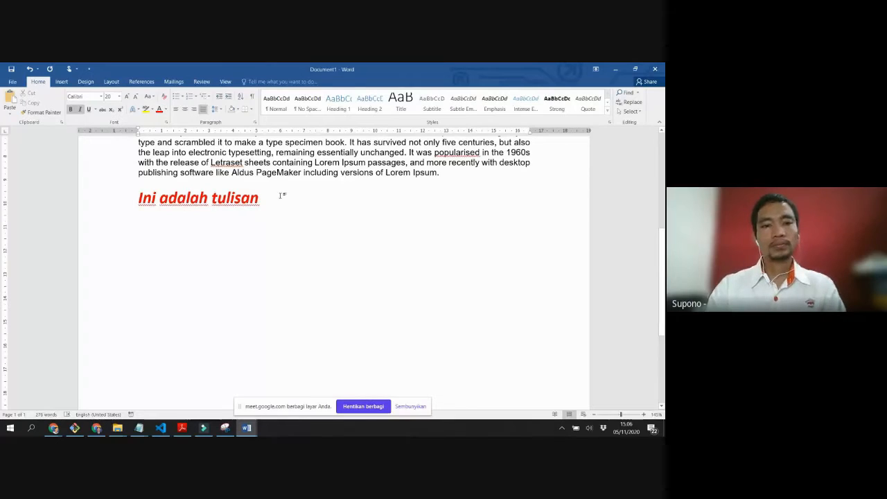
Step: Add two plain lines below the red line, "Lain lain" and "Ini adalah tulisan lain", separated by a blank line
key("Return")
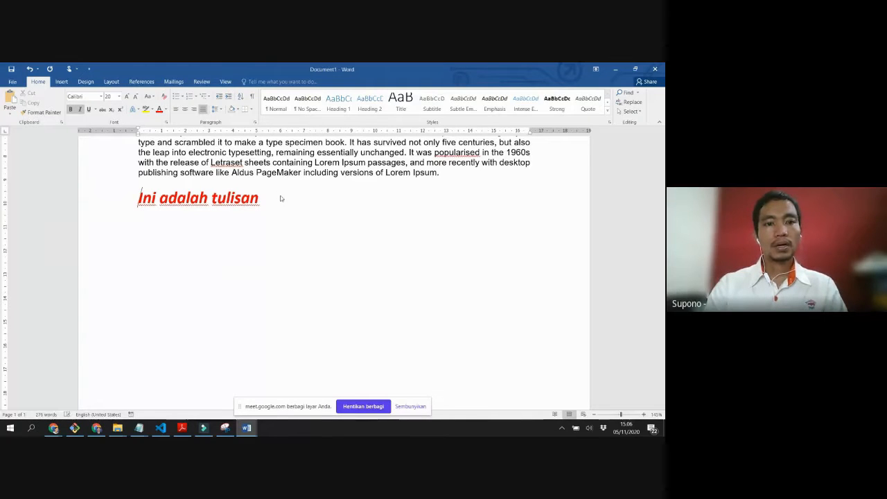
key("Up")
key("shift+Up")
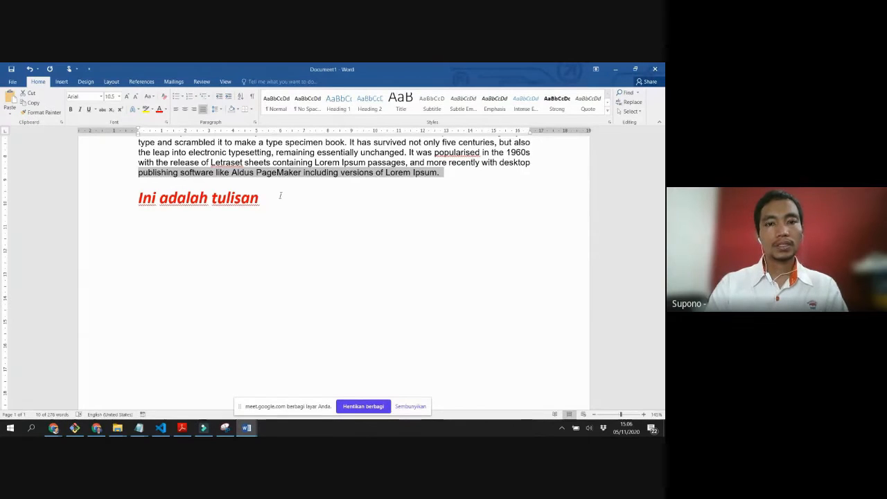
left_click(139, 221)
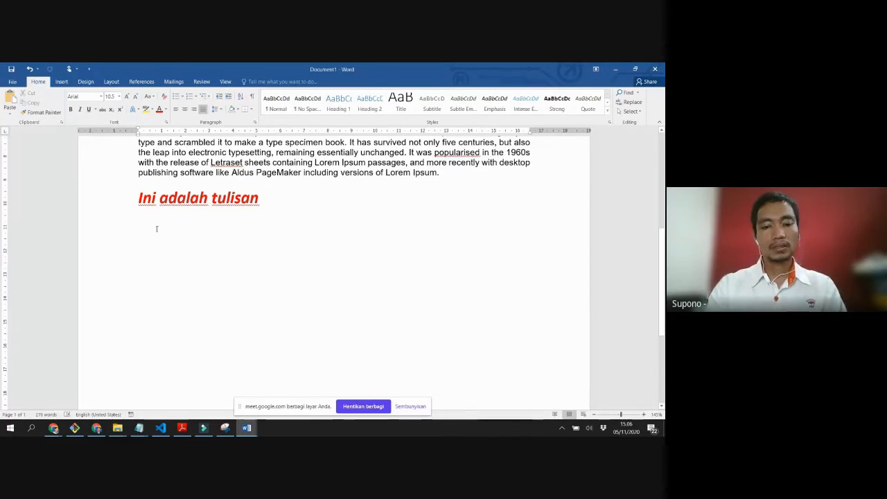
type("Lain lain")
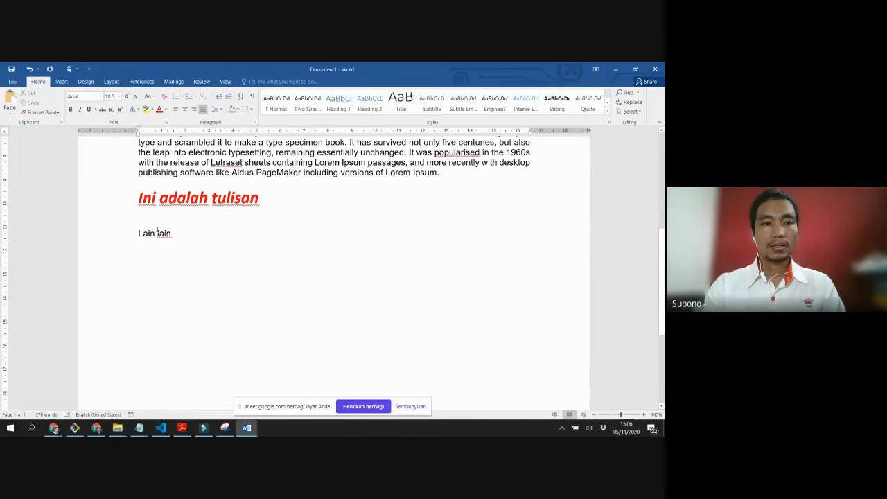
type("Ini adalah ")
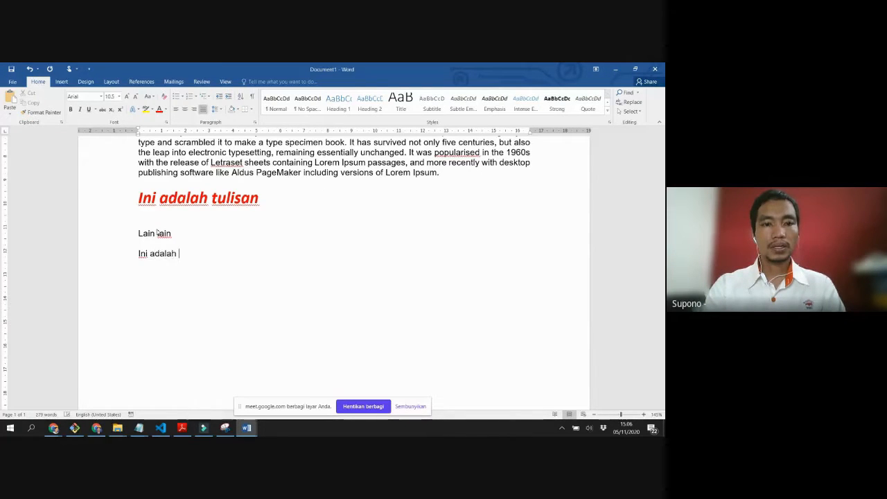
type("tulisan lain")
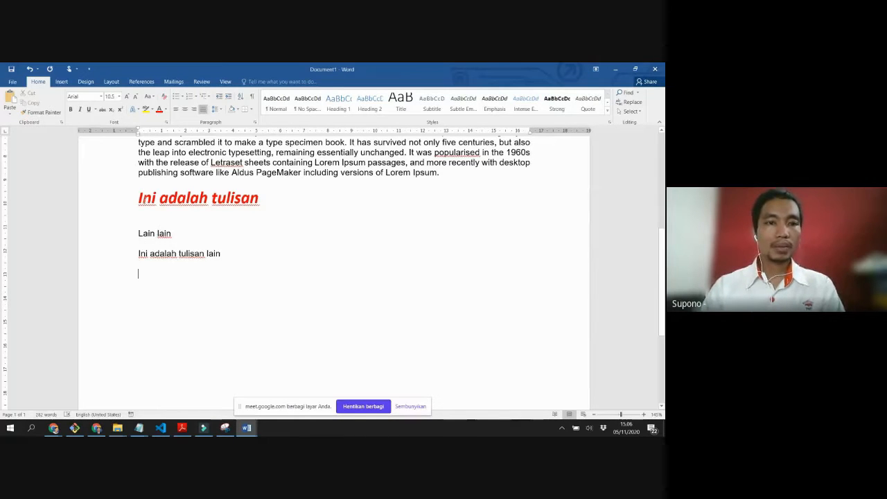
Step: Copy the red line's formatting onto "Ini adalah tulisan lain" with Format Painter, and undo it
triple_click(155, 197)
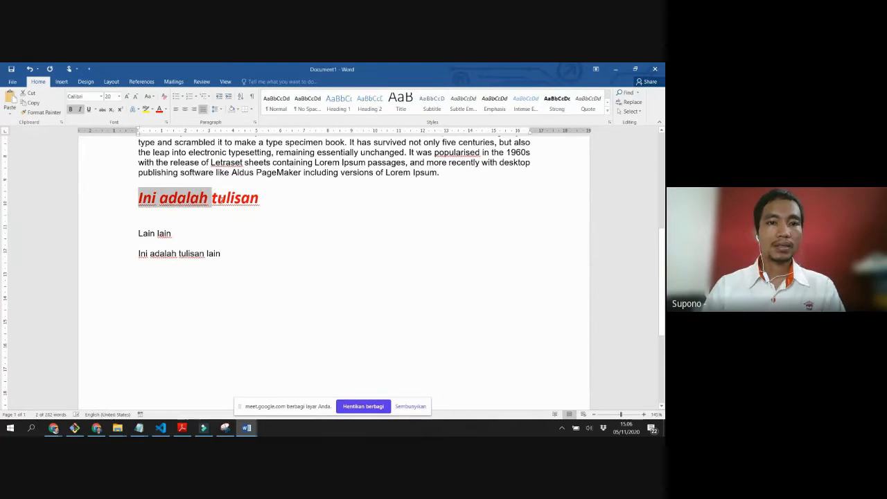
left_click(220, 198)
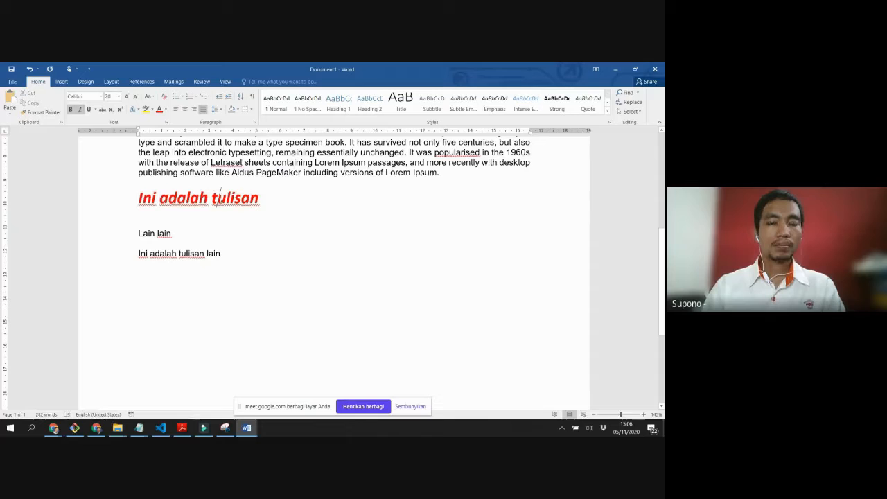
triple_click(147, 254)
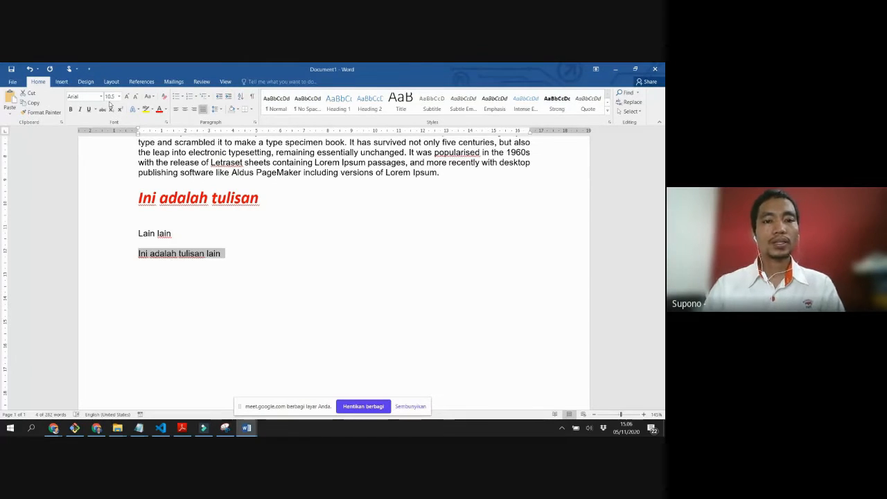
left_click(238, 233)
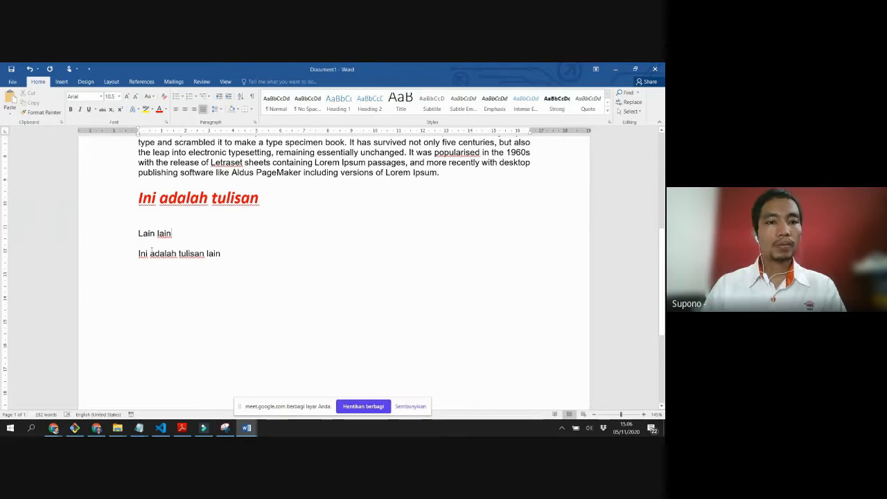
left_click(192, 197)
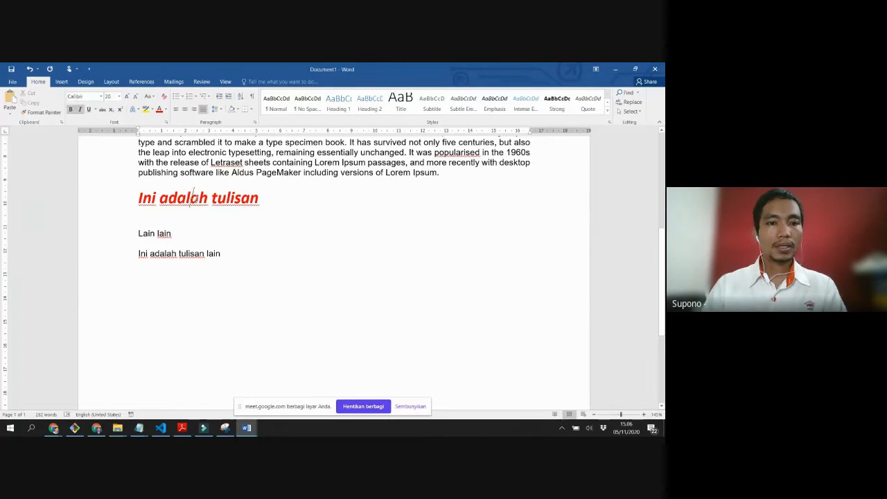
left_click(44, 113)
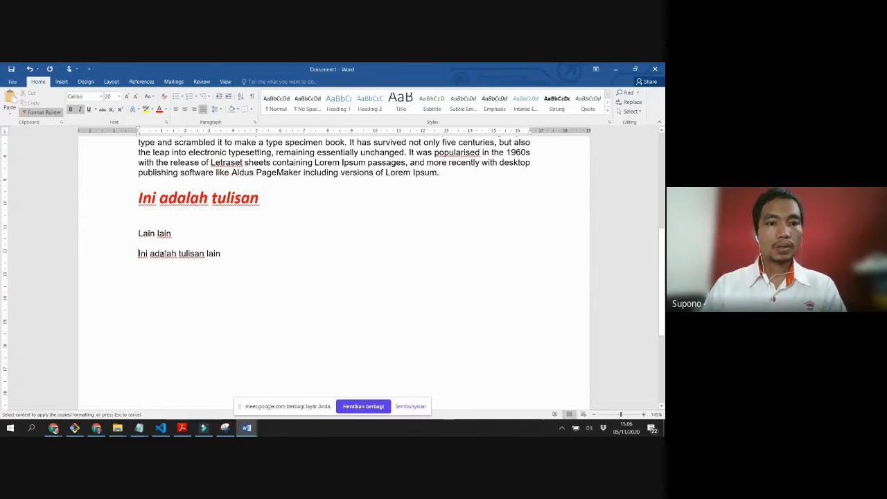
left_click_drag(139, 253, 224, 253)
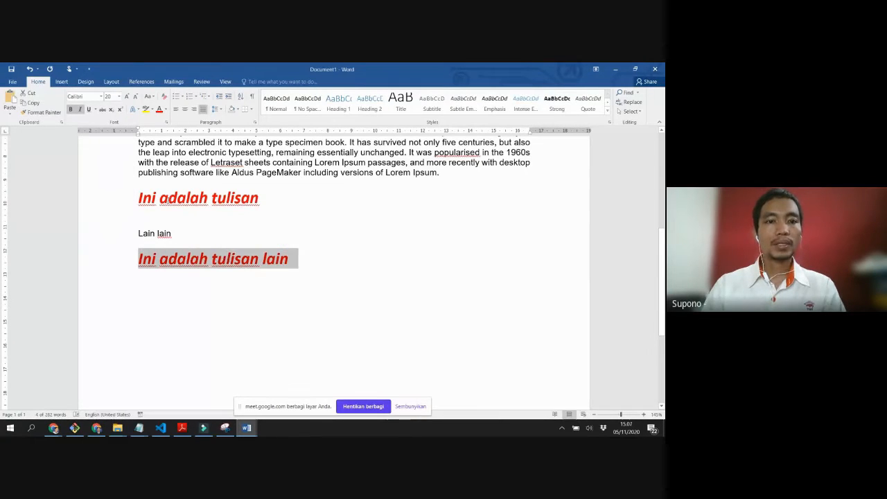
left_click(243, 258)
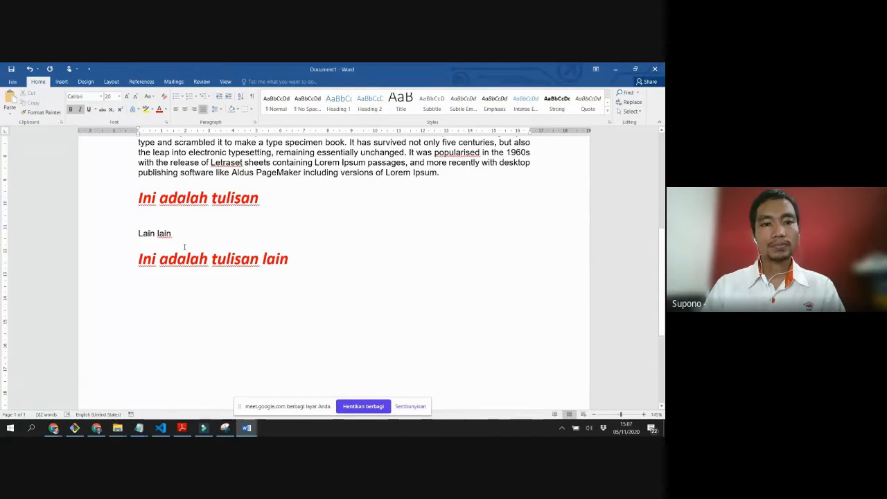
key("ctrl+z")
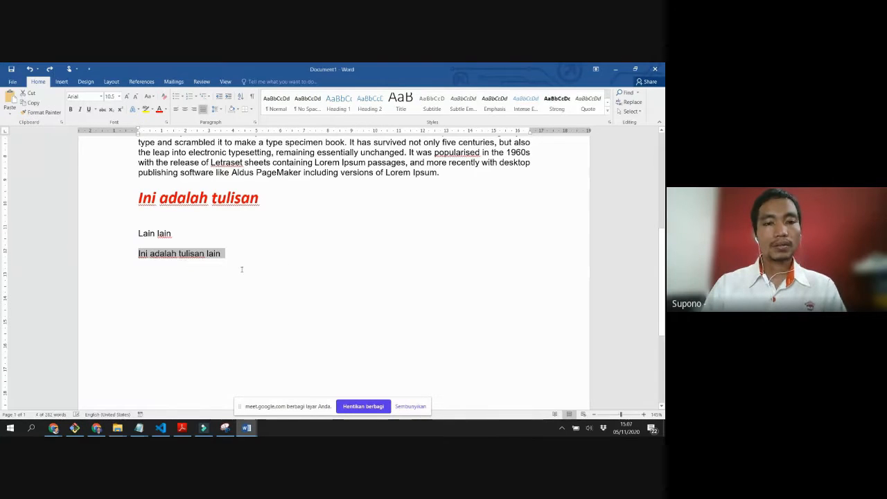
Step: Replace the line "Ini adalah tulisan lain" with "Hallo Akuntan!"
left_click(241, 252)
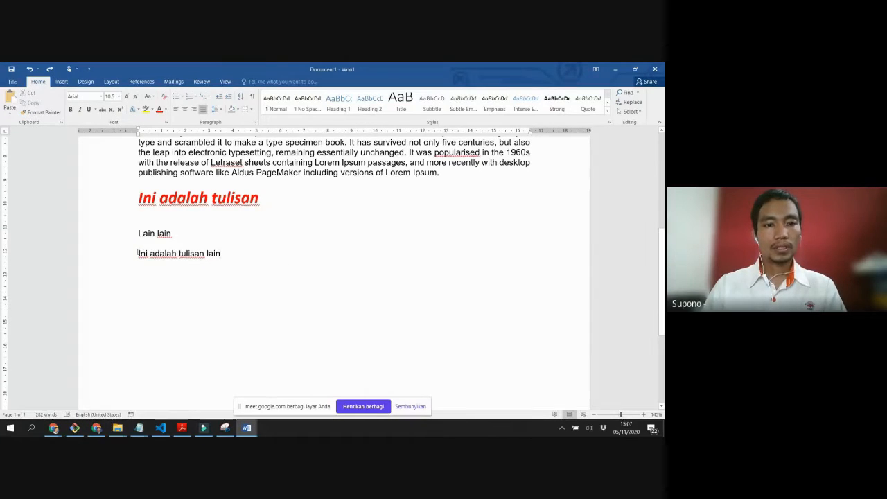
left_click_drag(241, 251, 138, 252)
type("Hal")
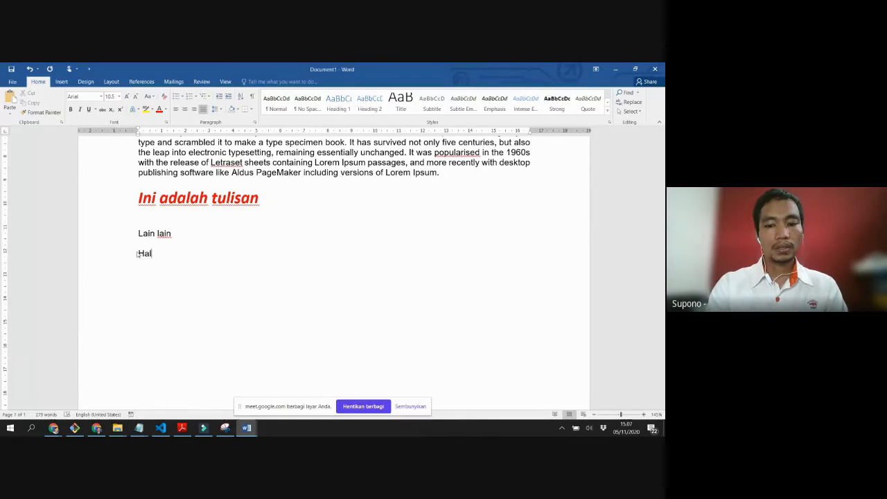
type("lo Akun")
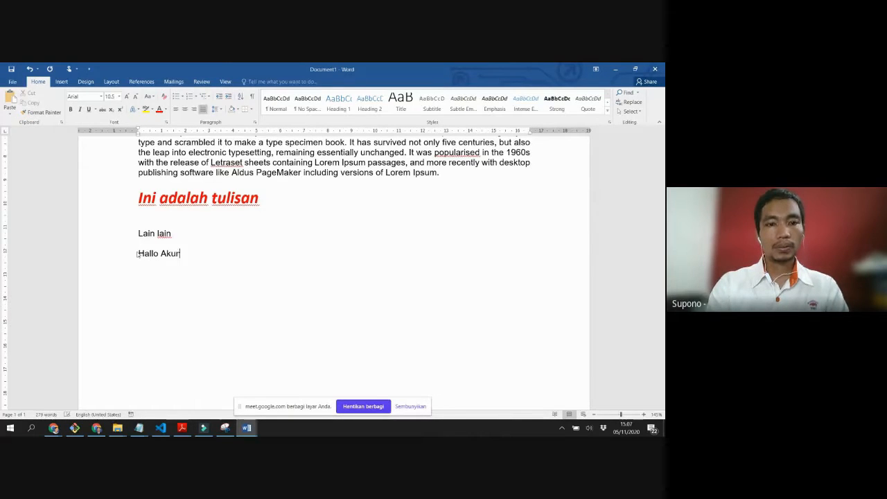
type("tans")
type("!")
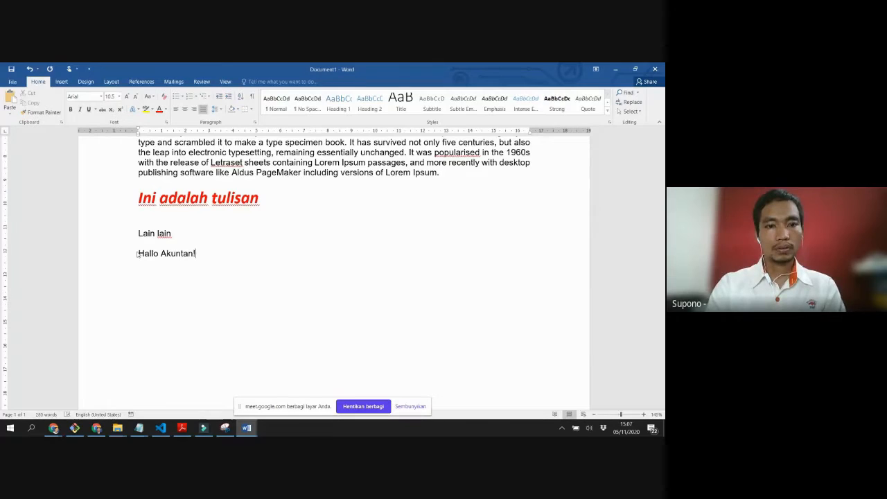
Step: Append "...." to "Hallo Akuntan!" and copy the formatting of "Ini adalah tulisan" onto that line with Format Painter
type("....")
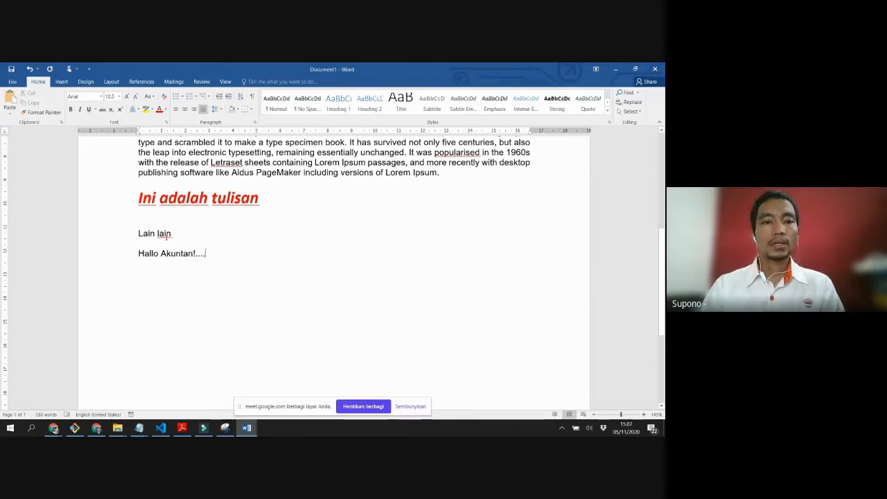
left_click(139, 261)
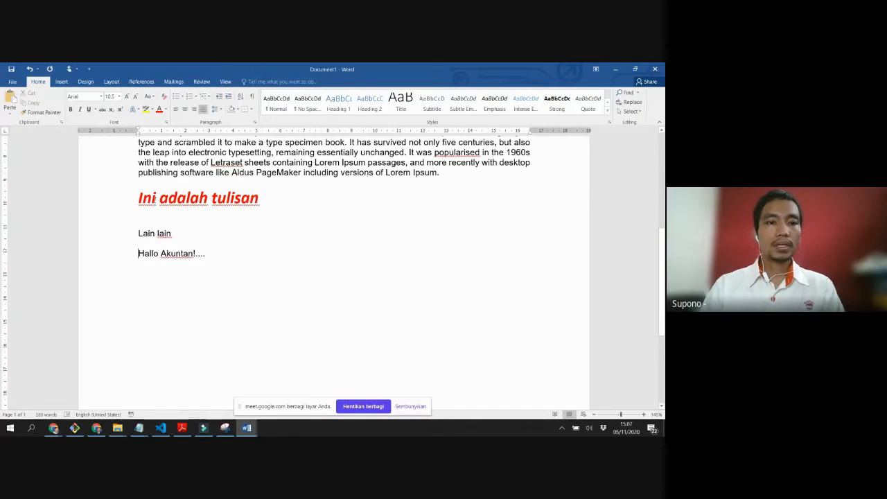
left_click(153, 200)
left_click(222, 286)
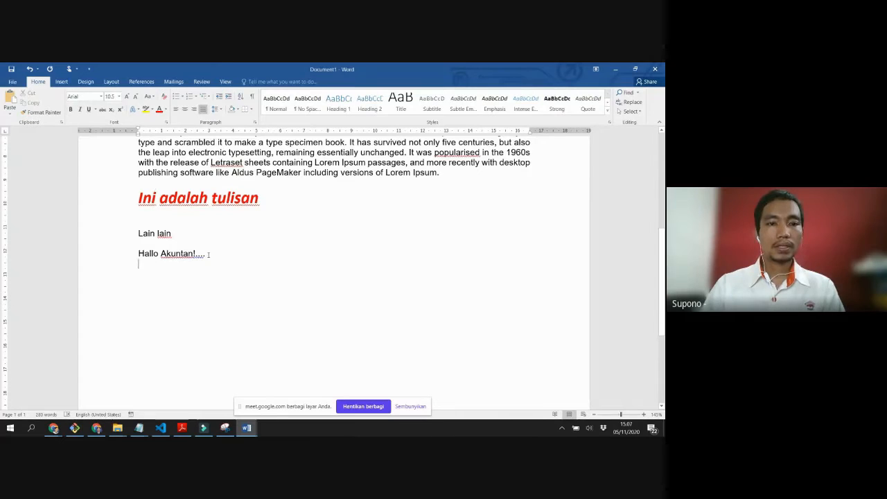
left_click(192, 197)
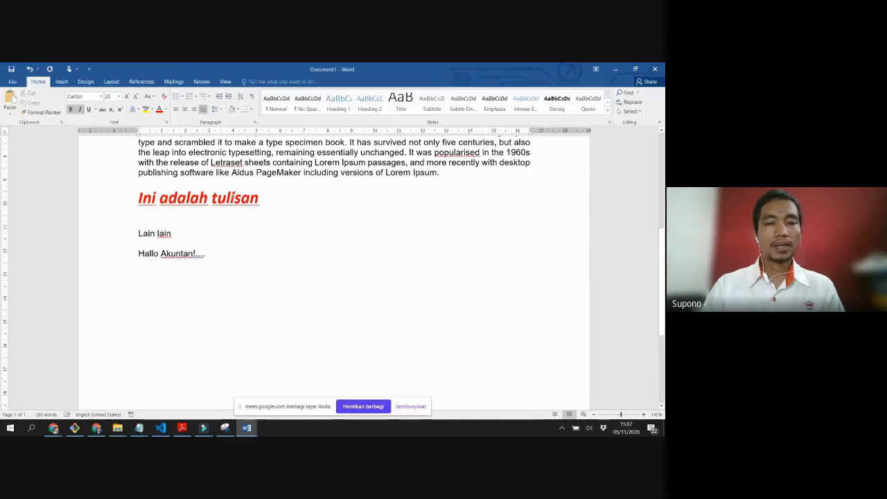
left_click(40, 113)
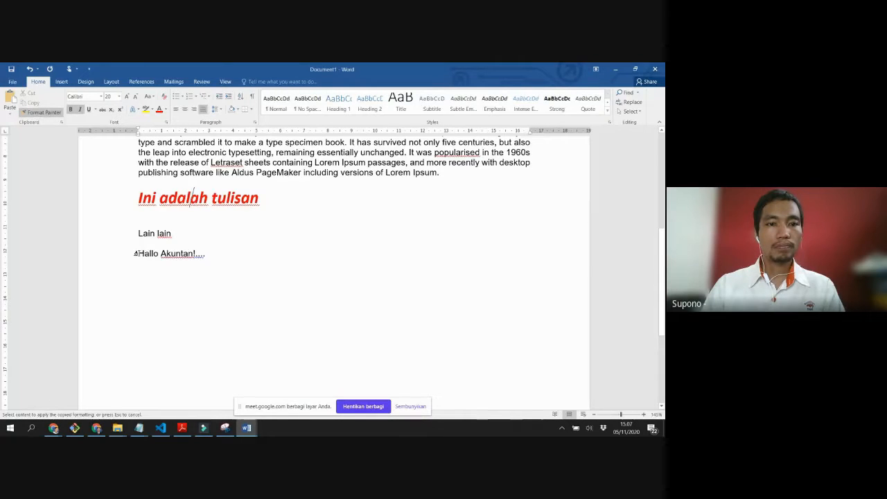
left_click_drag(136, 253, 206, 254)
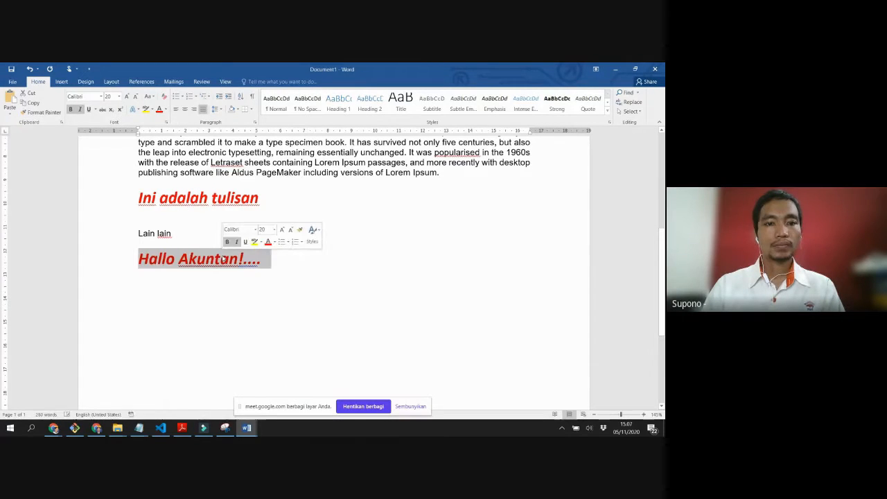
left_click(181, 199)
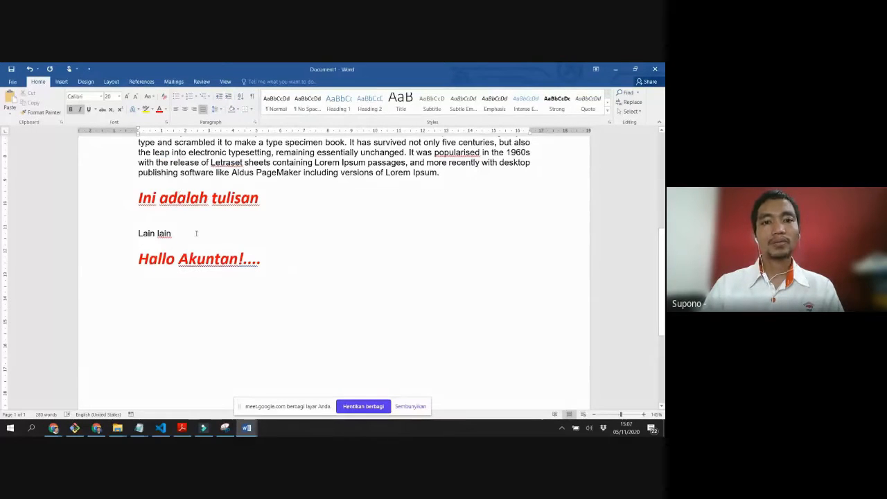
scroll(196, 234, "up", 2)
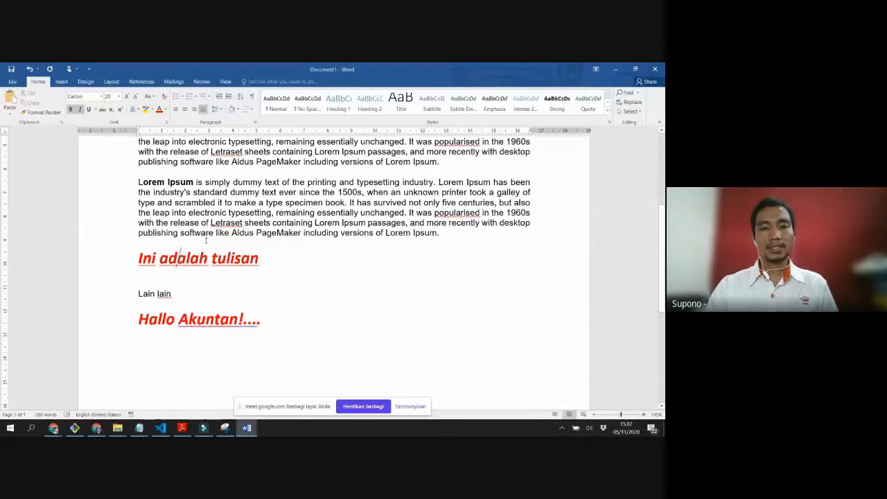
scroll(206, 241, "up", 1)
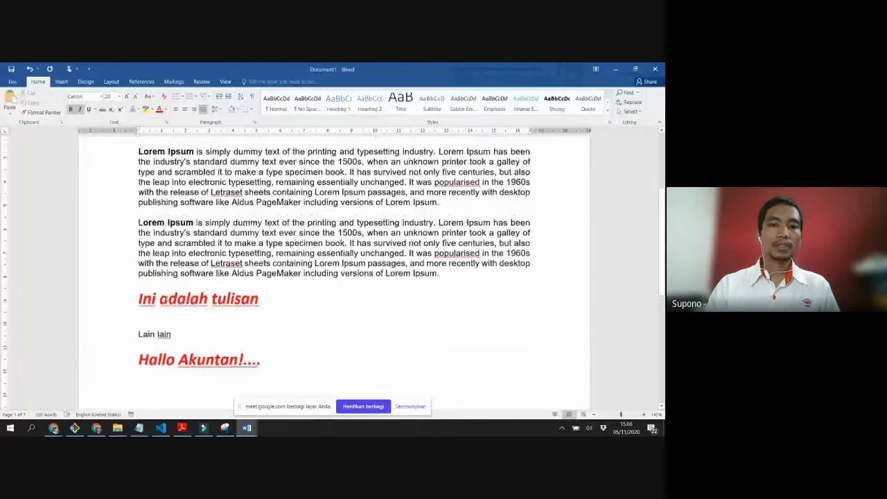
scroll(166, 298, "down", 4)
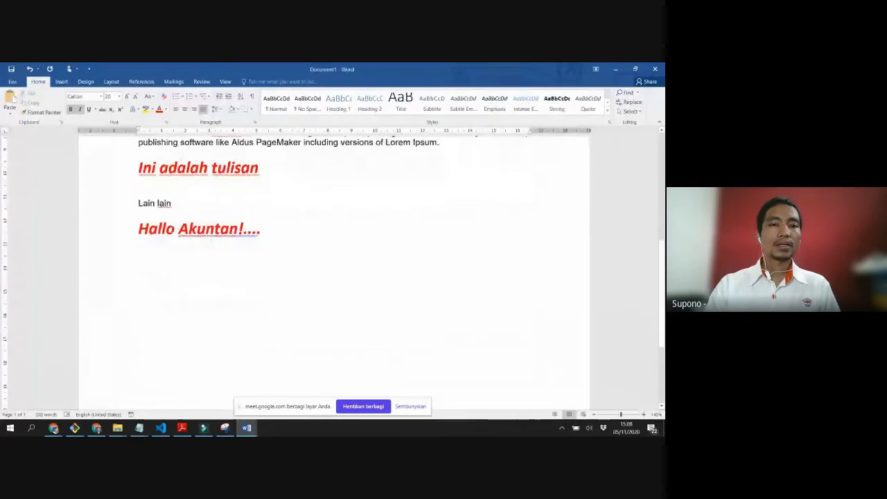
scroll(177, 241, "up", 4)
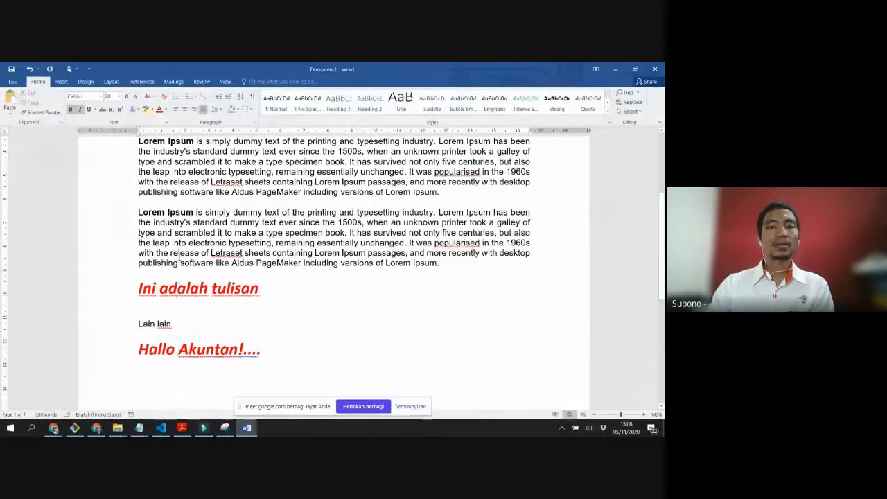
scroll(178, 288, "up", 5)
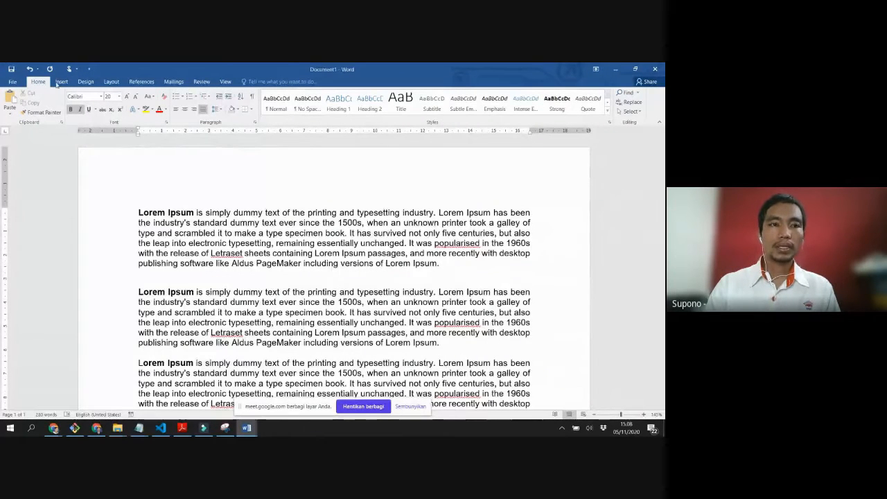
Step: Review the Office account's product information and the About Word version and copyright details, and return to the document
left_click(4, 81)
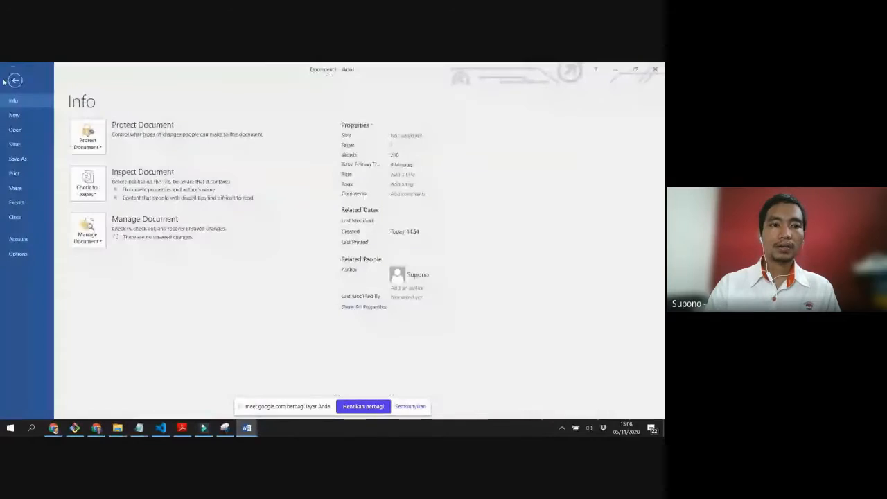
left_click(26, 246)
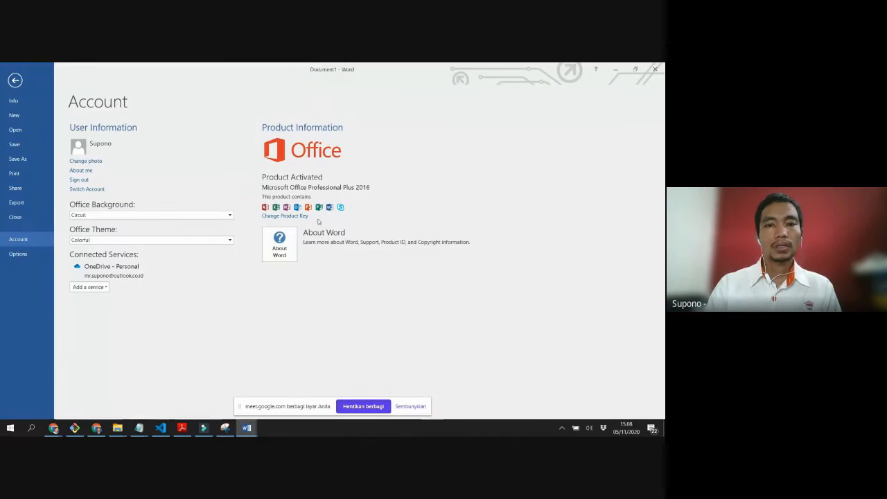
left_click(285, 240)
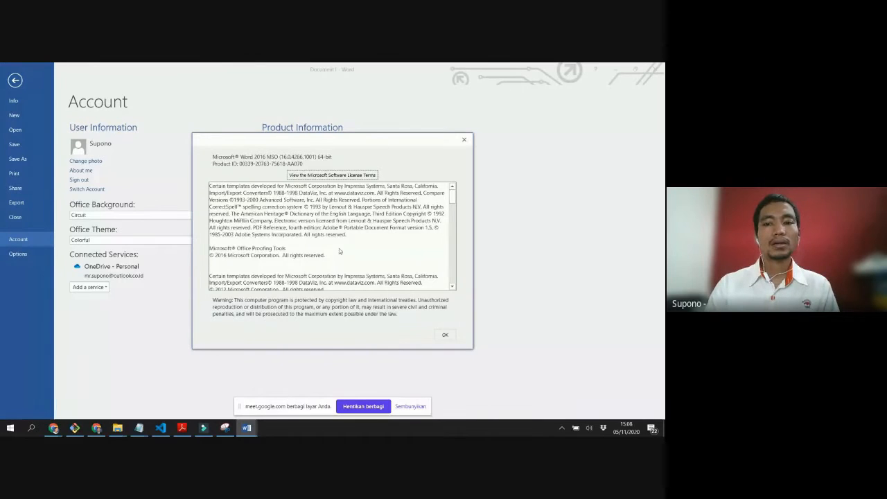
scroll(339, 248, "down", 10)
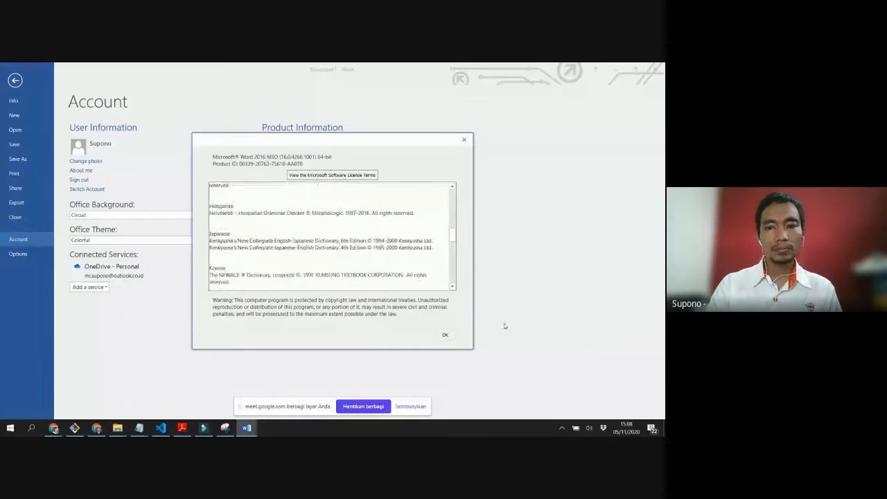
left_click(448, 337)
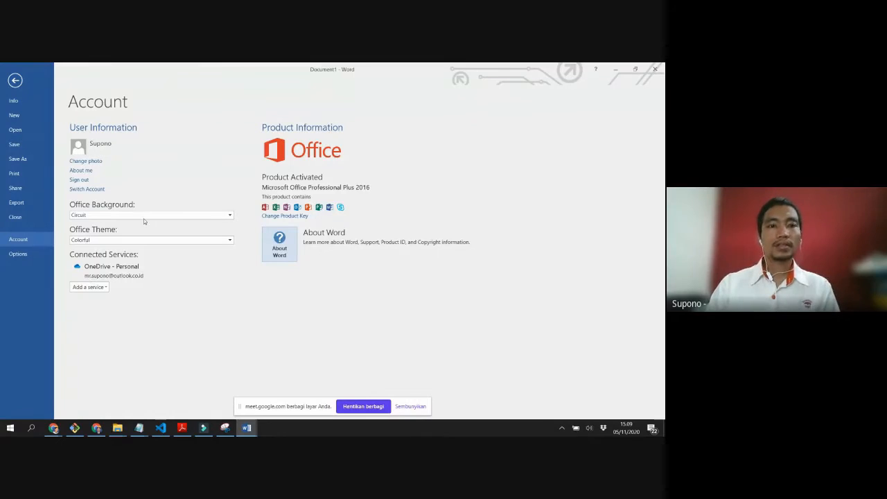
left_click(14, 81)
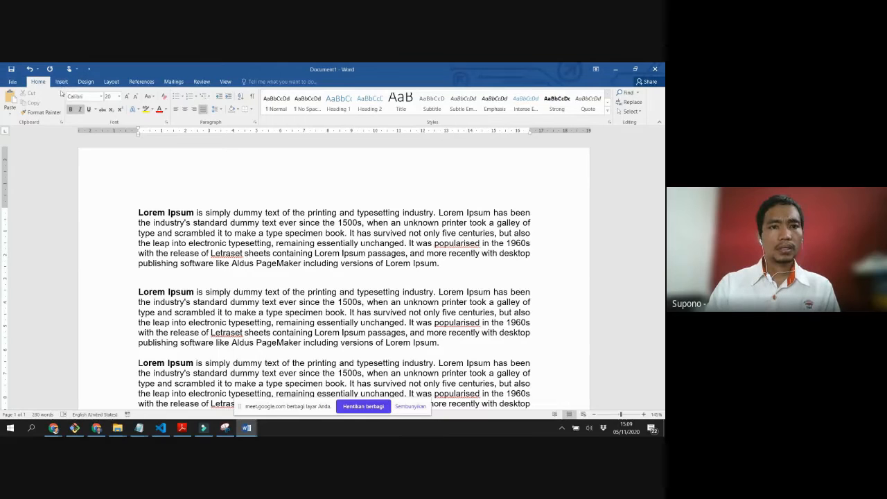
Step: Switch to the Google Meet call to check on the participants, and return to the Document1 window in Word
scroll(178, 335, "down", 3)
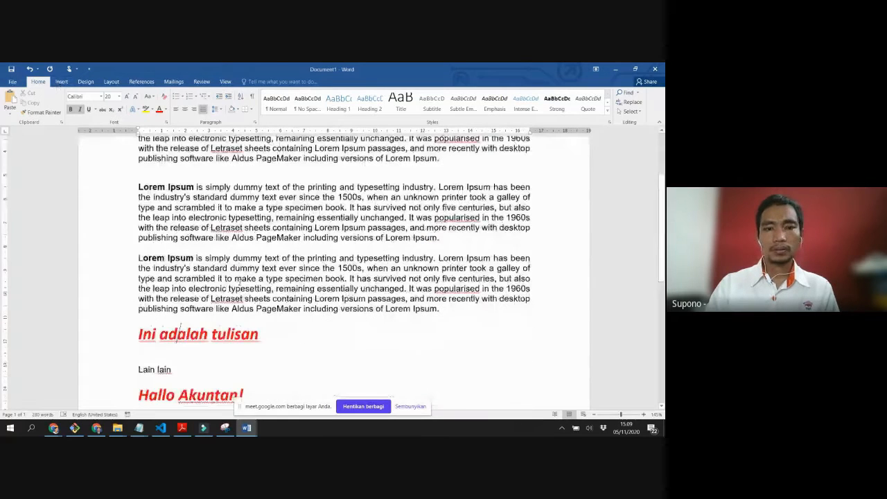
scroll(179, 334, "down", 5)
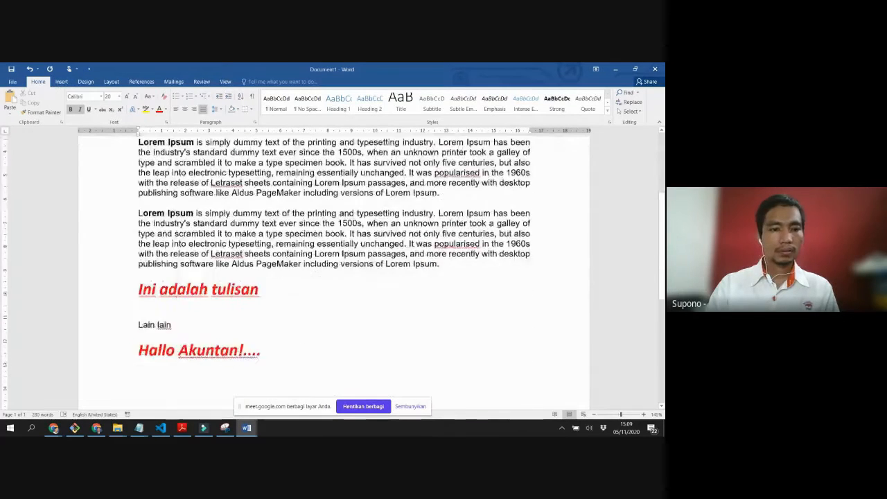
left_click(96, 428)
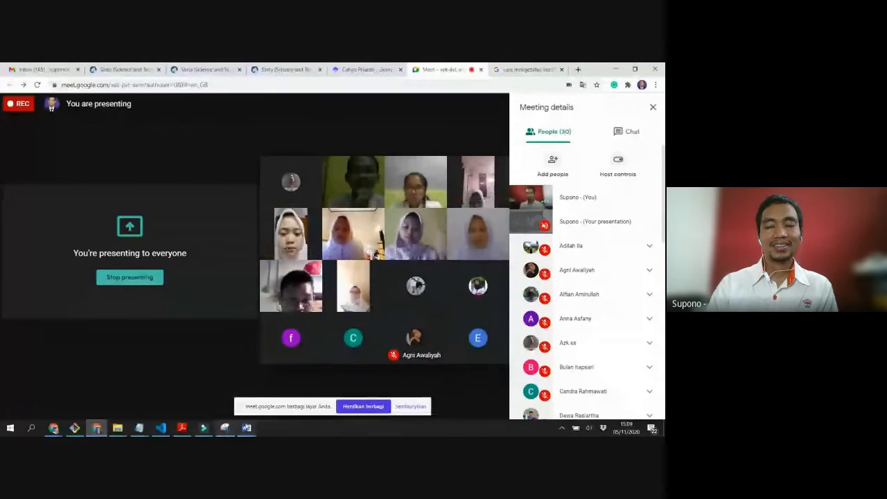
mouse_move(246, 428)
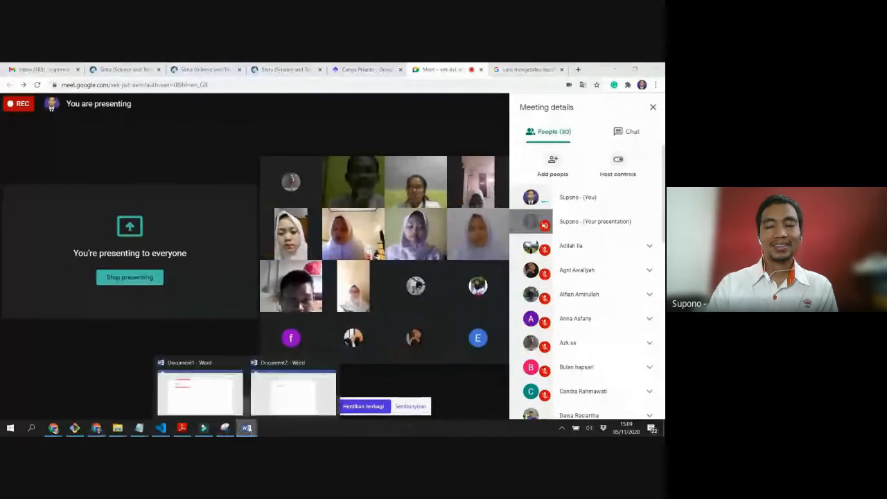
left_click(208, 391)
scroll(216, 280, "up", 3)
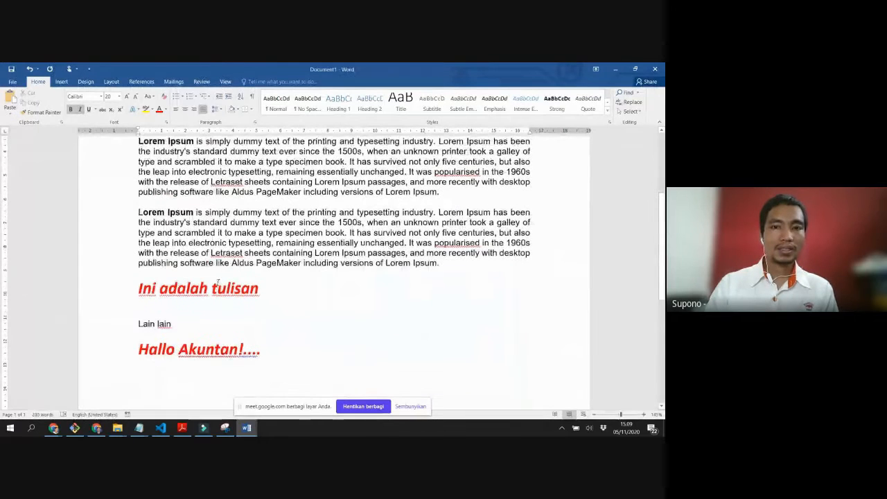
scroll(279, 192, "up", 3)
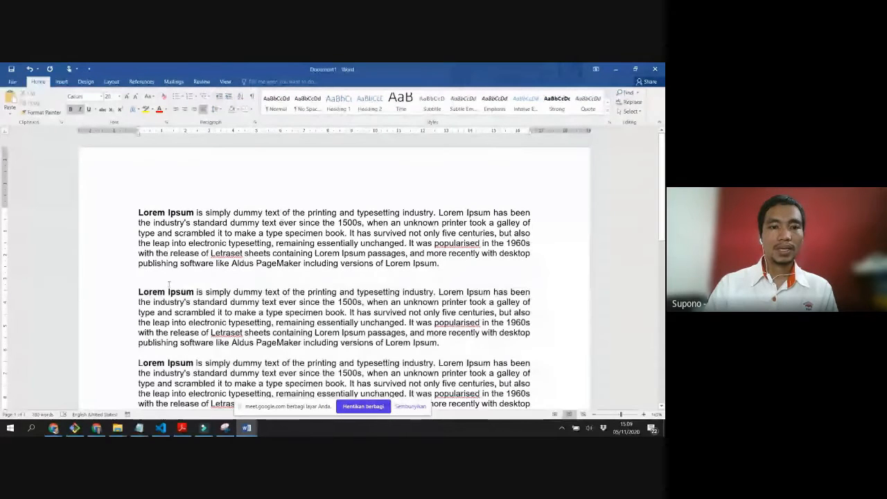
scroll(122, 240, "down", 5)
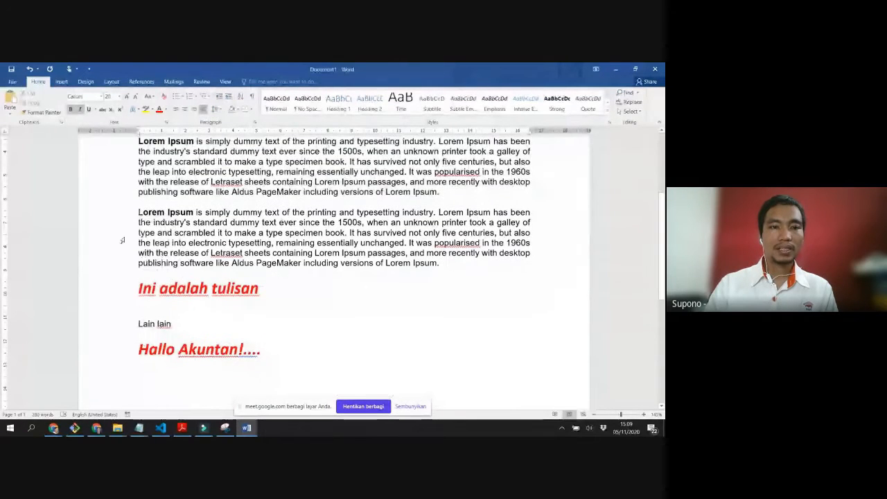
Step: Start saving the document to this PC and browse to D: > Poltekpos > 03. Pengajaran > Mata Kuliah > D3 Akuntansi
left_click(12, 81)
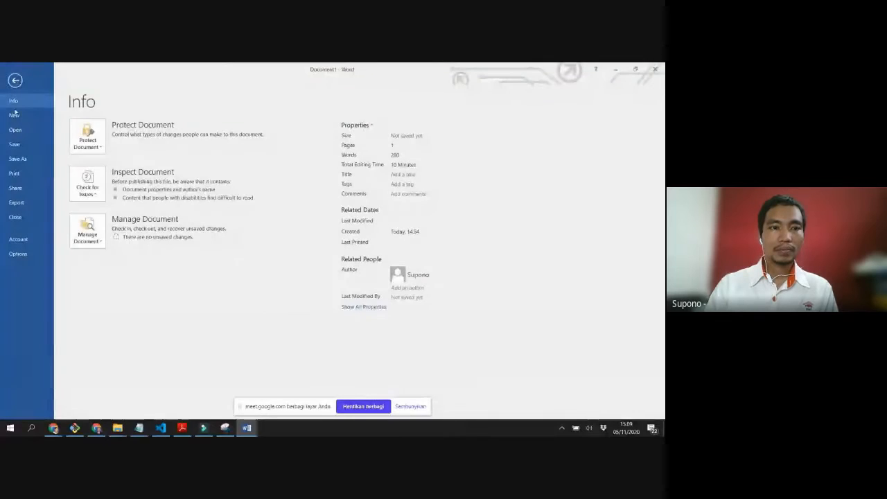
left_click(18, 157)
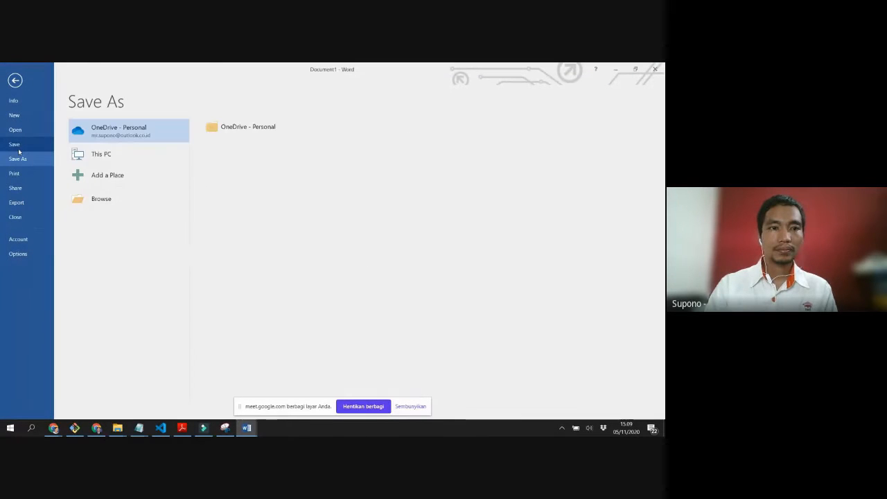
left_click(116, 155)
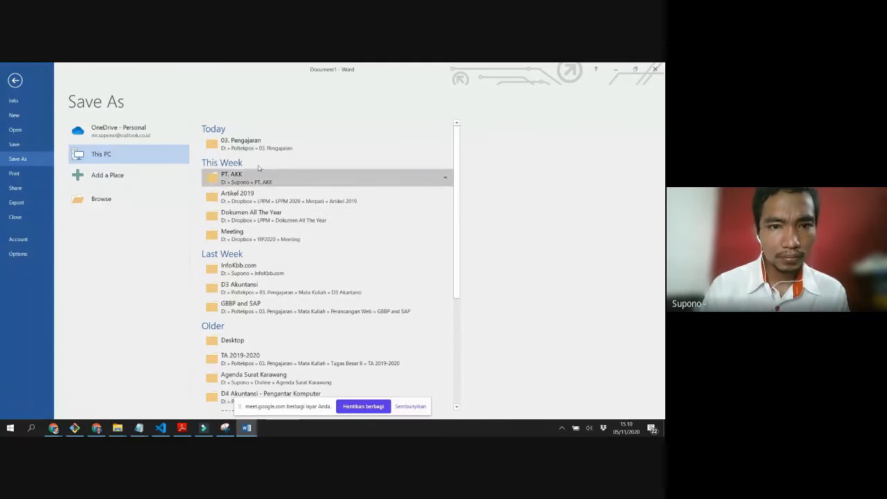
left_click(241, 141)
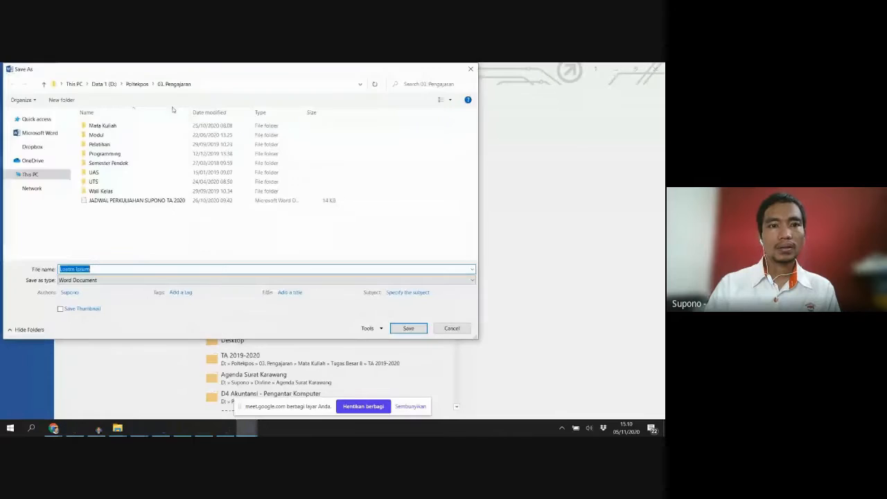
left_click(136, 84)
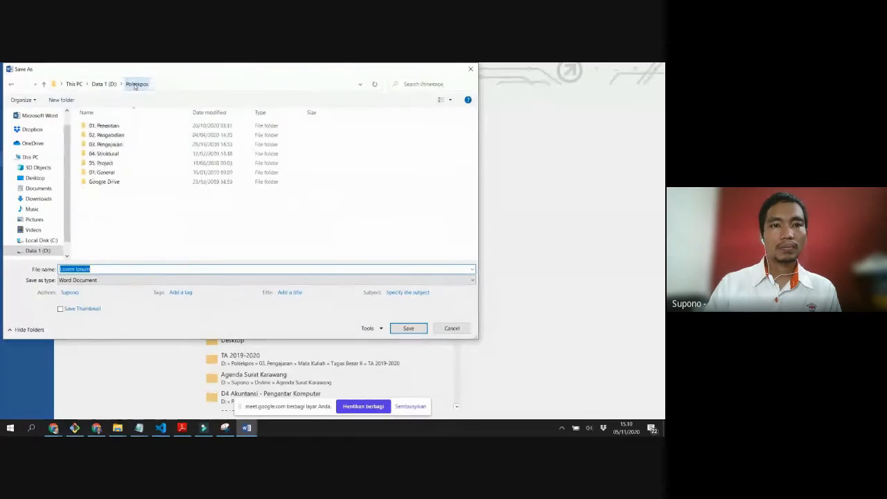
double_click(113, 145)
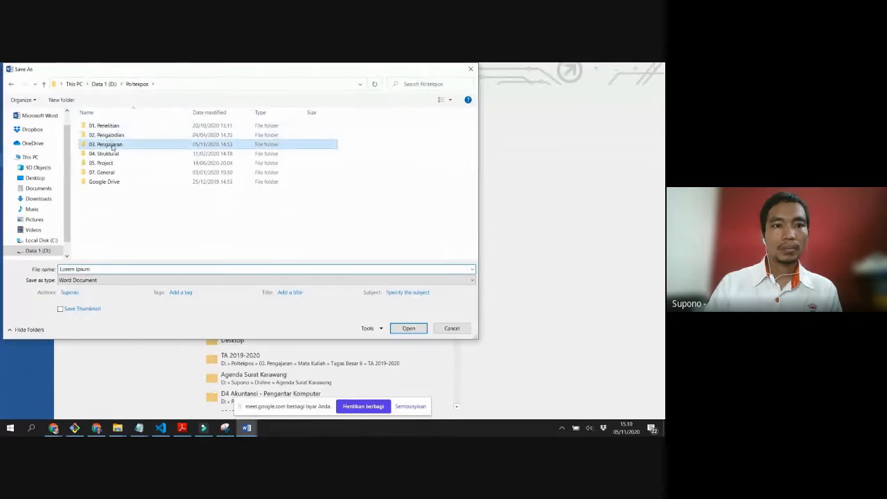
left_click(112, 125)
double_click(113, 126)
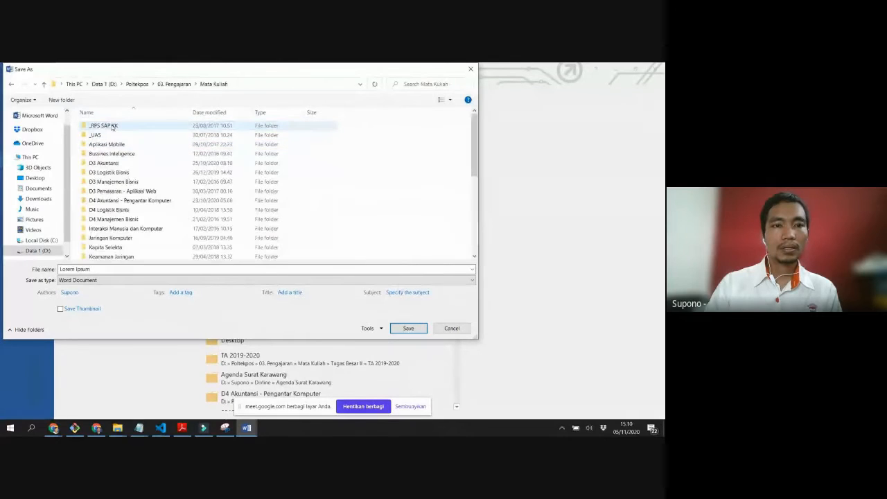
double_click(116, 164)
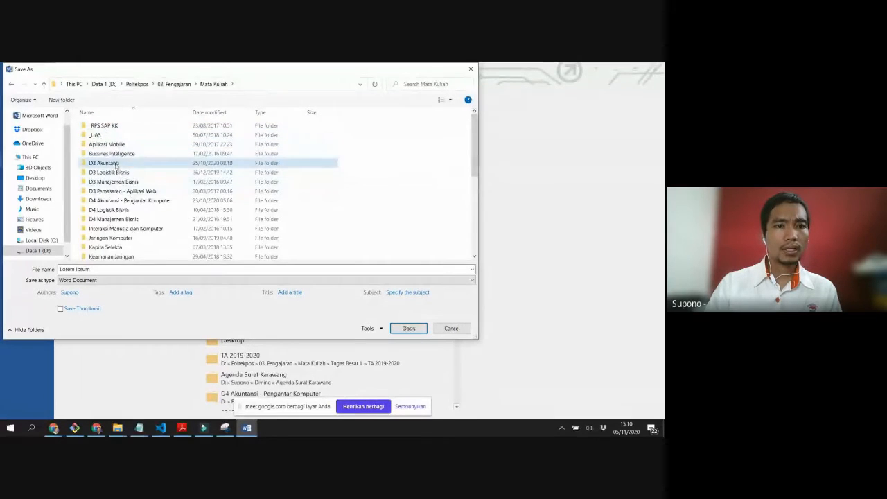
Step: Save the document as a Word Document named "Latihan-01" in the D3 Akuntansi folder
left_click(113, 268)
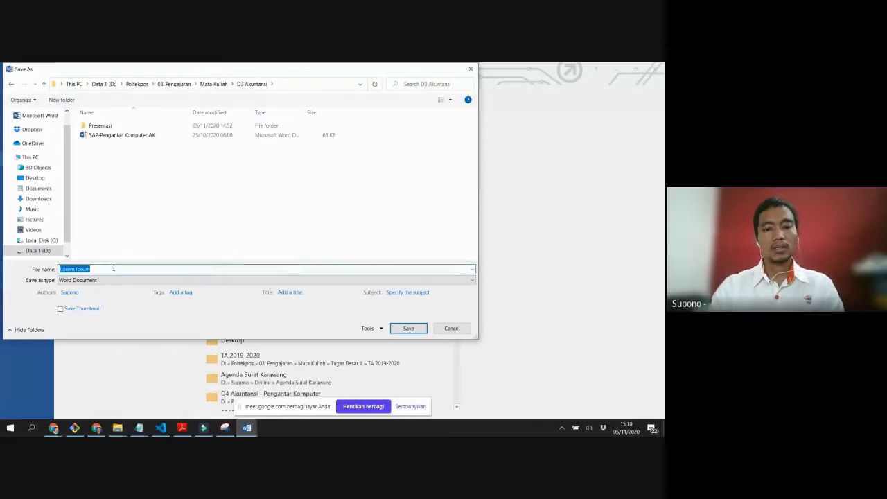
type("L")
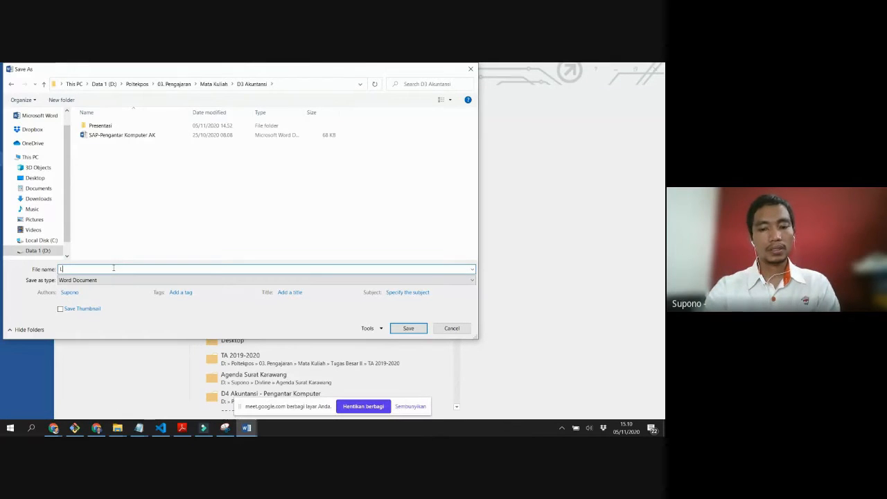
type("atihan-01")
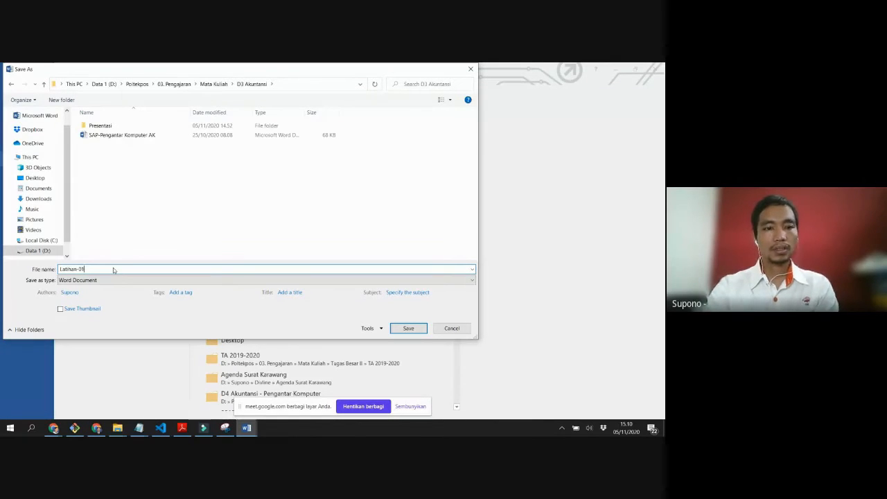
left_click(417, 332)
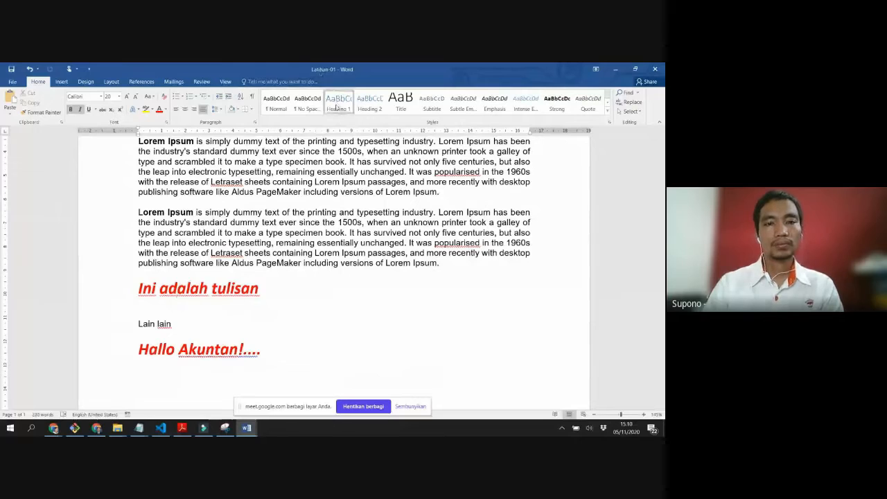
Step: Create a new blank document
left_click(12, 82)
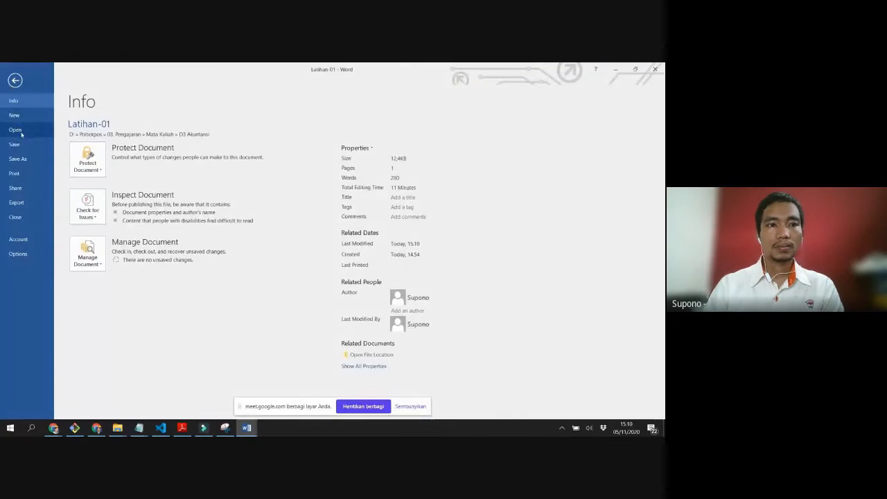
left_click(14, 116)
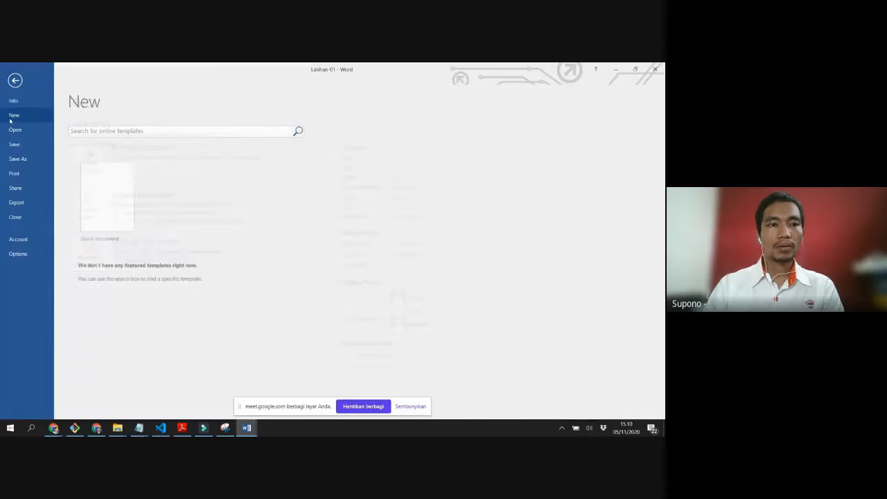
left_click(101, 182)
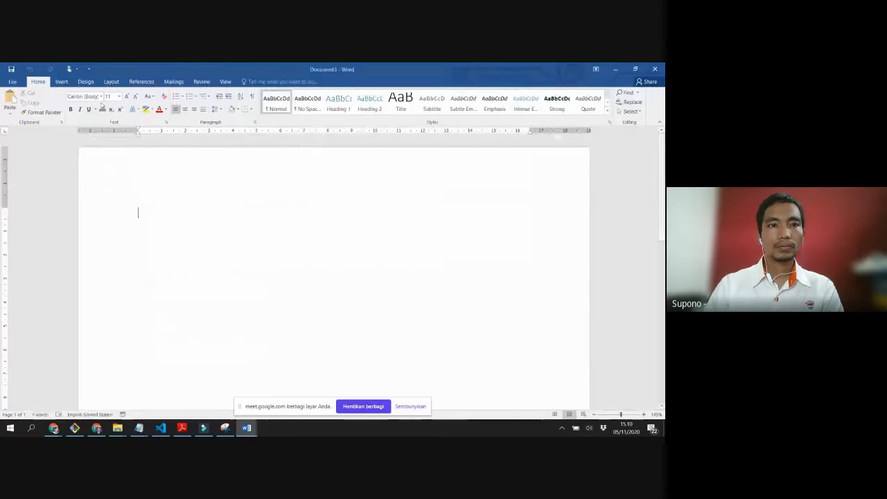
Step: Close the Latihan-01 and Document2 windows, discarding the changes to Document2
mouse_move(247, 428)
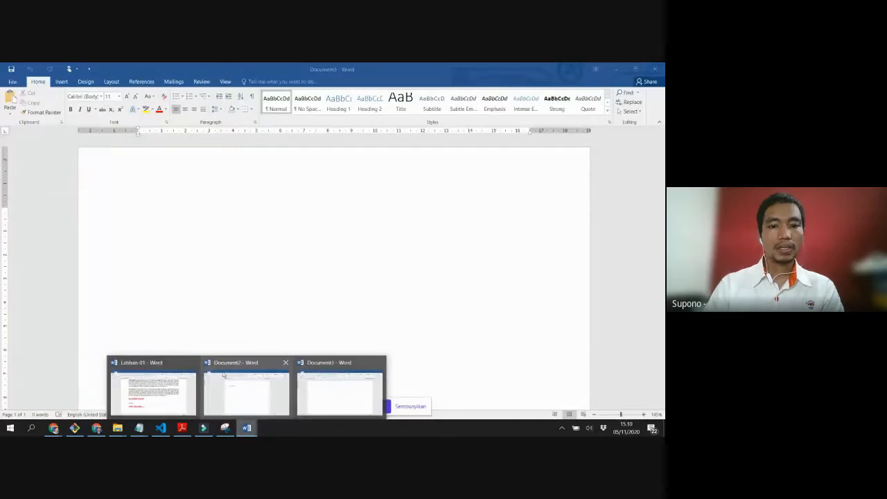
left_click(189, 362)
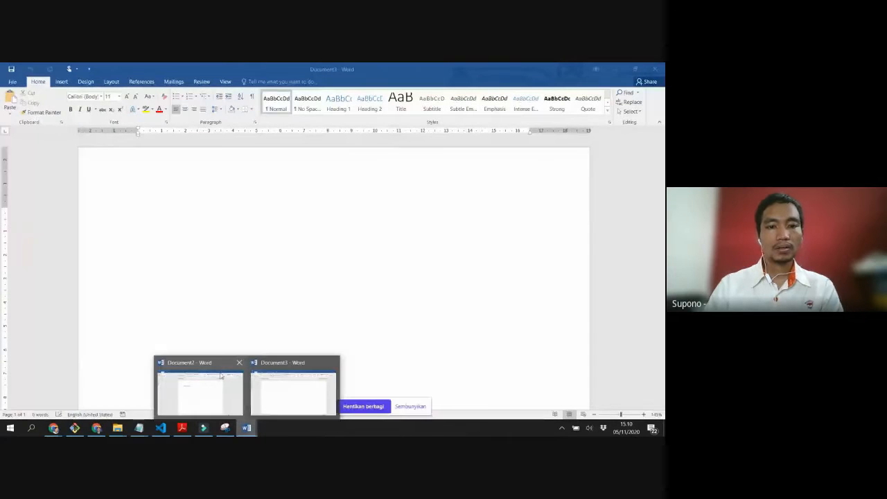
left_click(239, 363)
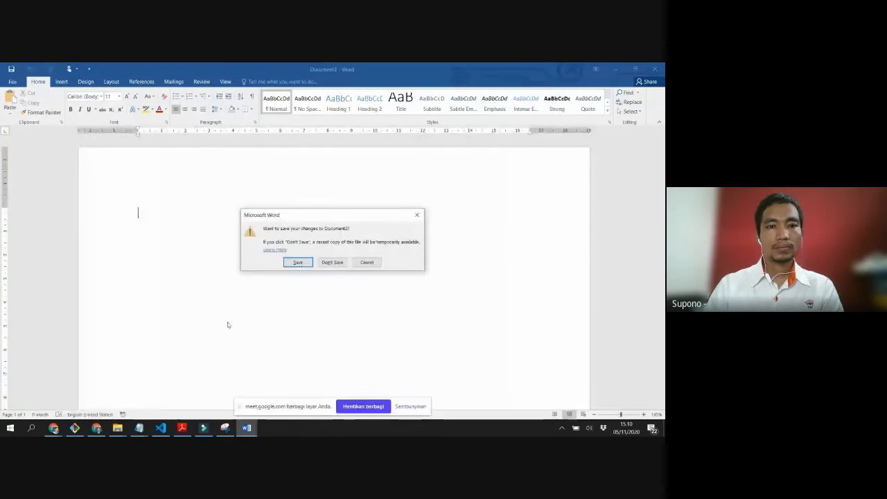
left_click(332, 262)
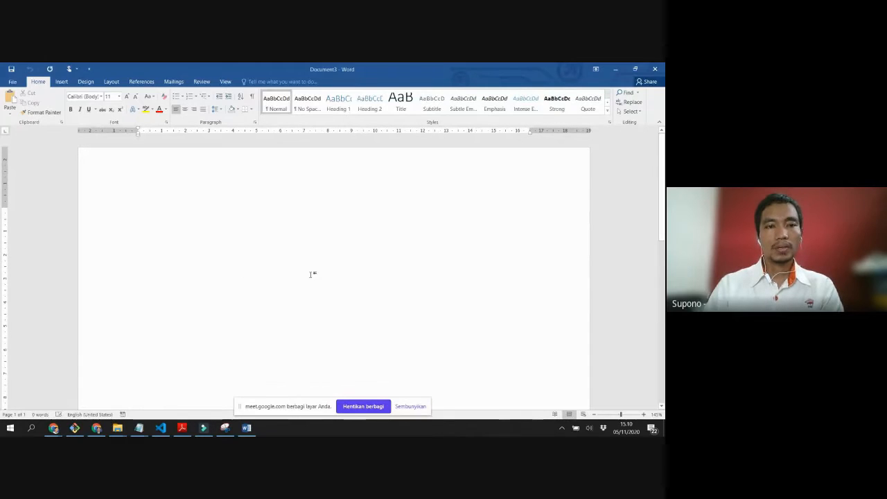
Step: Reopen Latihan-01 from the recent documents and place the cursor on the empty line below "Hallo Akuntan!...."
left_click(13, 81)
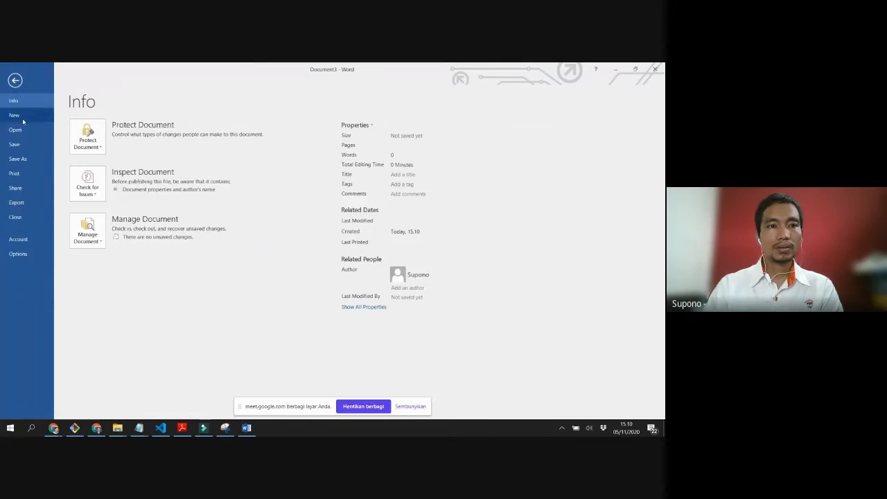
left_click(22, 128)
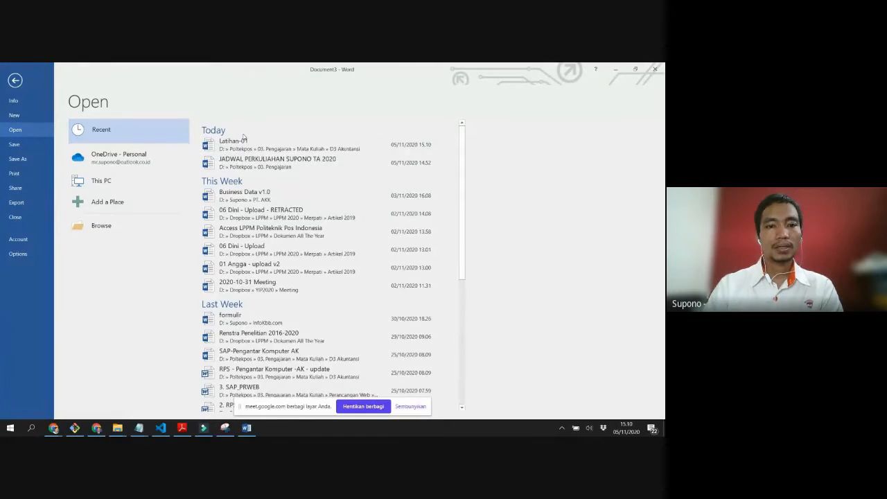
scroll(259, 178, "down", 1)
scroll(236, 160, "up", 1)
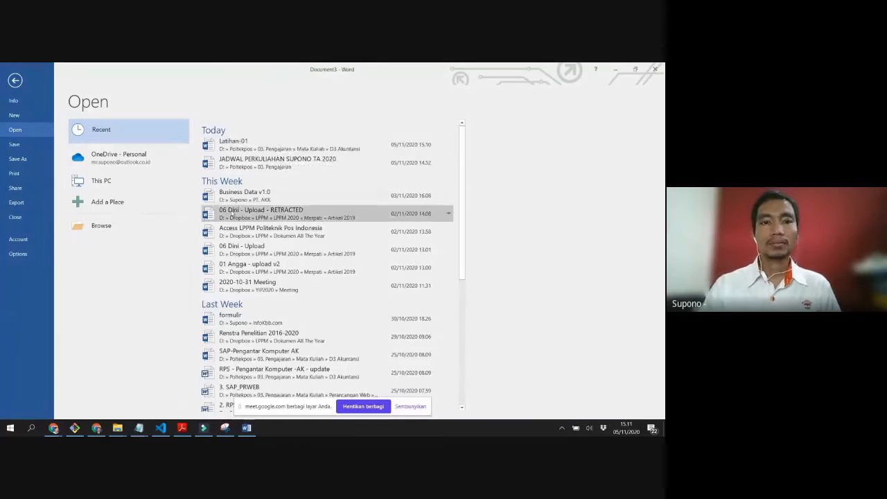
left_click(234, 140)
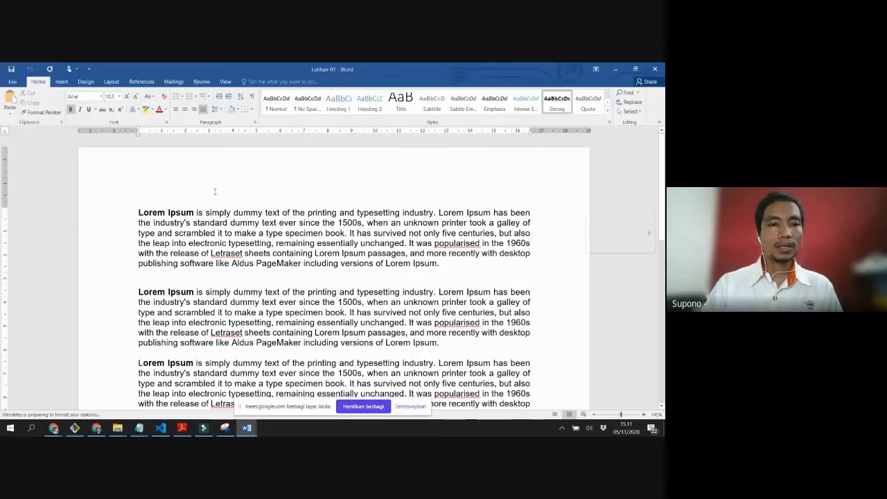
scroll(215, 191, "down", 10)
left_click(157, 252)
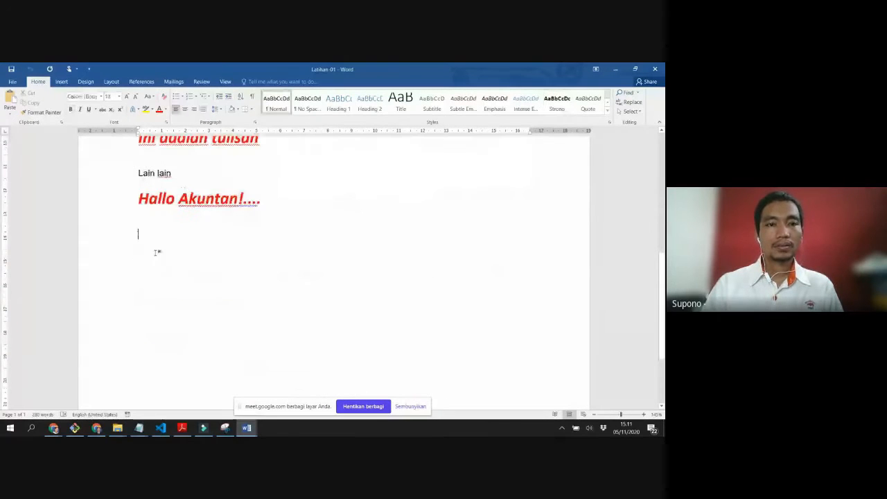
scroll(157, 253, "up", 3)
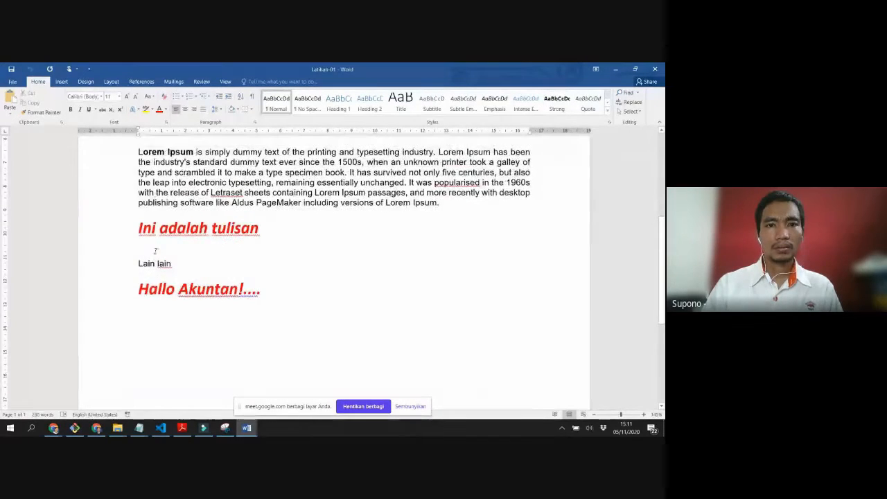
scroll(156, 252, "up", 1)
scroll(156, 252, "down", 3)
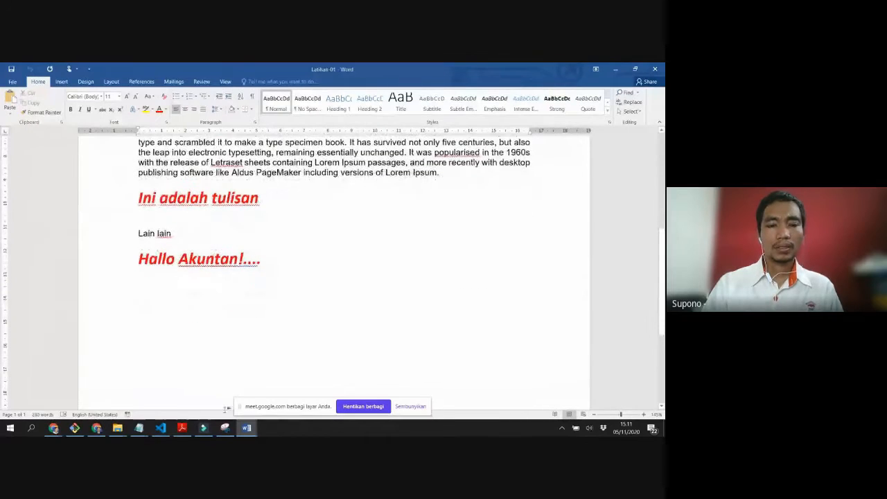
Step: Switch to SAP-Pengantar Komputer AK.pdf in Adobe Reader and review the topics and learning goals planned for weeks 1 and 2
left_click(182, 428)
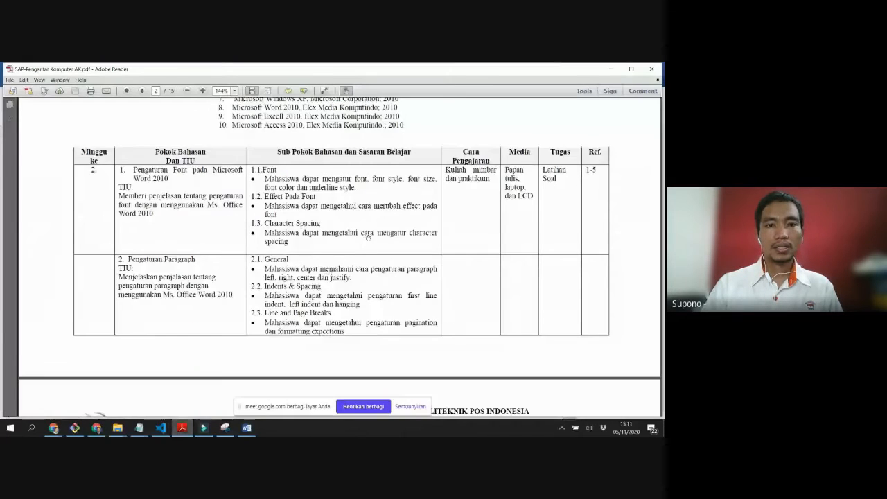
scroll(368, 238, "up", 3)
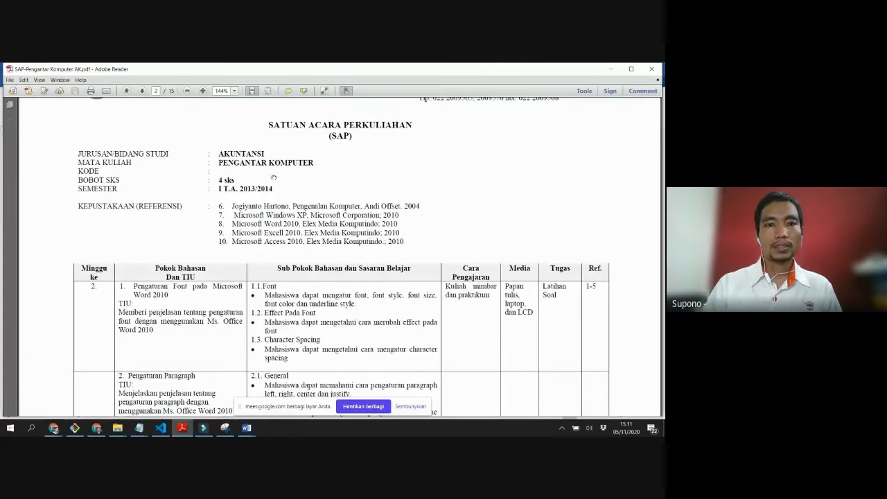
scroll(254, 167, "down", 3)
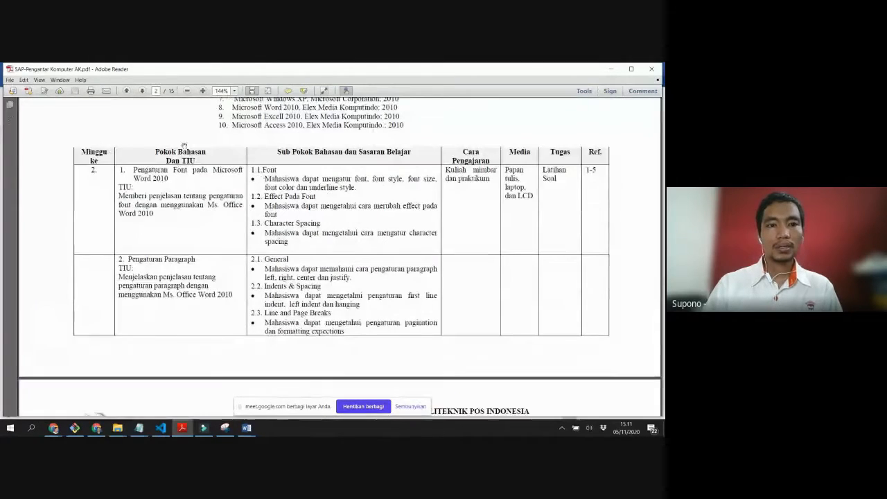
scroll(184, 145, "up", 5)
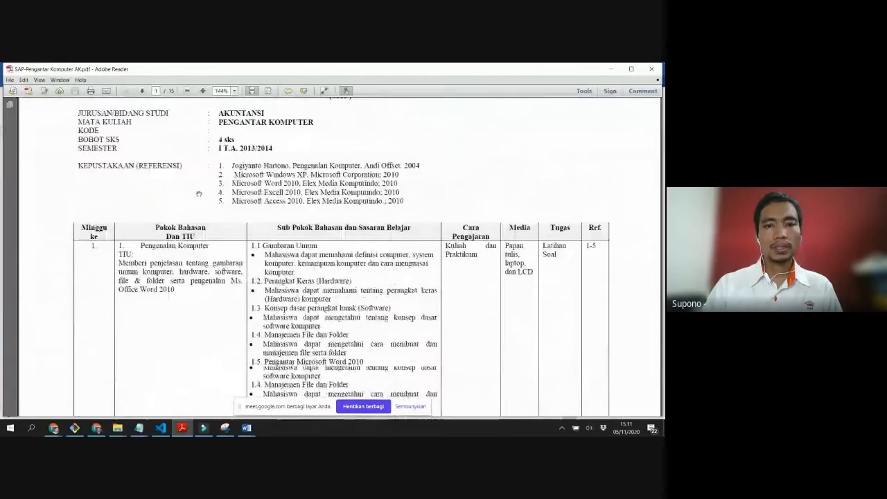
scroll(199, 193, "down", 2)
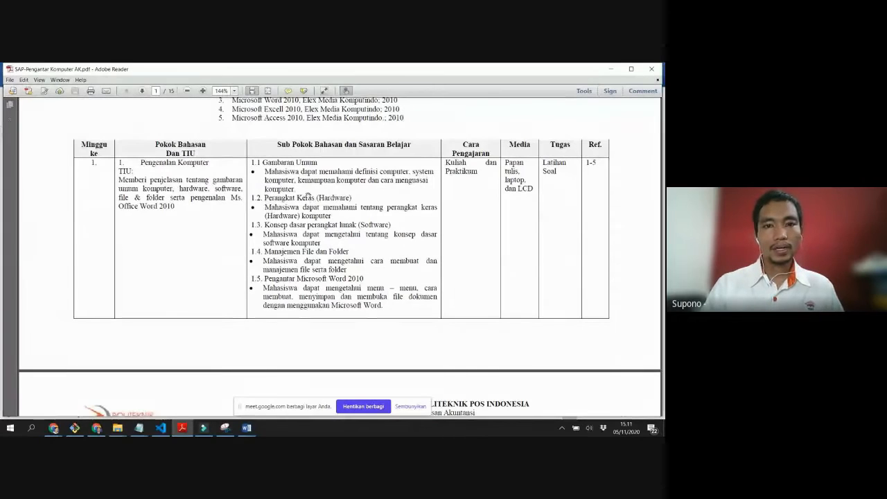
scroll(377, 202, "down", 1)
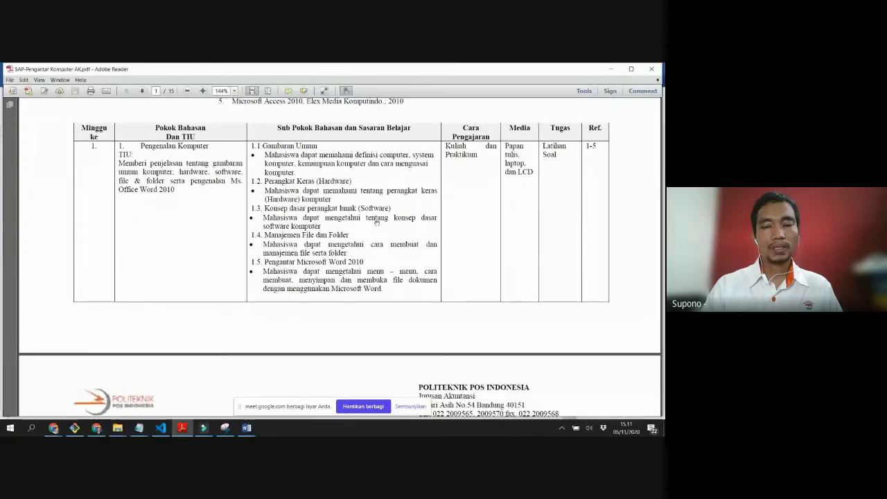
scroll(367, 252, "down", 5)
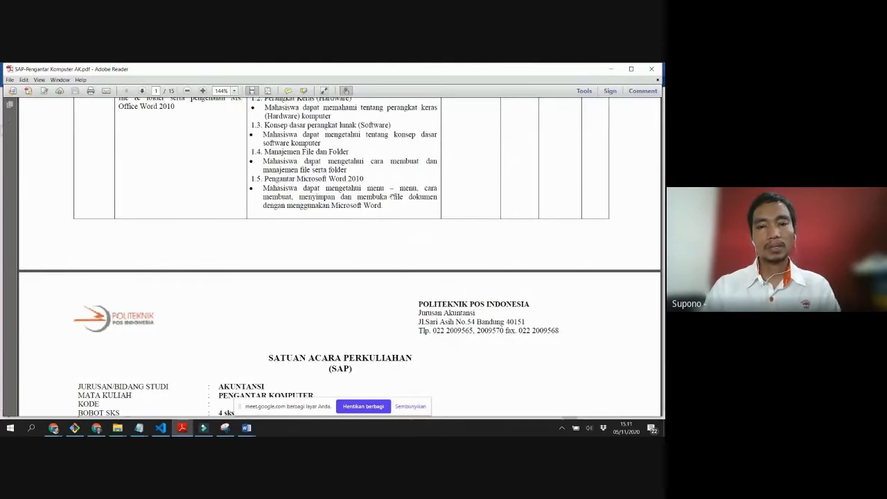
scroll(358, 195, "down", 16)
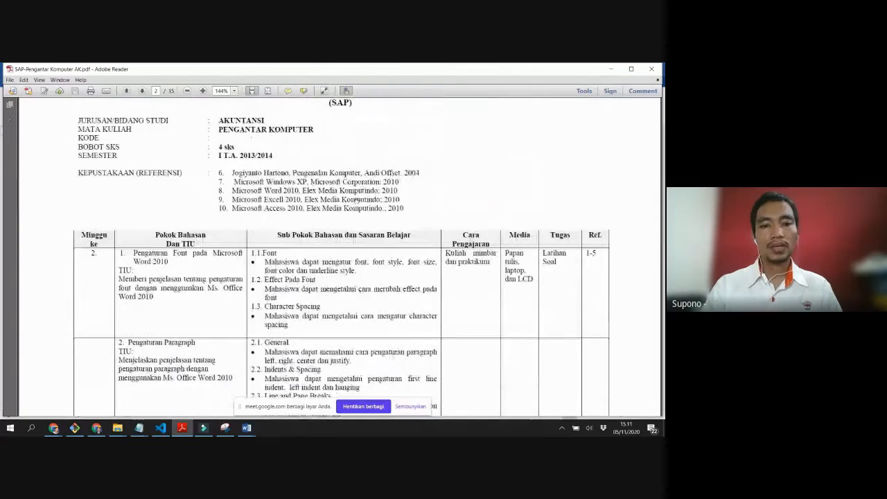
scroll(355, 199, "down", 4)
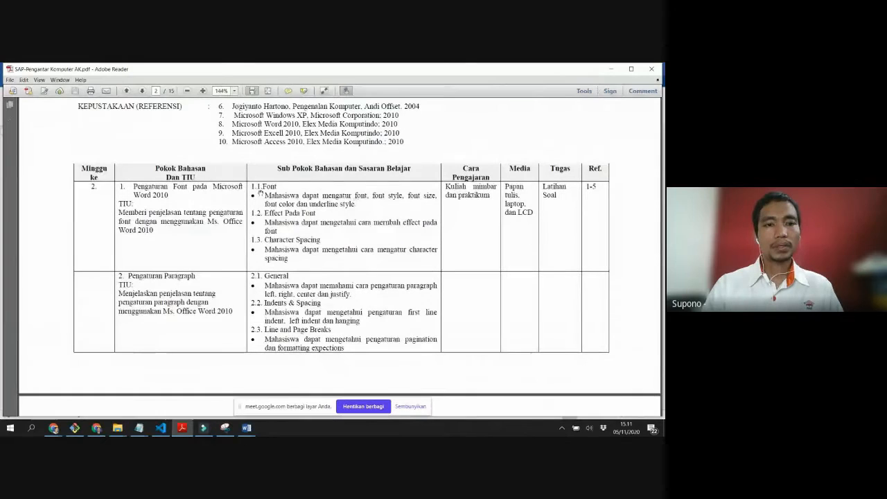
scroll(258, 206, "down", 1)
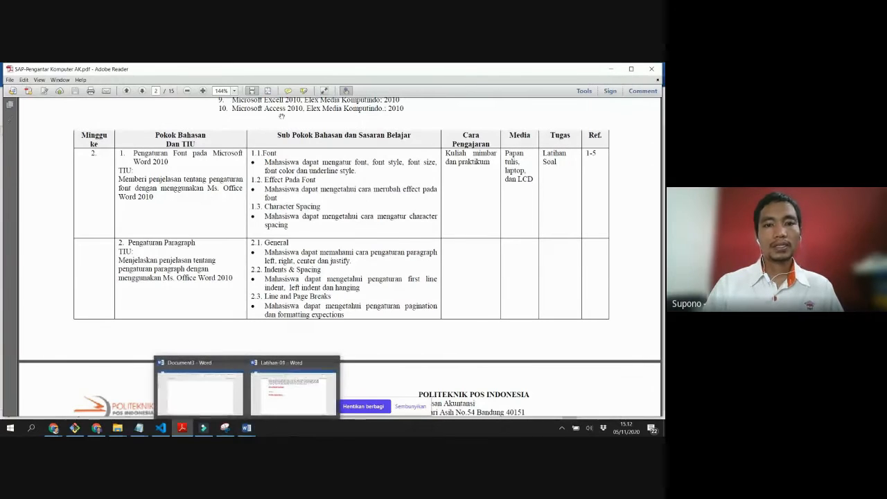
Step: Return to the Latihan-01 document in Word and enter "Ini adalah Huruf" on the empty line below "Hallo Akuntan!...."
left_click(246, 428)
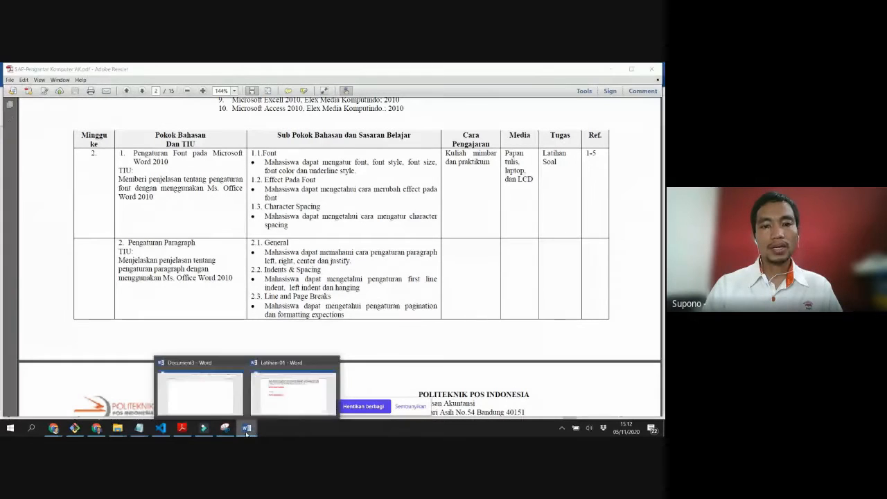
left_click(289, 402)
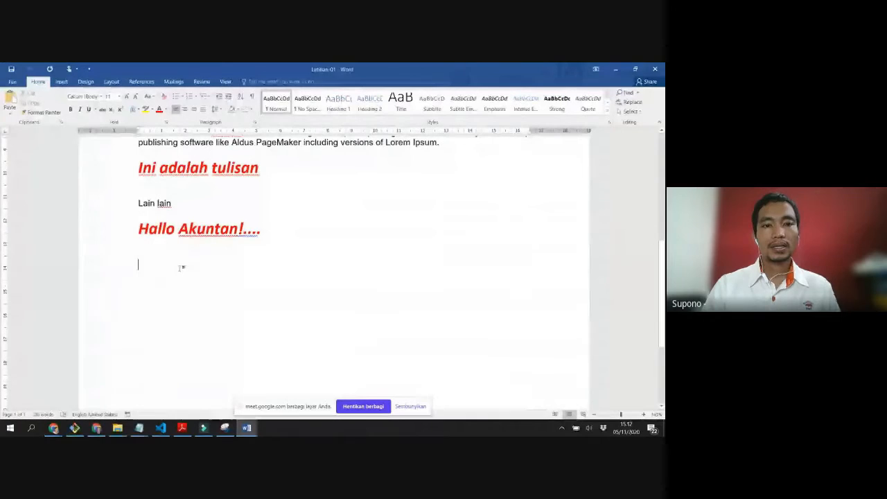
type("Ini adalah Huruf")
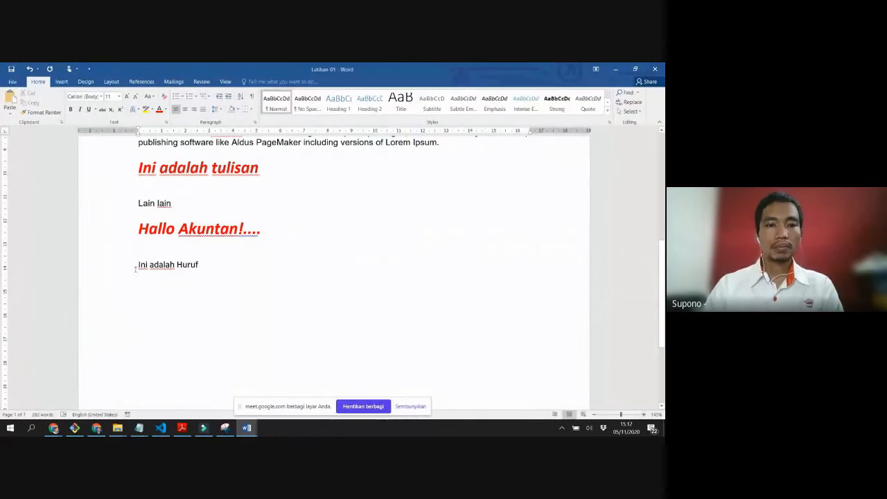
Step: Format "Ini adalah Huruf" with bold, italic, underline and strikethrough, and start a new line below it
left_click_drag(138, 264, 201, 265)
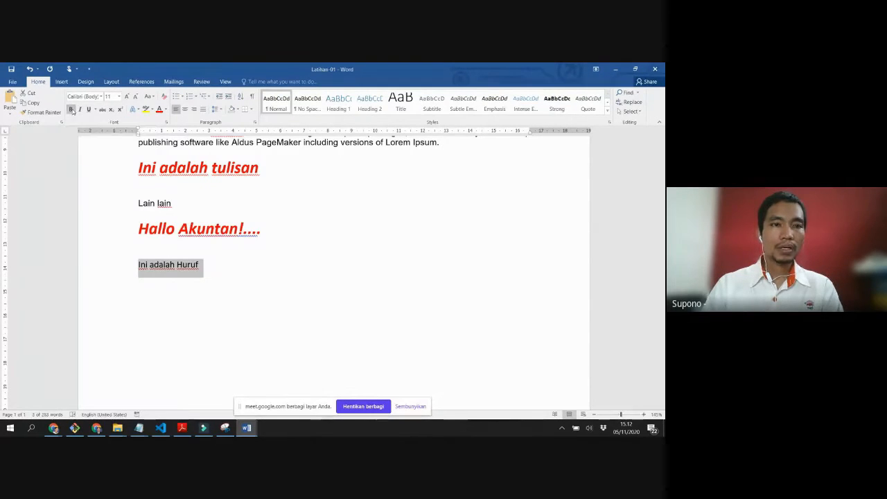
left_click(71, 110)
left_click(80, 110)
left_click(88, 110)
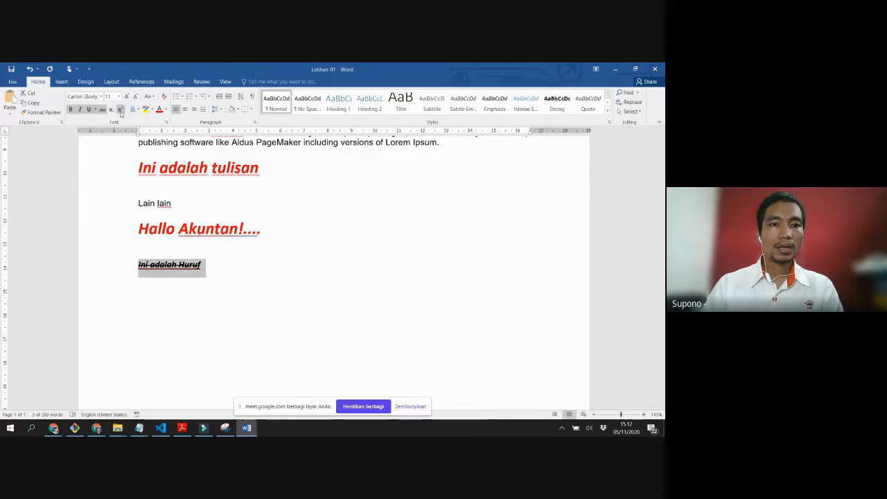
left_click(228, 270)
key("Return")
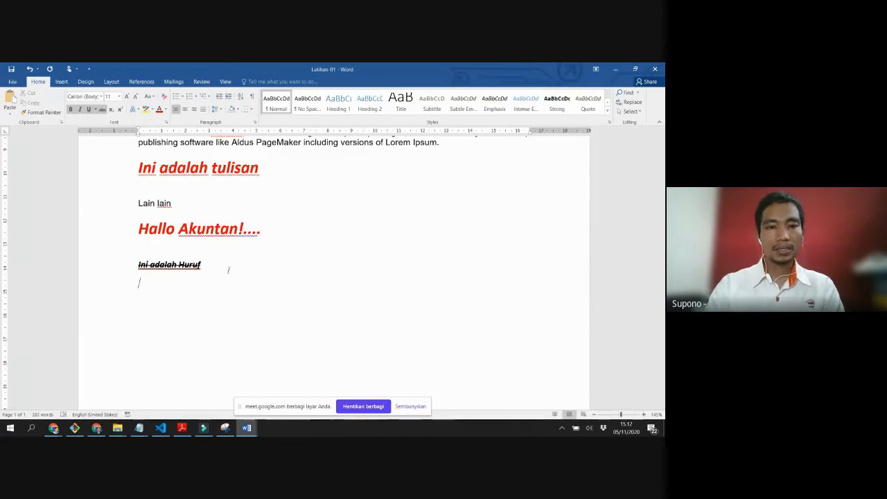
type("e")
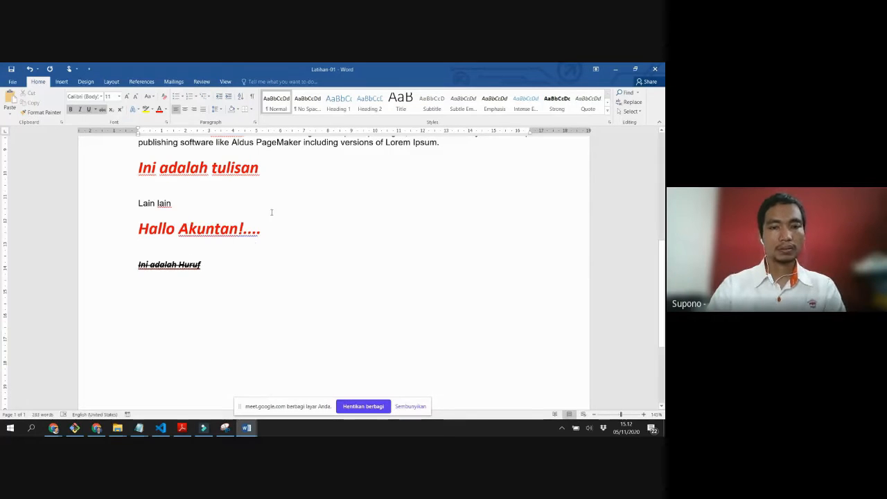
Step: Copy the "Lain lain" line and paste the copy below "Ini adalah Huruf"
left_click(206, 201)
triple_click(206, 201)
key("ctrl+c")
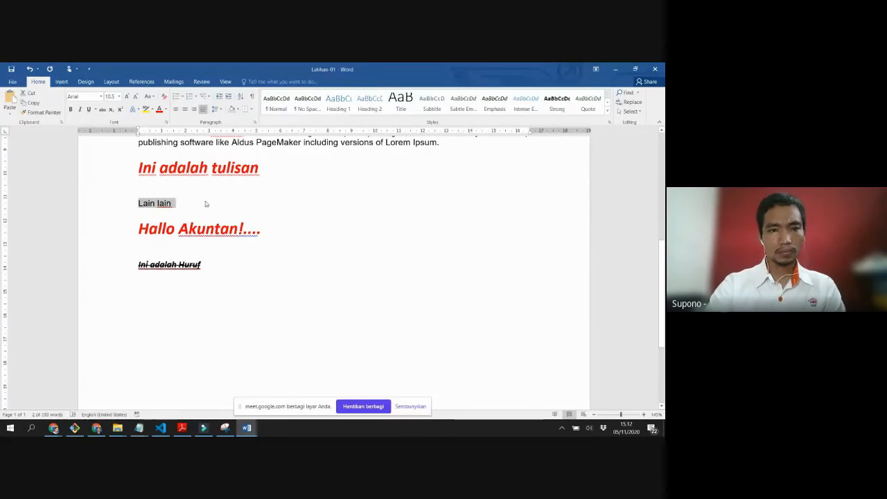
left_click(205, 200)
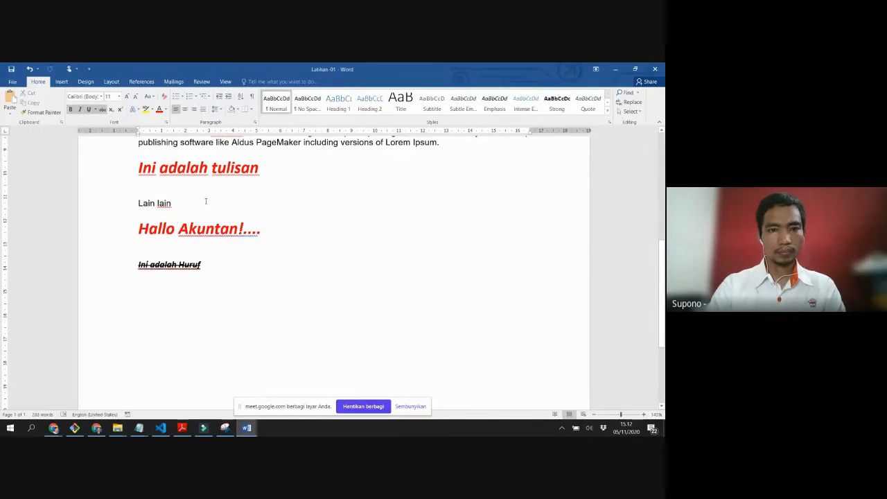
key("ctrl+End")
key("ctrl+v")
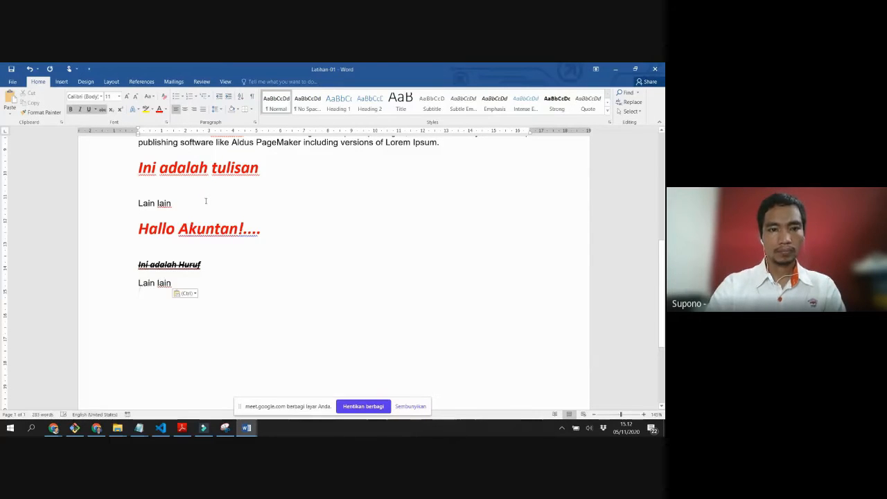
Step: Enter "24" on a new line below the pasted "Lain lain" and format the 4 as superscript
key("Return")
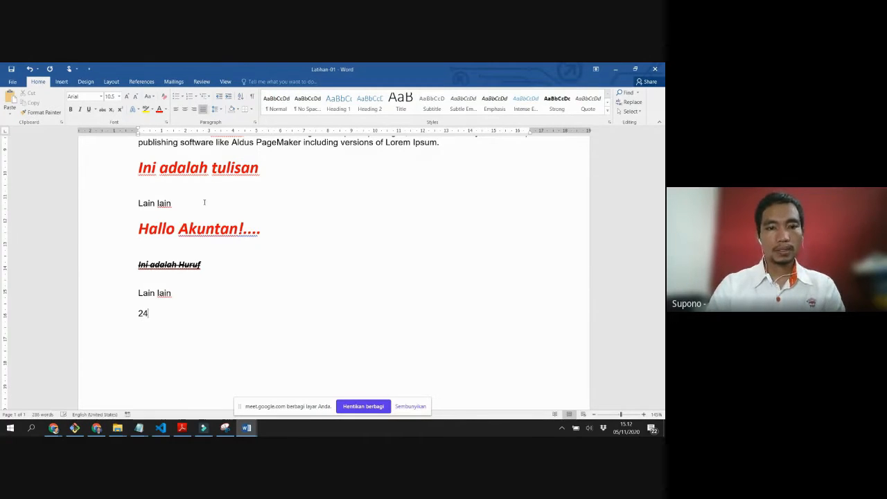
key("shift+Home")
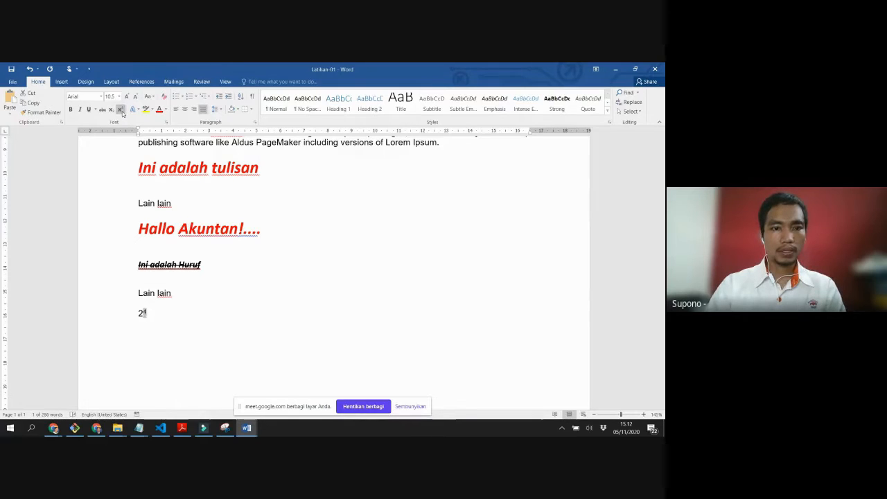
left_click(178, 311)
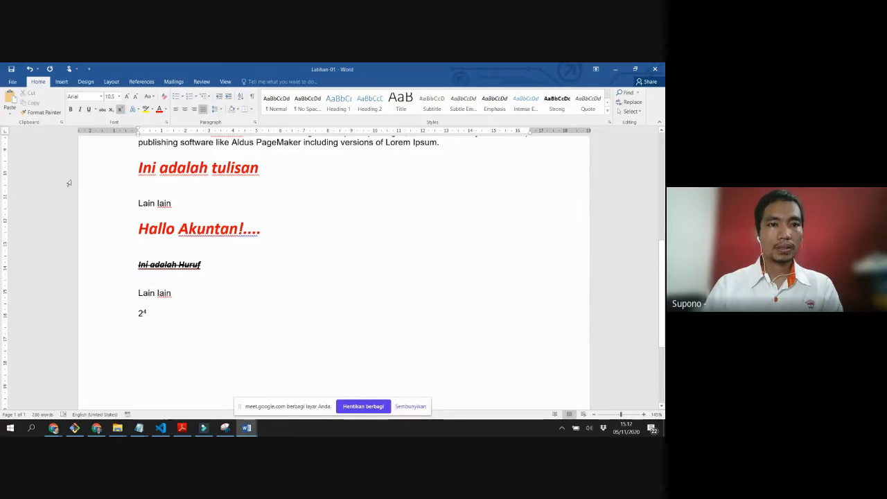
Step: Switch to SAP-Pengantar Komputer AK.pdf in Adobe Reader and review the week 2 topics on font, paragraph and Ribbon Insert
left_click(244, 435)
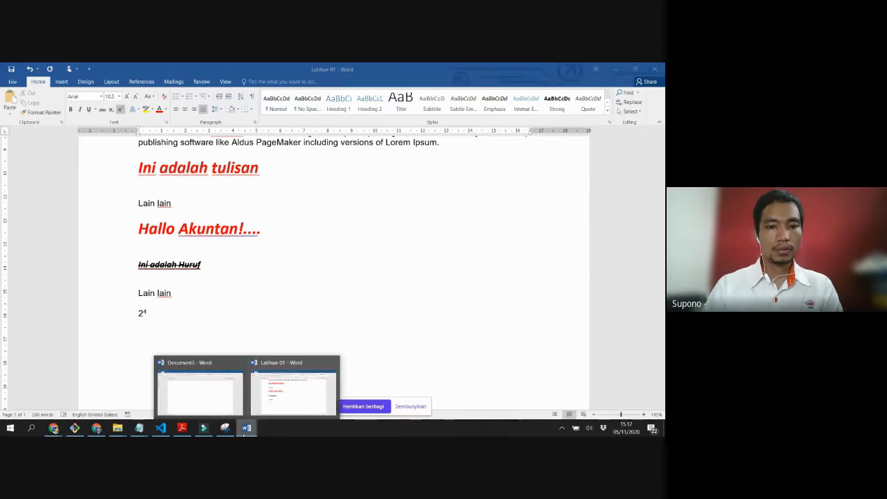
left_click(182, 428)
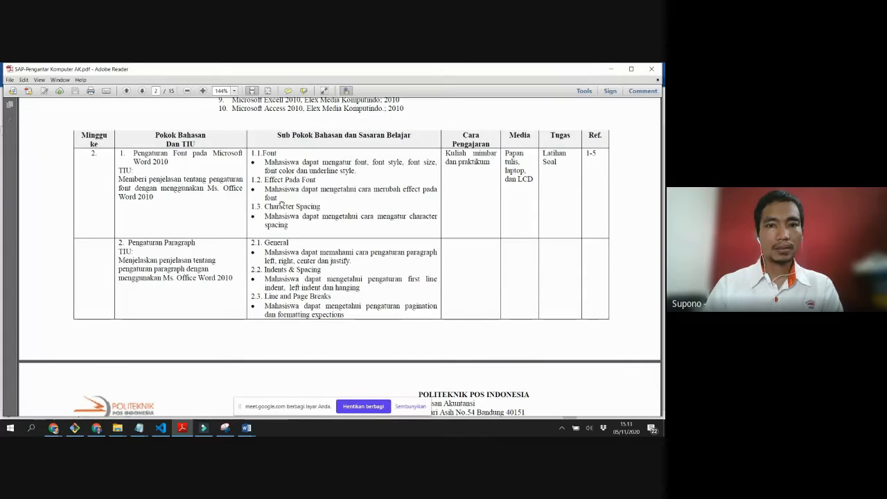
left_click_drag(280, 224, 283, 192)
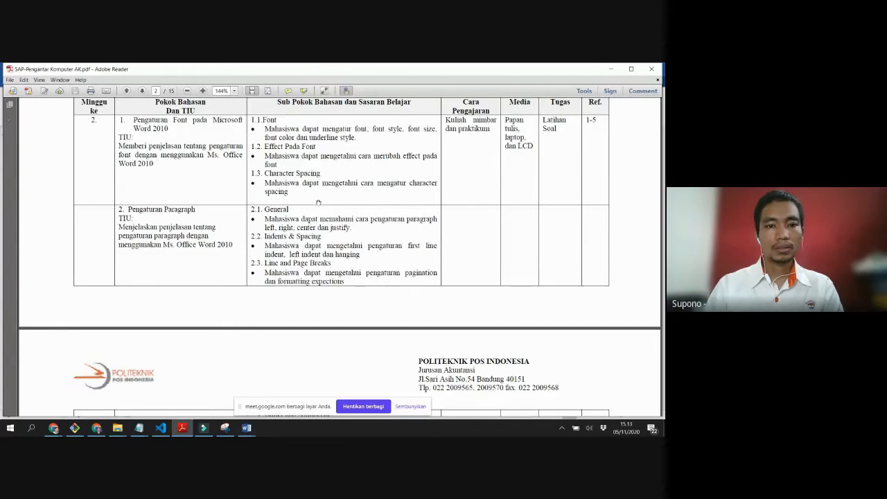
scroll(318, 202, "down", 1)
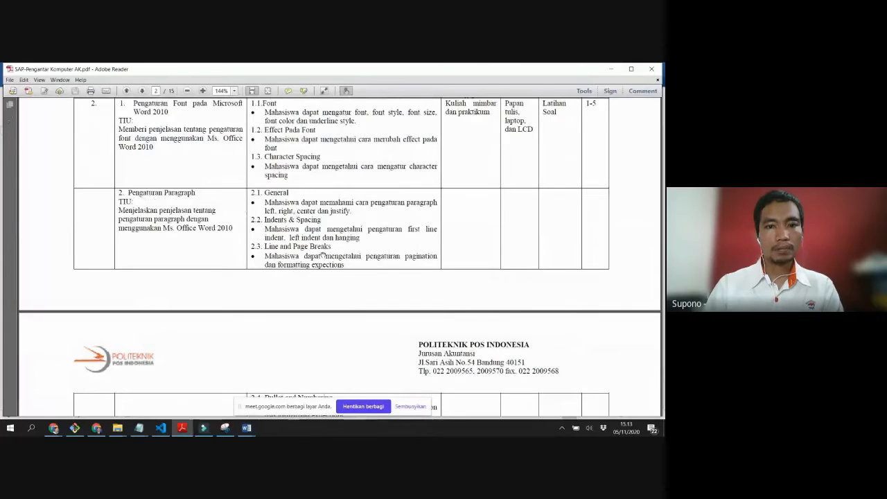
scroll(323, 256, "down", 2)
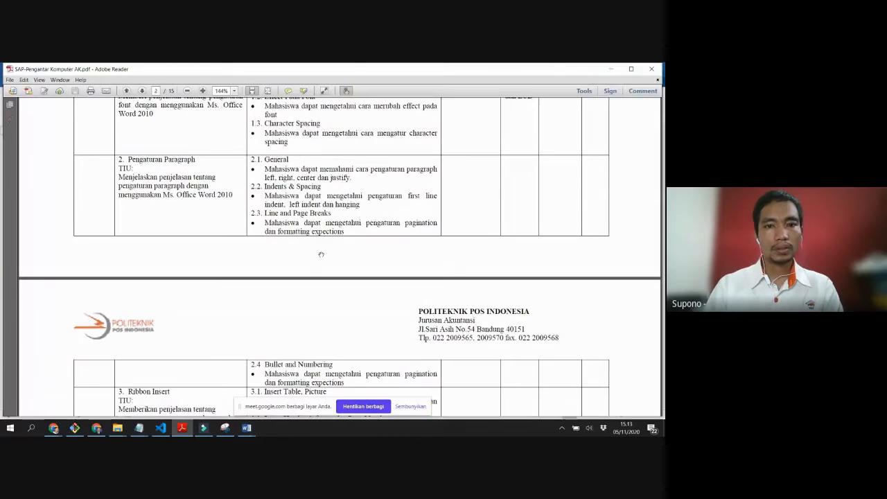
scroll(321, 254, "down", 2)
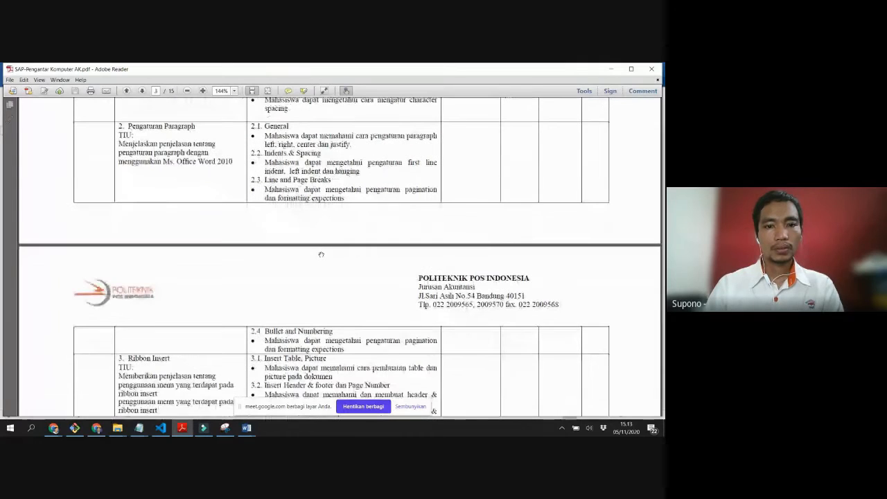
scroll(321, 254, "down", 7)
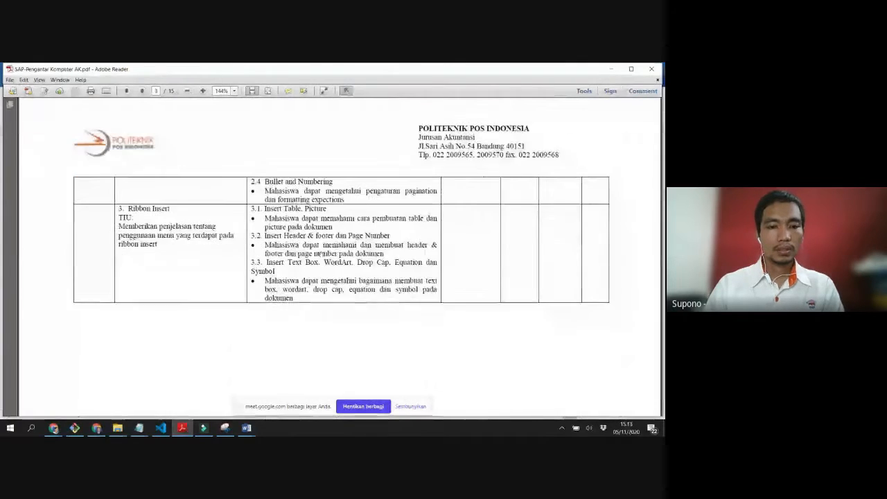
Step: Return to the Latihan-01 document in Word and set the second Lorem Ipsum paragraph's line spacing to 1.5
mouse_move(242, 432)
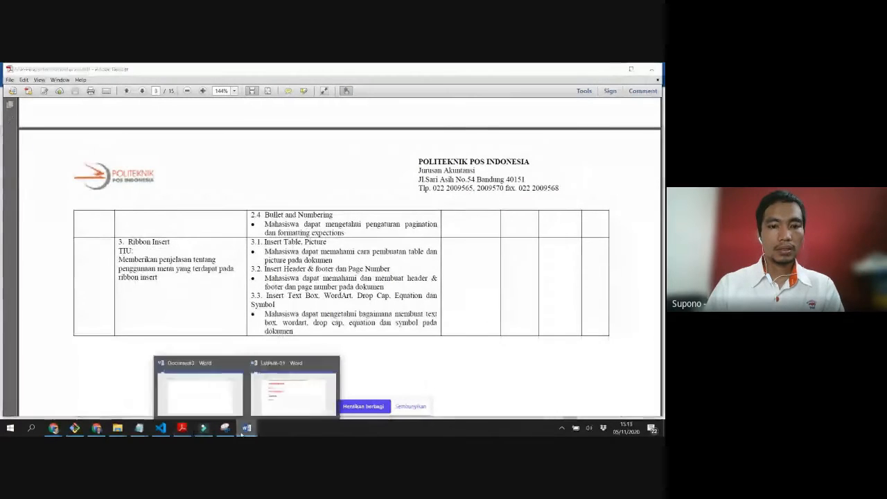
left_click(296, 394)
scroll(295, 372, "up", 5)
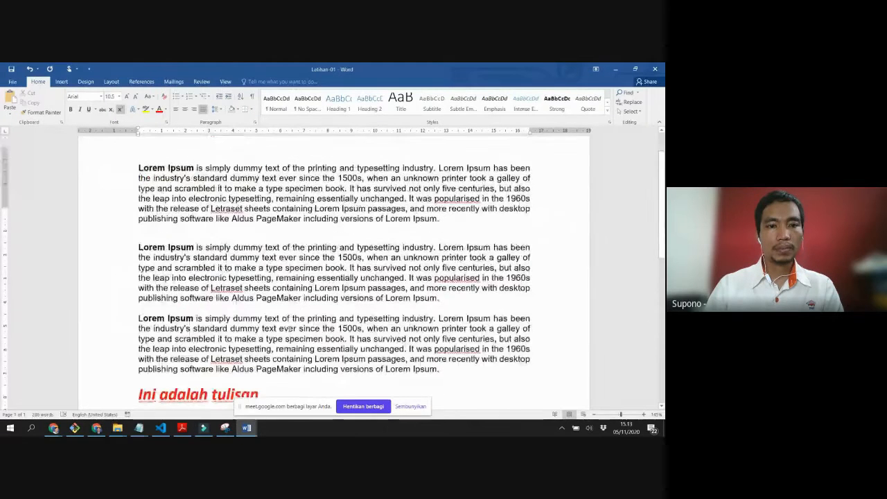
left_click_drag(137, 262, 440, 313)
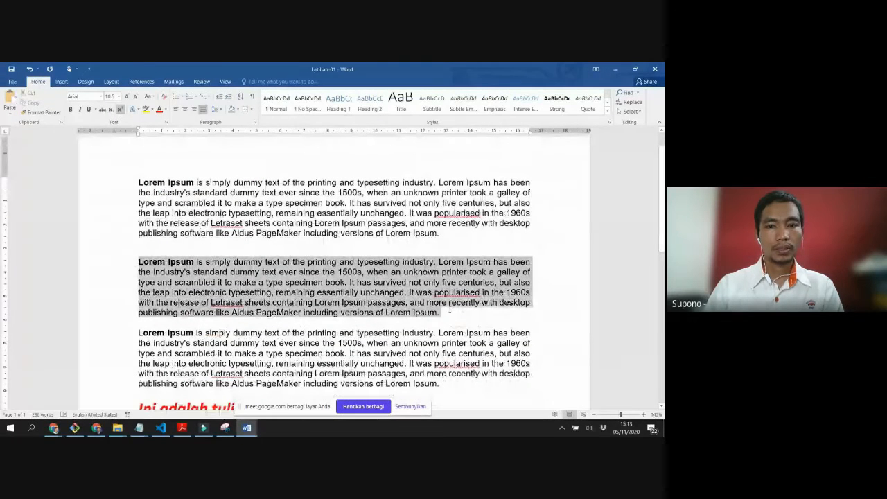
left_click(219, 110)
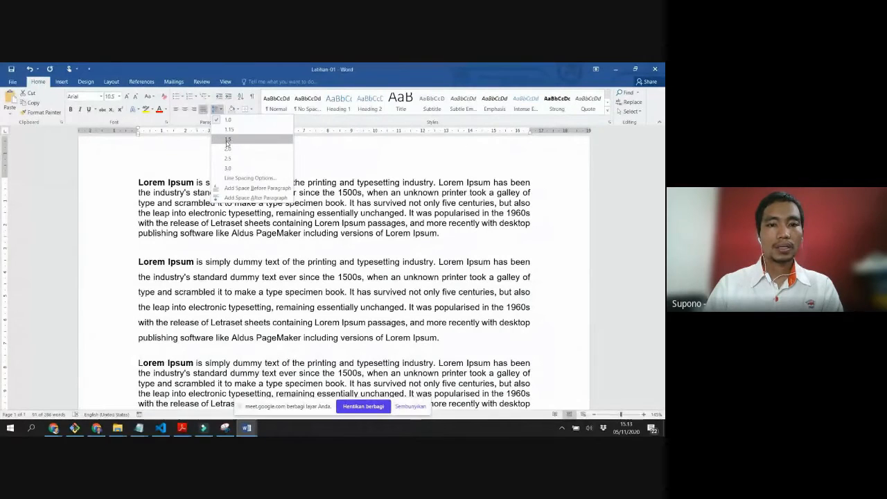
left_click(227, 141)
left_click(296, 313)
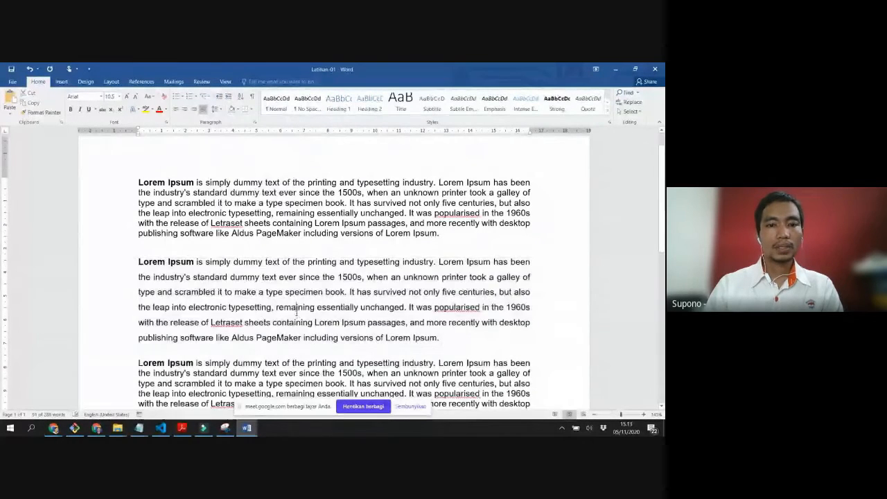
Step: Examine the line spacing choices in the second Lorem Ipsum paragraph's detailed settings, keeping 1.5 lines
scroll(297, 312, "down", 2)
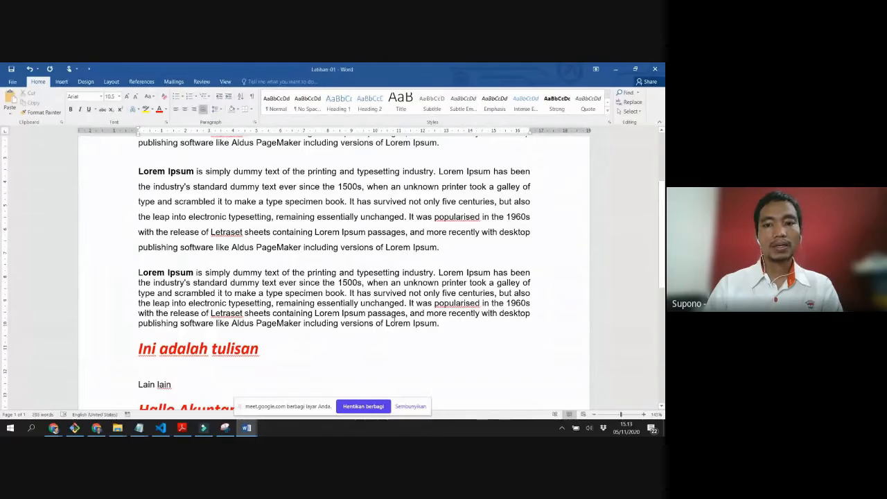
left_click_drag(126, 323, 126, 271)
left_click(440, 247)
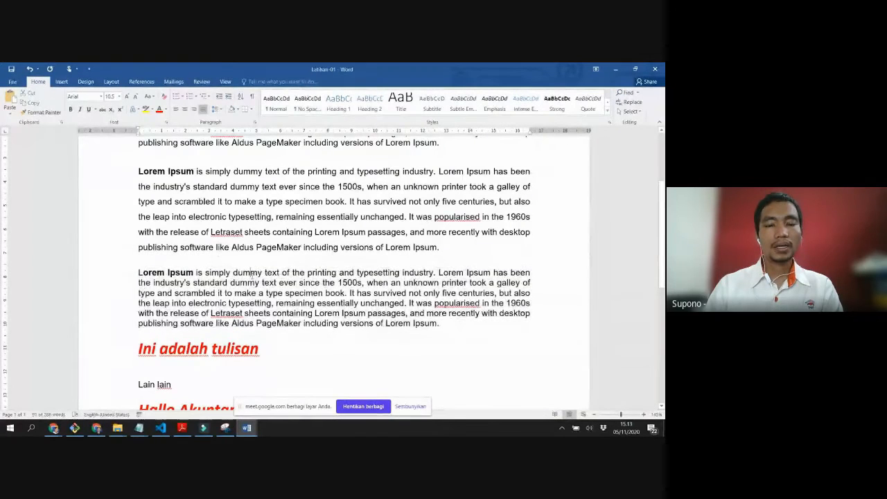
left_click_drag(439, 247, 138, 171)
scroll(342, 231, "up", 2)
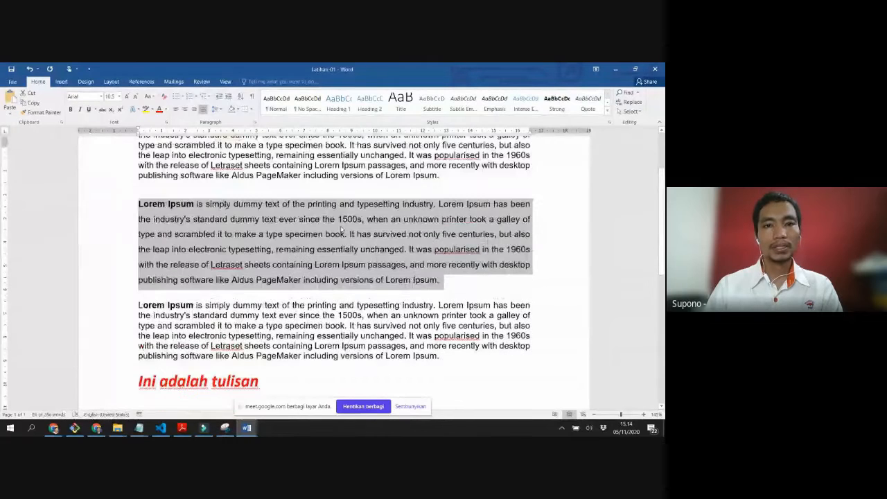
left_click(217, 109)
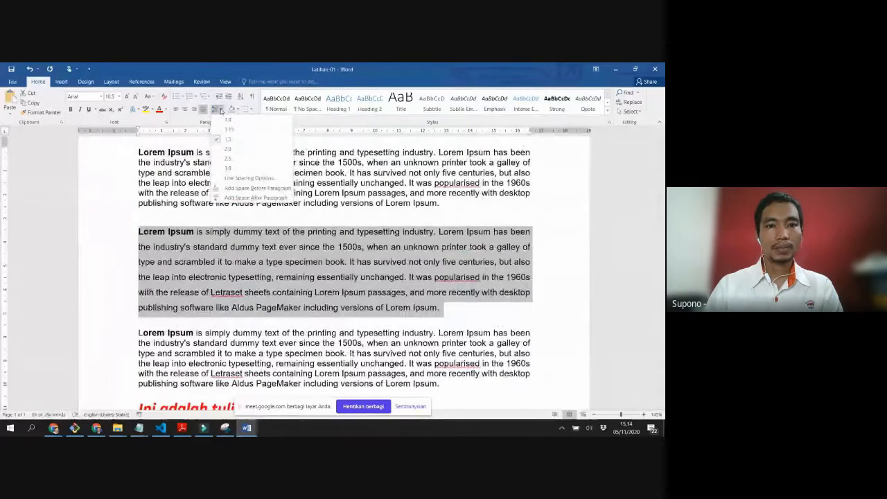
left_click(248, 178)
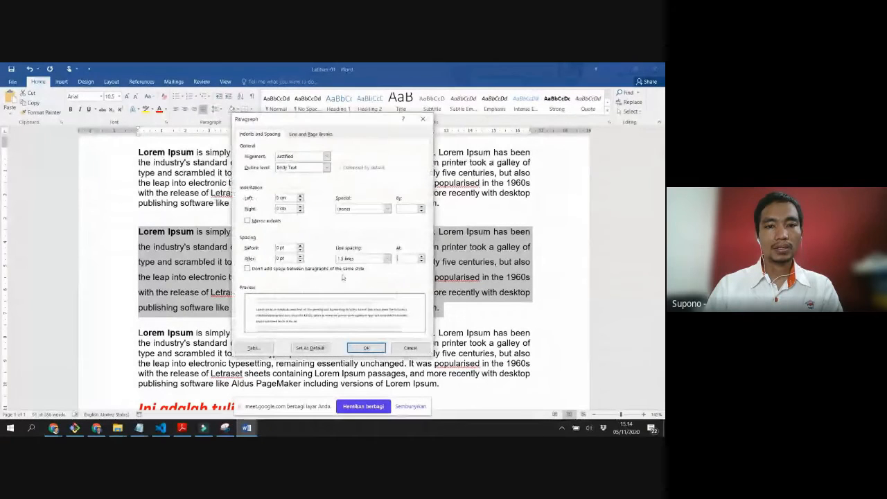
left_click(387, 258)
left_click(374, 297)
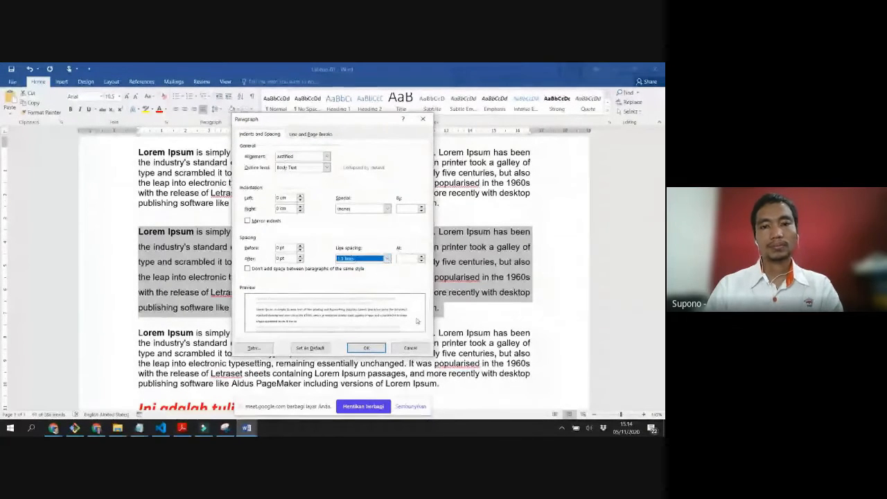
left_click(366, 347)
Step: Delete the empty lines above and below the second Lorem Ipsum paragraph
left_click(191, 213)
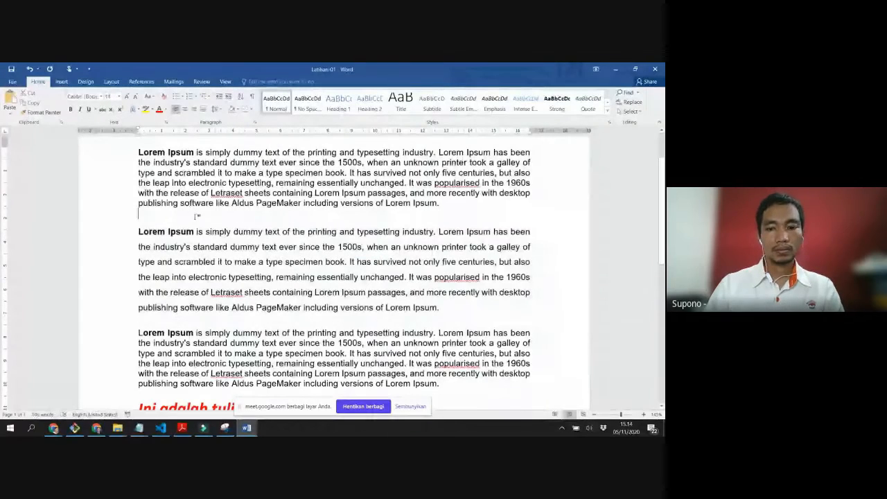
key("BackSpace")
left_click(138, 301)
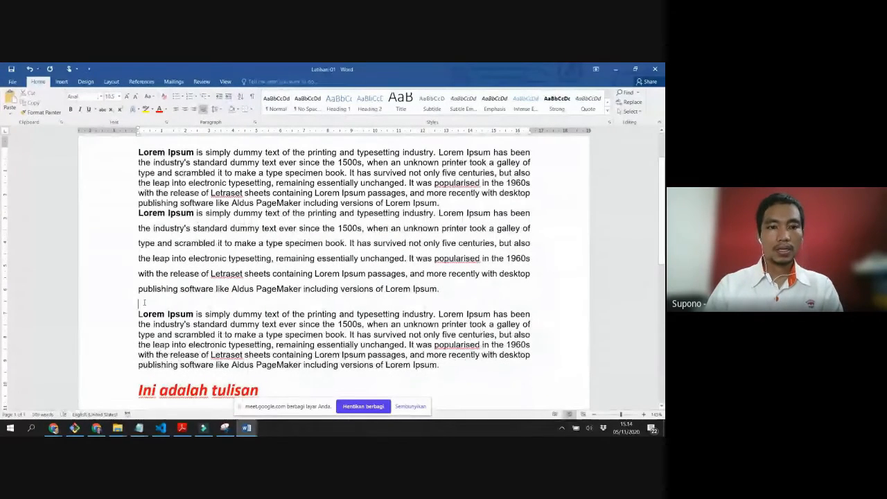
key("BackSpace")
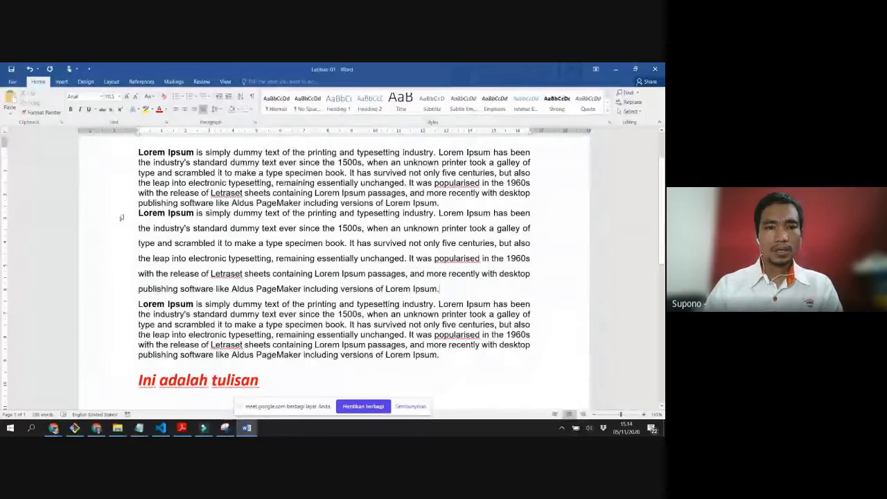
Step: Set the spacing before the second Lorem Ipsum paragraph to 12 pt
left_click(148, 213)
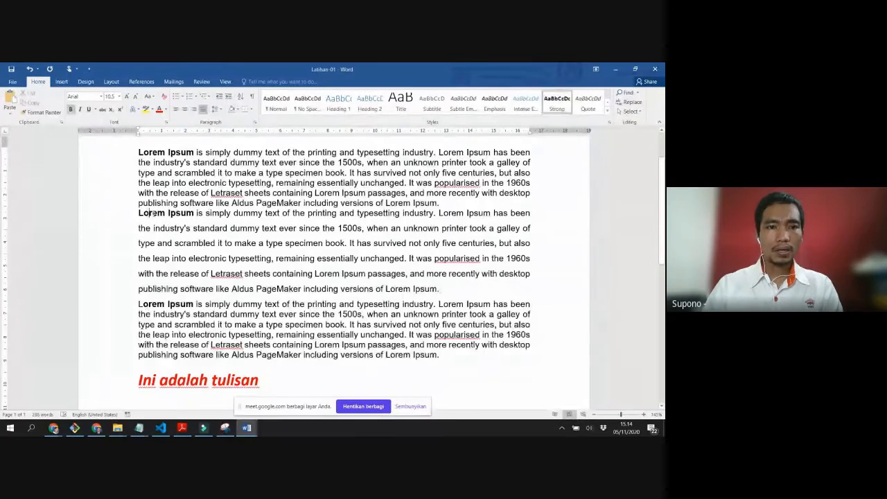
left_click(450, 204)
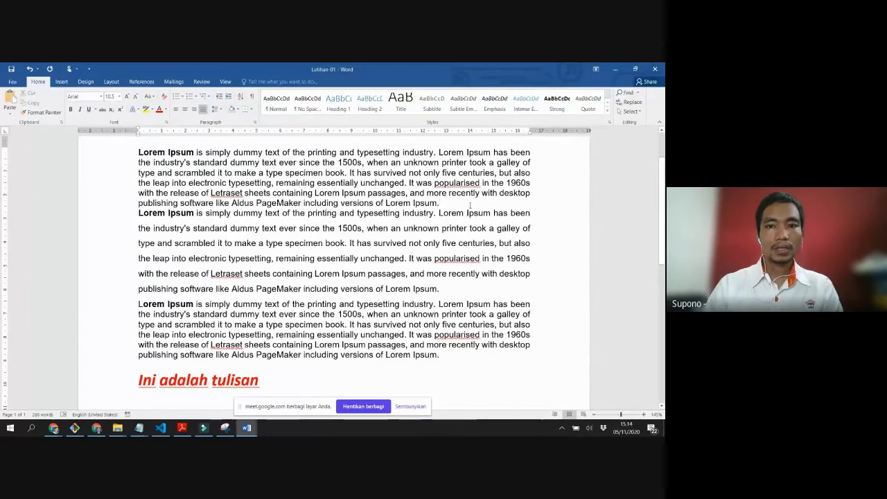
left_click(255, 122)
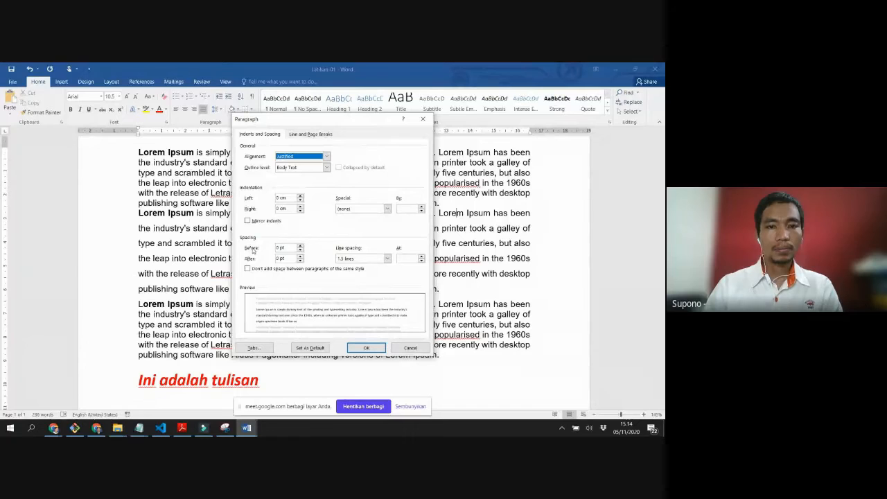
left_click(302, 246)
left_click(302, 247)
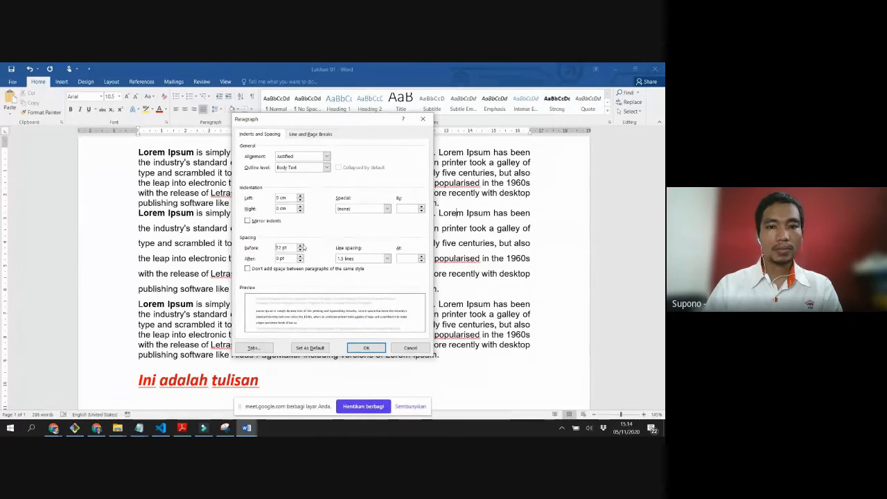
left_click(363, 347)
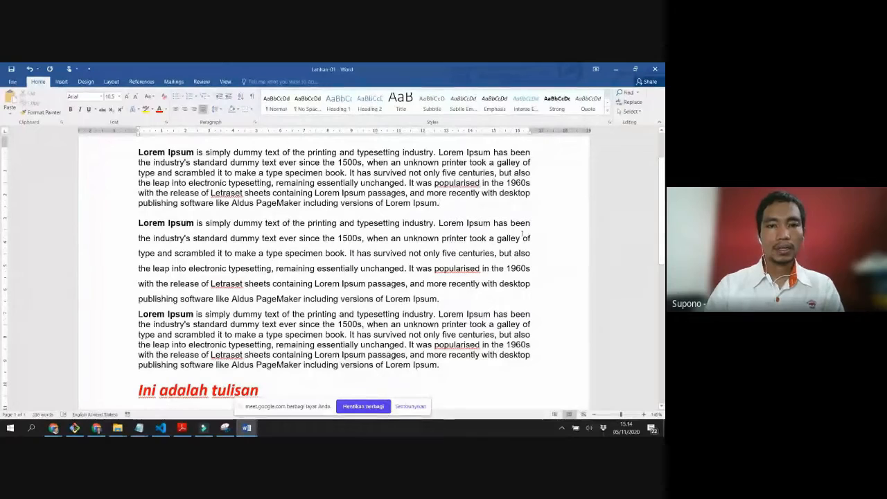
Step: Set the spacing after the second Lorem Ipsum paragraph to 12 pt
left_click(255, 122)
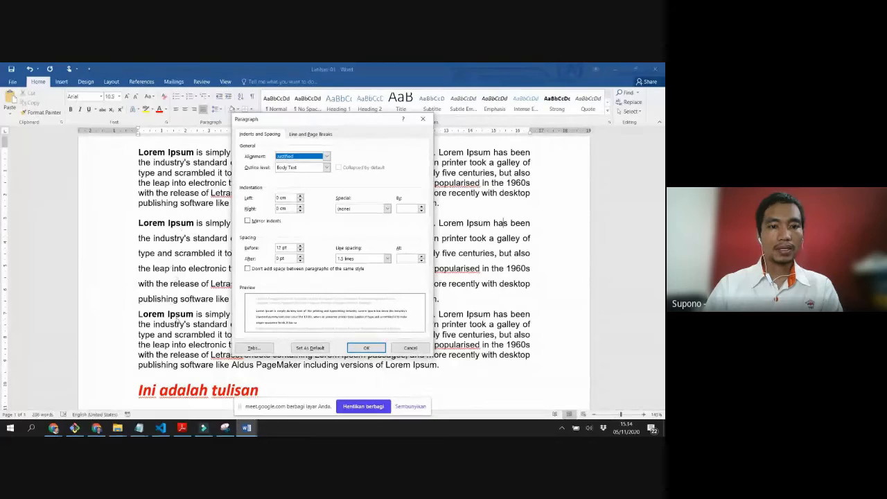
left_click(300, 261)
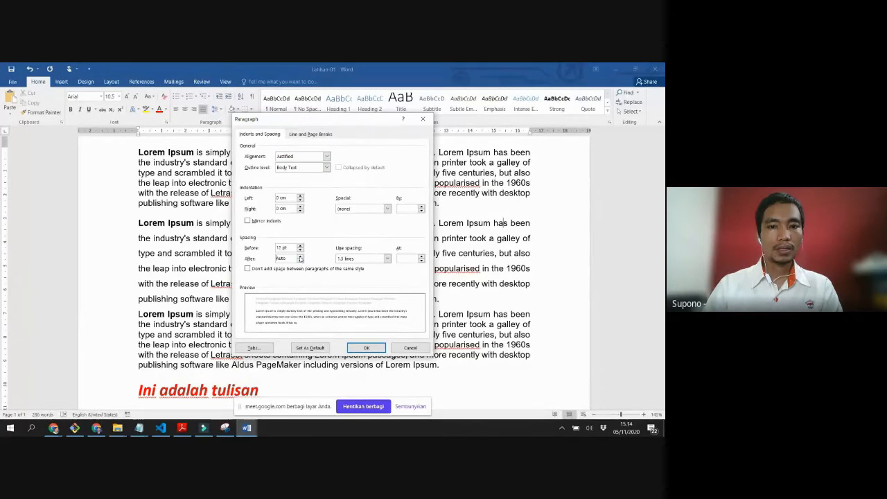
left_click(300, 257)
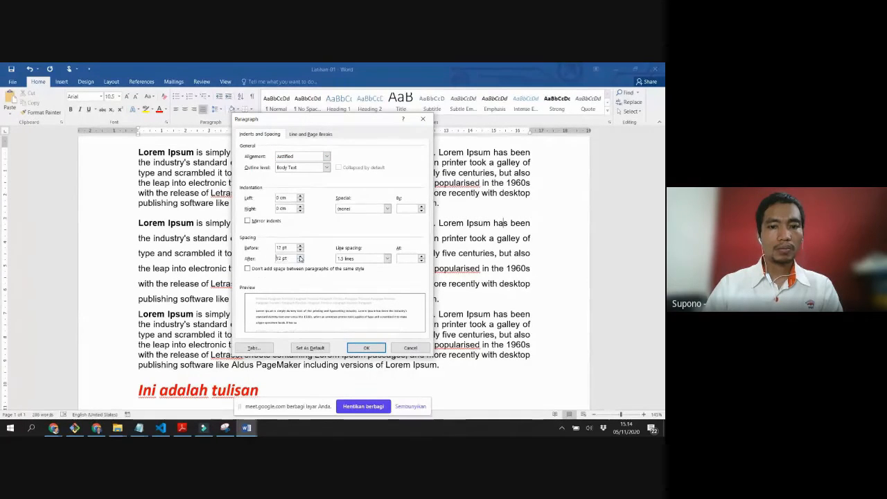
left_click(366, 347)
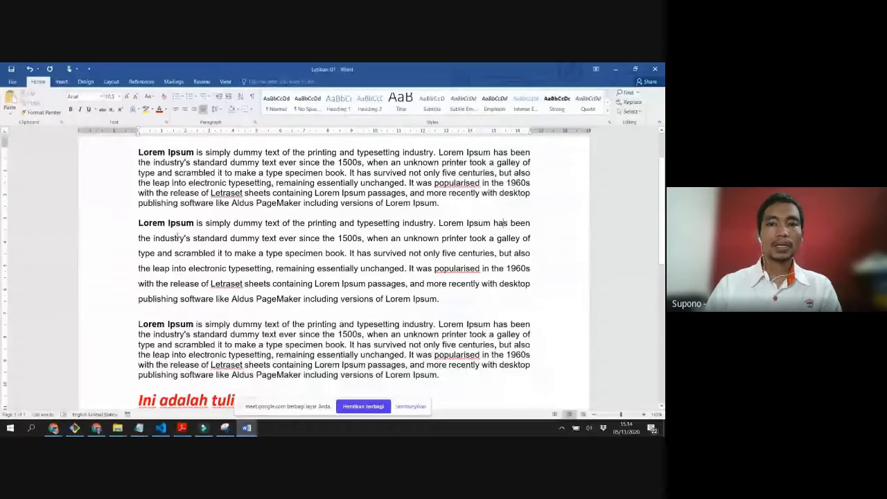
Step: Try an empty line below the first Lorem Ipsum paragraph, remove it, and check that paragraph's spacing settings without changing them
left_click(457, 215)
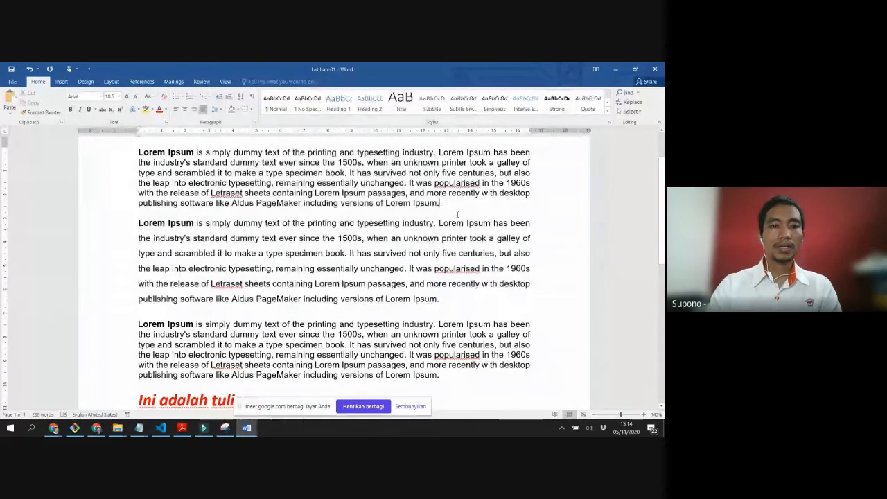
key("Return")
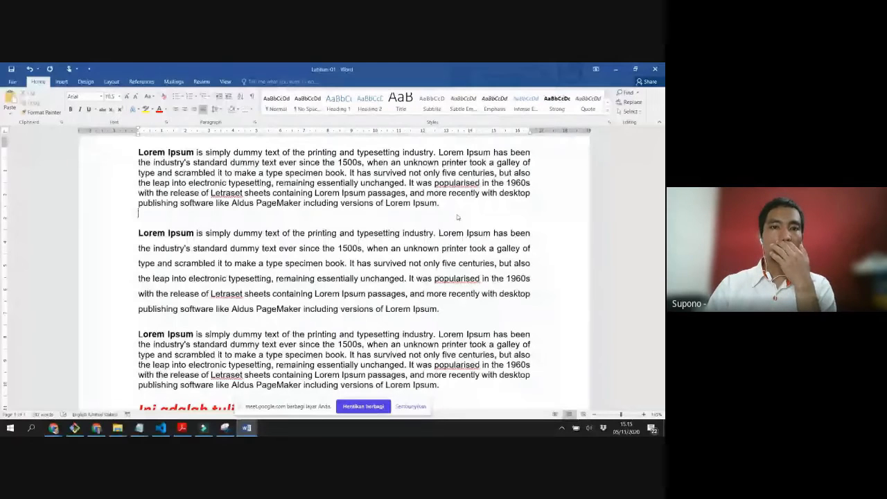
key("BackSpace")
left_click(255, 123)
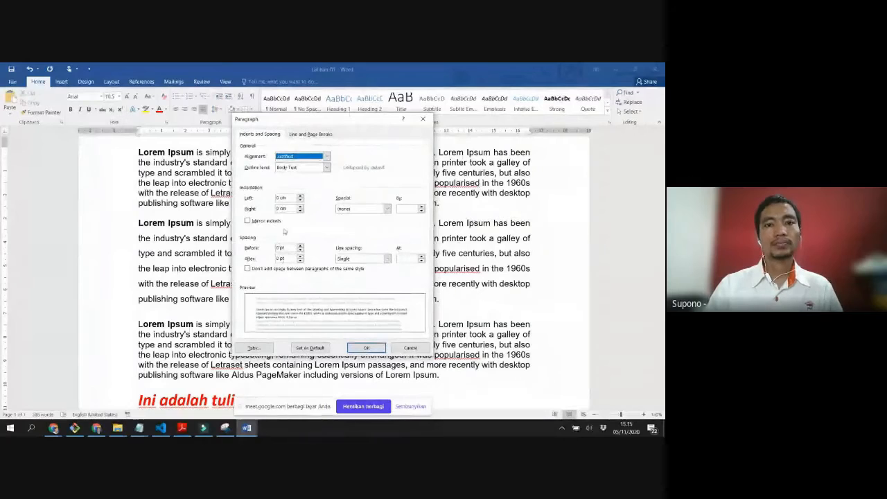
left_click(409, 348)
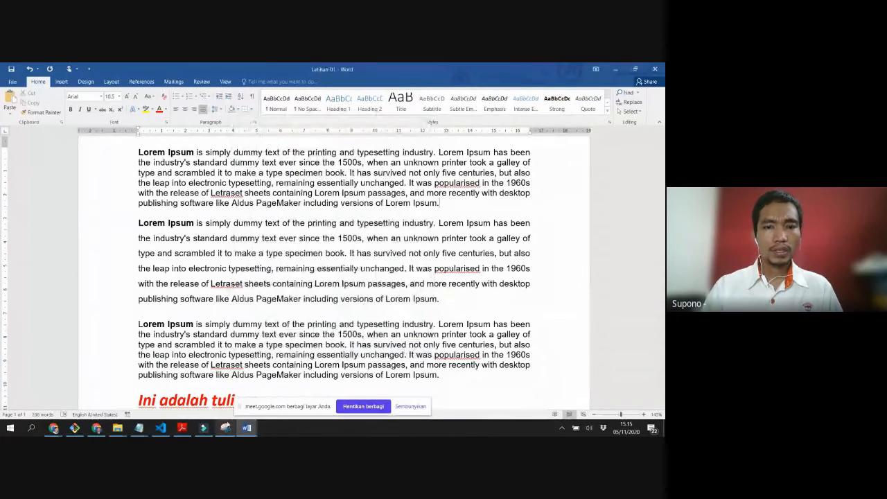
Step: Switch to the course plan PDF in Adobe Reader to check the Bullet and Numbering topic, and return to the Latihan-01 document in Word
left_click(182, 428)
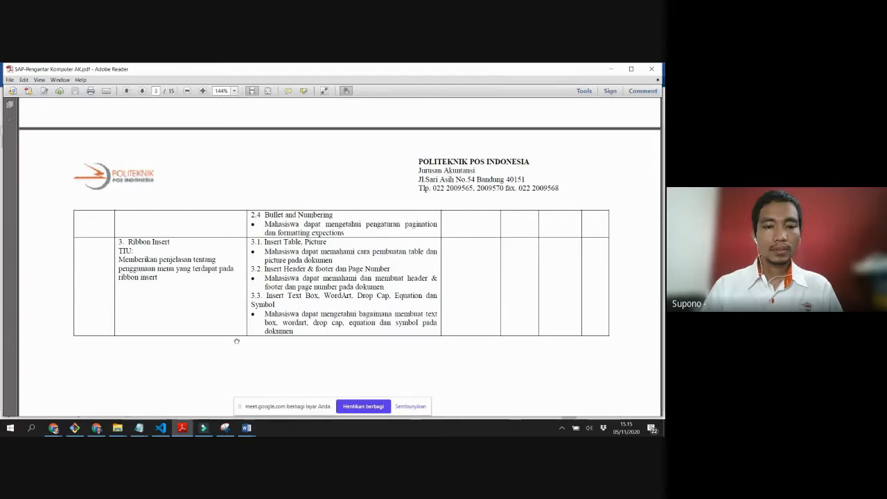
left_click(246, 429)
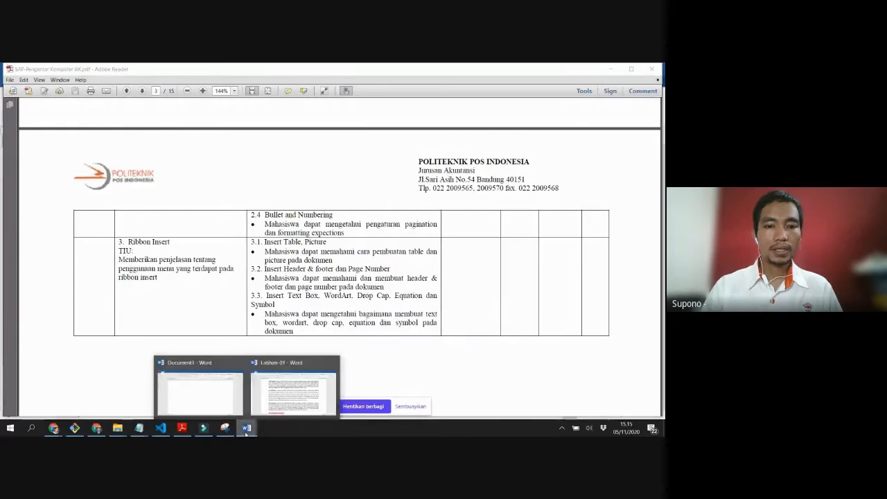
left_click(283, 397)
Step: Add a bulleted list with the items "Ini 1", "Ini 2" and "Tiga" below the second Lorem Ipsum paragraph
scroll(332, 298, "down", 5)
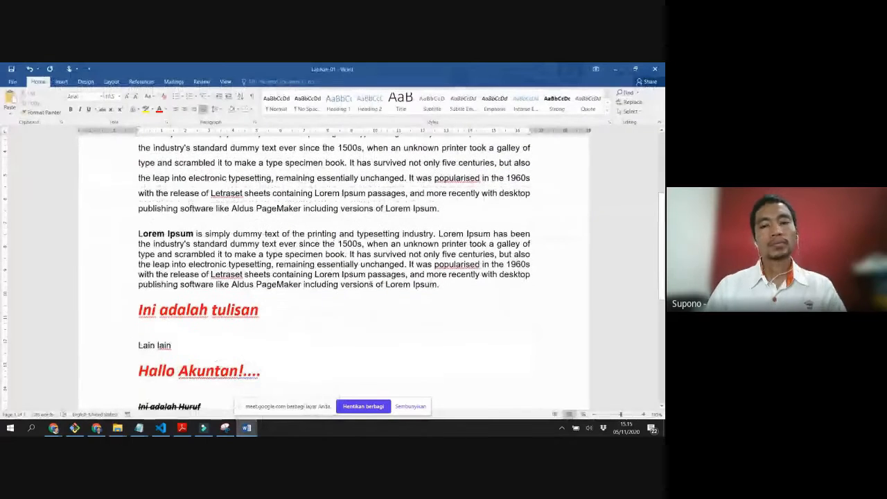
left_click(478, 206)
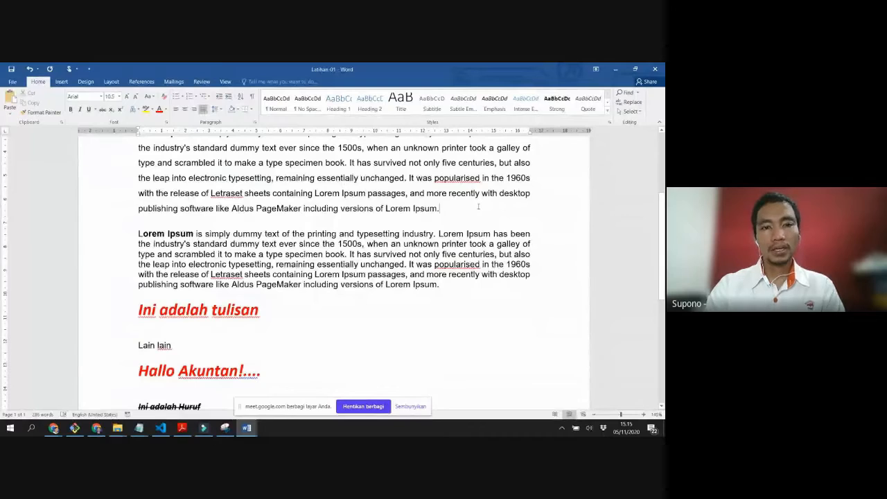
key("Return")
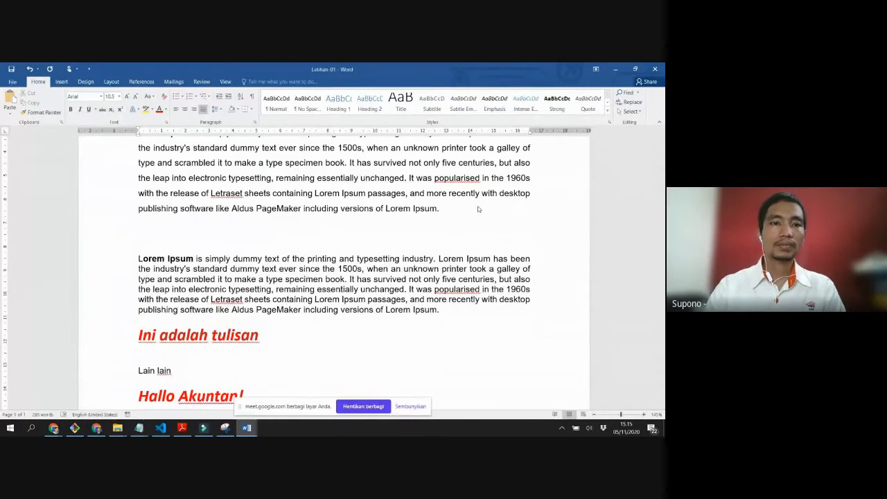
left_click(177, 98)
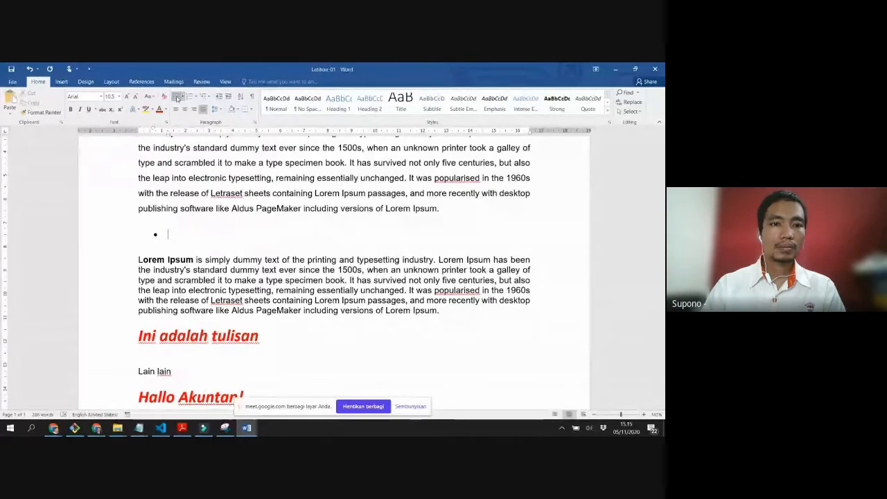
type("Ini 1")
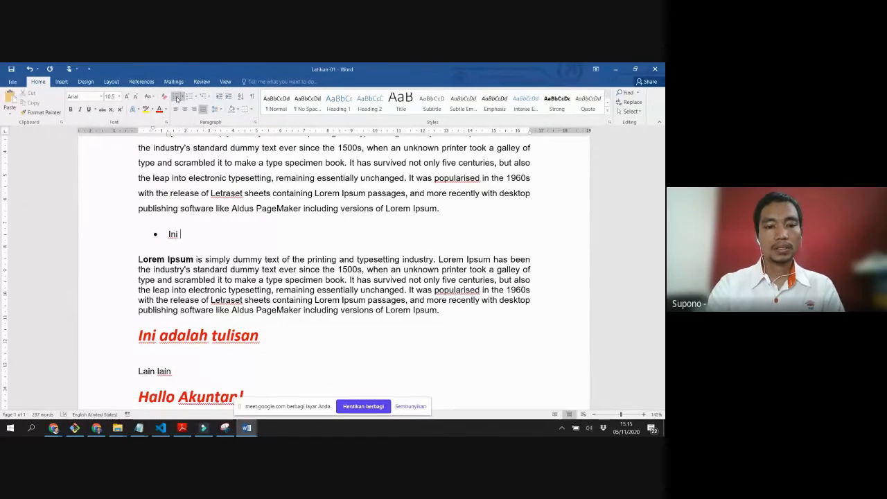
key("Return")
type("ini ")
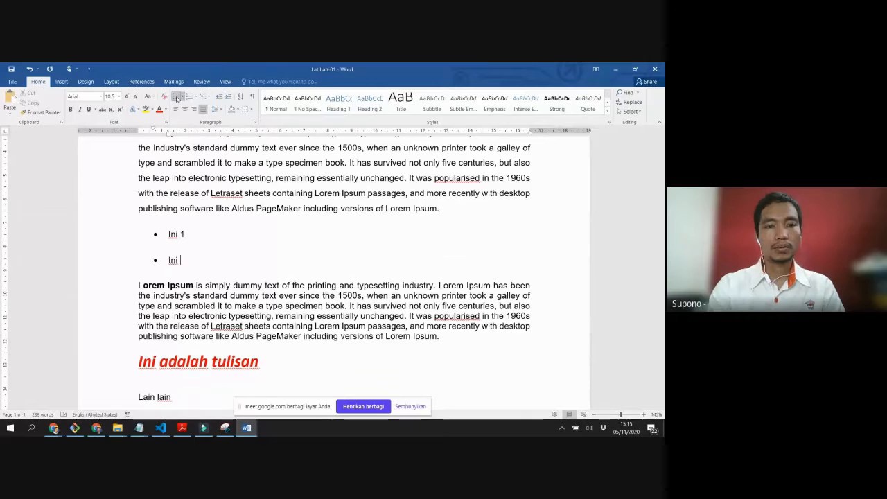
type("2")
key("Return")
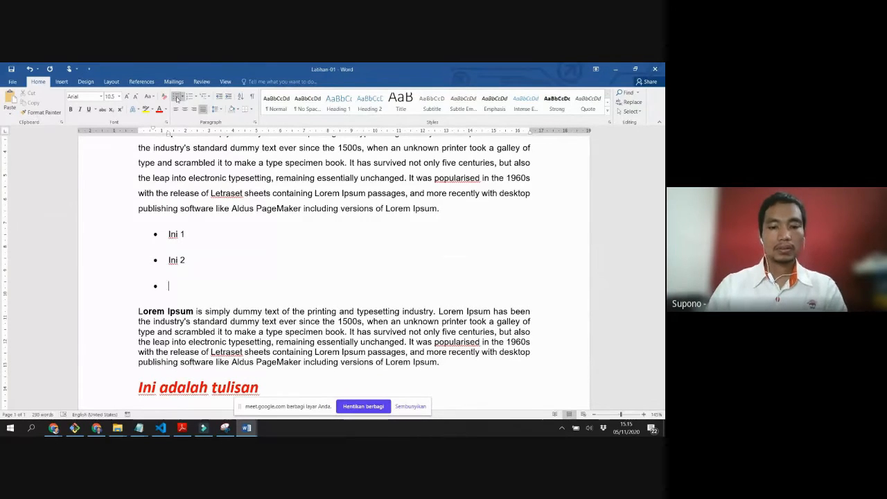
type("Tiga")
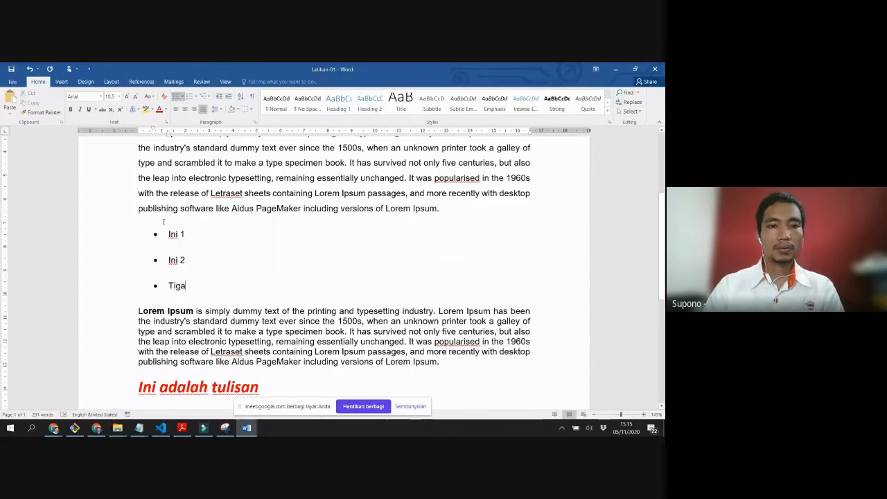
Step: Set the spacing before and after the three bulleted items to 0
left_click_drag(168, 234, 189, 286)
left_click(254, 124)
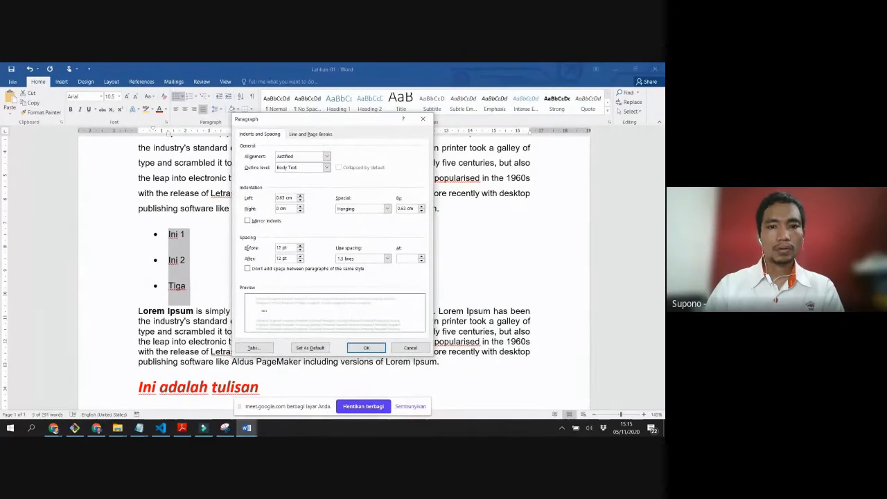
double_click(284, 247)
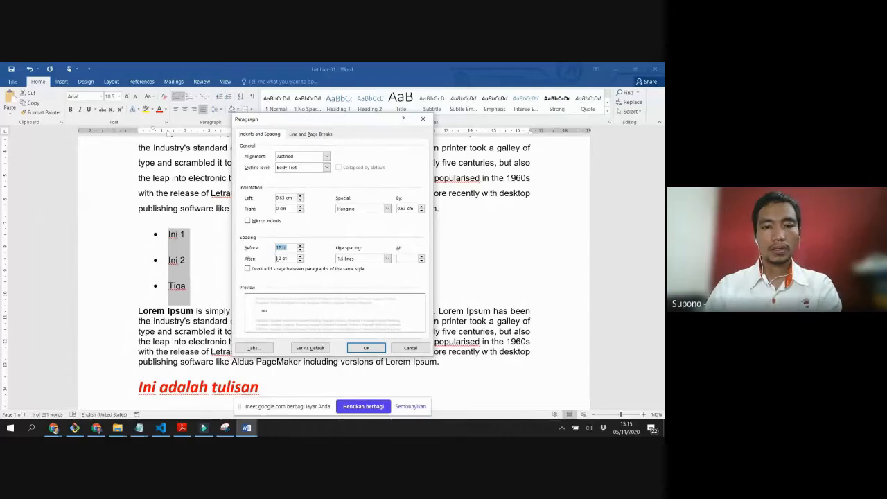
double_click(292, 259)
type("0")
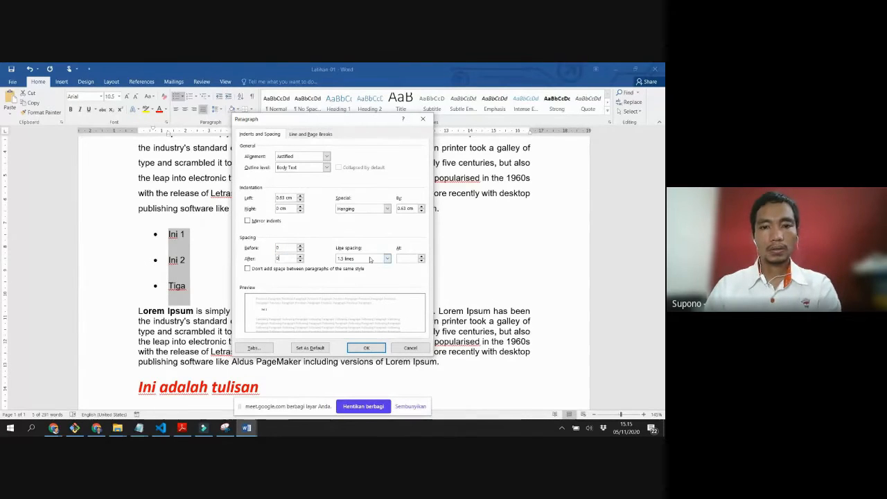
left_click(365, 347)
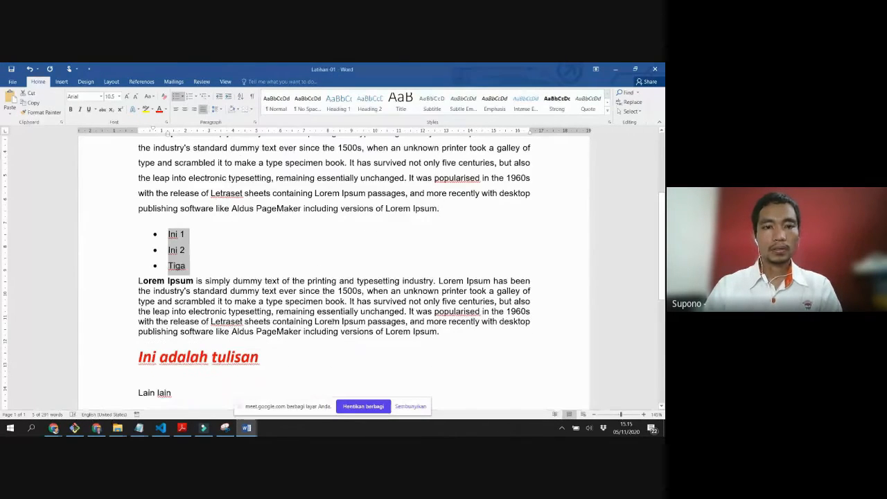
left_click_drag(211, 261, 163, 242)
Step: End the bulleted list after "Tiga" and add empty lines between it and the third Lorem Ipsum paragraph
left_click(205, 266)
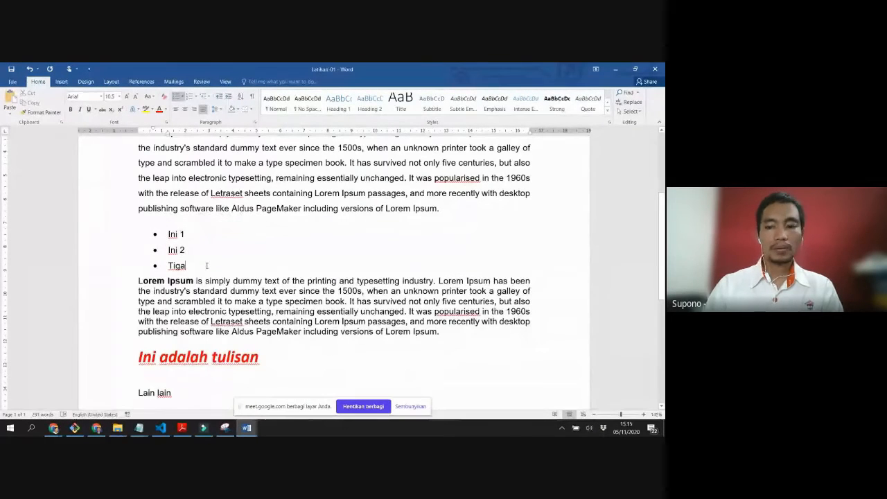
key("Return")
key("Return")
key("Return")
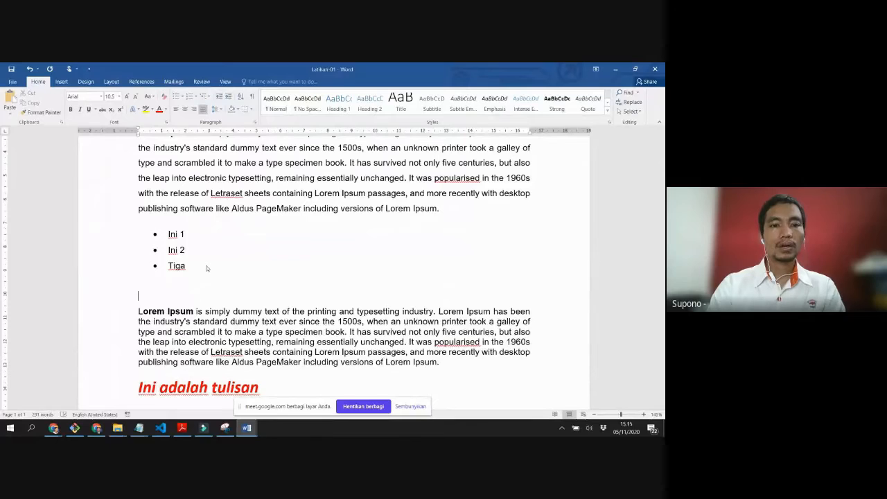
key("Return")
key("Up")
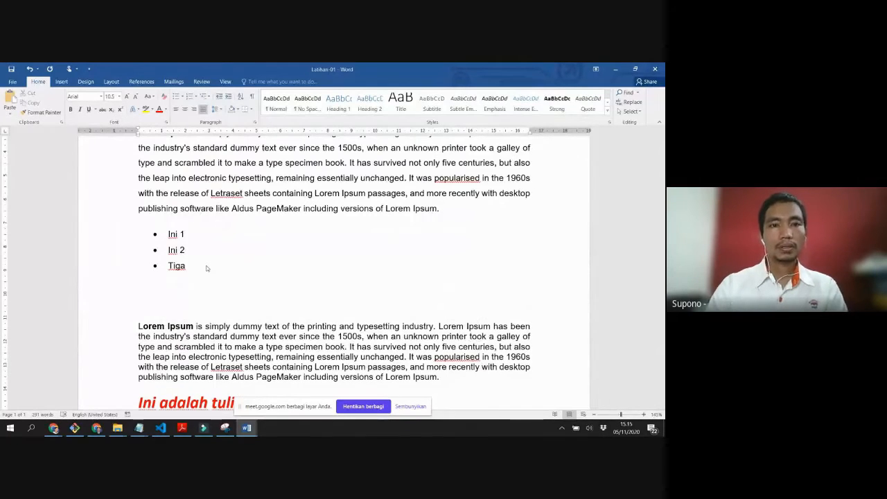
Step: Enter the lines "Saturday", "Dua" and "Tiga" below the bulleted list and format them as a list numbered 1., 2., 3
type("satu")
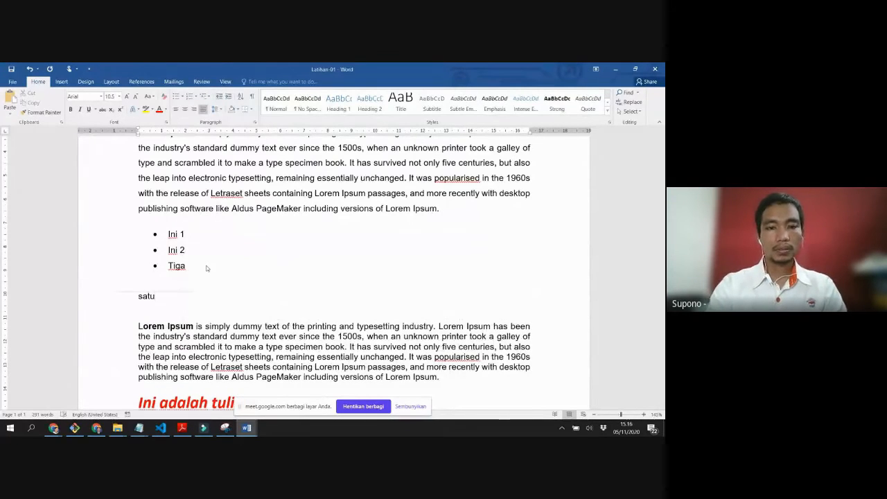
key("Return")
key("Return")
type("su")
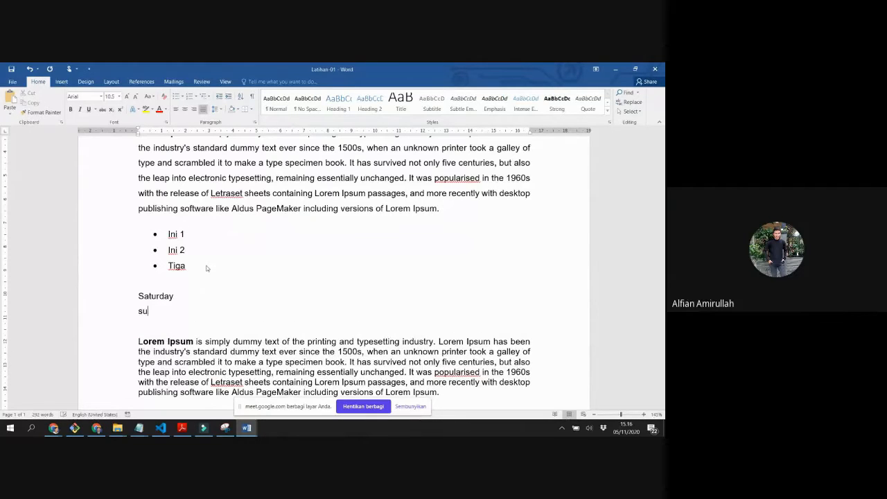
key("BackSpace")
key("BackSpace")
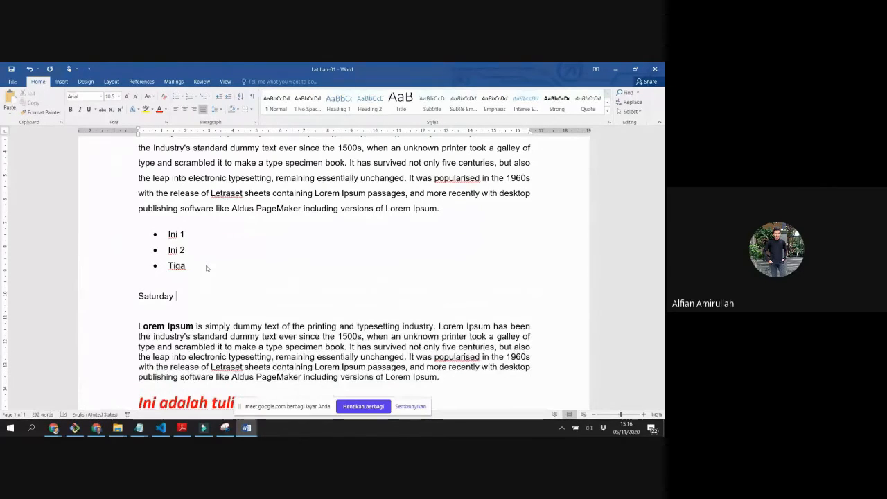
key("Return")
type("Dua")
key("Return")
type("Tiga")
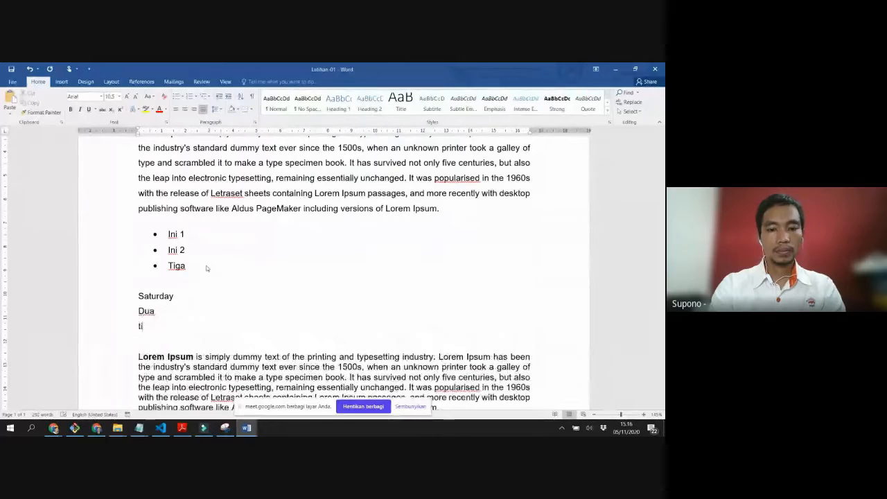
key("Return")
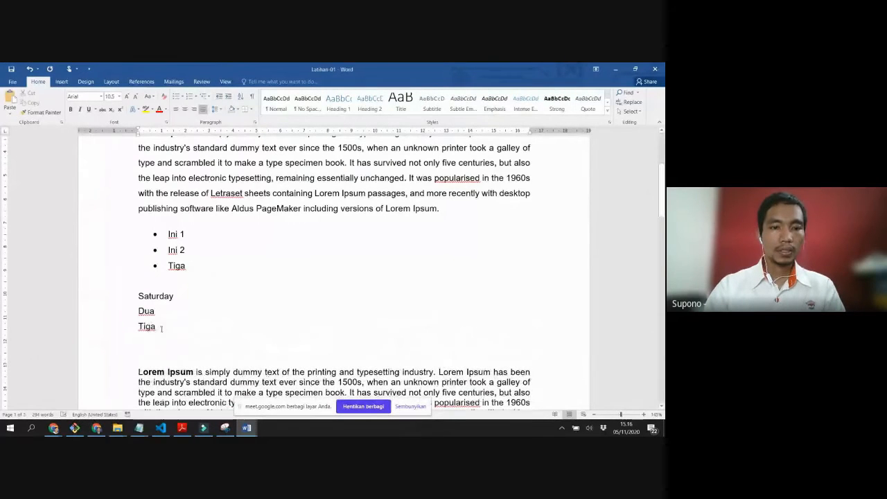
left_click_drag(125, 324, 122, 300)
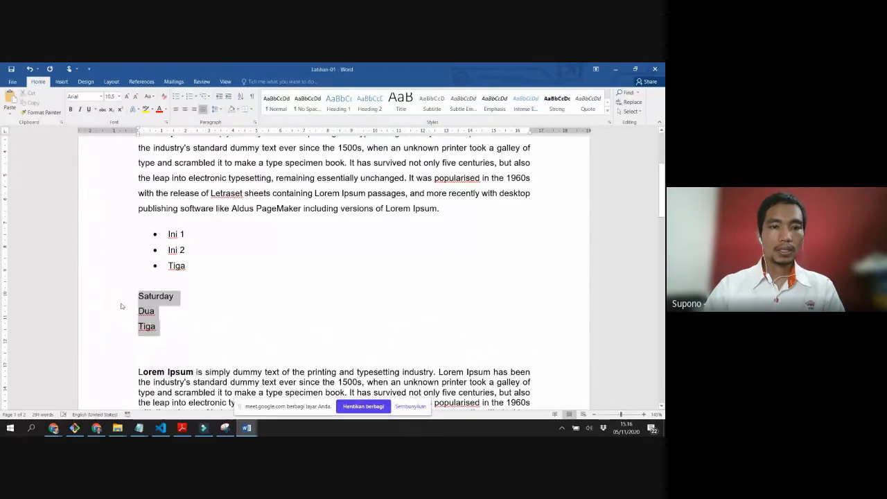
left_click(190, 98)
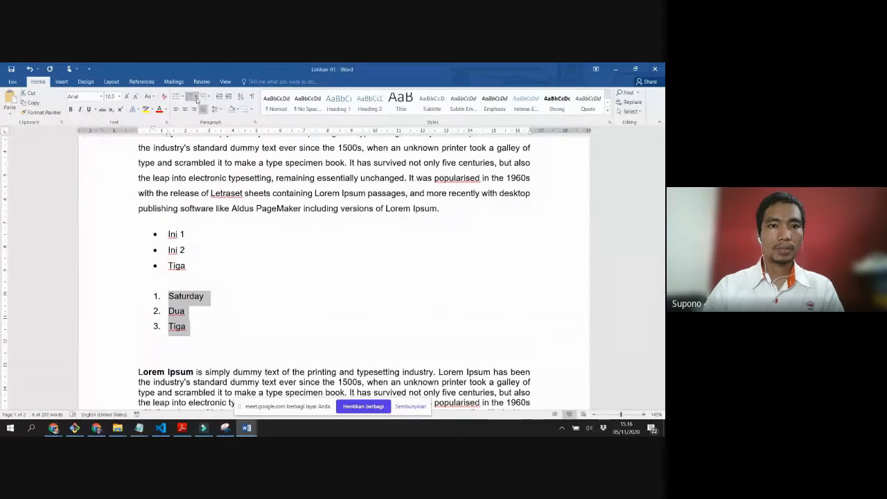
left_click(198, 97)
left_click(221, 368)
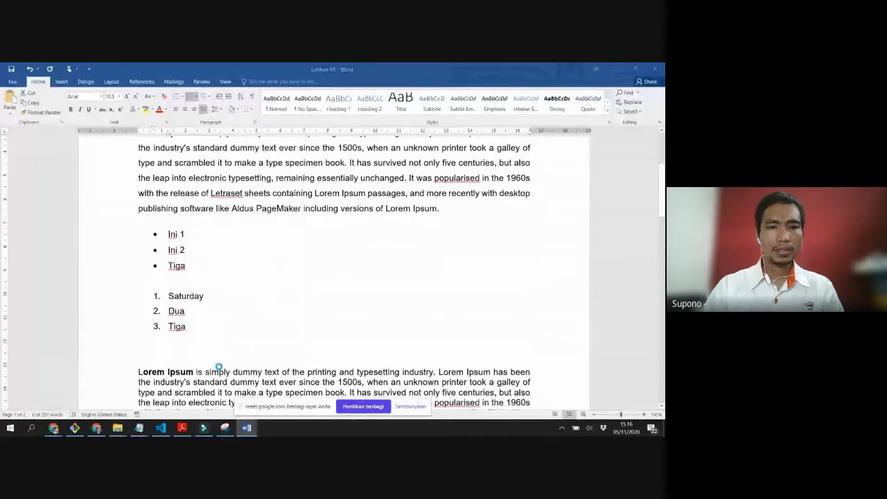
key("Escape")
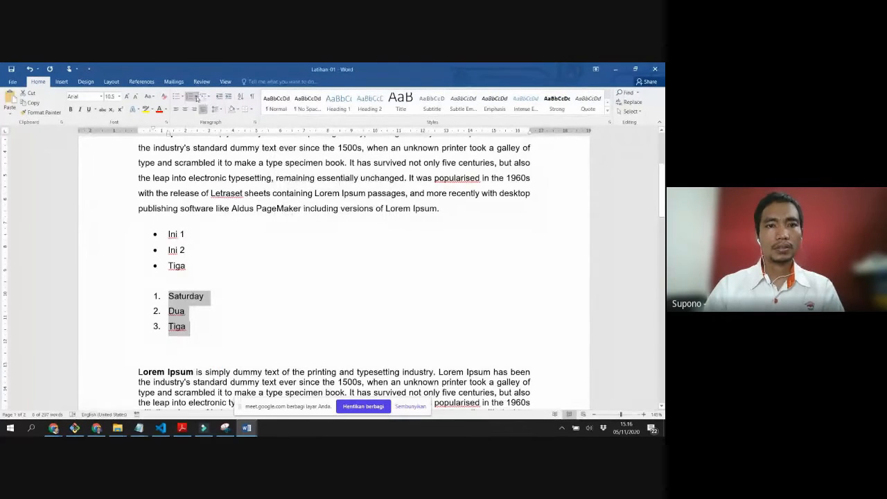
left_click(199, 97)
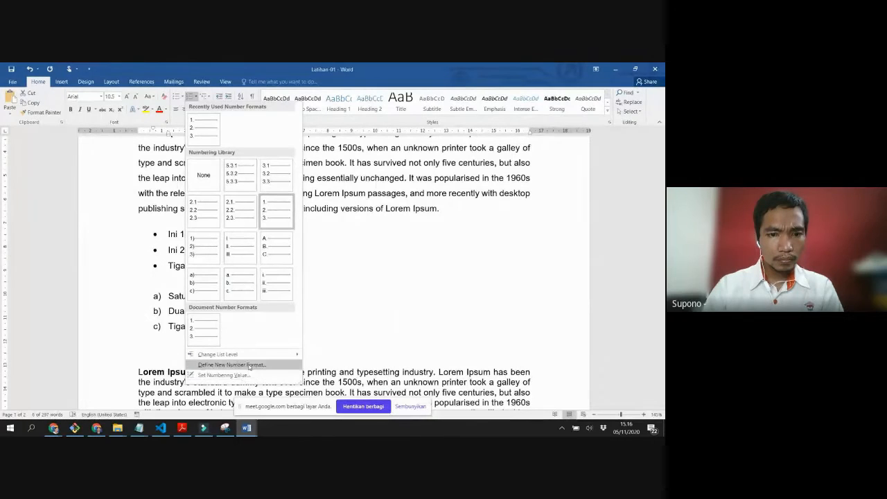
left_click(246, 375)
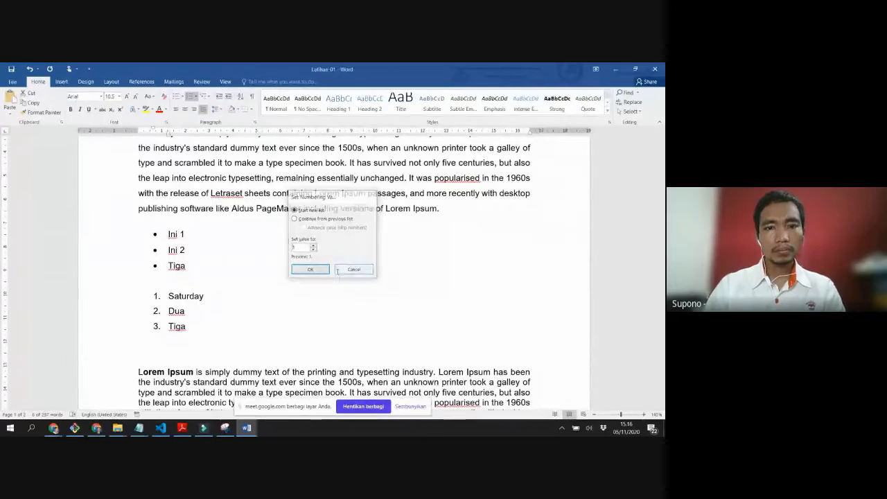
left_click(310, 270)
Step: Try a new number format with the 1st, 2nd, 3rd style on the Saturday, Dua, Tiga list and undo it
left_click(196, 97)
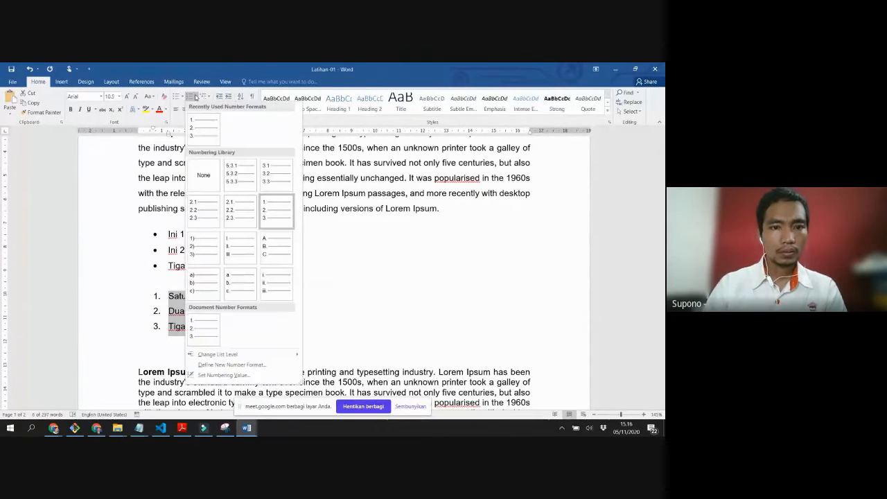
left_click(268, 363)
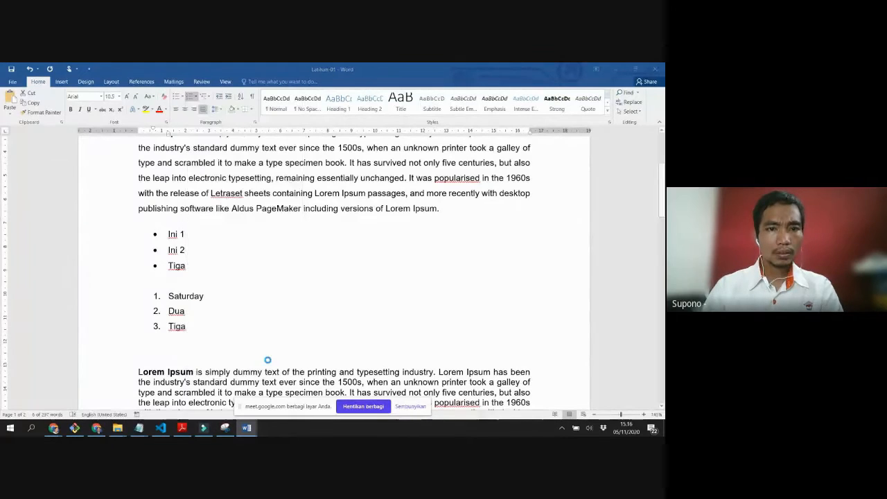
left_click(340, 177)
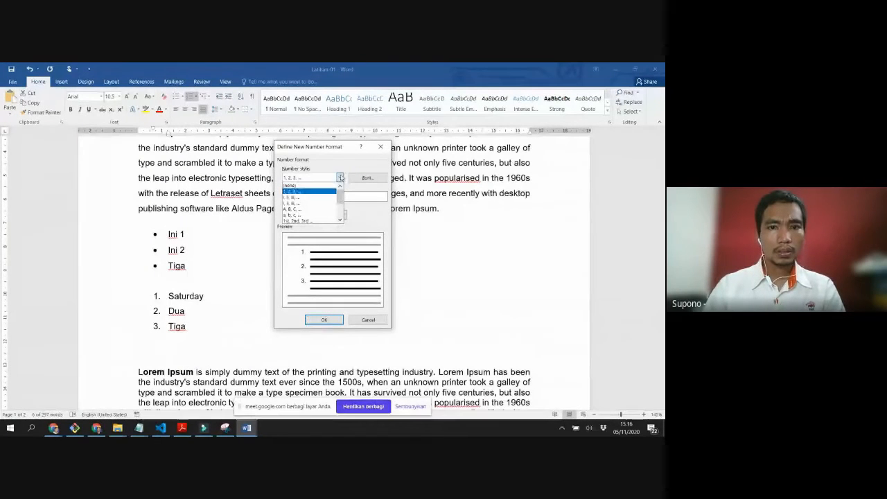
scroll(301, 202, "down", 1)
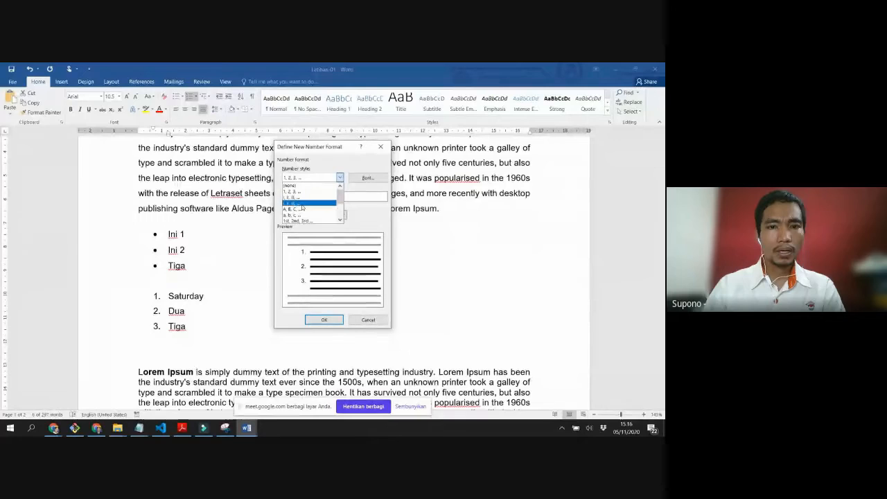
scroll(302, 207, "down", 1)
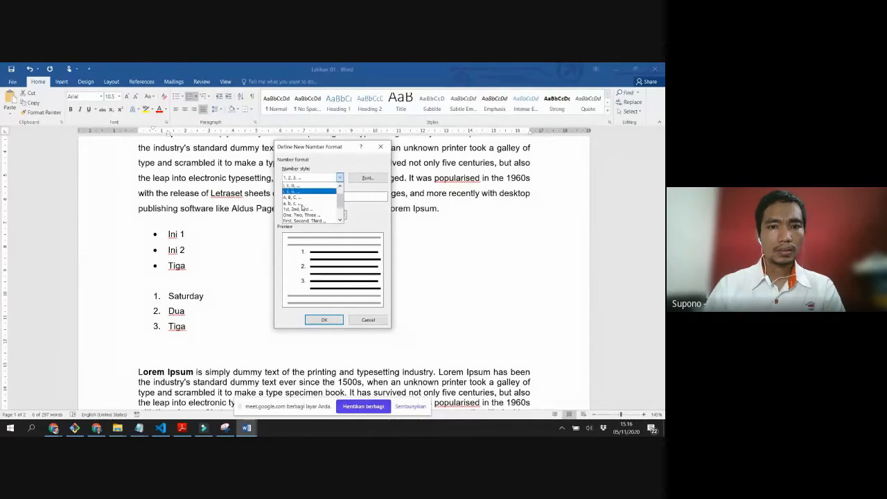
left_click(311, 210)
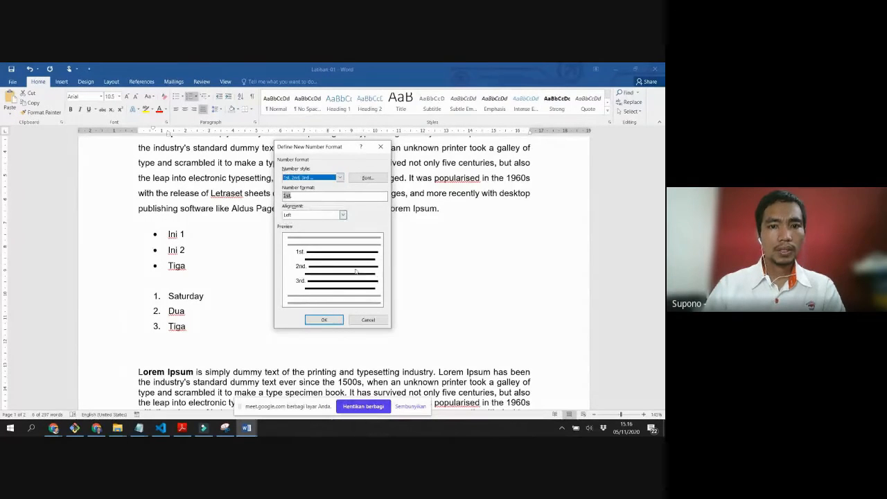
left_click(323, 319)
left_click(187, 296)
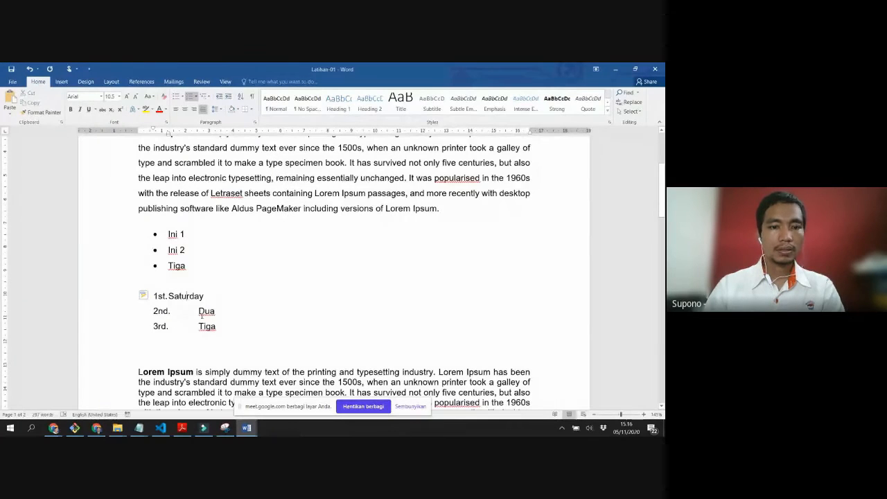
key("ctrl+z")
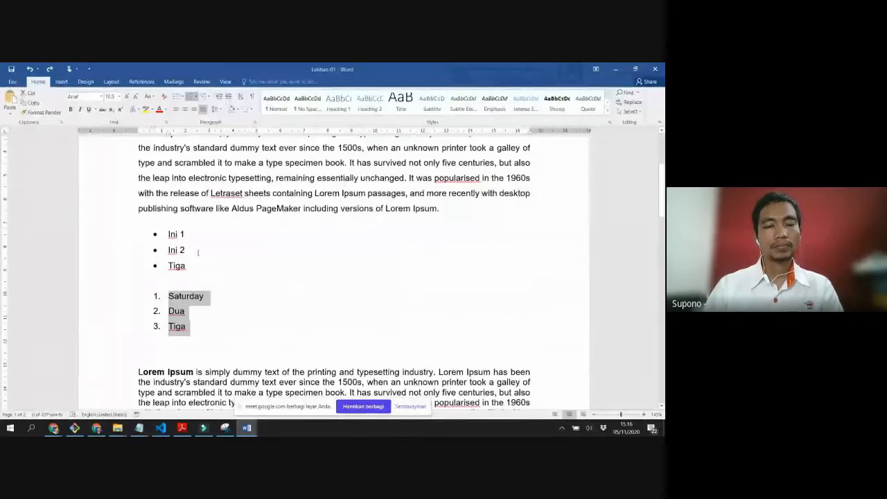
Step: Define a club symbol from the Symbol font as the new bullet for the items Ini 1, Ini 2 and Tiga
left_click_drag(191, 267, 167, 234)
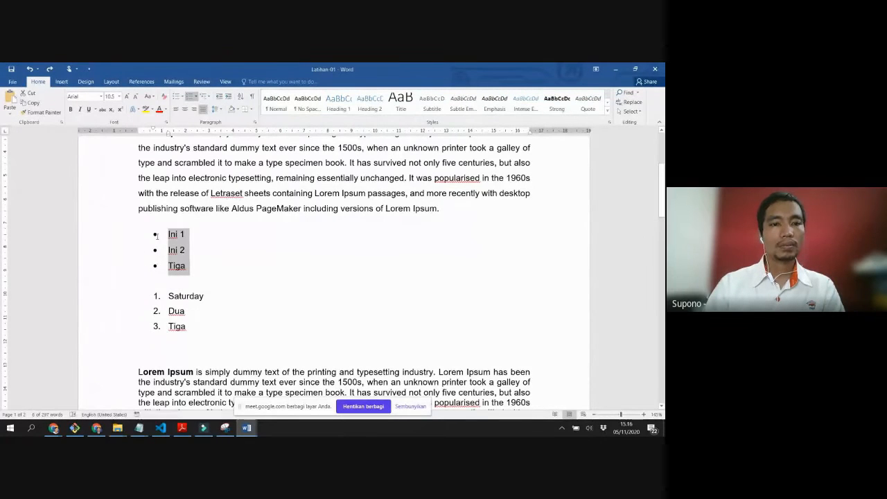
left_click(182, 97)
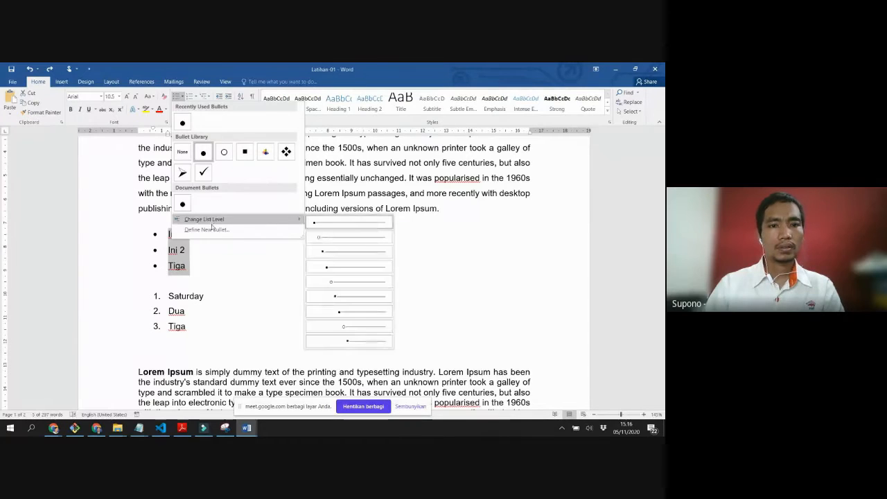
left_click(206, 229)
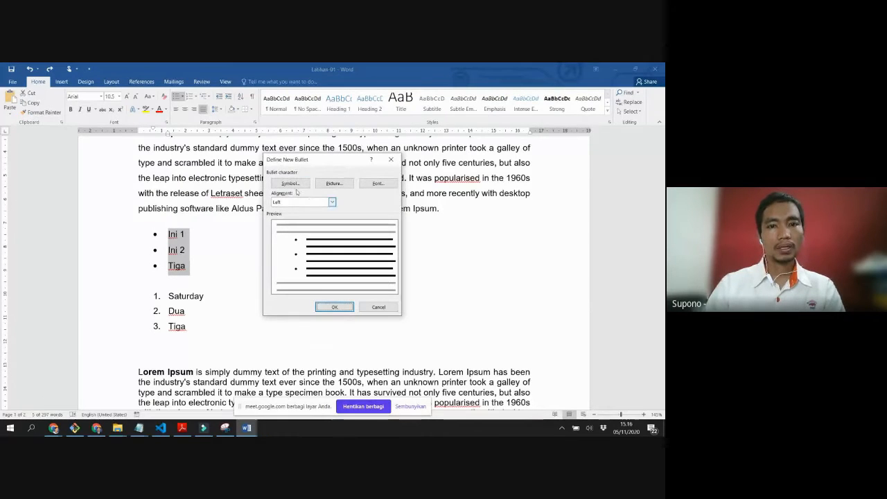
left_click(292, 184)
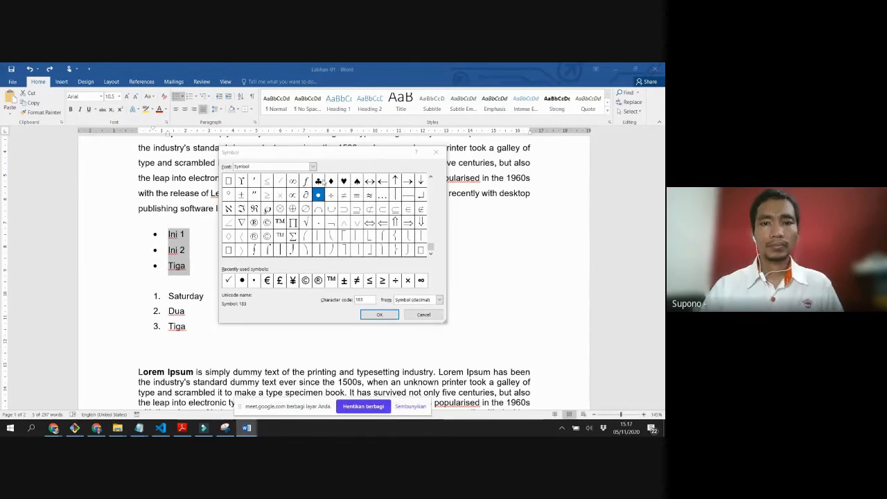
left_click(320, 181)
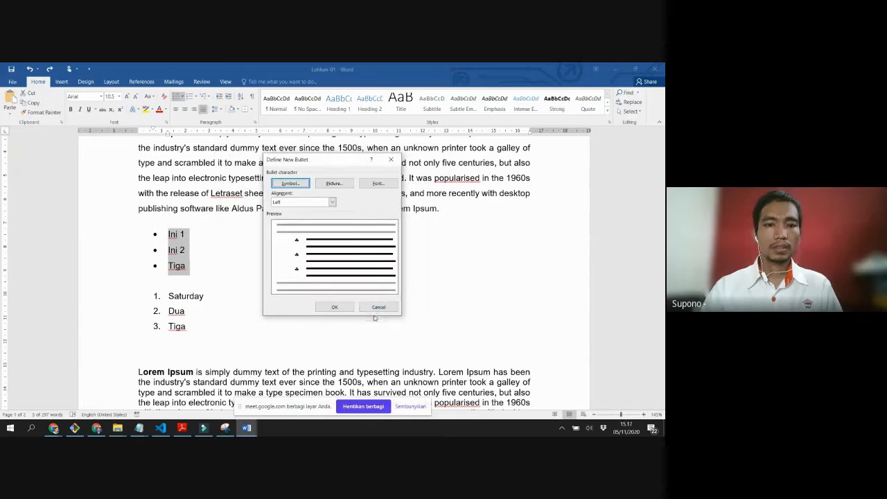
left_click(377, 314)
left_click(348, 308)
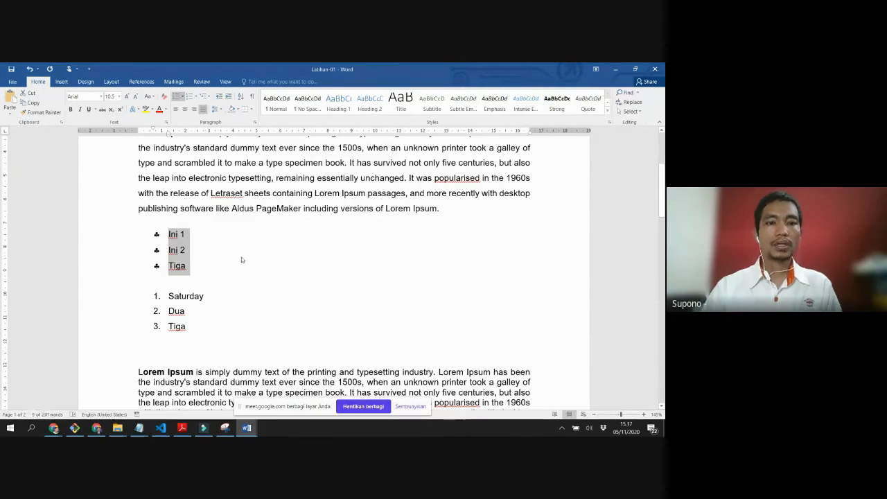
left_click(242, 258)
Step: Switch to Adobe Reader to check the Ribbon Insert topics in the course plan, and return to the Latihan-01 document in Word
left_click(182, 428)
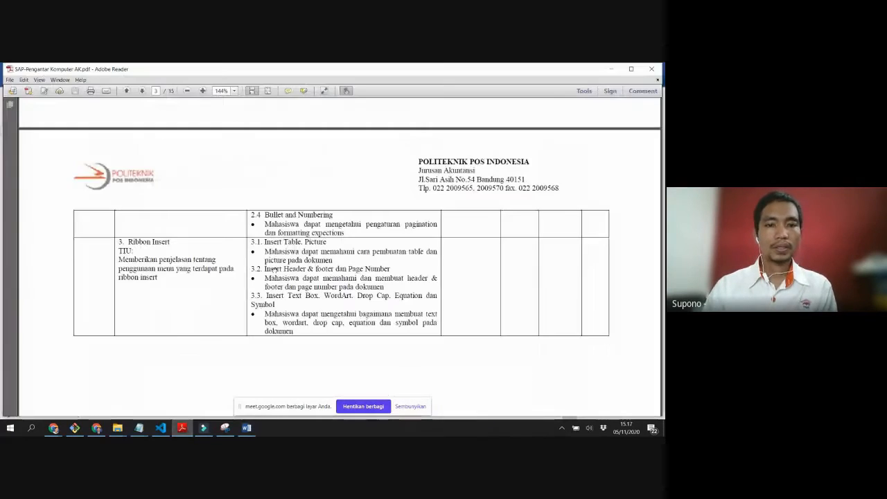
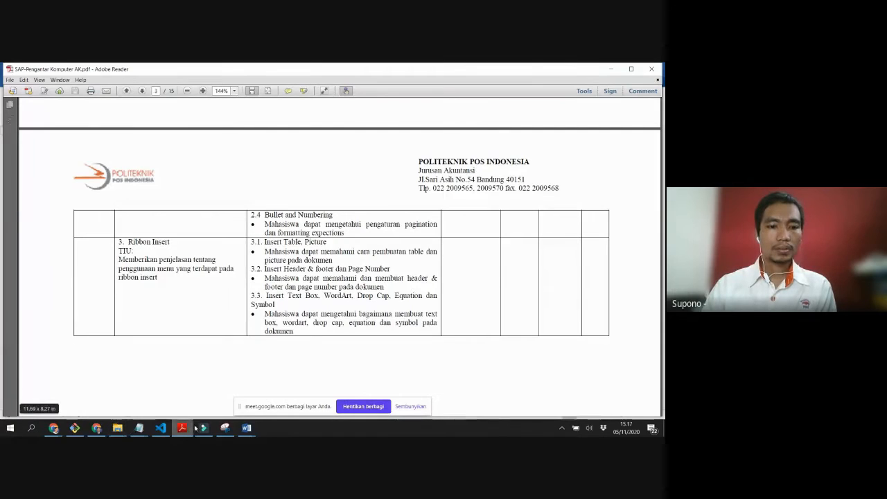
left_click(251, 432)
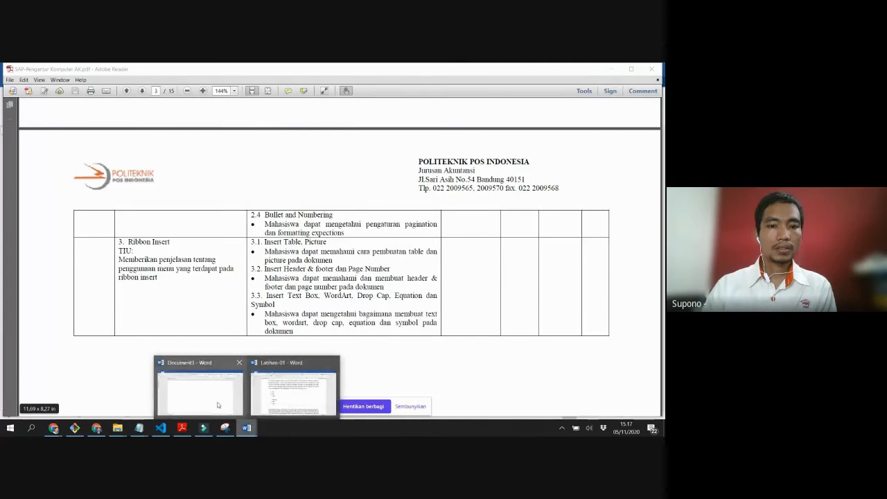
left_click(277, 399)
Step: Insert a Blank header containing the text "Ini adalah header" and return to the document body
left_click(62, 82)
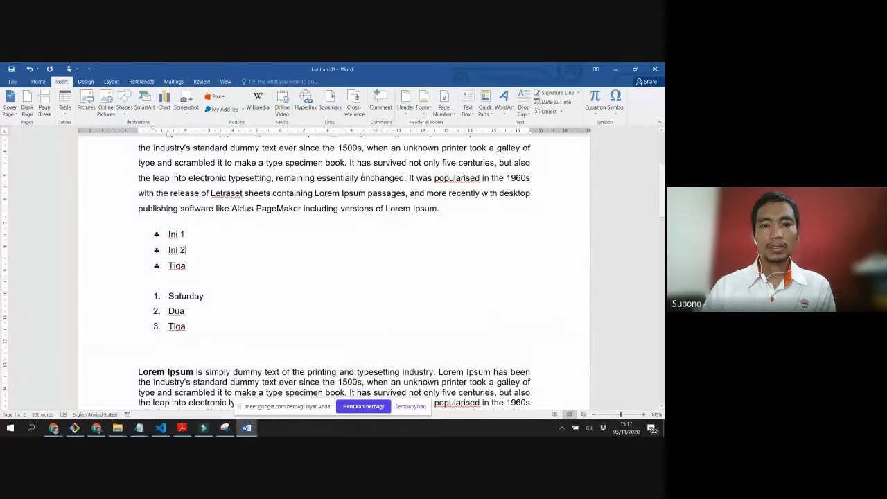
scroll(362, 176, "down", 10)
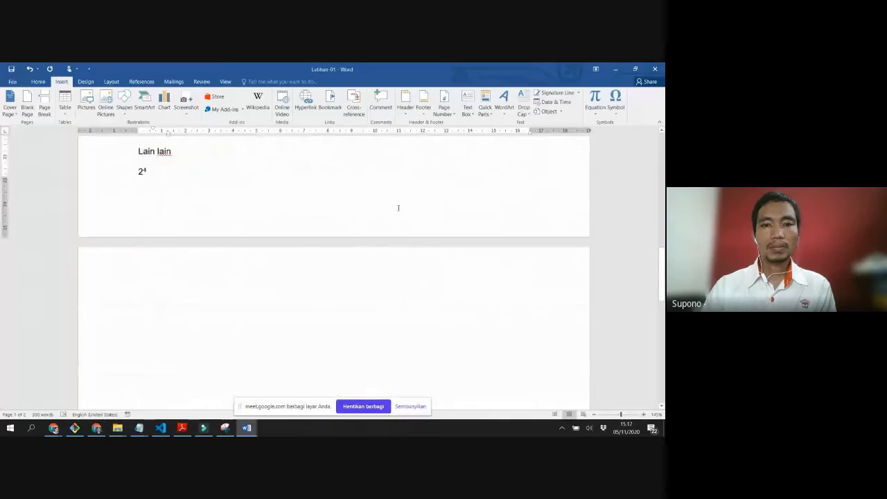
scroll(398, 208, "up", 15)
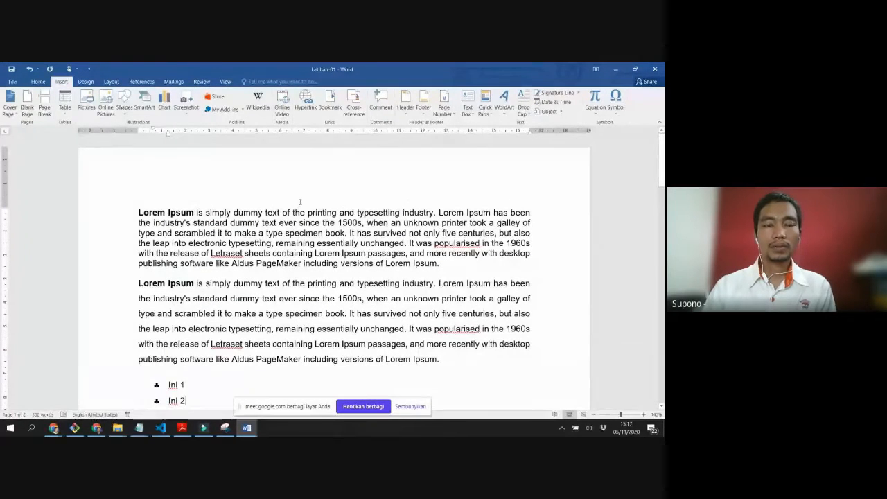
scroll(302, 203, "down", 15)
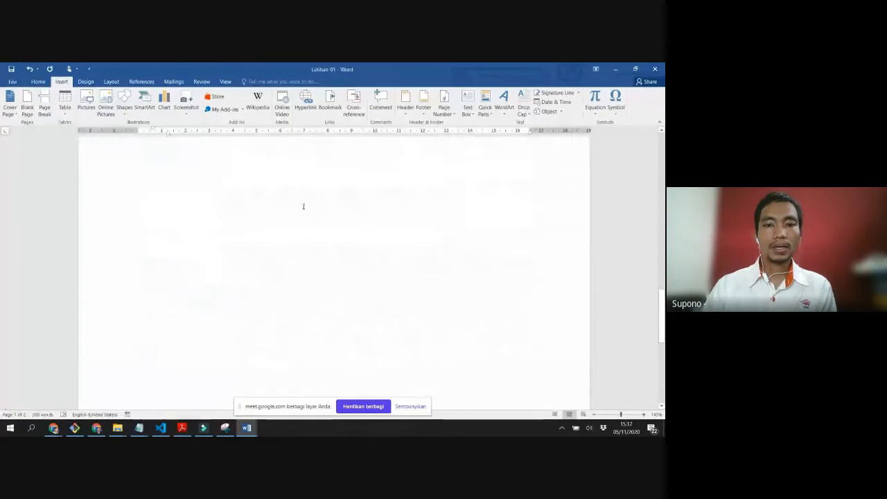
scroll(302, 206, "up", 3)
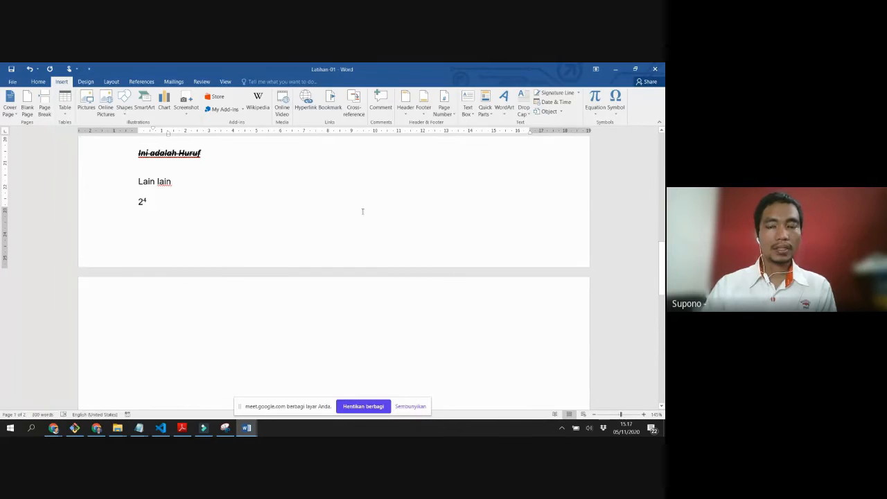
scroll(362, 210, "up", 5)
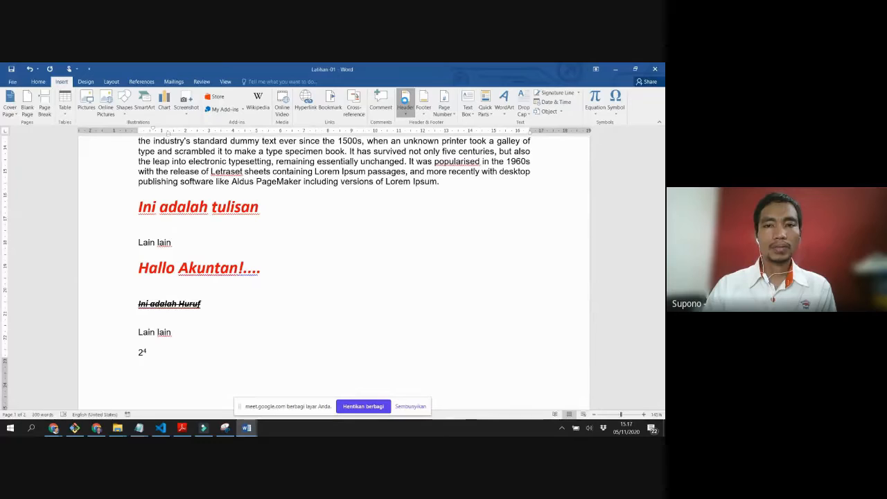
left_click(404, 101)
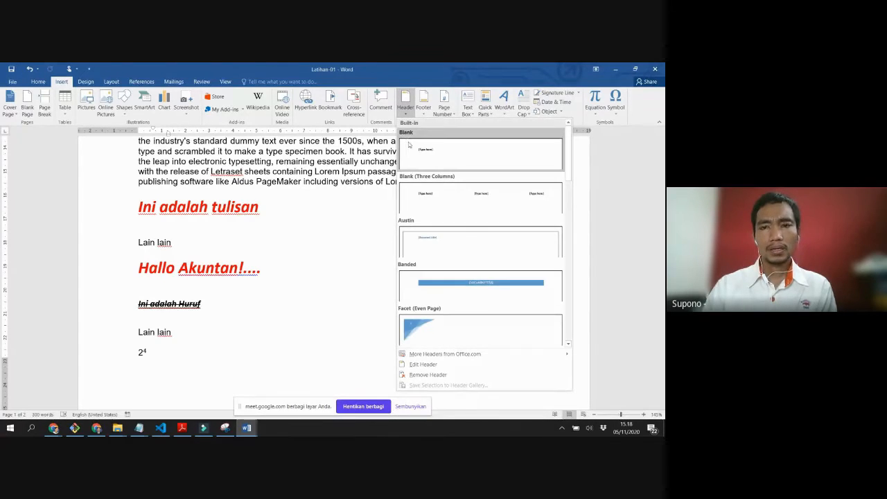
left_click(447, 158)
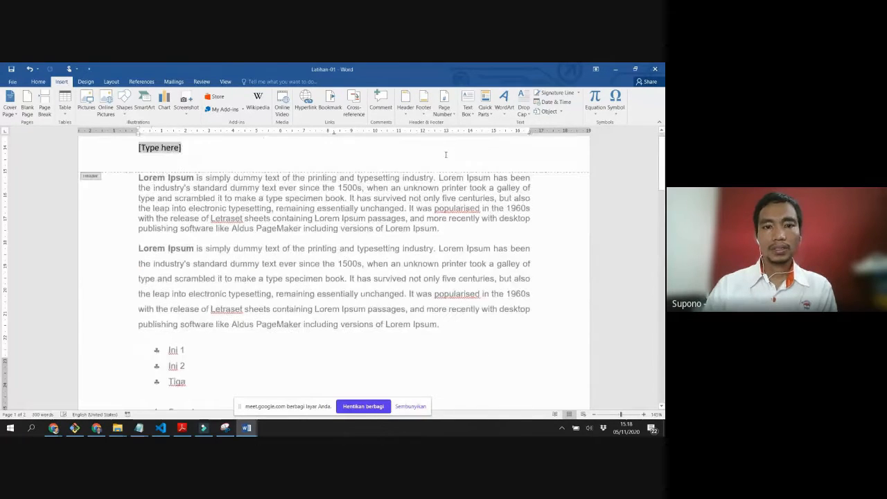
type("Ini ")
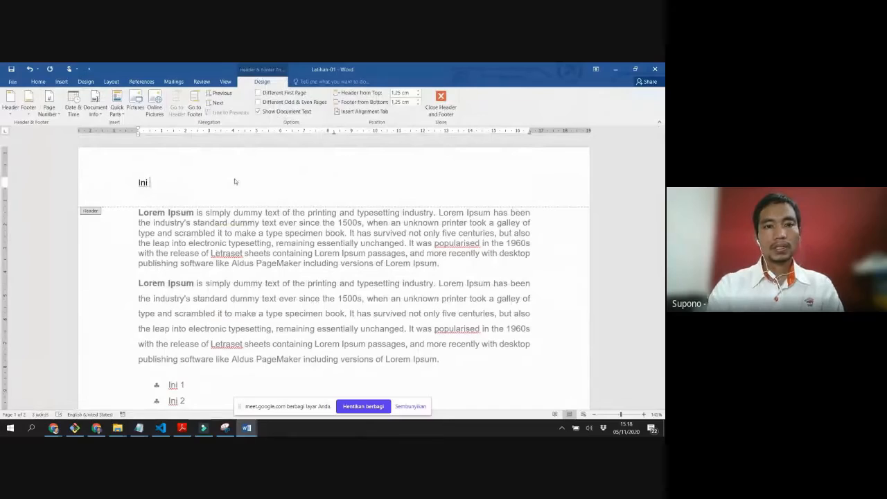
type("adalah header")
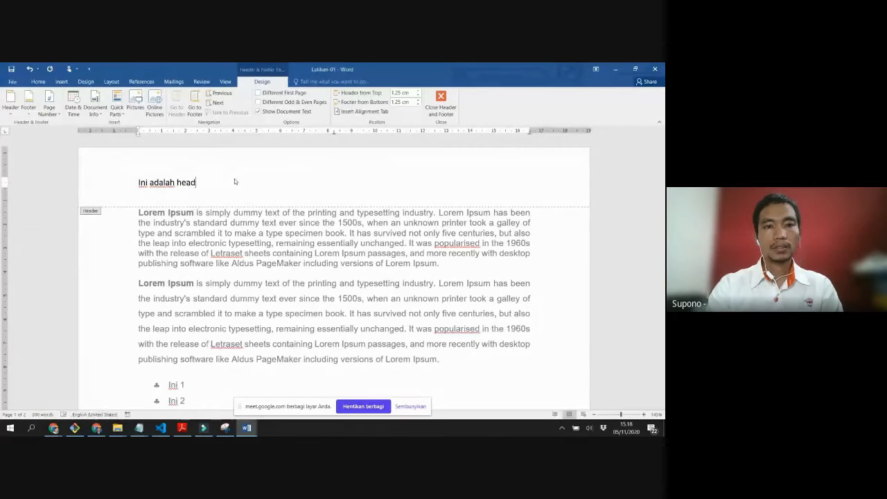
double_click(185, 254)
Step: Check the header on the second page, and open and leave the footer area of the first page
scroll(185, 202, "down", 10)
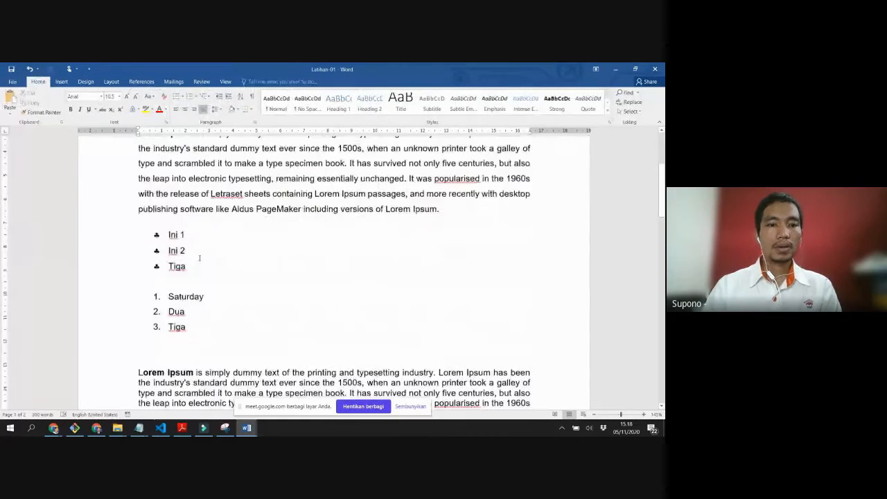
scroll(194, 243, "up", 4)
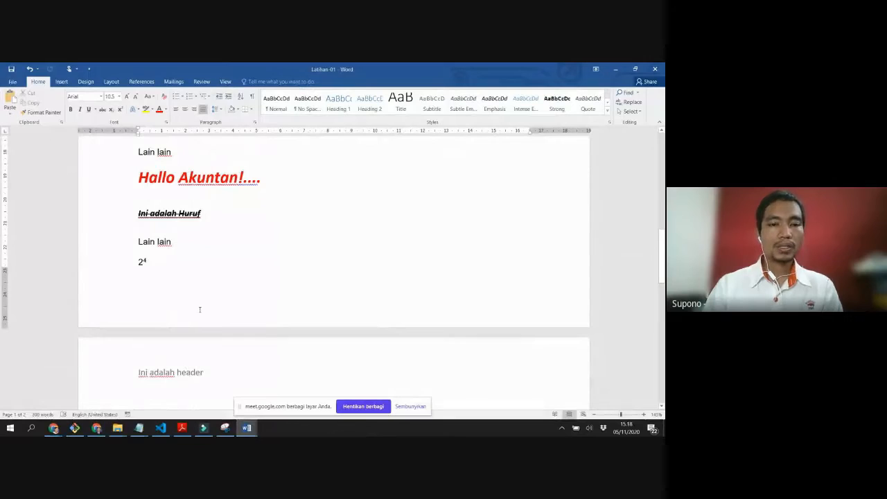
double_click(380, 307)
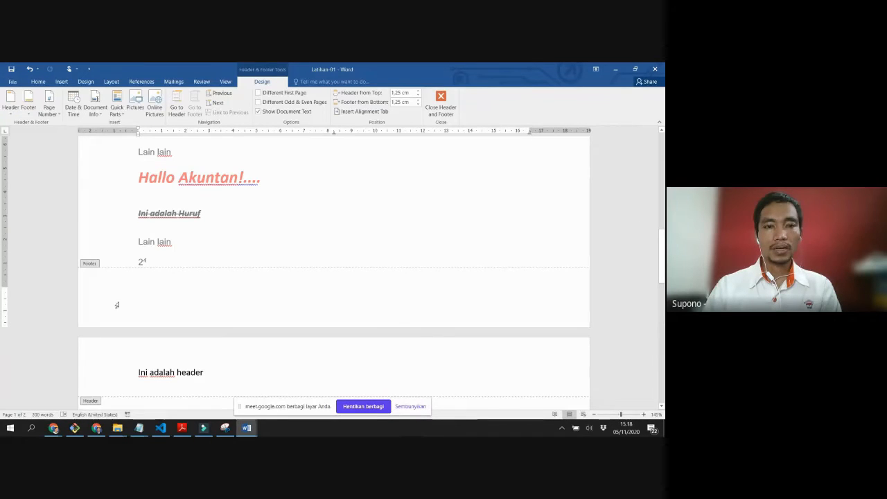
double_click(261, 219)
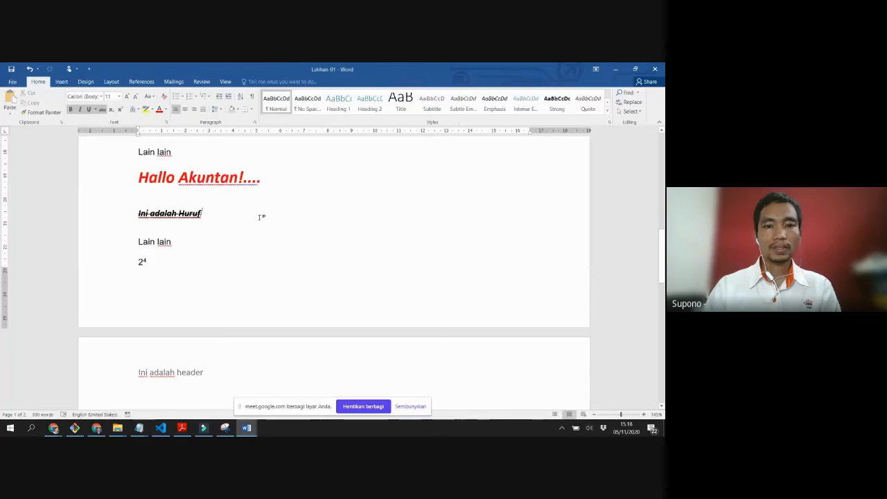
Step: Open the first page's footer and insert an Accent Bar 1 page number at the bottom of the page
scroll(264, 203, "up", 10)
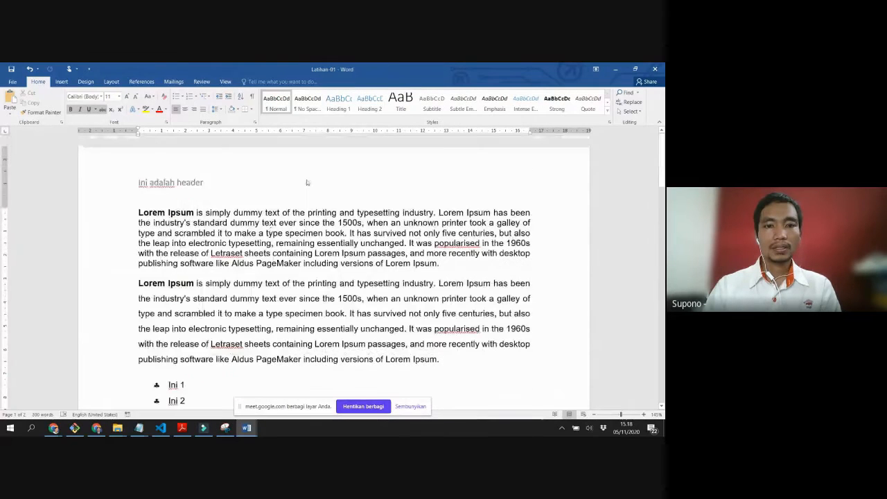
left_click(61, 81)
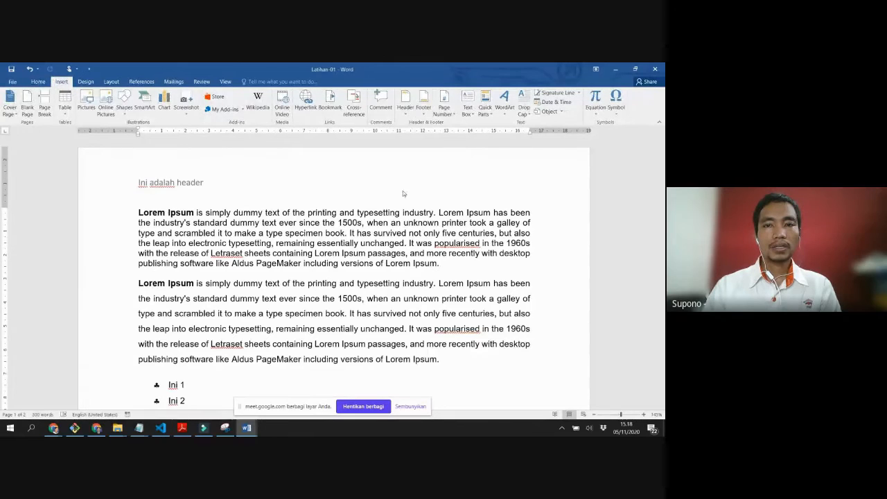
scroll(398, 246, "down", 3)
scroll(398, 246, "down", 10)
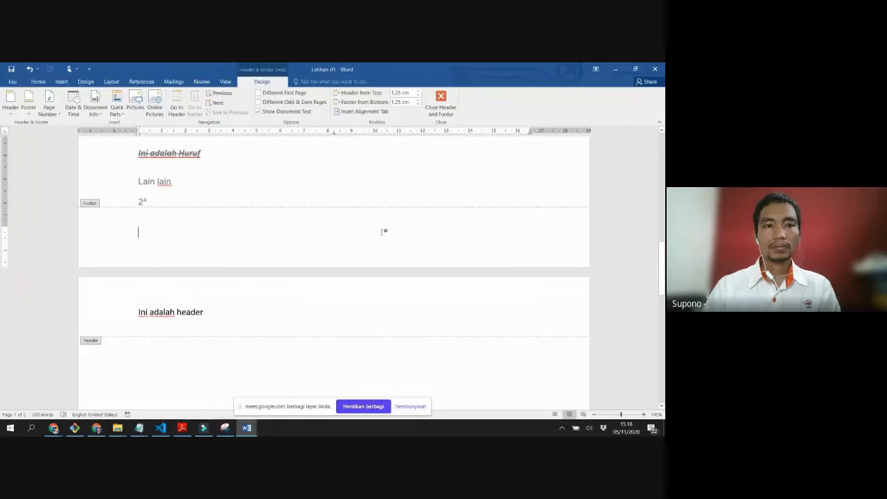
left_click(50, 110)
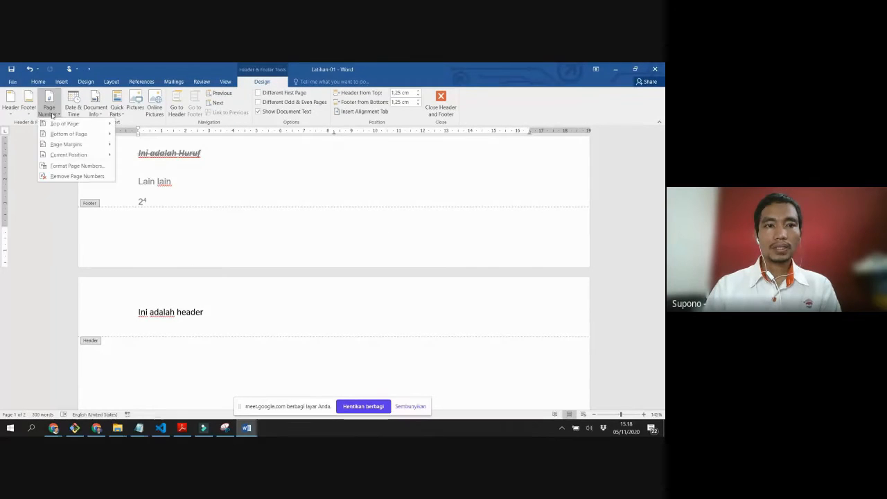
mouse_move(102, 135)
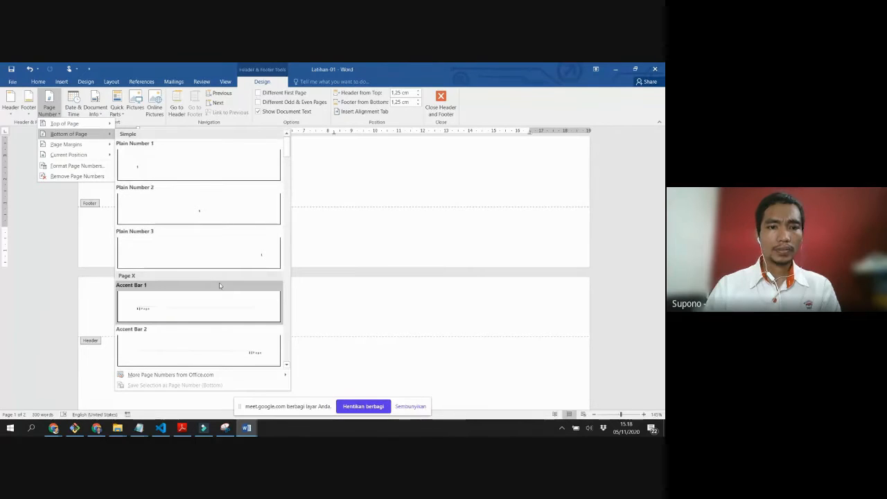
left_click(210, 298)
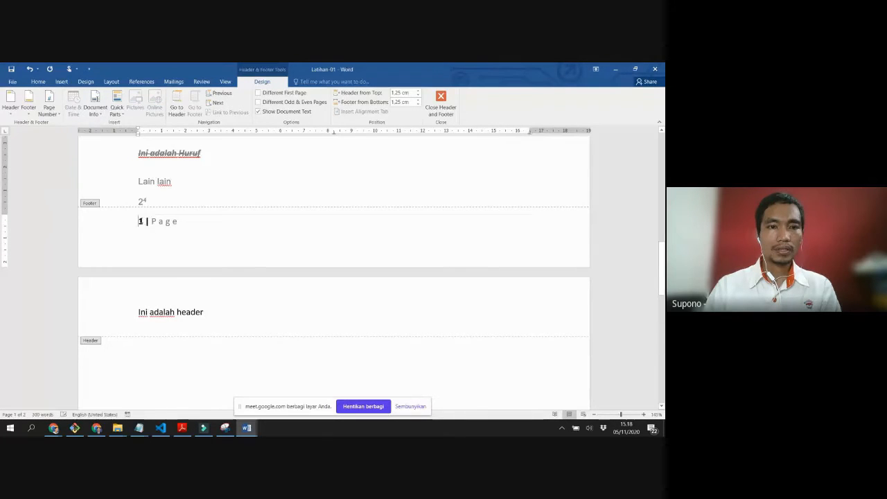
Step: Replace the word "Page" beside the footer's page number with text beginning "Ini a"
left_click_drag(150, 221, 184, 233)
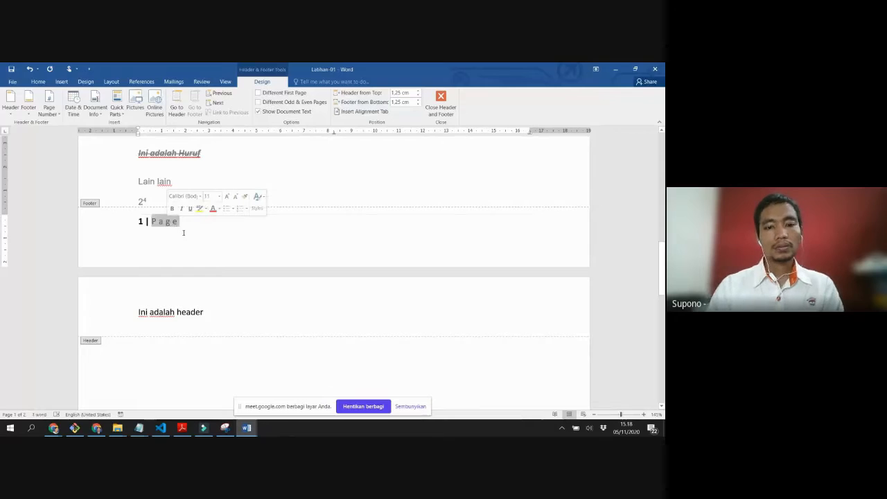
type("Ini a")
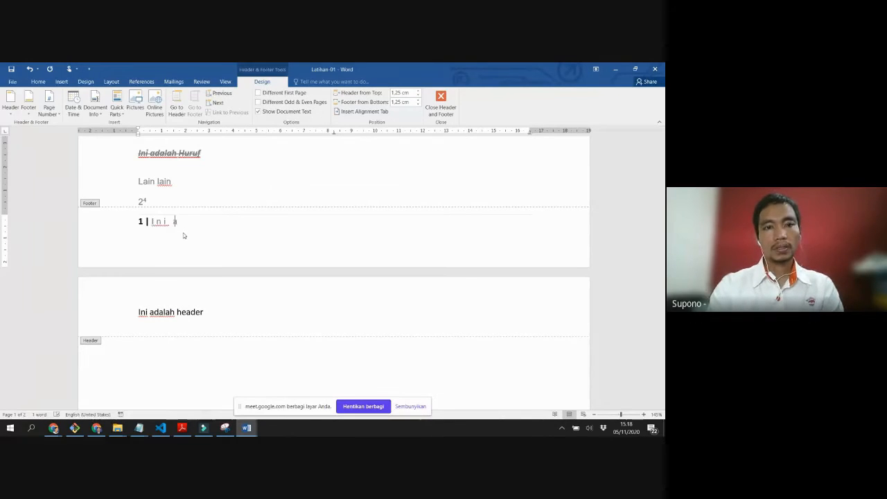
Step: Complete the footer text after the page number as "Ini adalah dokumen halaman" and return to the document body
type("dalah dok")
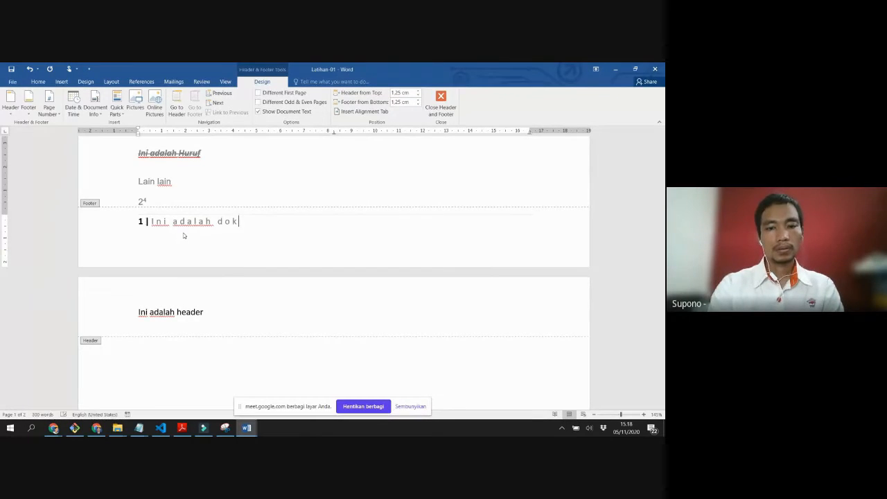
type("u")
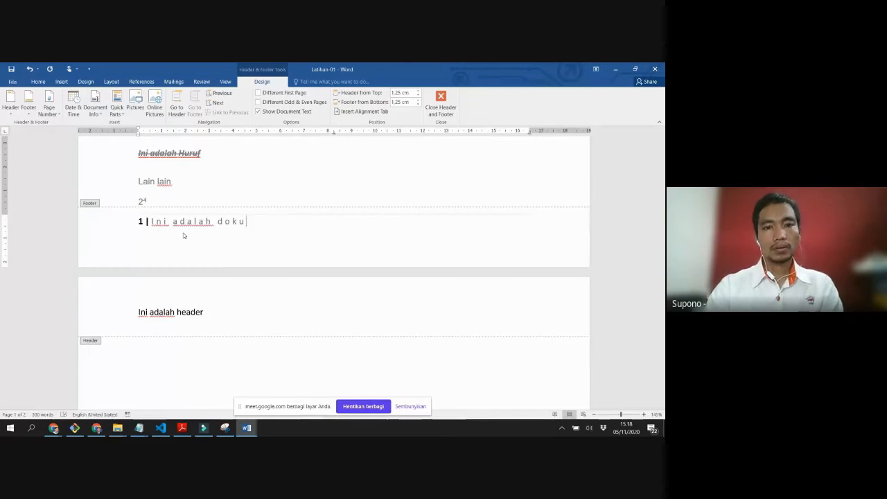
type("emmen halamn")
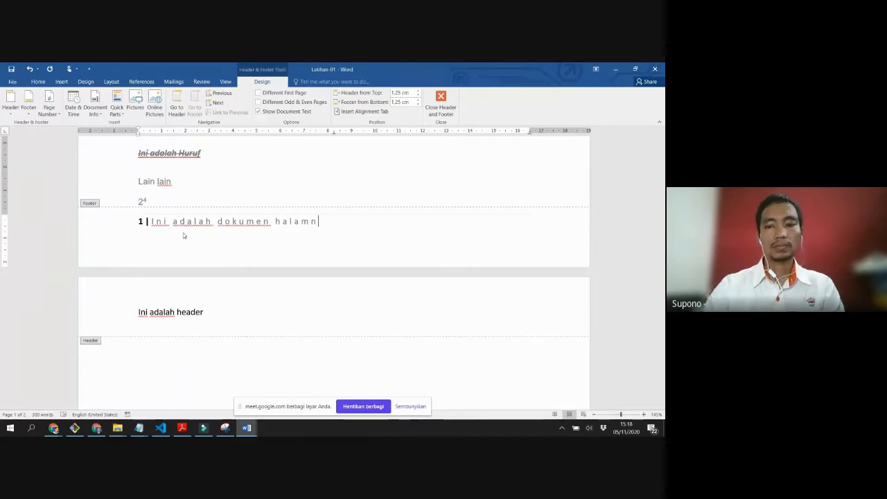
key("BackSpace")
type("an")
scroll(176, 253, "down", 3)
scroll(175, 256, "down", 10)
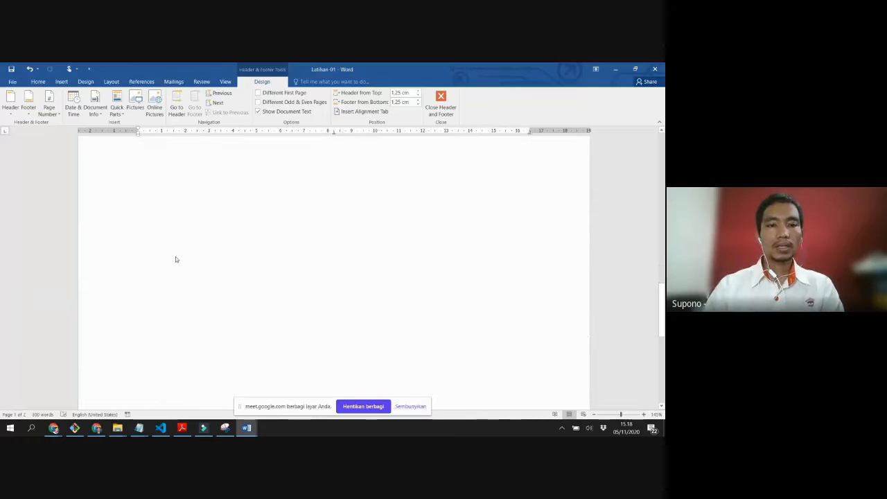
scroll(405, 292, "up", 3)
scroll(404, 289, "up", 10)
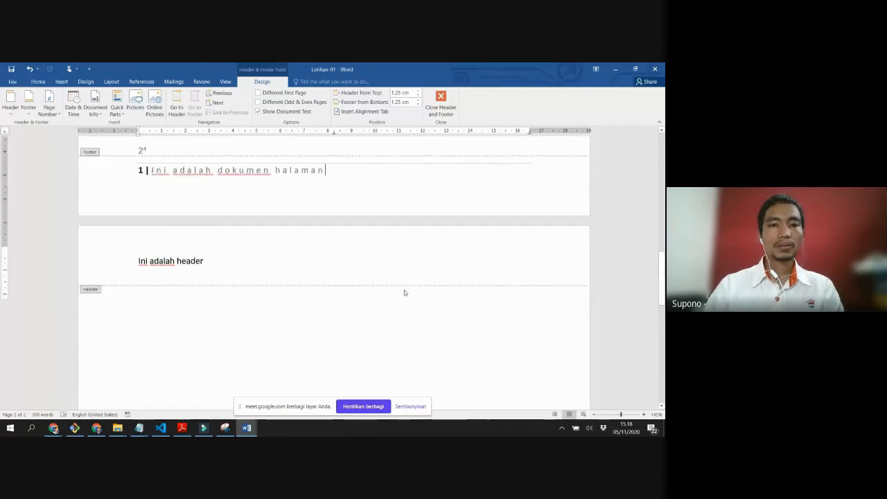
double_click(378, 281)
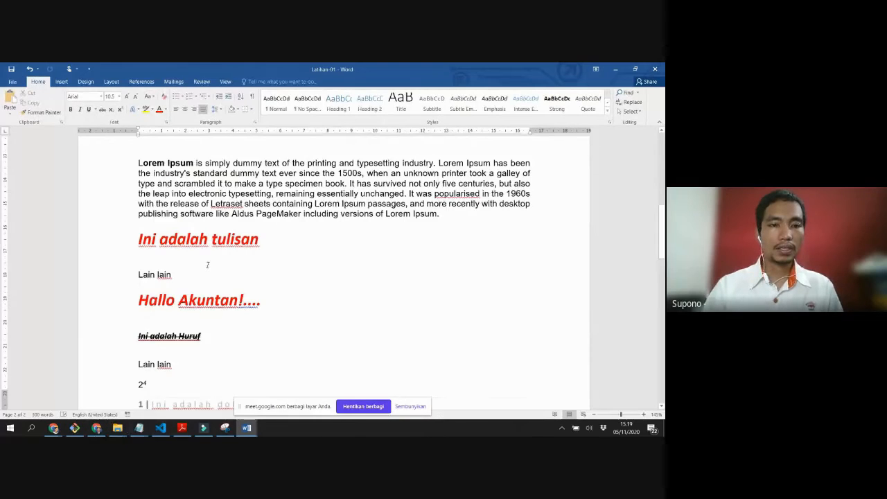
scroll(208, 267, "down", 3)
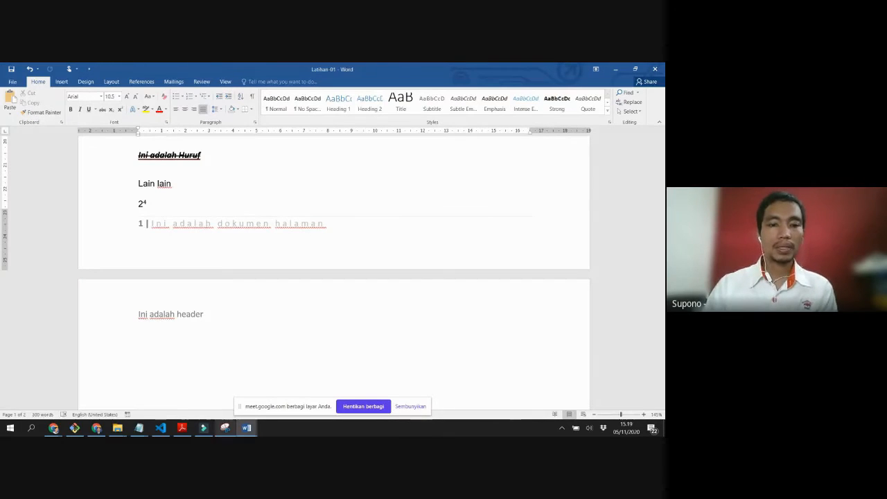
Step: Switch to the SAP-Pengantar Komputer AK.pdf syllabus in Adobe Reader and review the Ribbon Insert topics in section 3
mouse_move(246, 431)
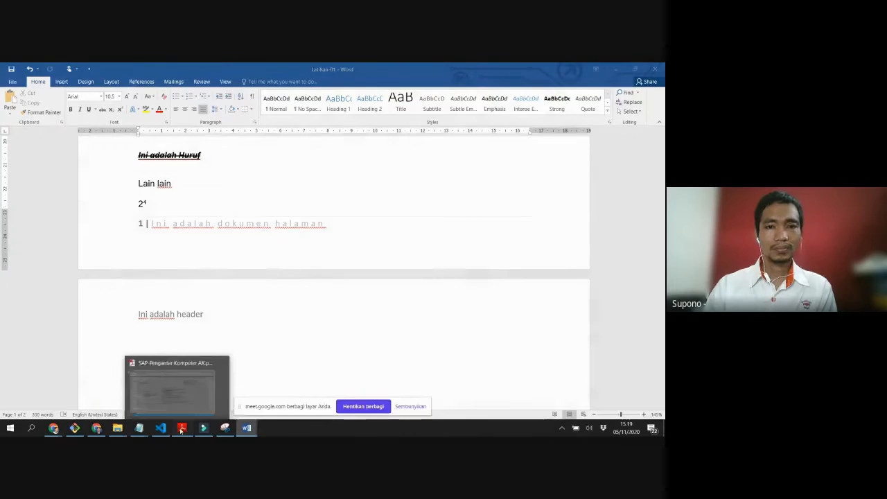
left_click(181, 427)
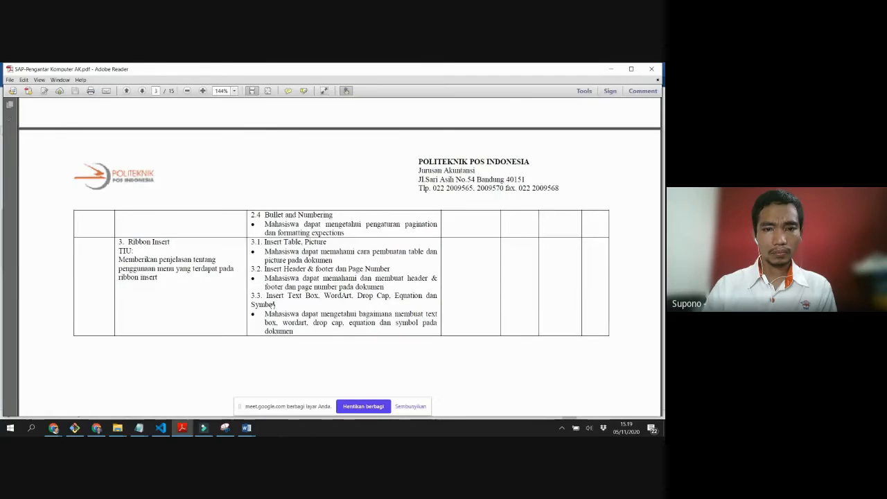
scroll(273, 298, "down", 1)
scroll(274, 306, "down", 1)
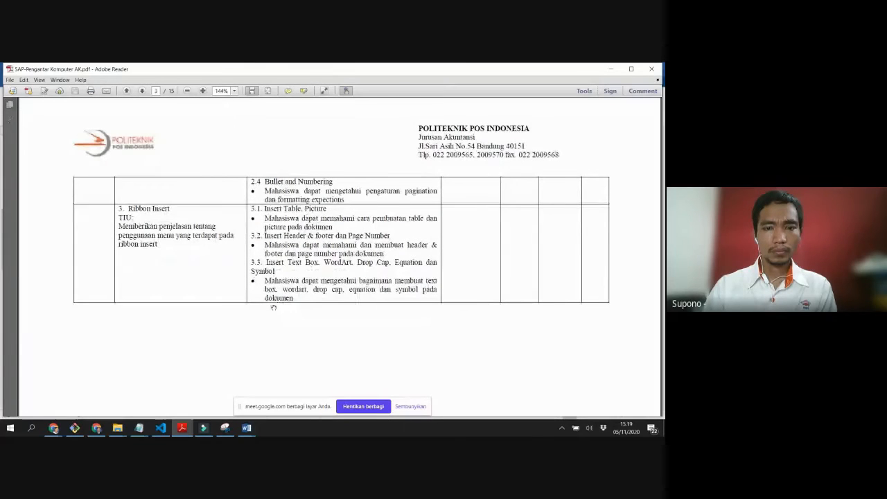
scroll(274, 307, "down", 1)
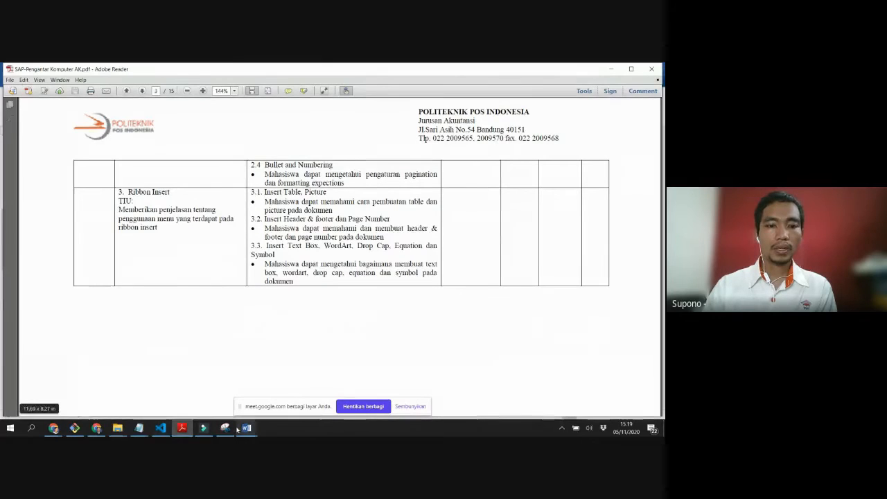
Step: Switch back to the Latihan-01 document in Word and copy the last "Lain lain" line onto page 2
mouse_move(236, 430)
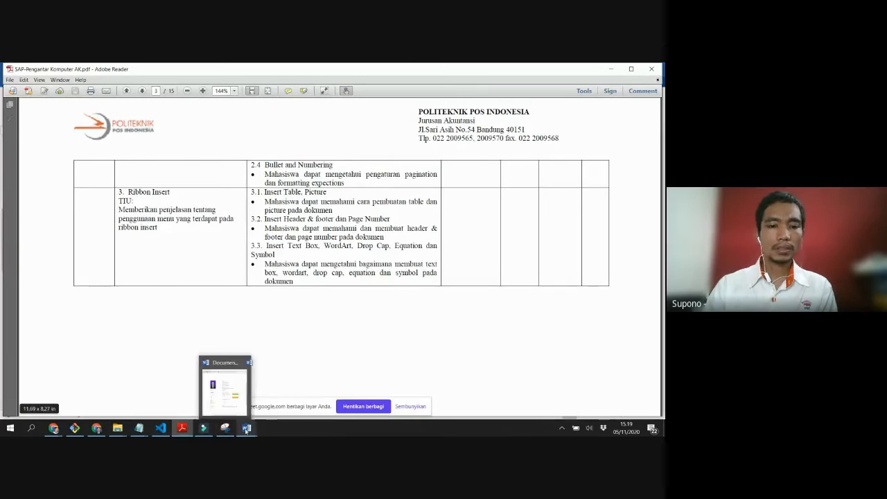
left_click(276, 400)
scroll(259, 305, "up", 5)
scroll(259, 305, "up", 10)
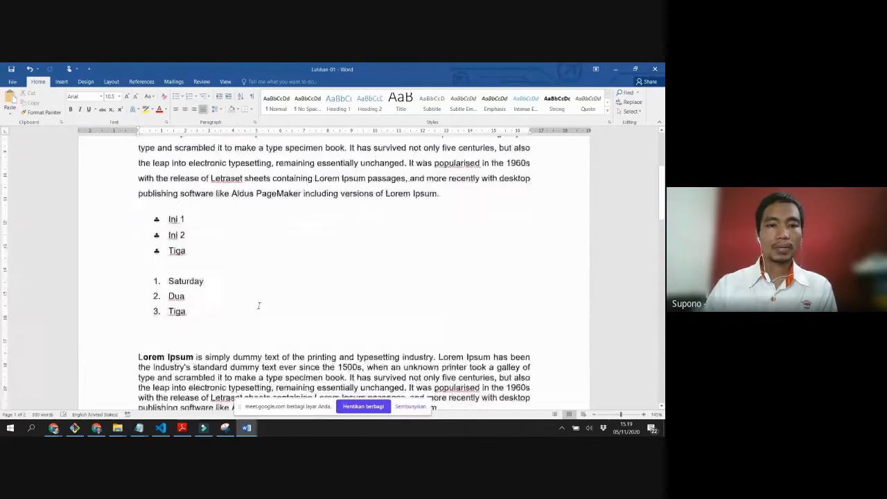
left_click(187, 237)
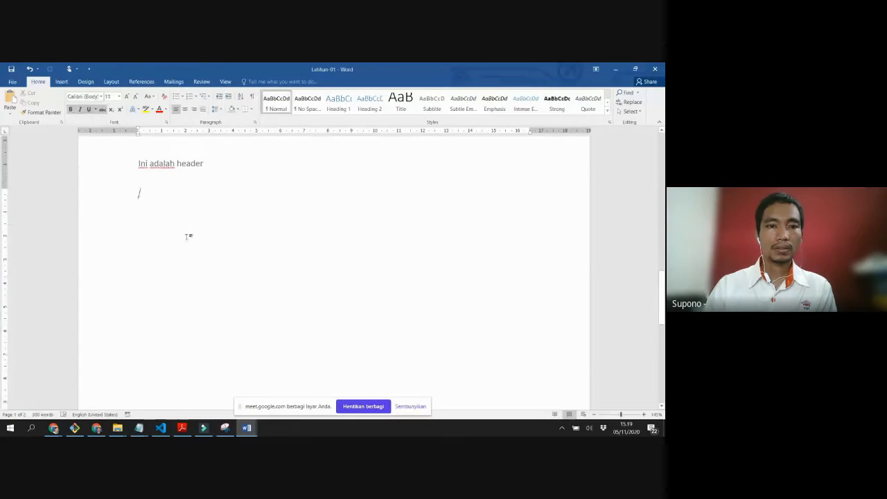
scroll(177, 220, "up", 3)
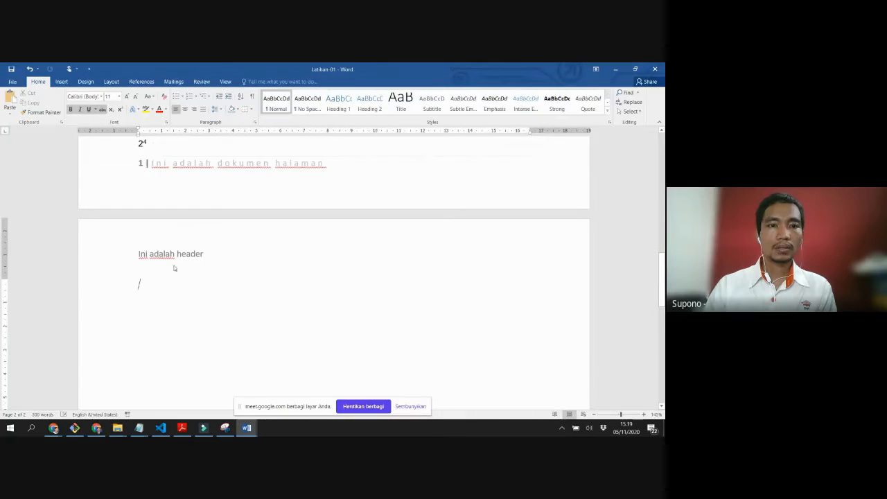
scroll(184, 291, "up", 4)
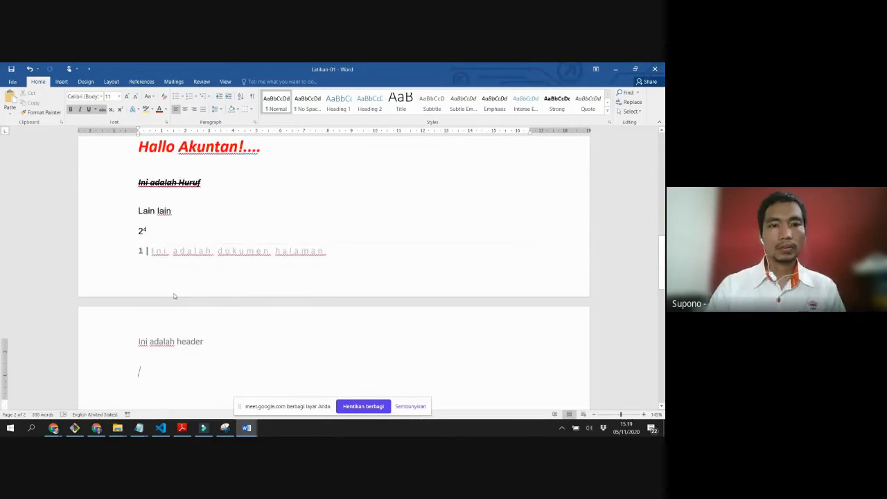
left_click(125, 243)
key("ctrl+c")
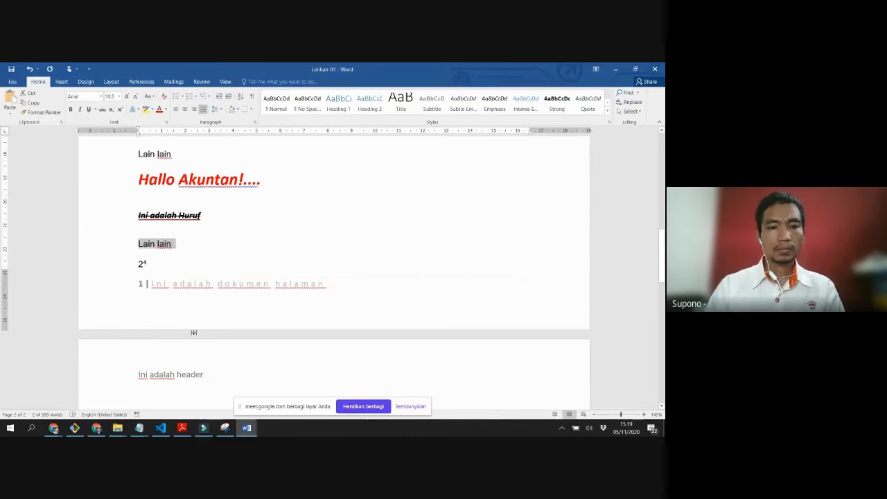
scroll(181, 236, "down", 6)
key("ctrl+v")
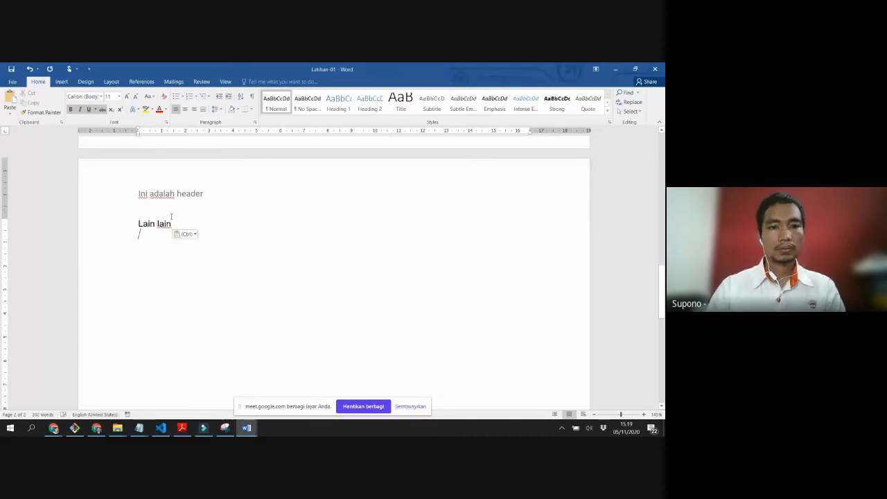
Step: Clean up the line break below the pasted "Lain lain", leaving one empty paragraph with that text's plain formatting
key("BackSpace")
key("Return")
key("BackSpace")
key("BackSpace")
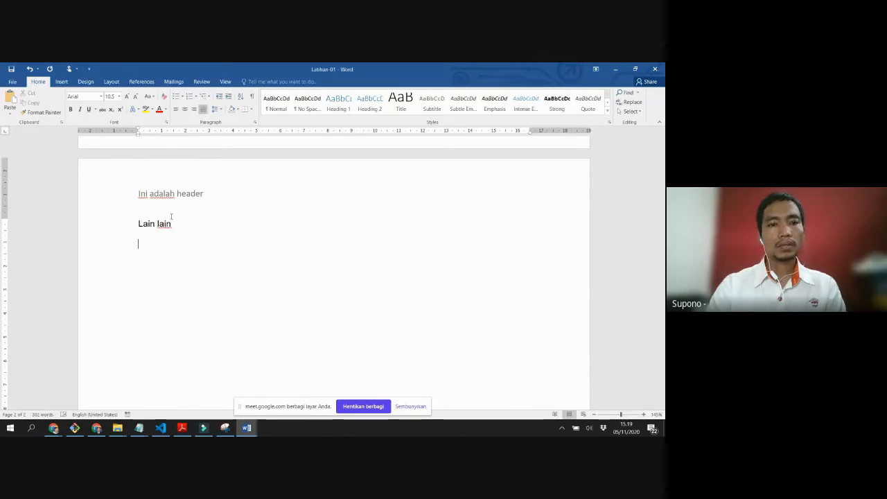
Step: Insert the avatar picture from the Pictures folder below "Lain lain" on page 2, and delete it again
left_click(61, 81)
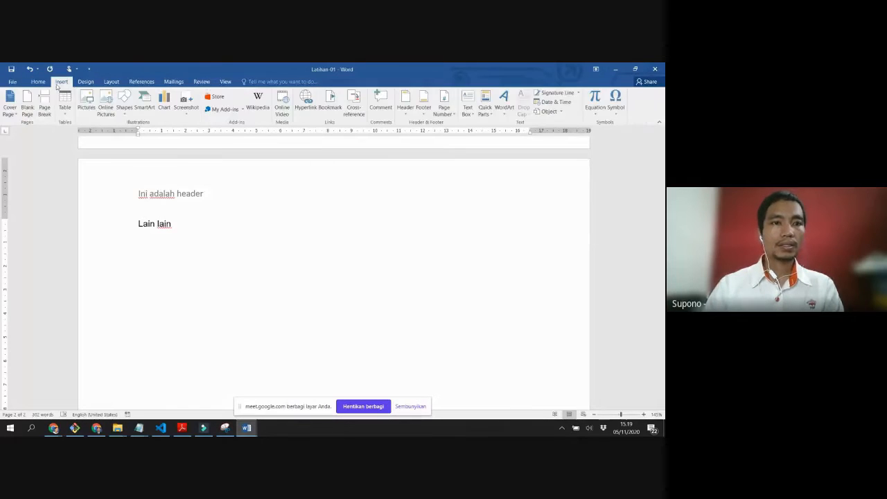
left_click(92, 108)
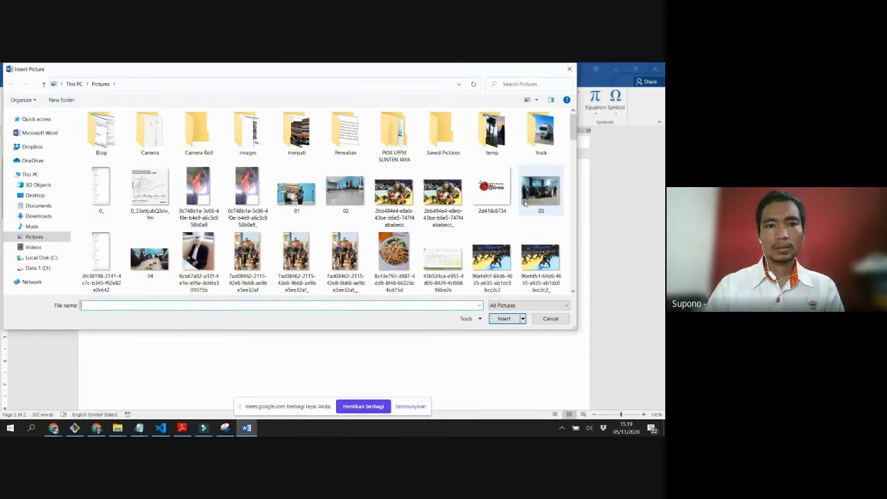
scroll(525, 202, "down", 3)
scroll(530, 195, "down", 2)
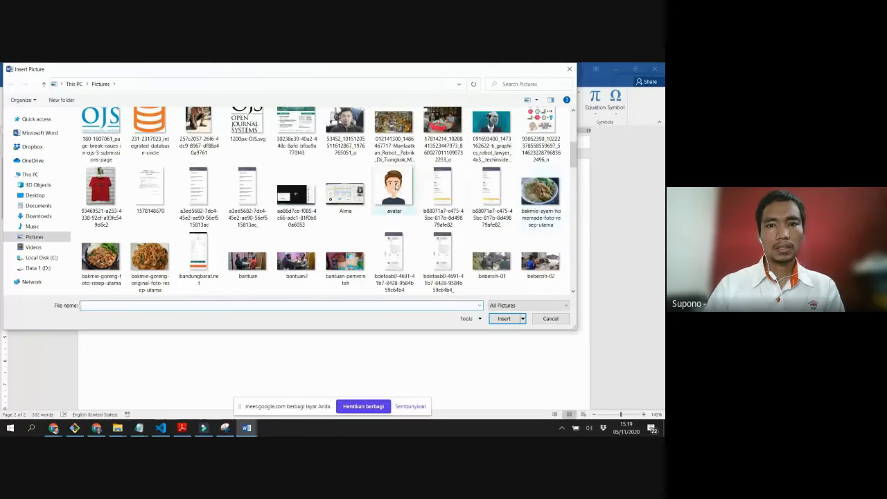
left_click(501, 318)
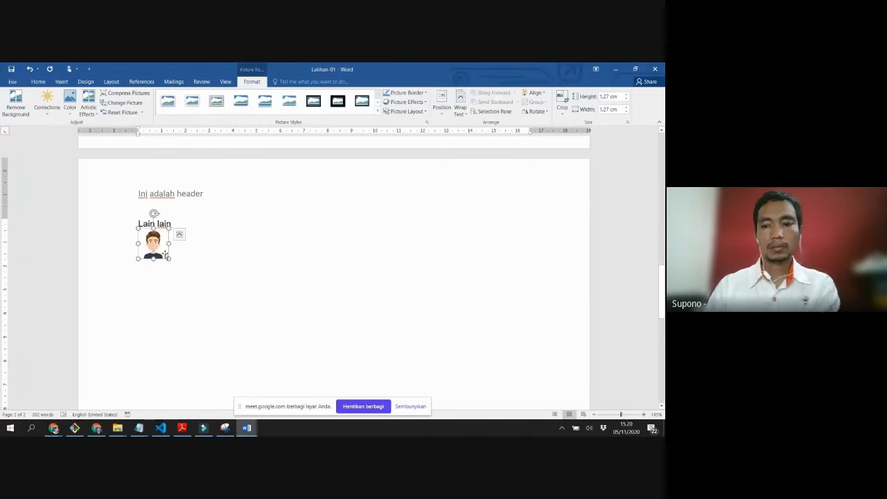
key("Delete")
Step: Insert the picture named avatar from the Pictures folder into the empty paragraph below "Lain lain"
left_click(61, 81)
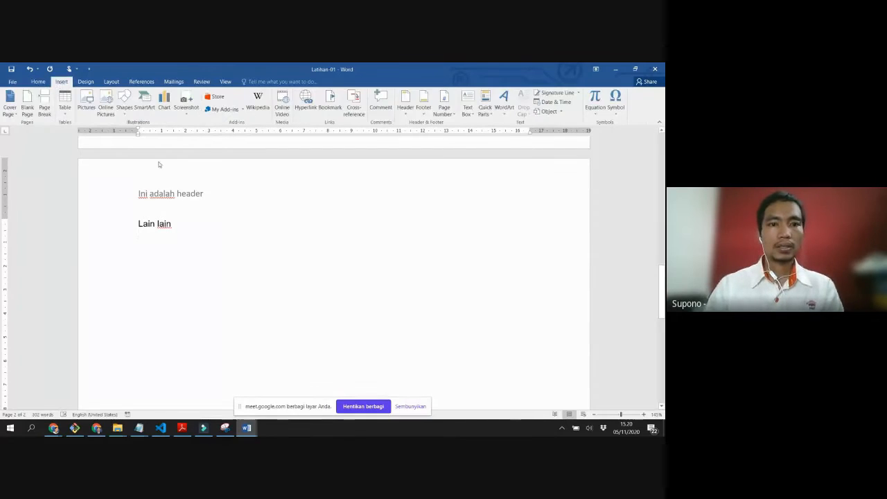
left_click(86, 101)
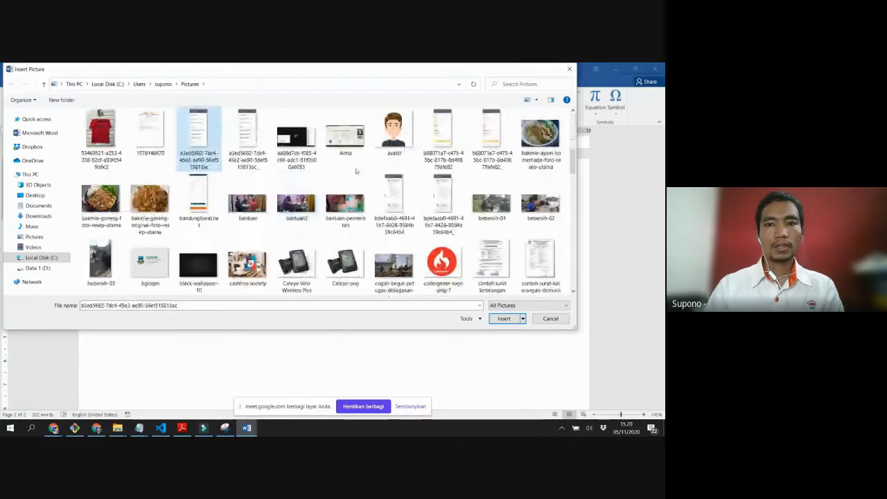
left_click(393, 136)
double_click(392, 136)
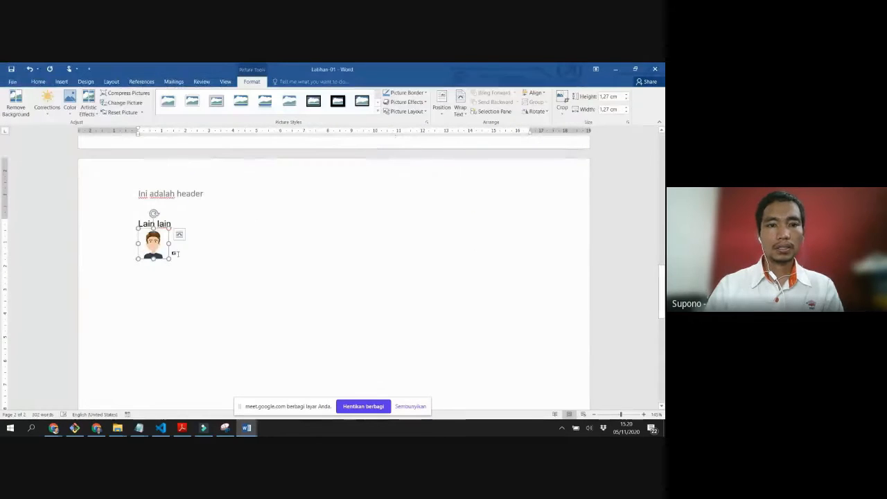
Step: Enlarge the avatar picture proportionally to about 5 cm by 5 cm
left_click_drag(213, 298, 258, 348)
left_click(293, 298)
left_click(194, 270)
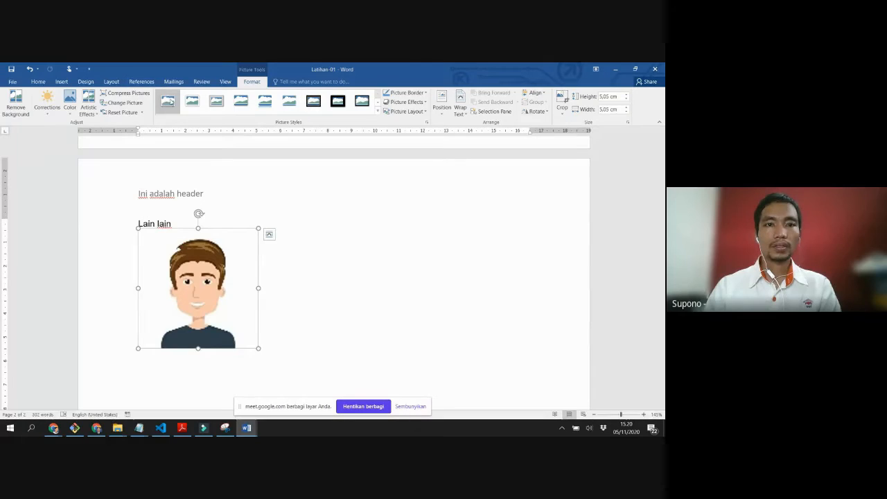
Step: Try the first picture style in the gallery on the avatar picture and undo it
left_click(169, 101)
left_click(336, 360)
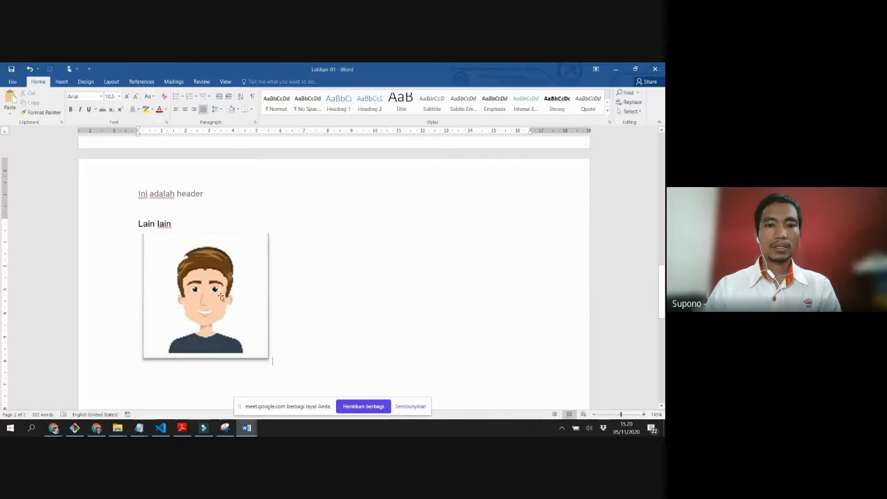
left_click(220, 297)
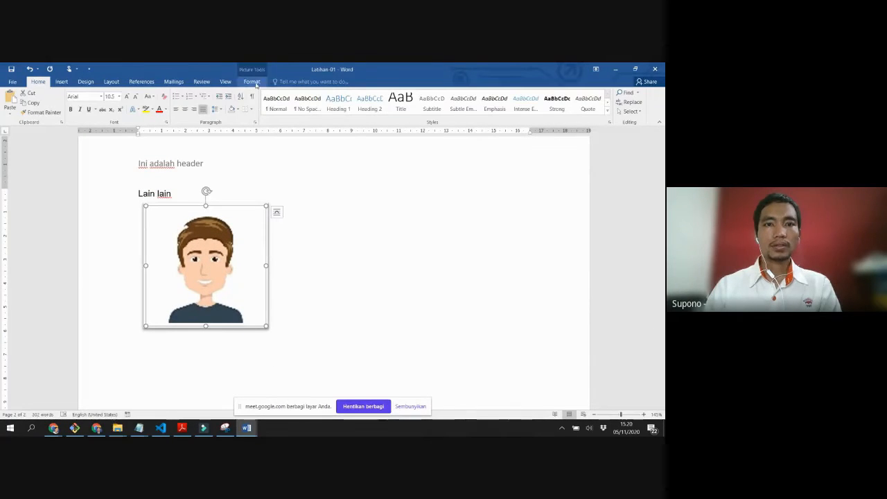
left_click(252, 81)
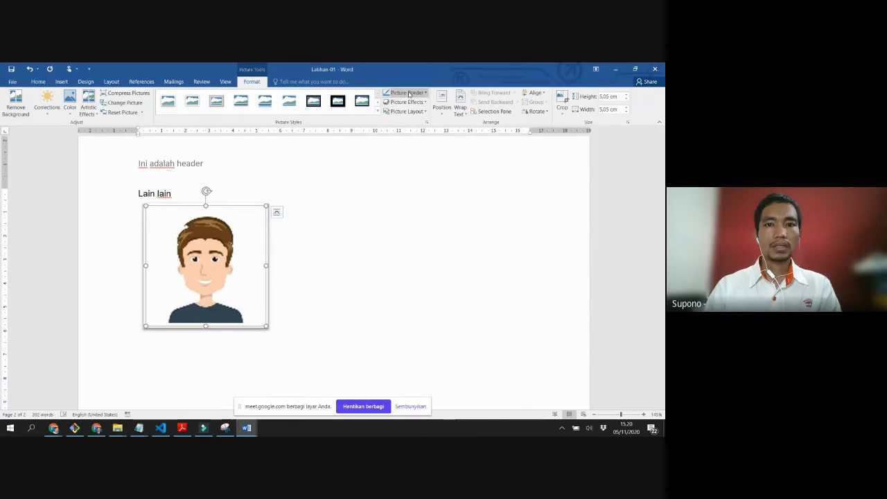
key("ctrl+z")
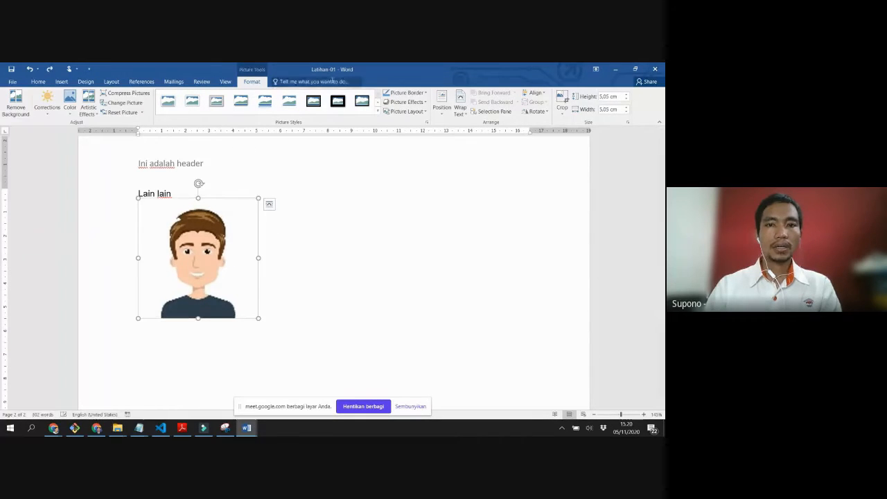
Step: Give the avatar picture a black picture border and deselect the picture
left_click(427, 94)
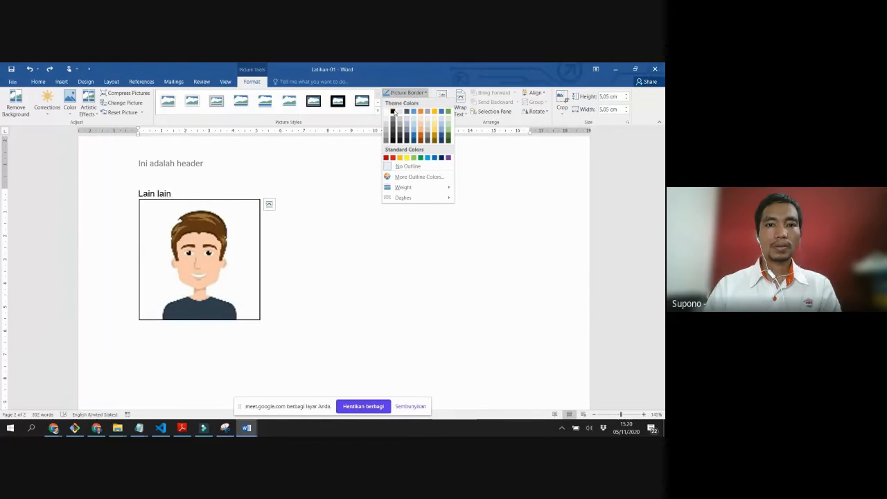
left_click(393, 112)
left_click(390, 252)
scroll(358, 272, "down", 1)
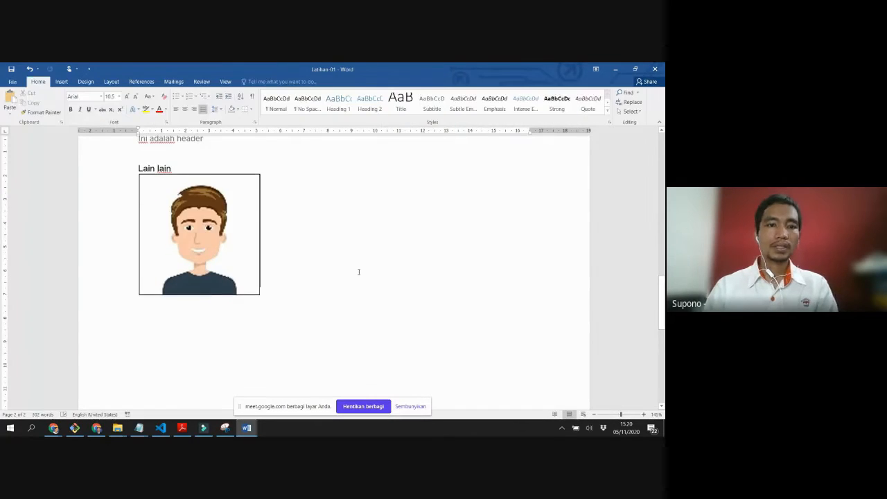
scroll(359, 271, "down", 1)
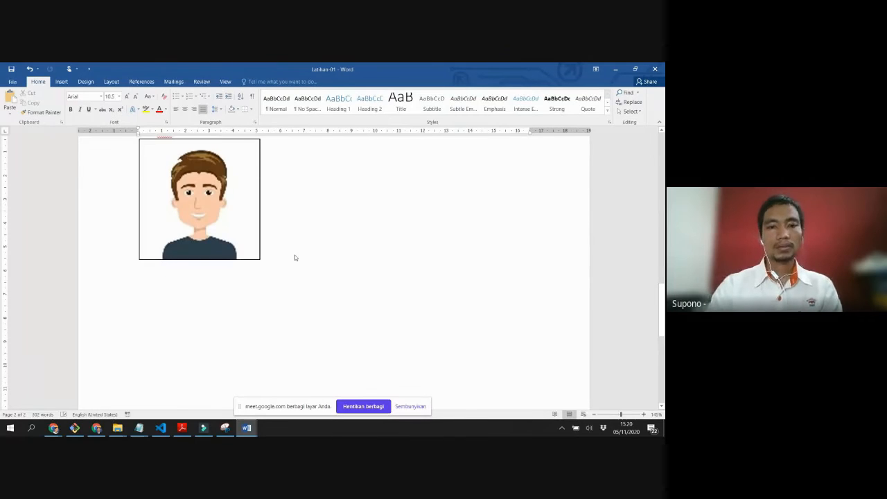
scroll(284, 256, "up", 2)
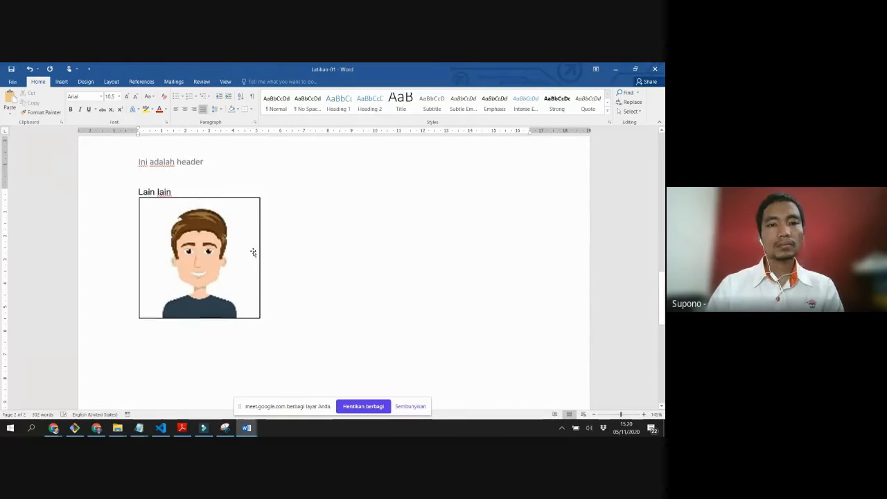
Step: Insert a table of three columns and two rows below the avatar picture, leaving an empty line between them
left_click(252, 251)
left_click(309, 302)
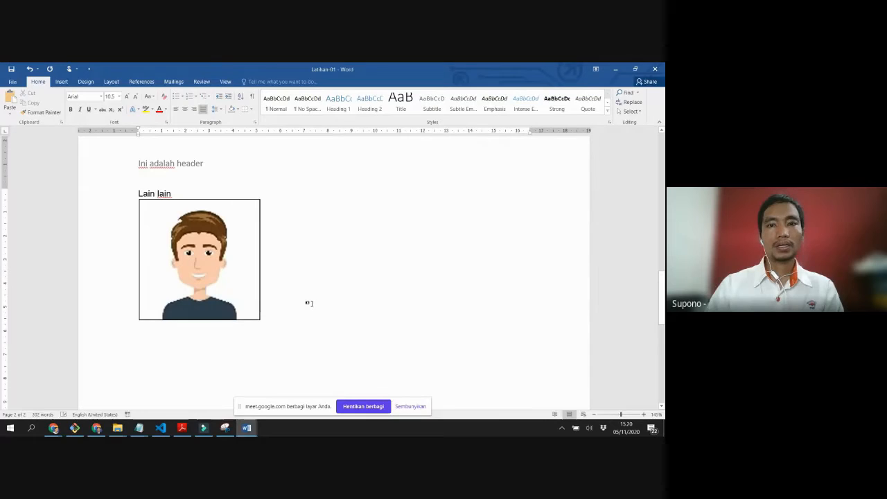
left_click(62, 82)
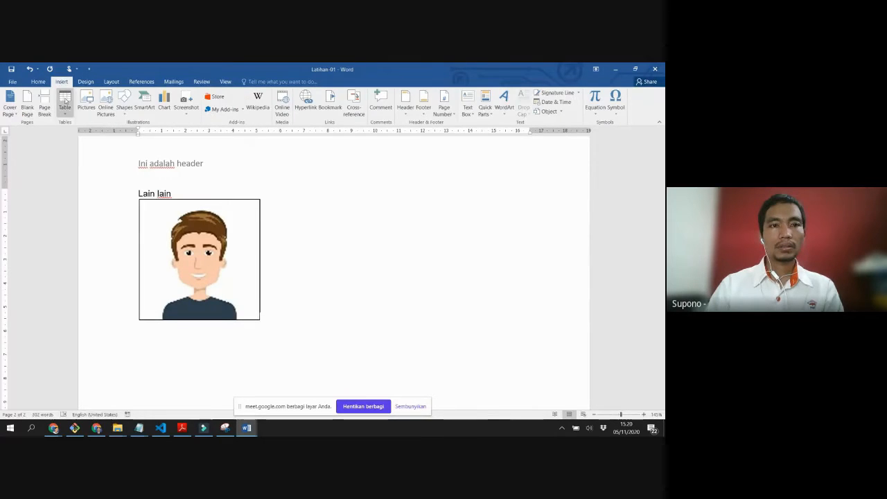
left_click(65, 103)
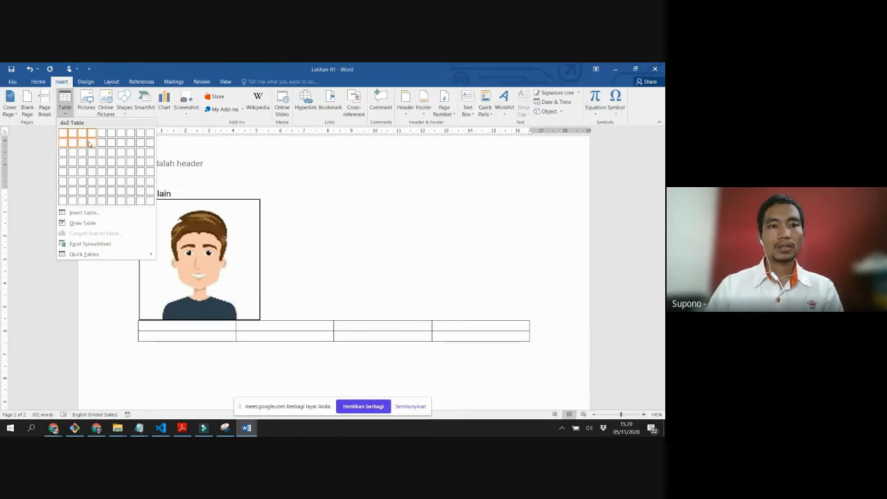
left_click(328, 321)
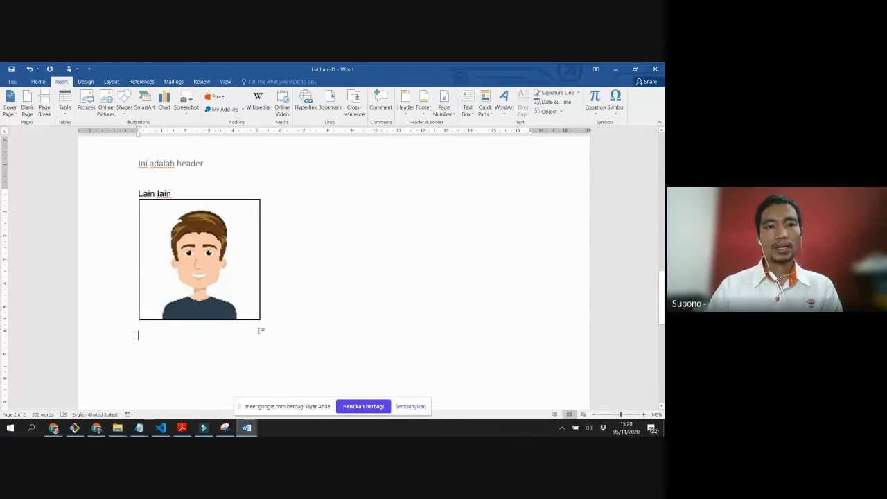
left_click(64, 106)
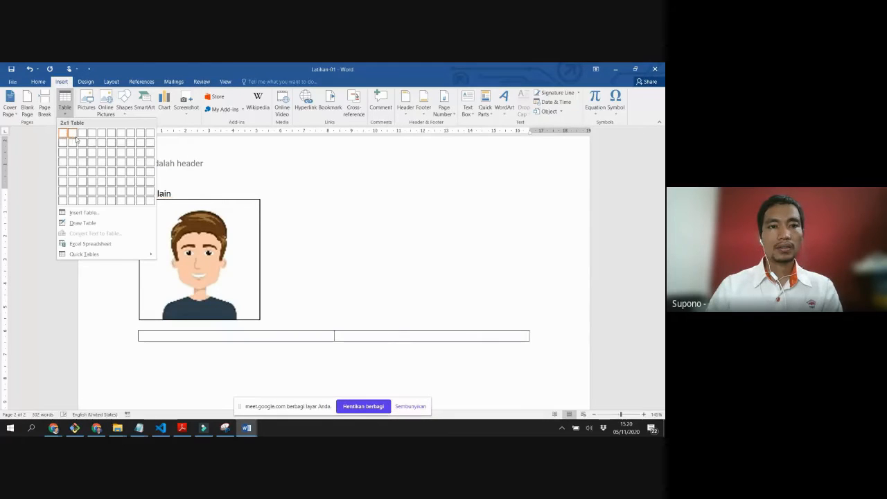
left_click(80, 143)
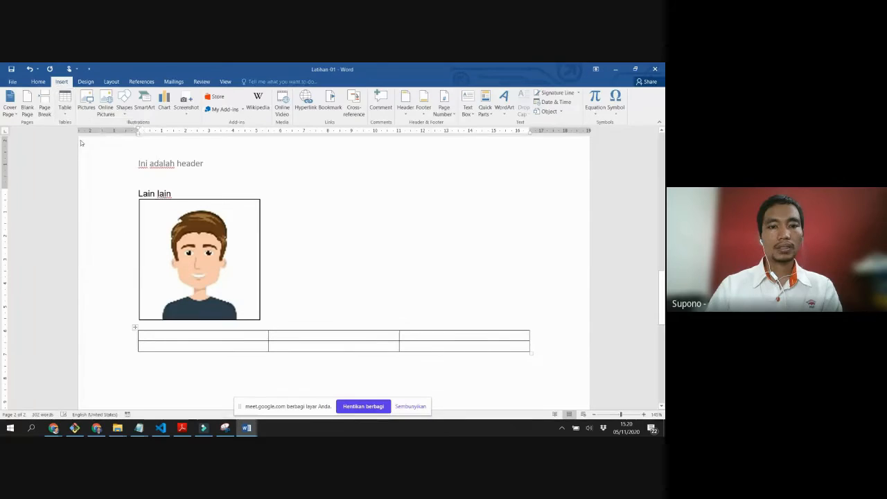
Step: Fill the table's first row with the headings "No.", "Nama" and "Alamat"
left_click(136, 327)
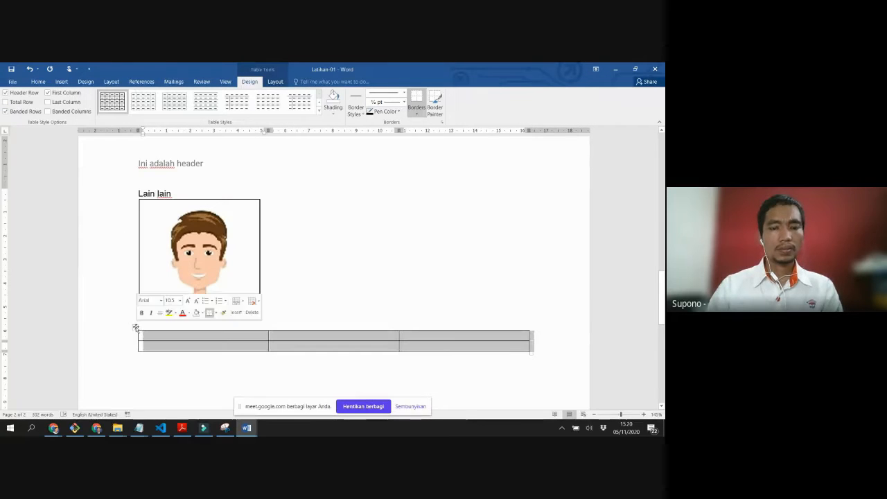
left_click(209, 338)
type("No")
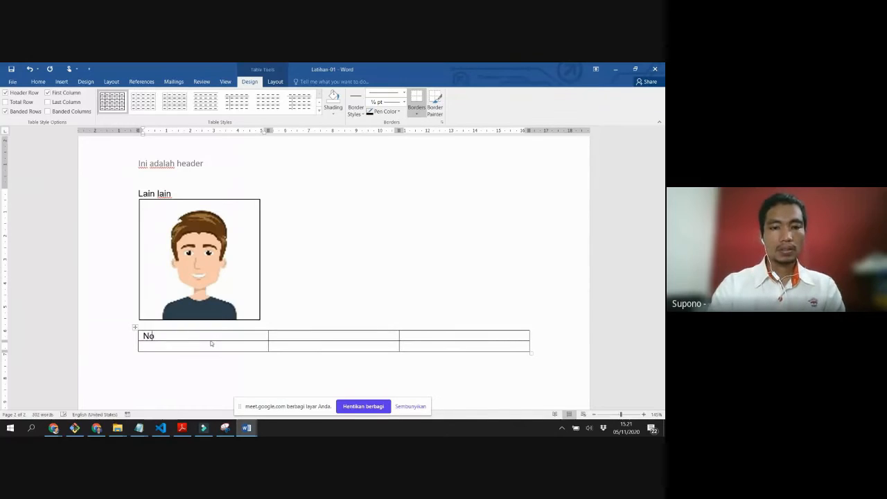
type(".")
key("Tab")
type("Na")
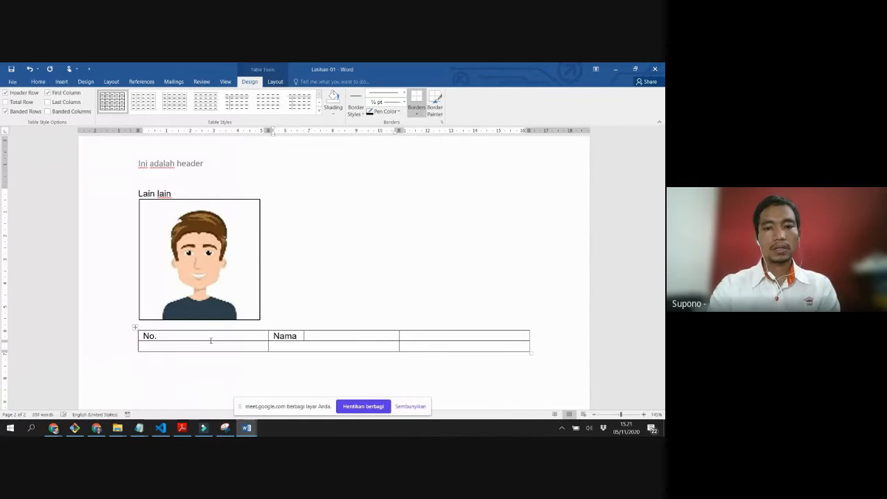
type("Alamat")
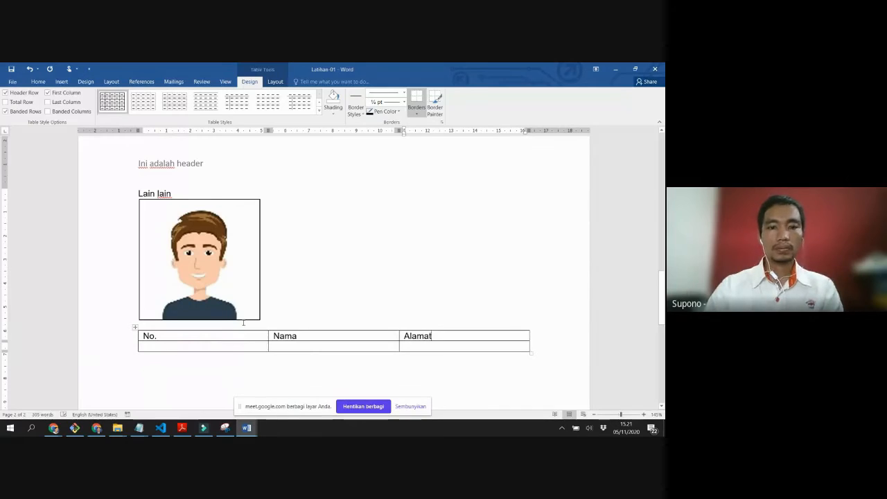
left_click(135, 327)
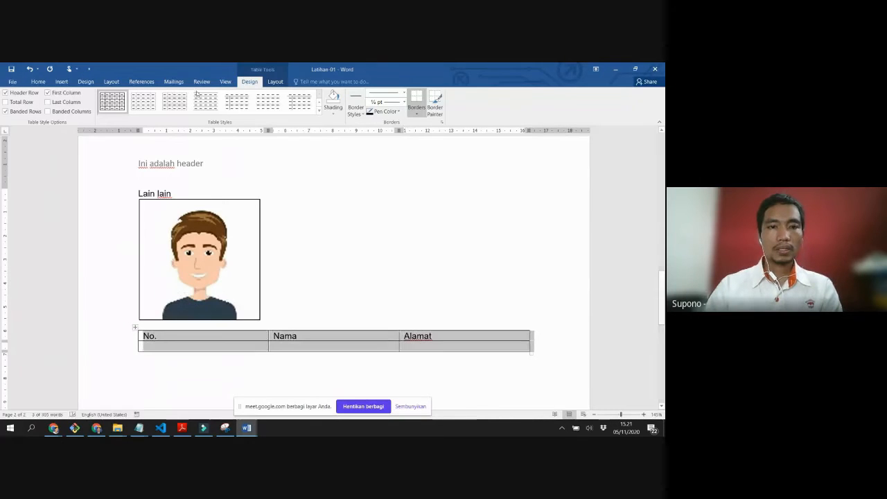
left_click(319, 112)
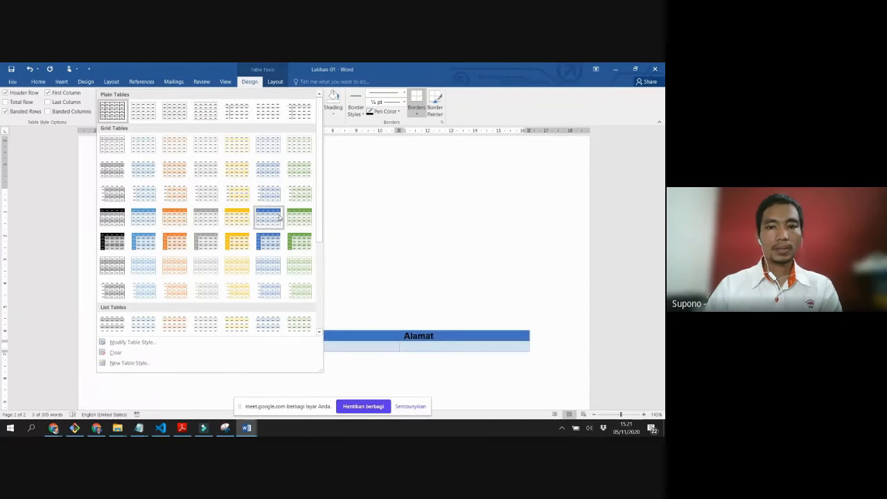
key("Escape")
scroll(254, 258, "down", 1)
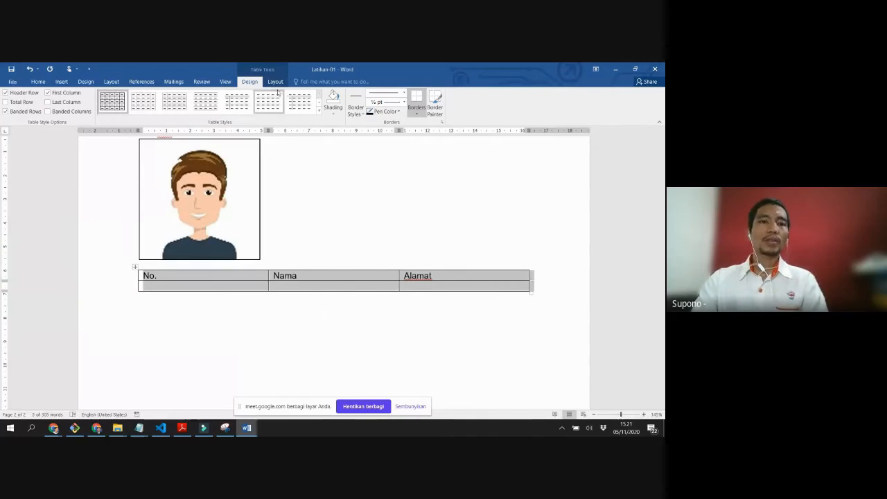
left_click(186, 294)
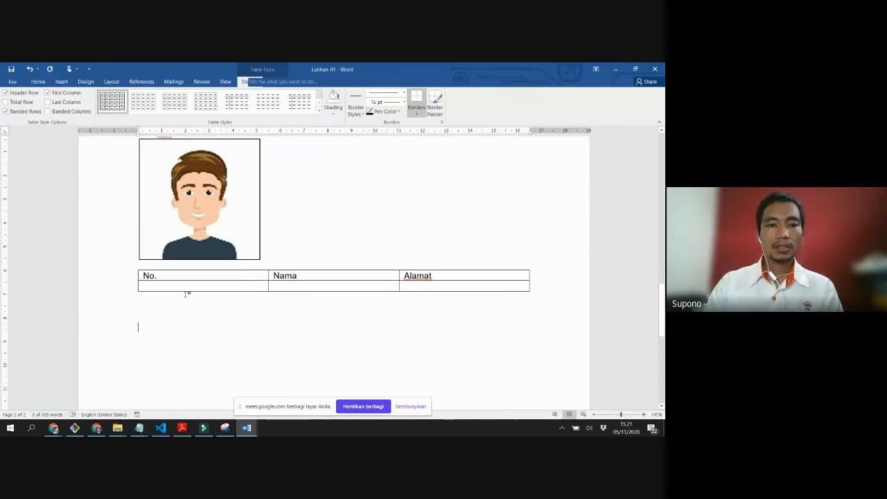
Step: Apply the orange grid table style with a solid header row and banded rows to the whole table
left_click(136, 268)
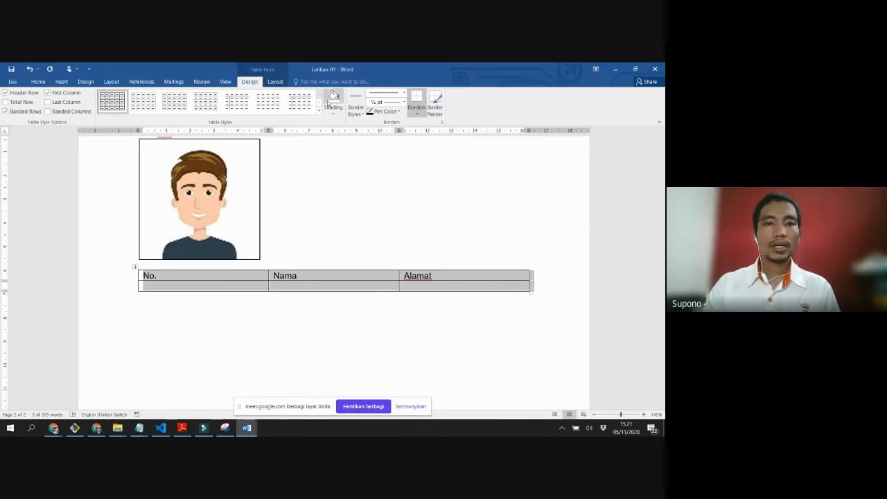
left_click(319, 110)
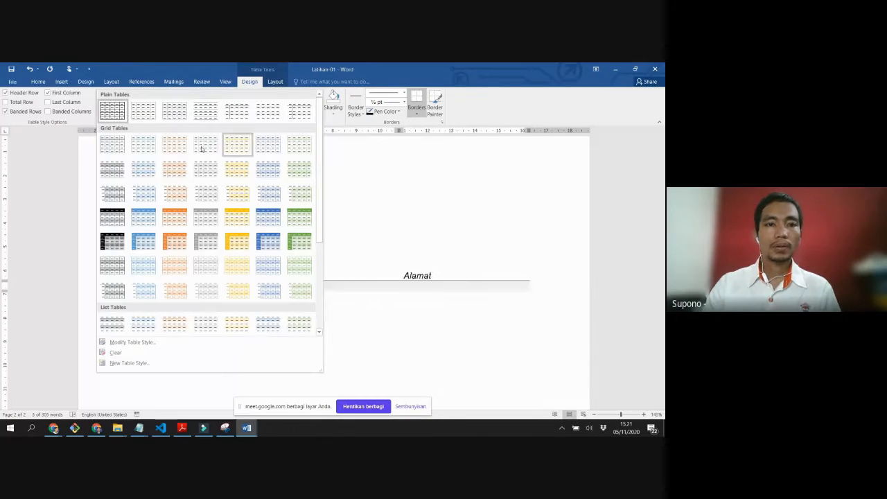
left_click(177, 218)
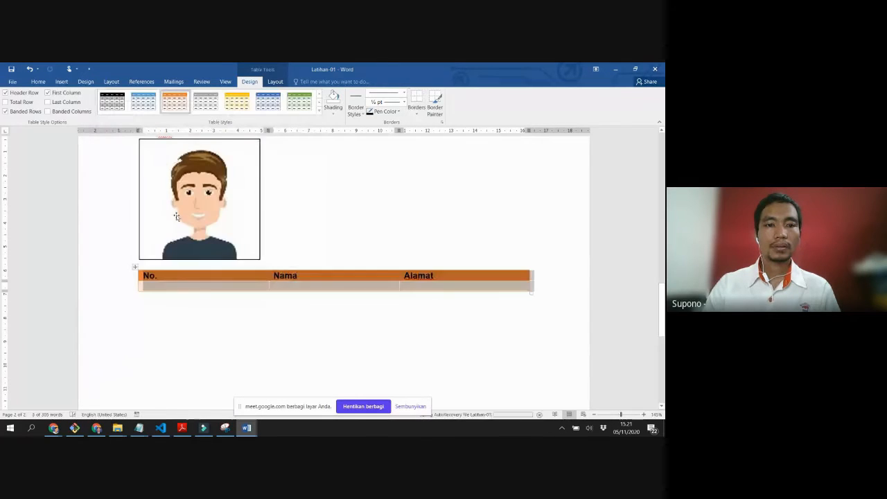
Step: Fill the row below the headings with number 1, a person's first name under Nama and "Bandung" under Alamat
left_click(207, 290)
type("1")
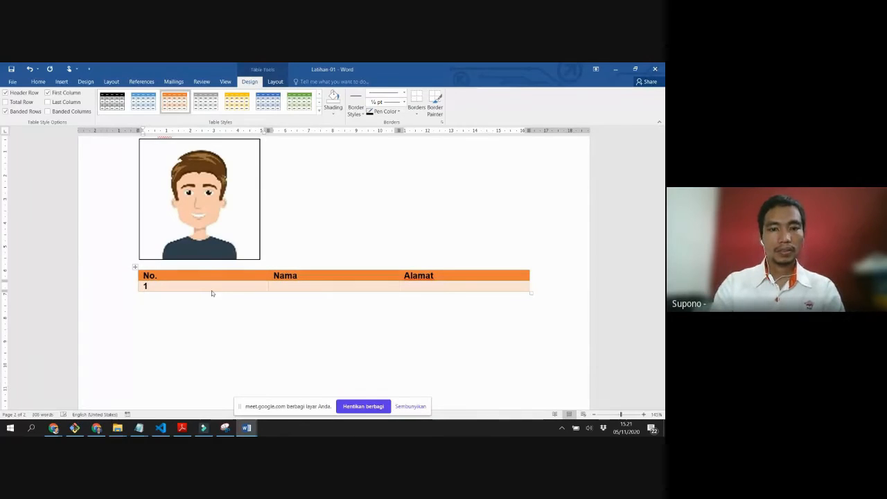
key("Tab")
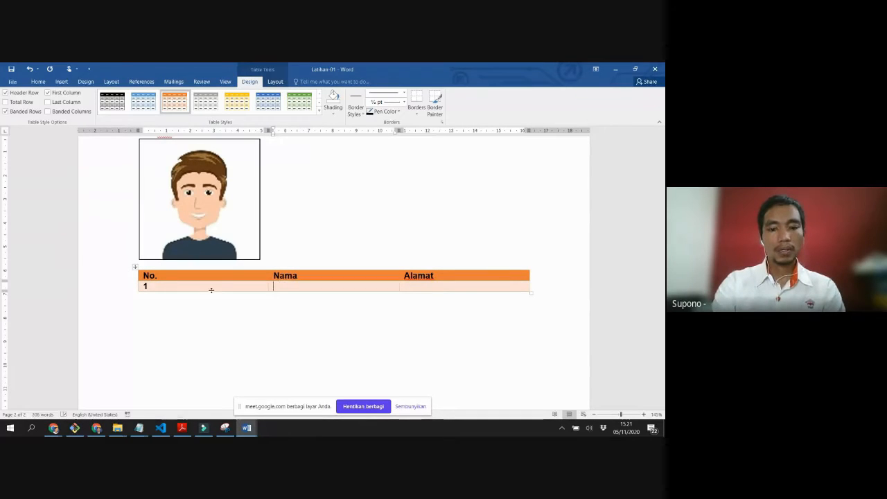
type("Budi")
type("B")
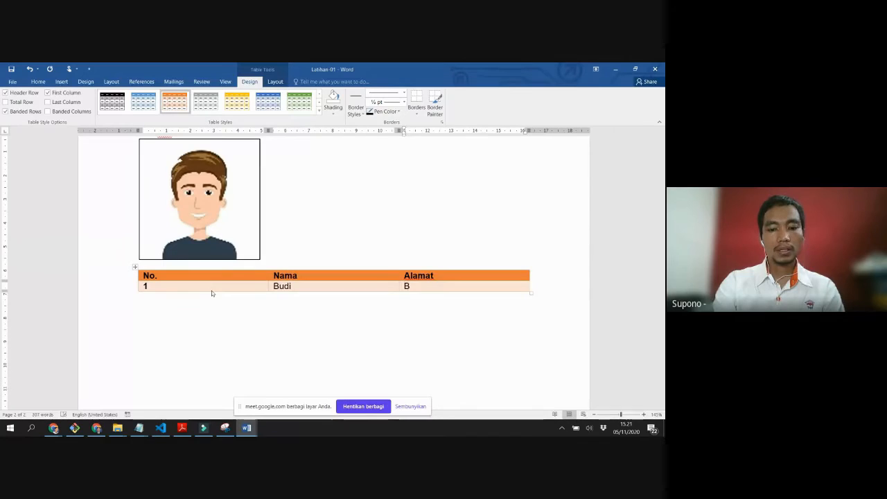
type("andung")
Step: Add a table row with number 2, a person's first name under Nama and "Garut" under Alamat
key("Tab")
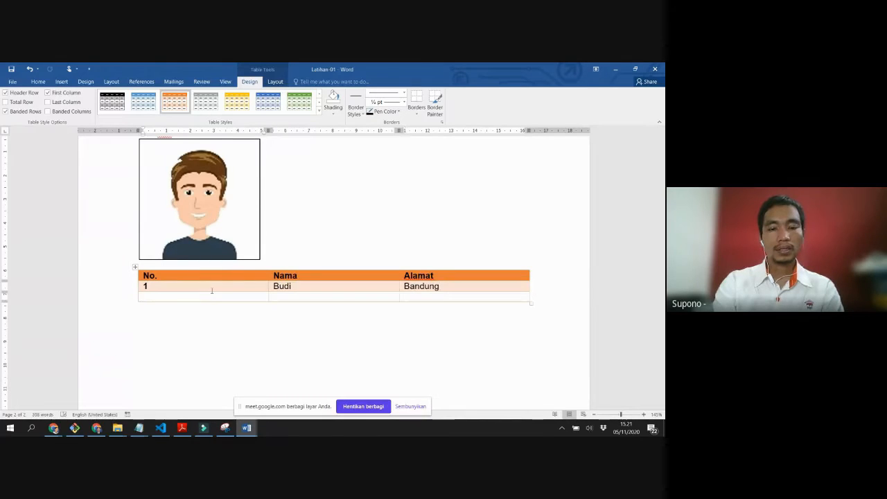
type("2 Sari")
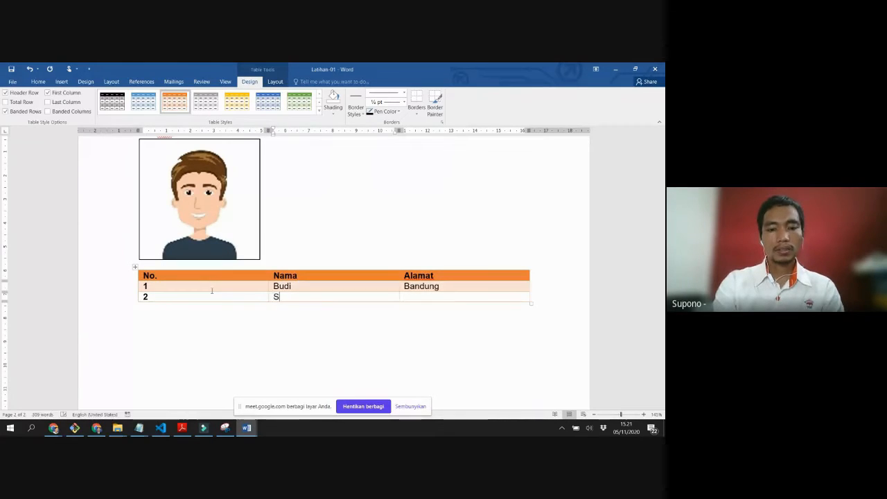
key("Tab")
type("Garut")
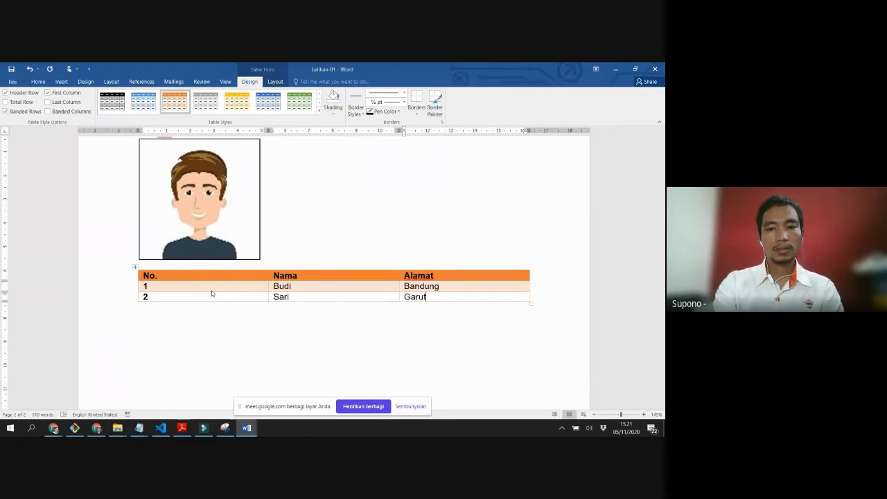
Step: Add a table row with number "3.", a person's first name under Nama and "Medan" under Alamat
key("Tab")
type("3.")
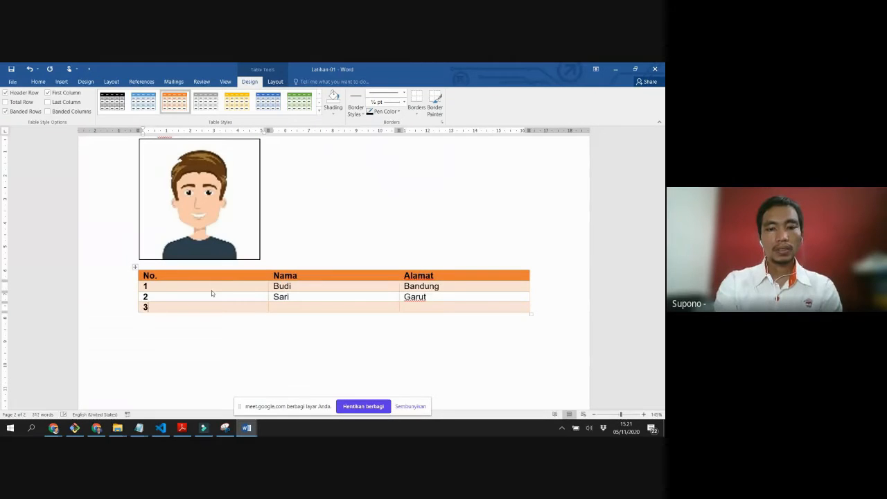
key("Tab")
type("Randi ")
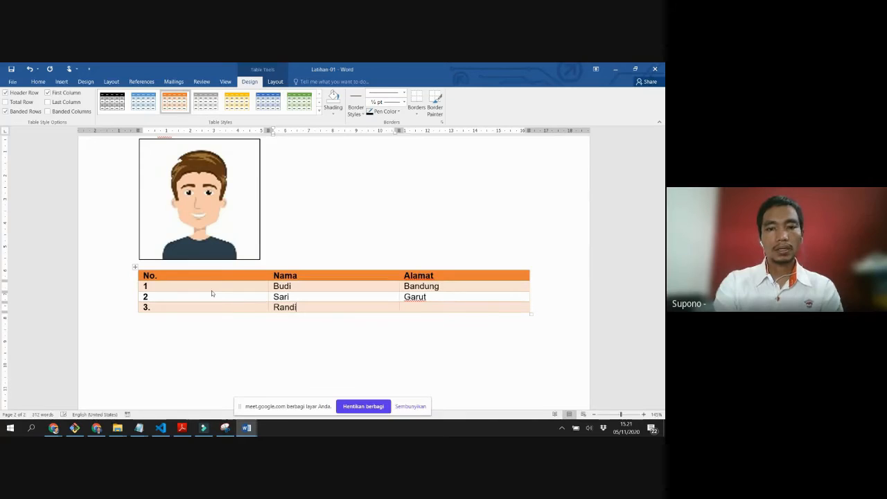
type("Meda")
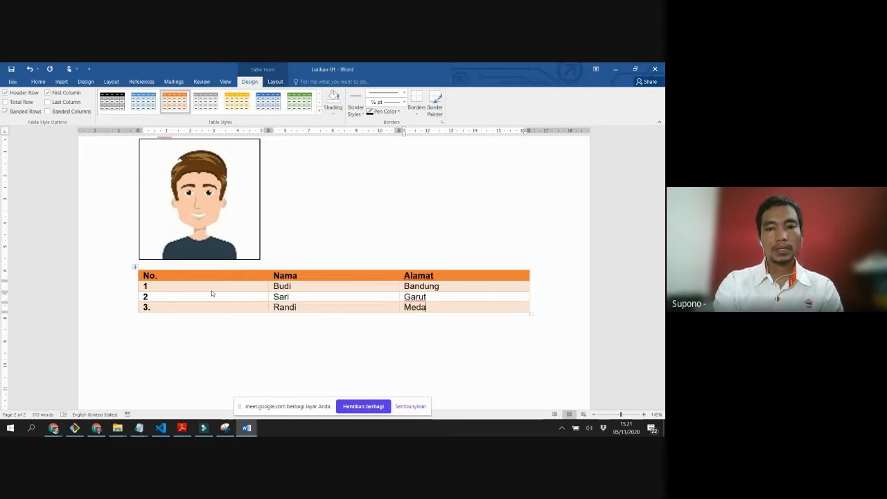
type("n")
Step: Add a table row with number "4.", a person's first name under Nama and "Jambi" under Alamat
key("Tab")
type("4.")
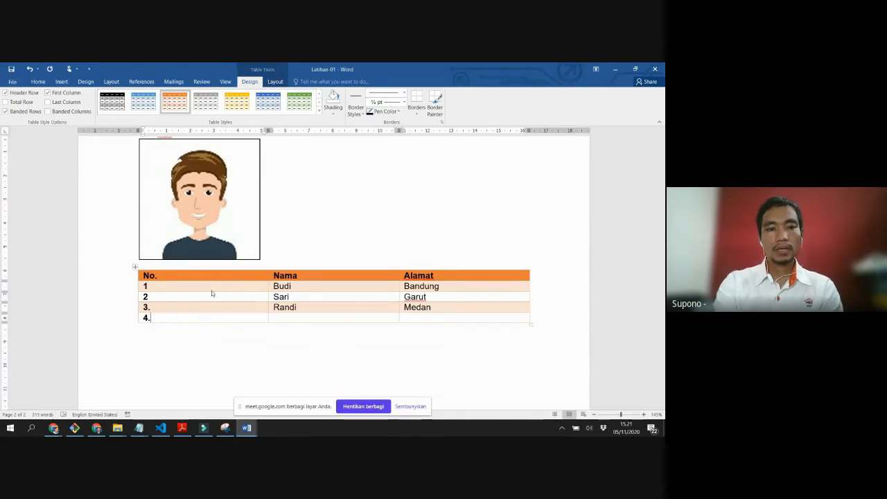
key("Tab")
type("Ra")
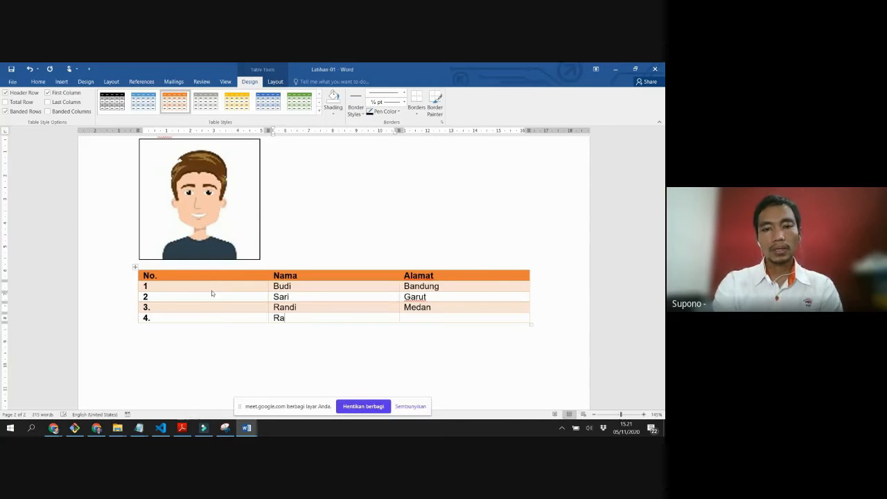
type("ka")
key("Tab")
type("J")
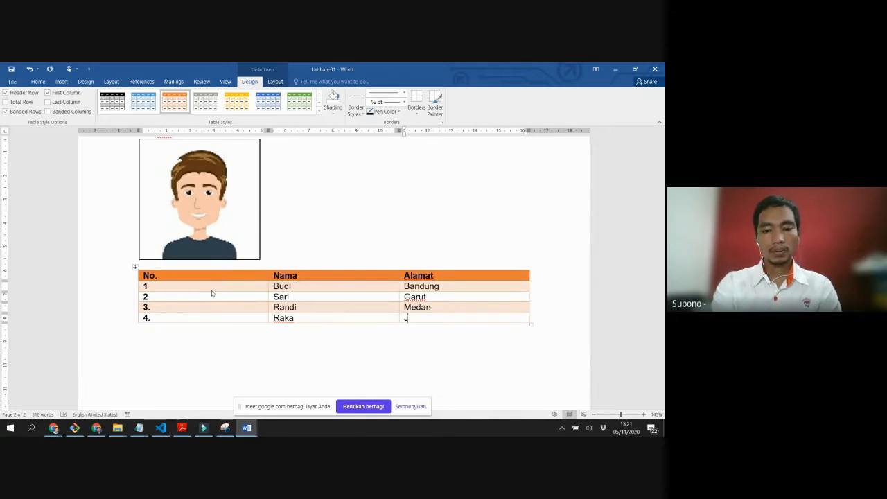
type("ambi")
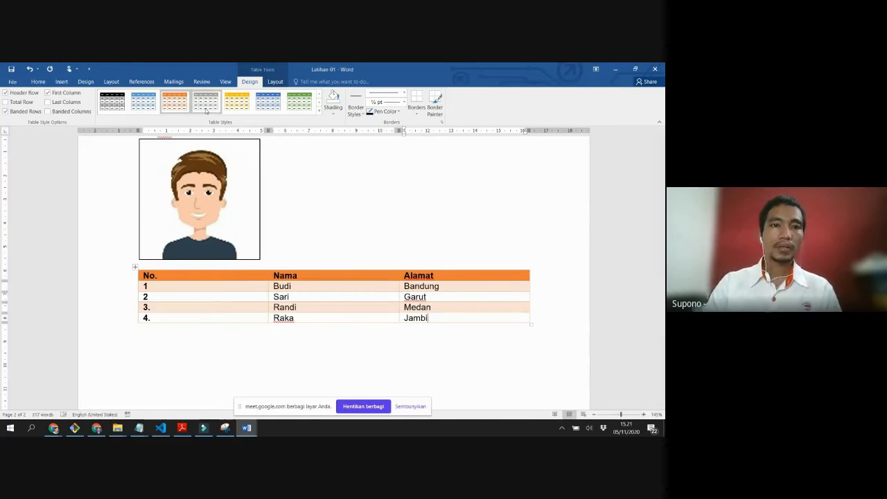
Step: Apply the dark blue grid table style with a solid header row to the whole table and deselect it
left_click(134, 266)
left_click(268, 101)
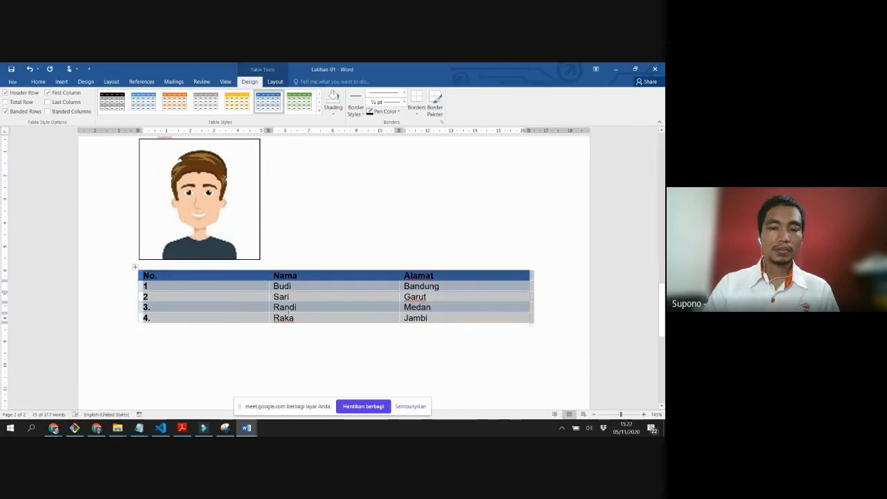
left_click(300, 337)
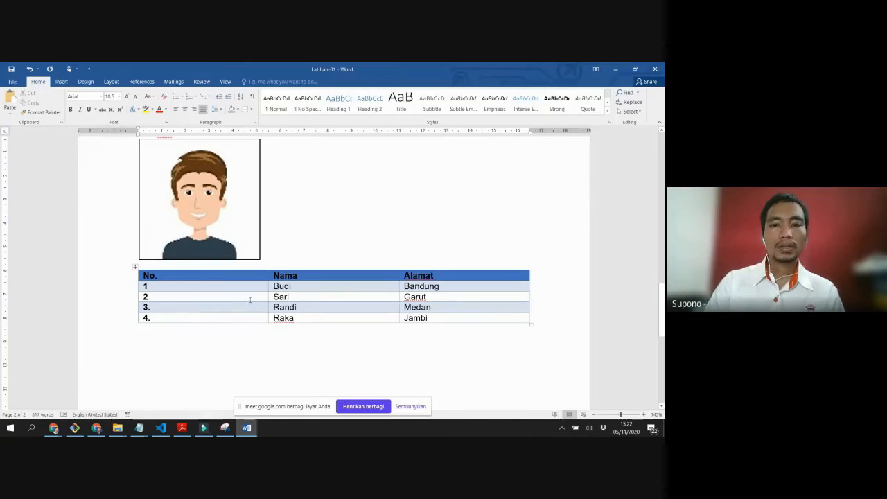
Step: Add an empty row after the "Jambi" row at the end of the table and undo it
left_click(451, 319)
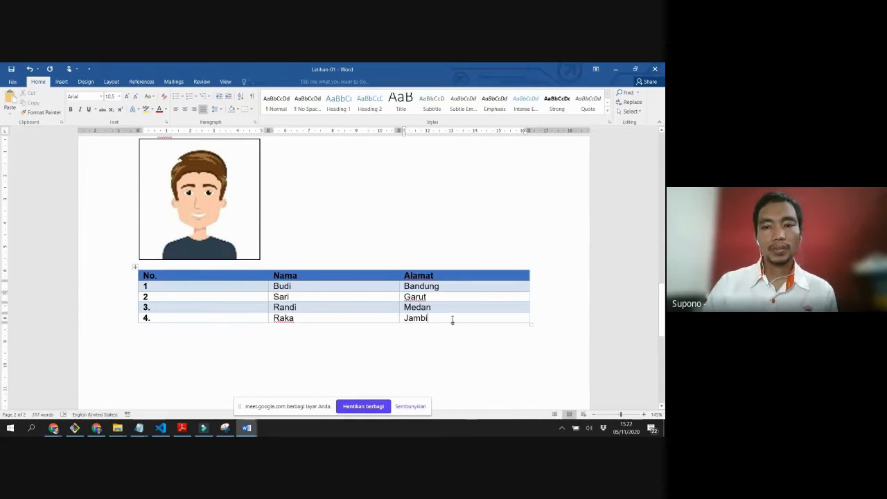
key("Tab")
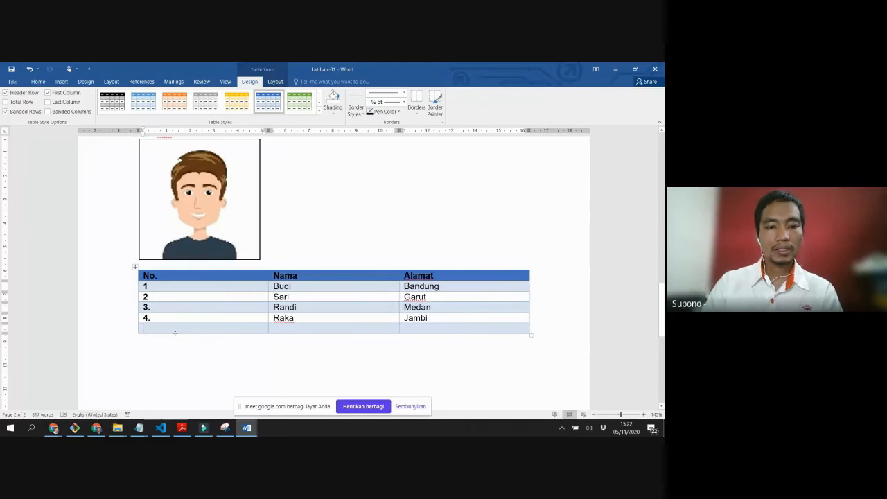
key("ctrl+z")
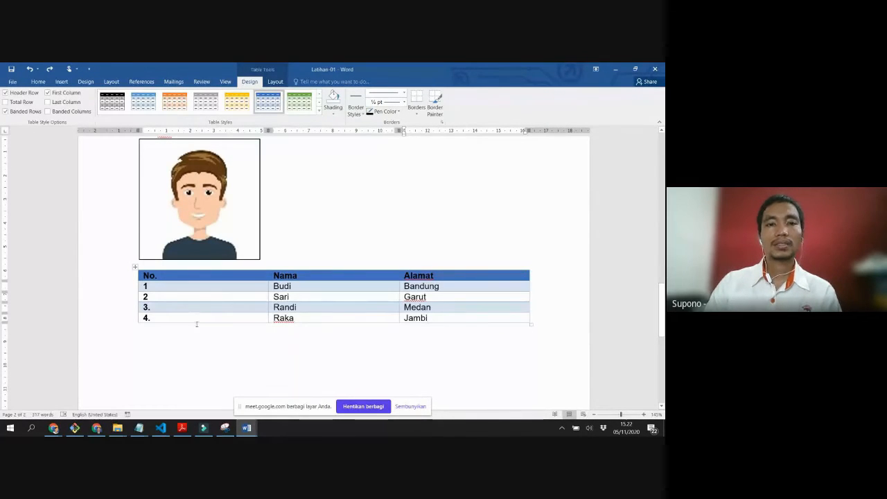
Step: Switch to Adobe Reader and review the syllabus PDF's topics on Ribbon Insert and on Ribbon References and Page Layout
left_click(181, 428)
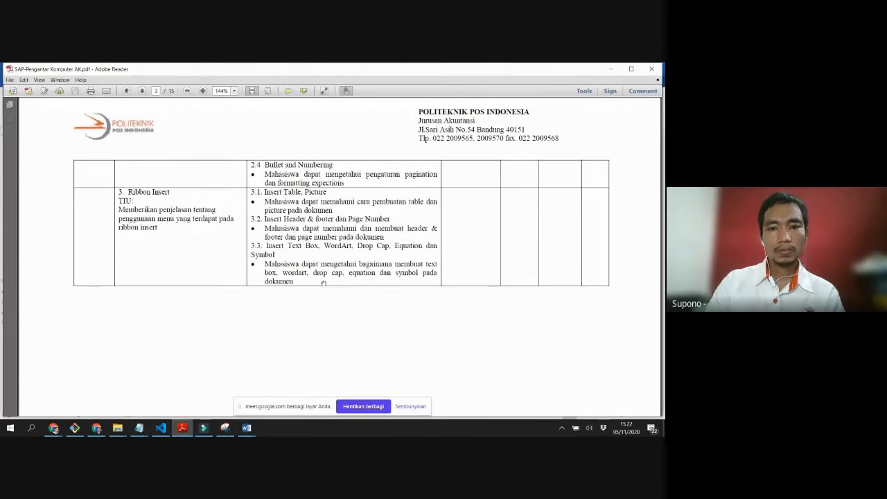
scroll(323, 287, "down", 5)
scroll(326, 290, "down", 4)
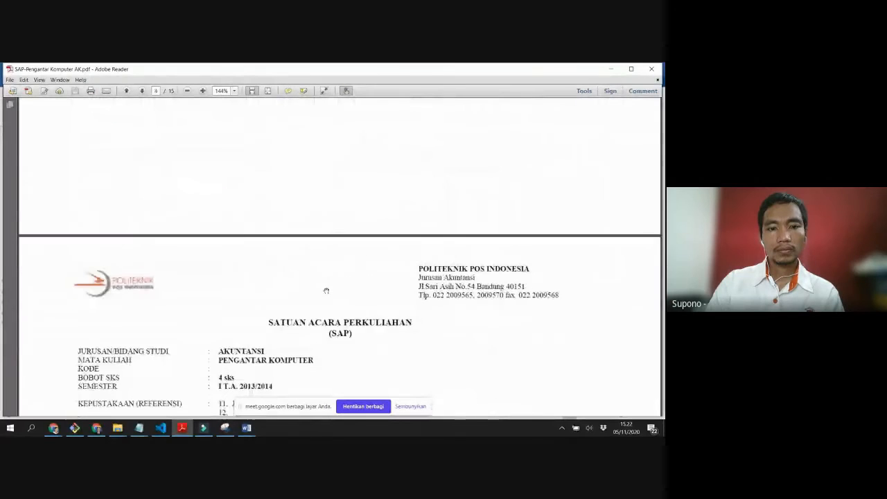
scroll(285, 320, "up", 5)
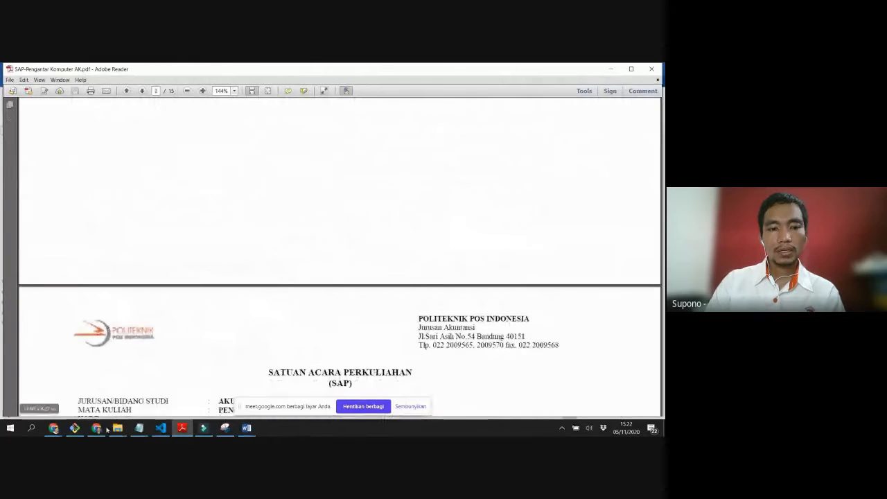
left_click(246, 428)
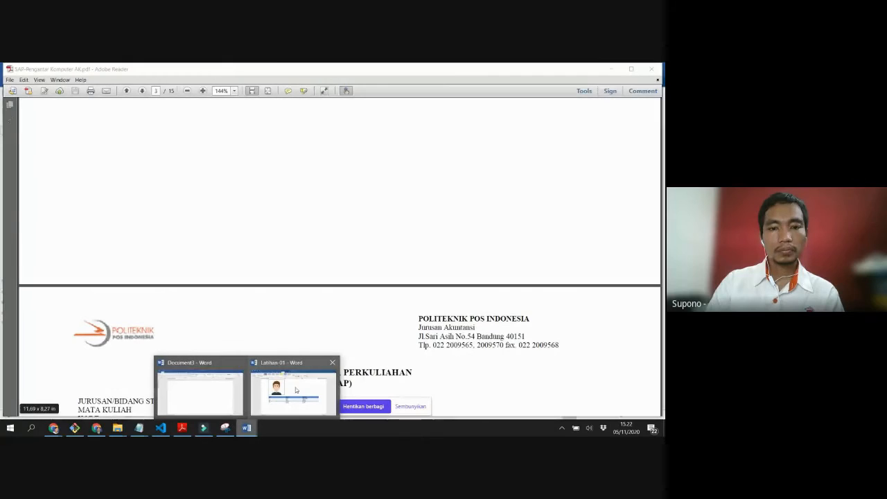
left_click(188, 429)
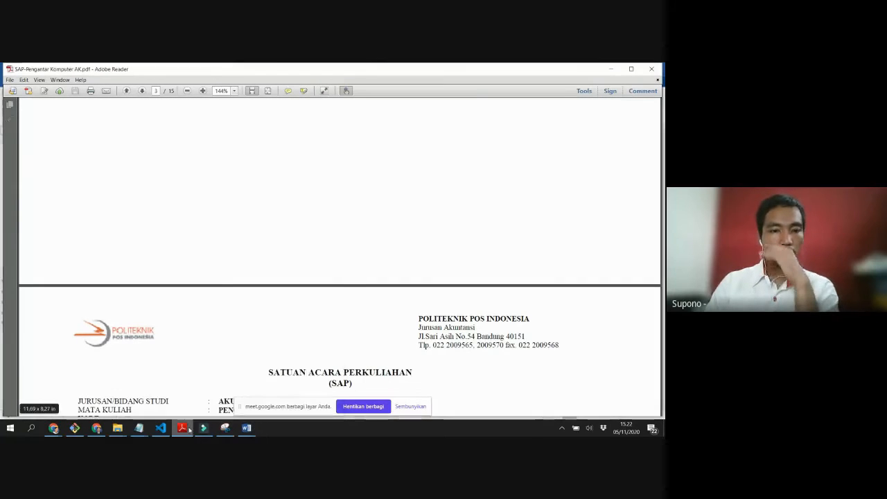
left_click(188, 429)
left_click(188, 429)
scroll(326, 278, "down", 10)
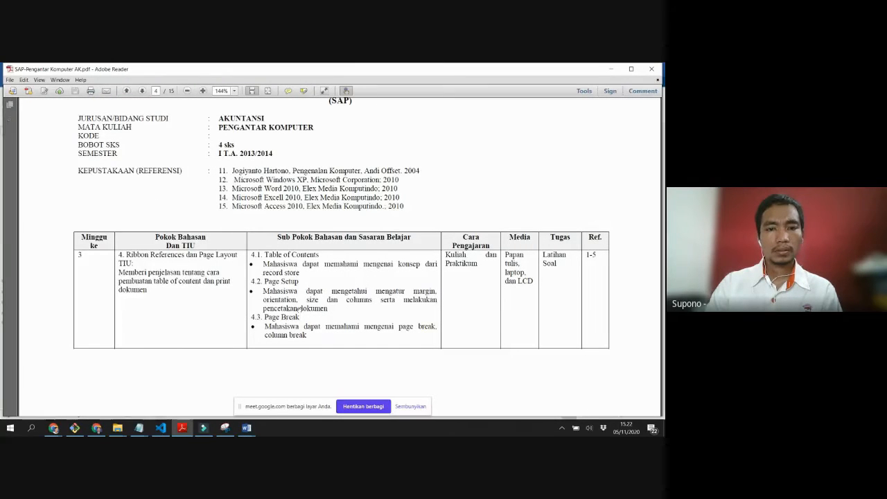
Step: Back in Word's Latihan-01 document, narrow the table's No. column to about 1.5 cm and Nama to about 7 cm, and remove the periods after 3 and 4
mouse_move(246, 428)
left_click(295, 388)
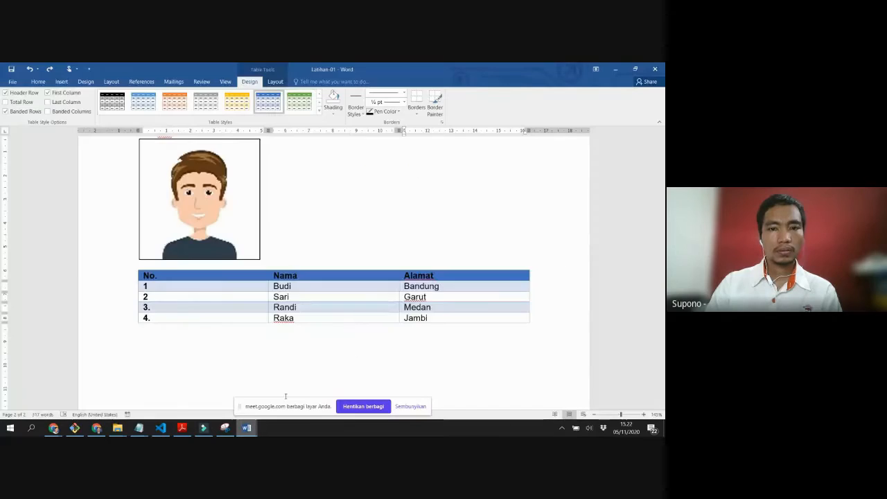
scroll(289, 275, "up", 20)
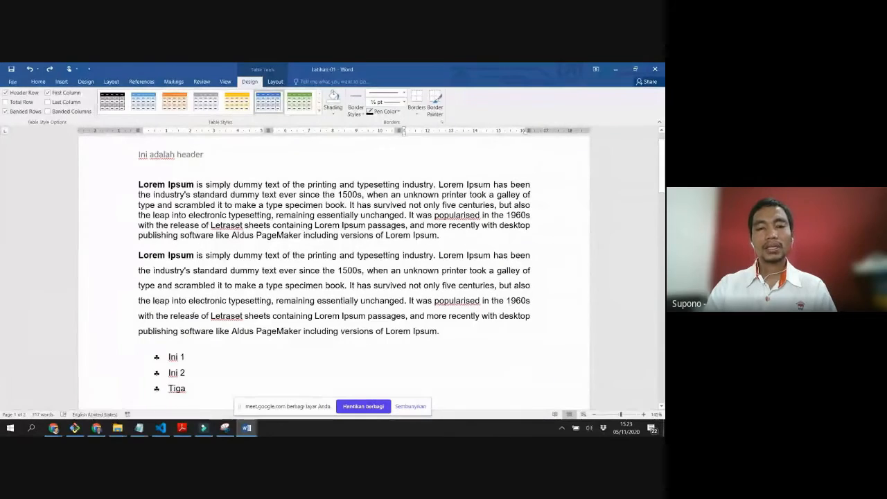
scroll(185, 316, "down", 15)
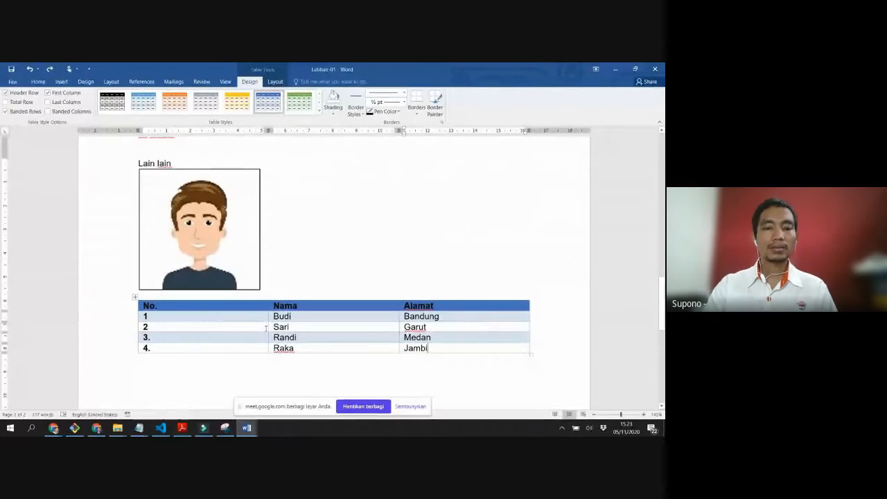
left_click_drag(268, 318, 175, 319)
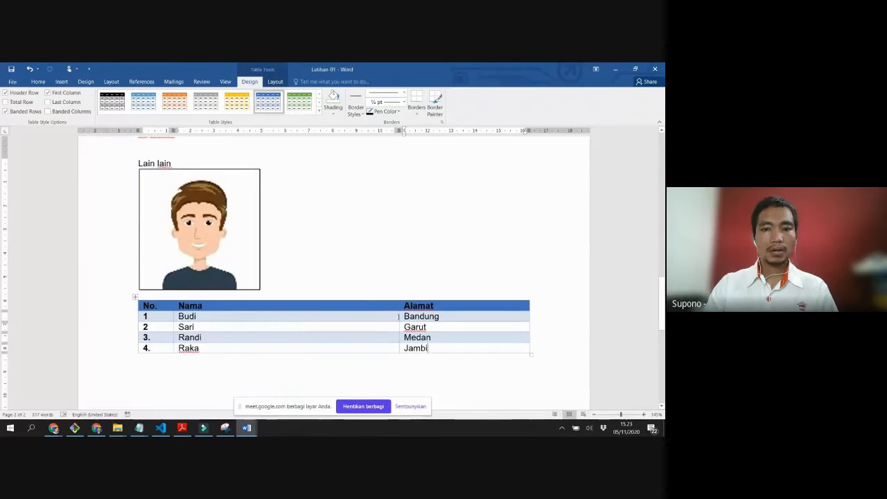
left_click_drag(399, 317, 347, 326)
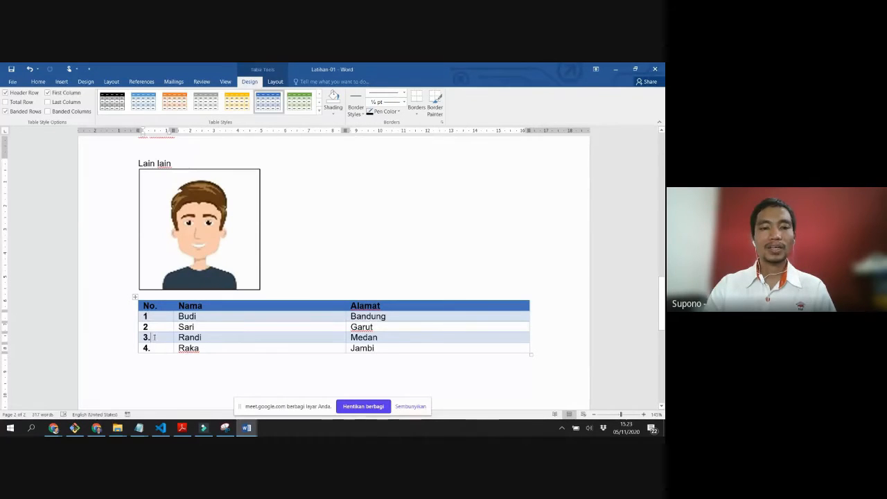
key("BackSpace")
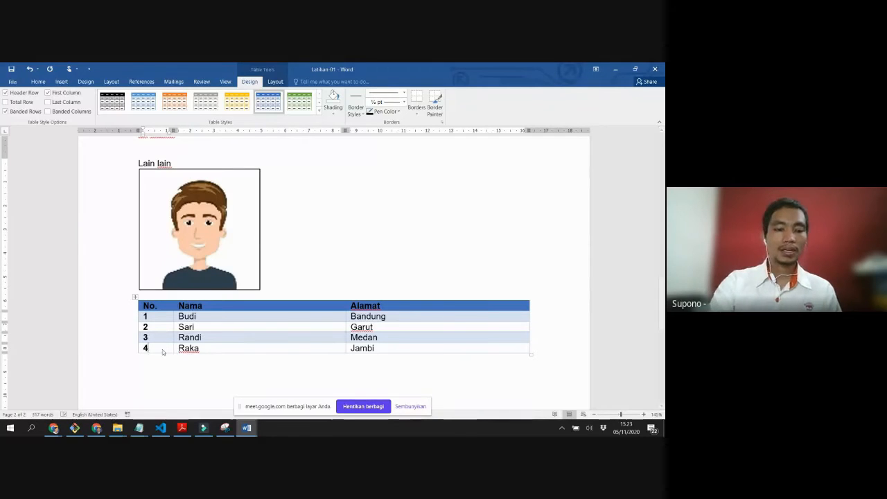
key("BackSpace")
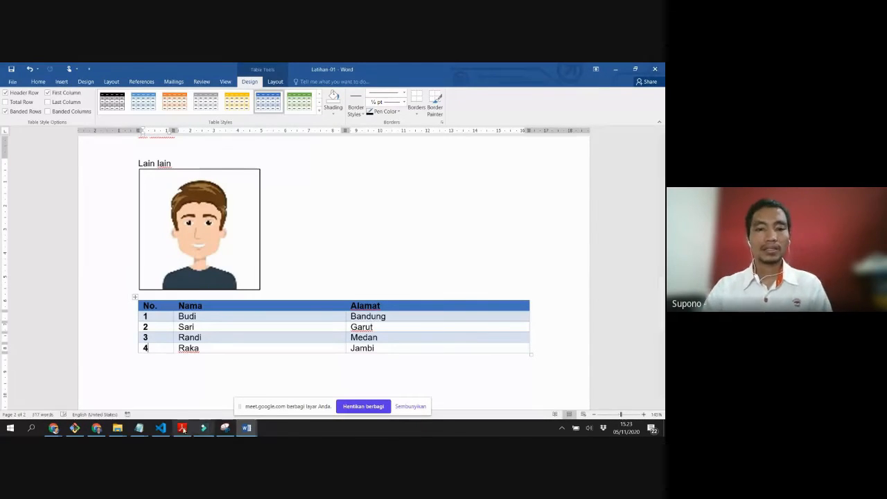
Step: Switch to the Google Meet call in Chrome and pin the speaking student's video
left_click(96, 428)
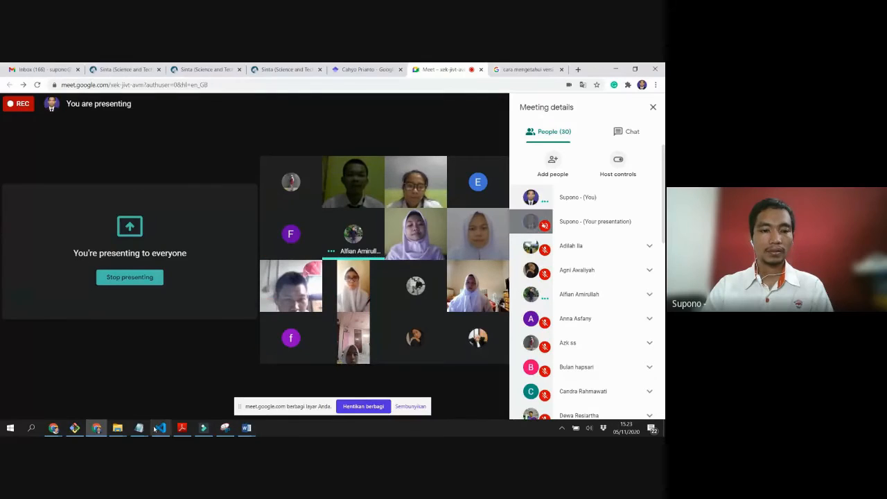
mouse_move(53, 430)
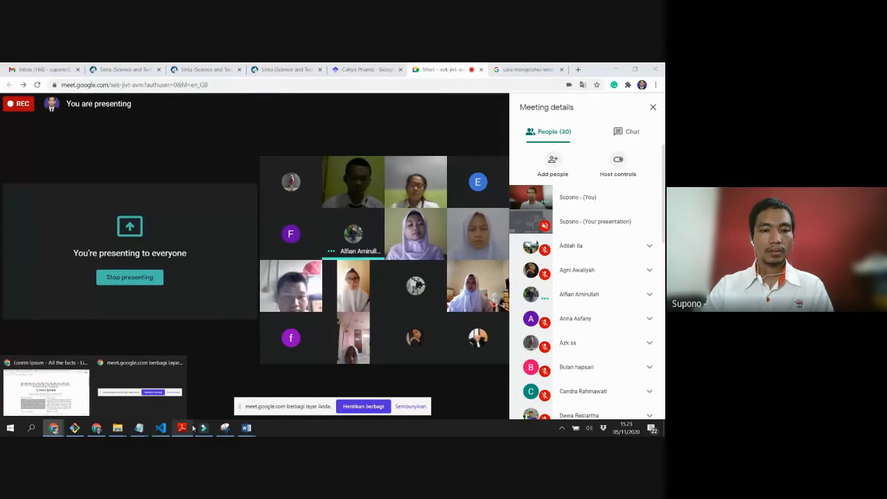
left_click(99, 432)
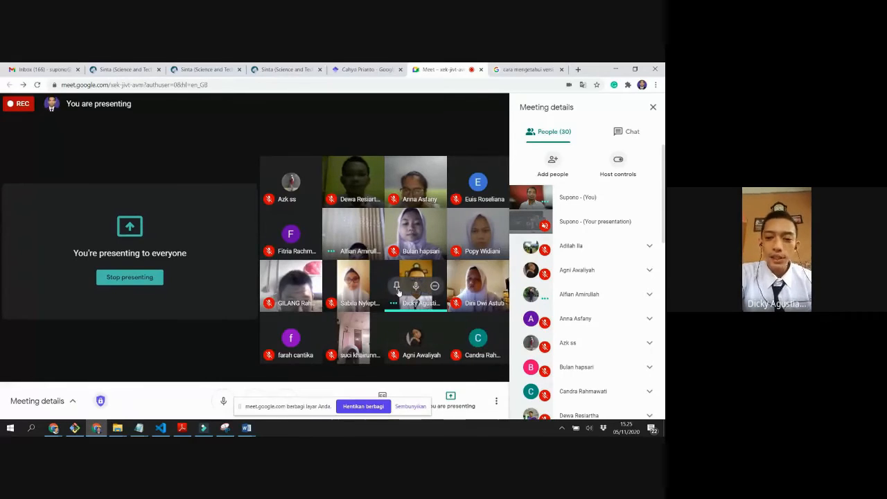
left_click(395, 285)
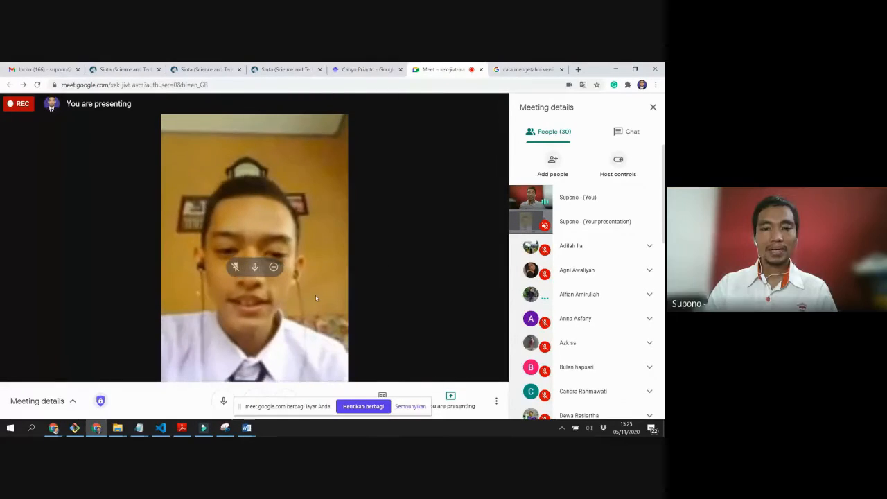
Step: Switch back to the Latihan-01 document in Word, delete all the footer content and return to the body text
mouse_move(245, 430)
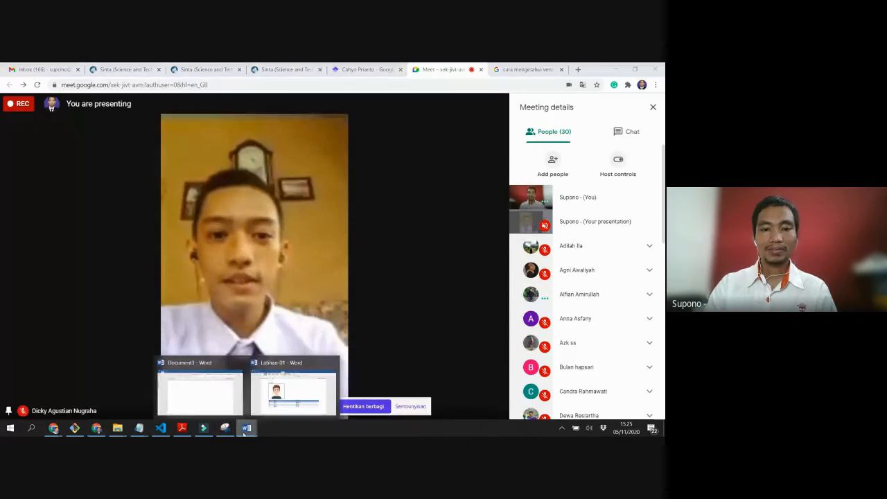
left_click(293, 393)
scroll(322, 228, "down", 6)
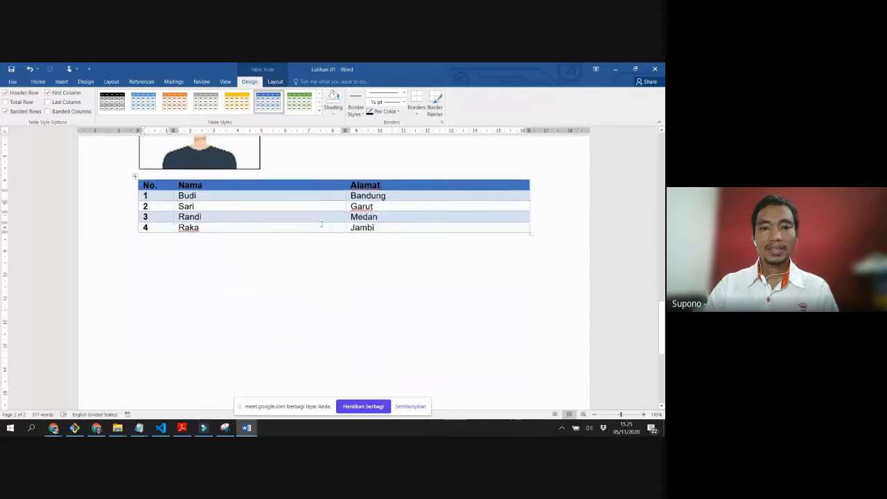
scroll(321, 228, "up", 5)
scroll(321, 228, "up", 10)
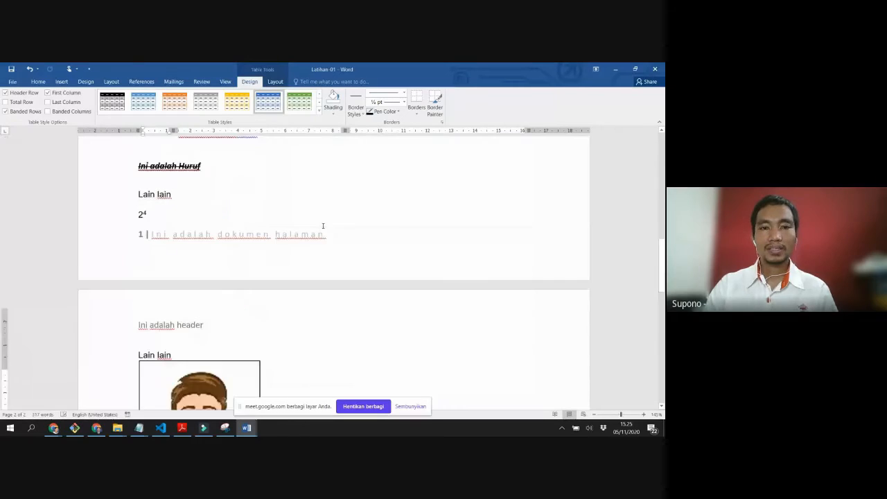
scroll(284, 305, "down", 1)
double_click(288, 289)
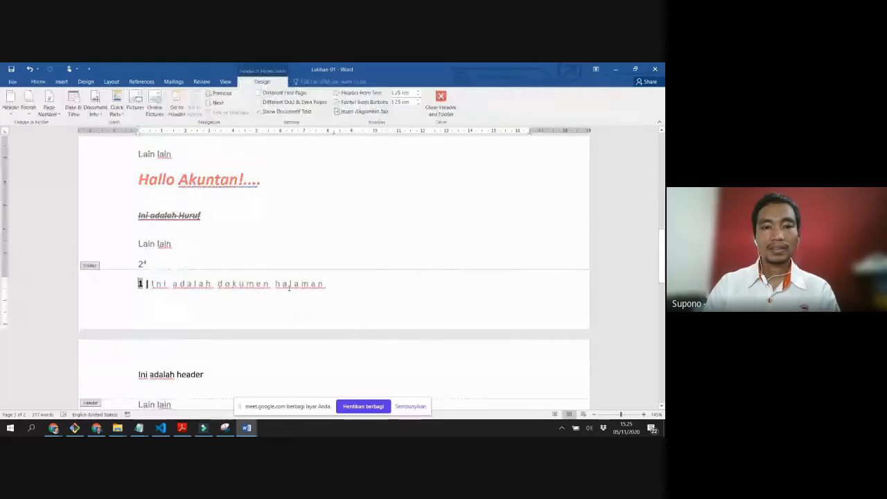
key("ctrl+a")
key("Delete")
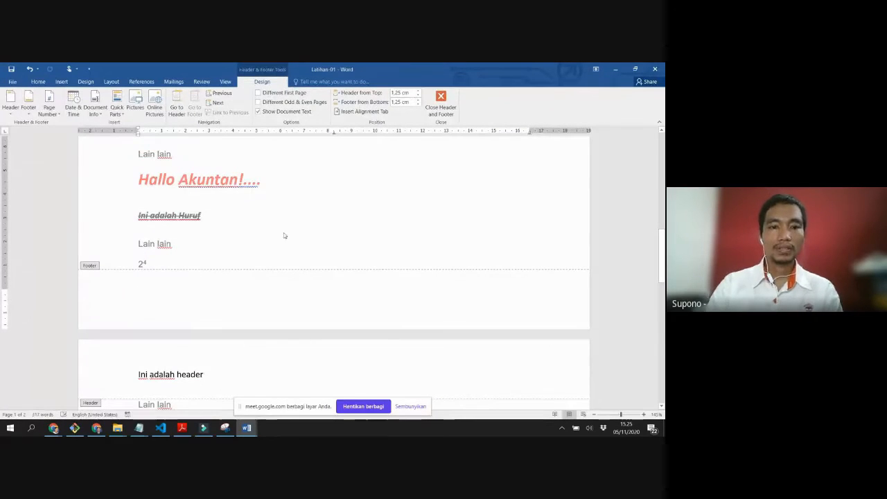
double_click(288, 217)
Step: Insert a page break below the table and enter "Test halaman ini halaman 3" on the new page
scroll(301, 214, "down", 3)
scroll(305, 222, "down", 8)
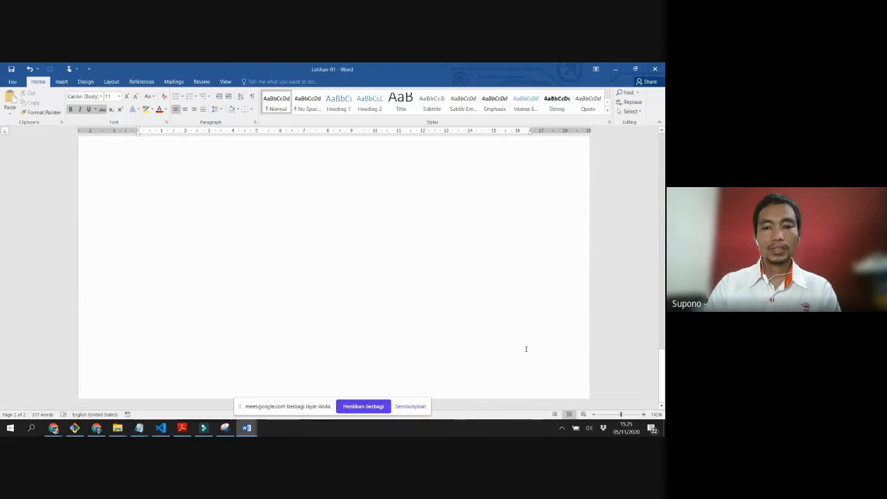
scroll(410, 264, "up", 5)
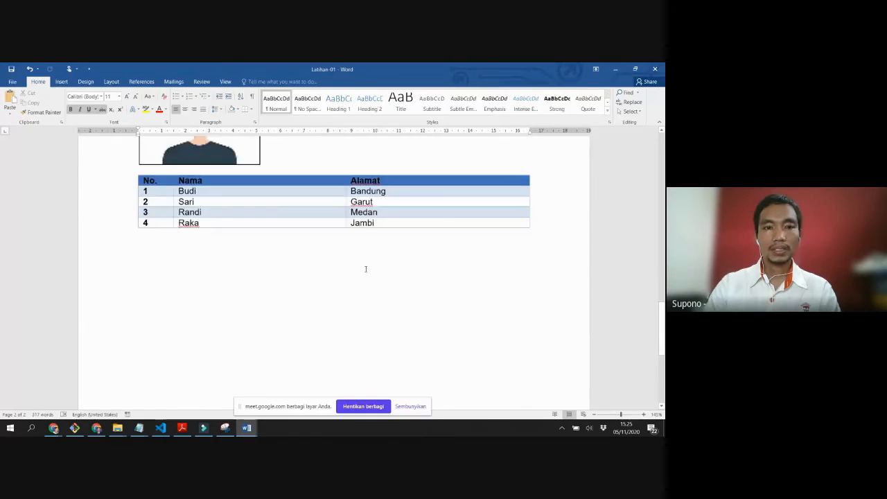
left_click(267, 307)
key("ctrl+Return")
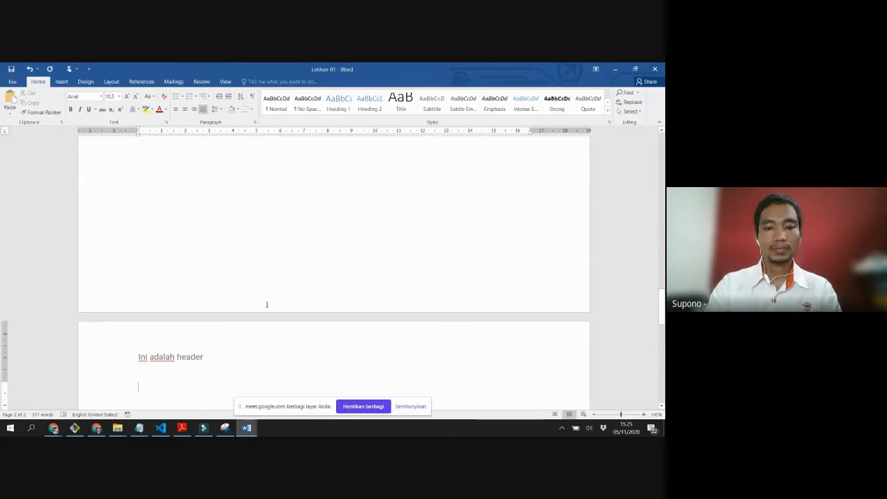
type("T")
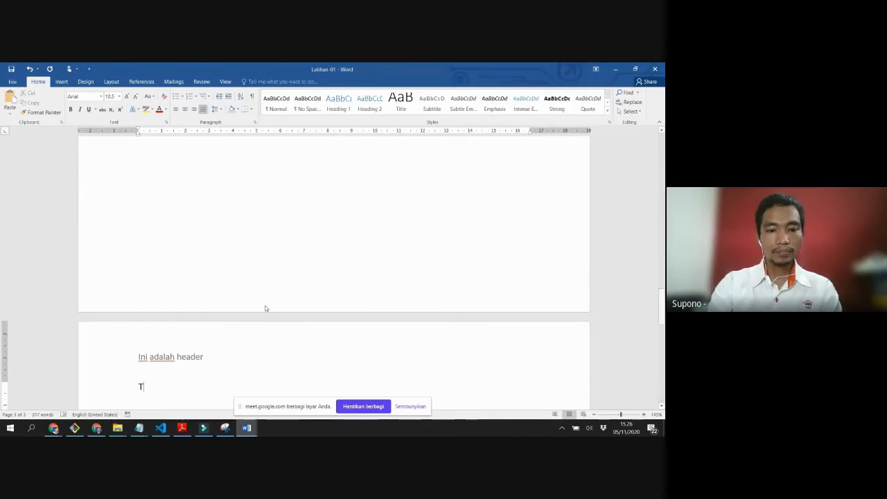
type("est halaman ")
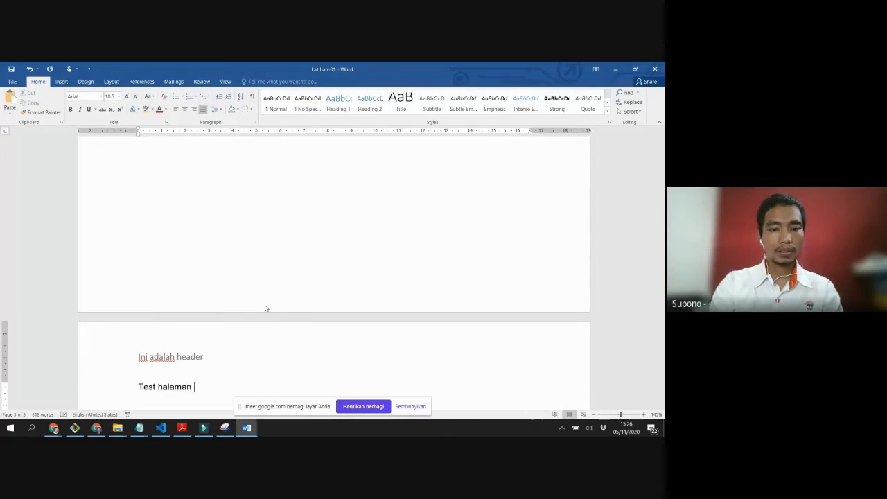
type("ini hala")
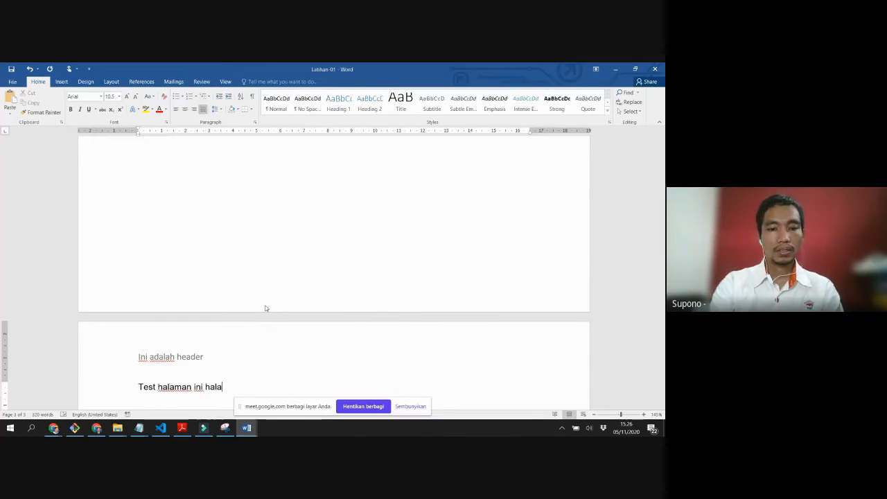
type("man 3")
Step: Insert a page break after the page 3 text and enter "Ini halaman terakhir" on the new page
key("ctrl+Return")
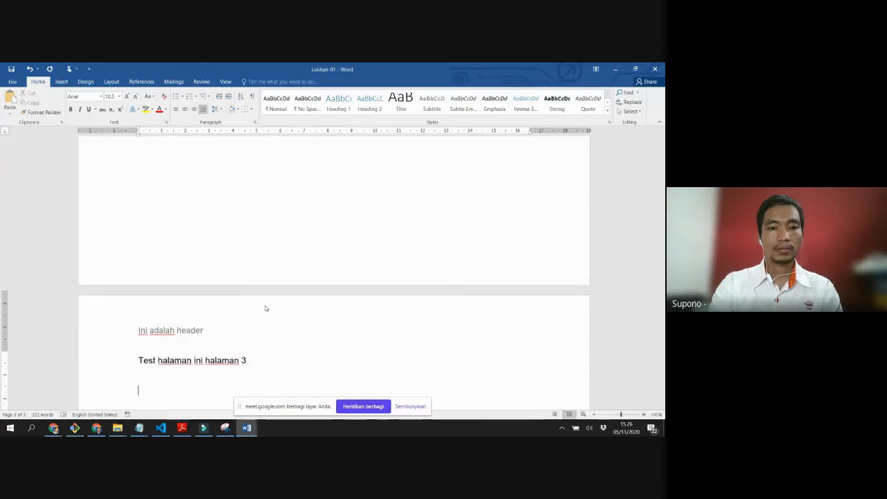
type("Ini h")
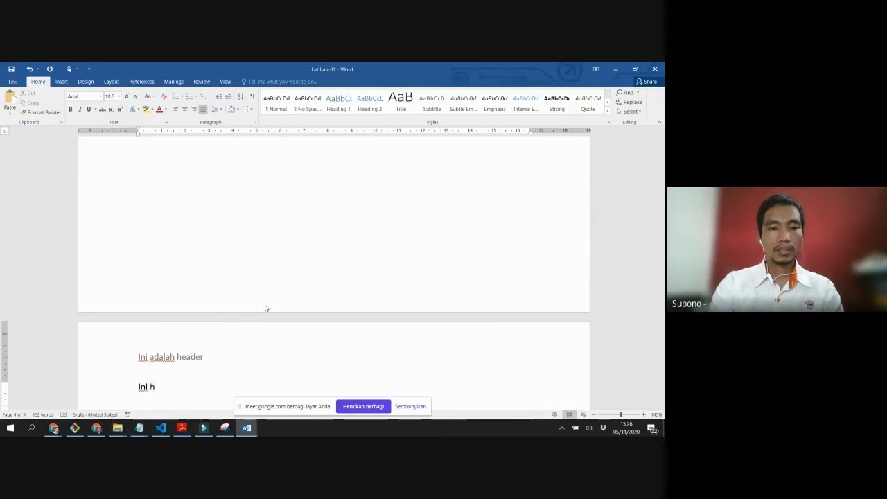
type("alaman terakhir")
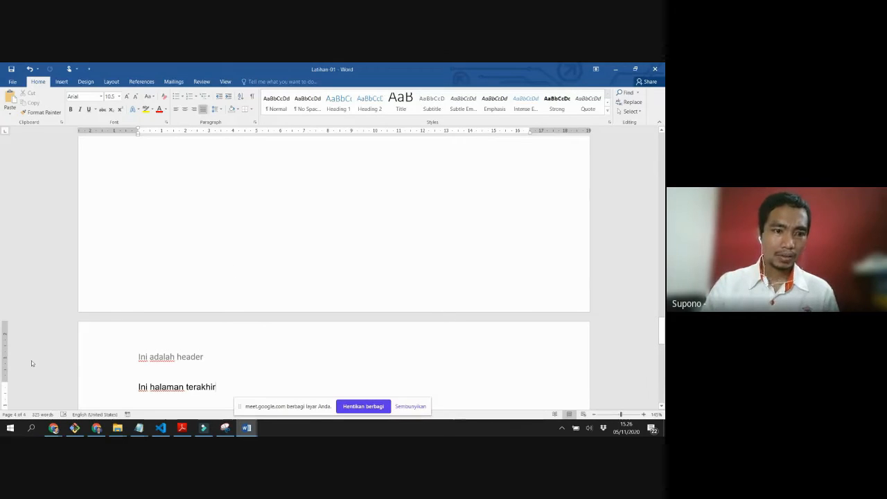
Step: Insert the built-in Blank footer, delete its "[Type here]" placeholder and return to the body text
scroll(198, 257, "up", 10)
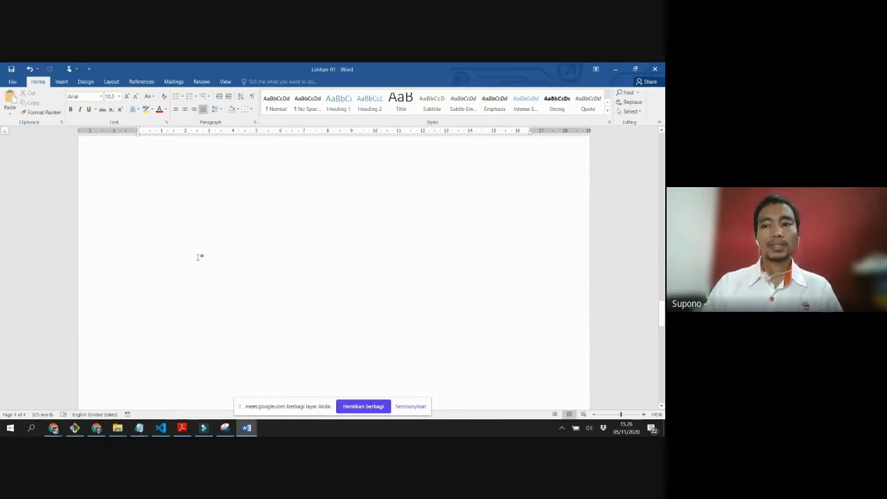
scroll(198, 257, "up", 15)
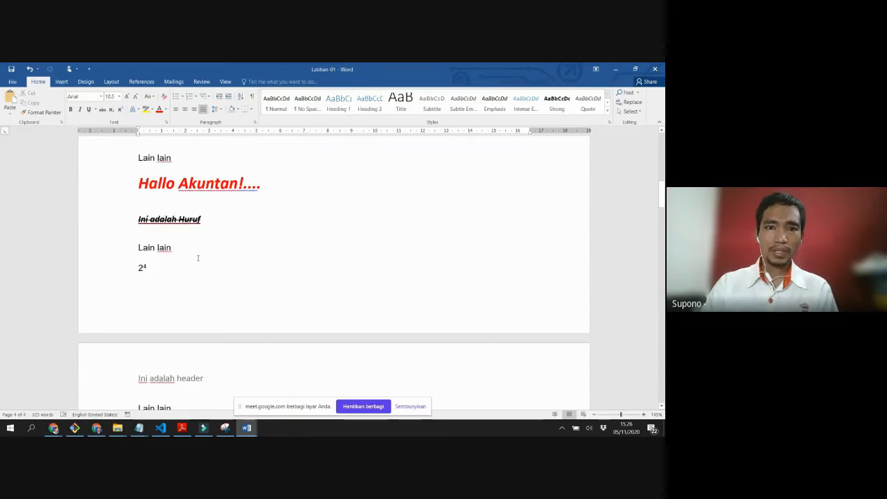
scroll(198, 259, "up", 7)
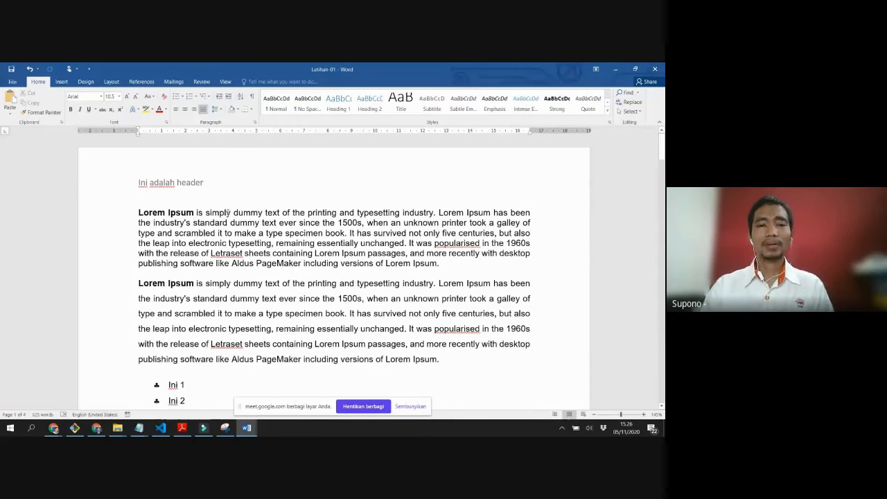
scroll(227, 213, "down", 3)
scroll(228, 210, "down", 10)
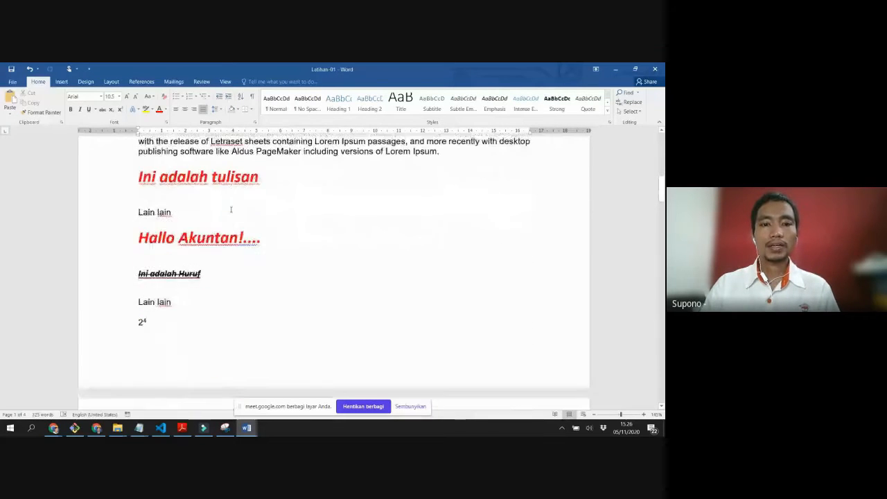
left_click(62, 82)
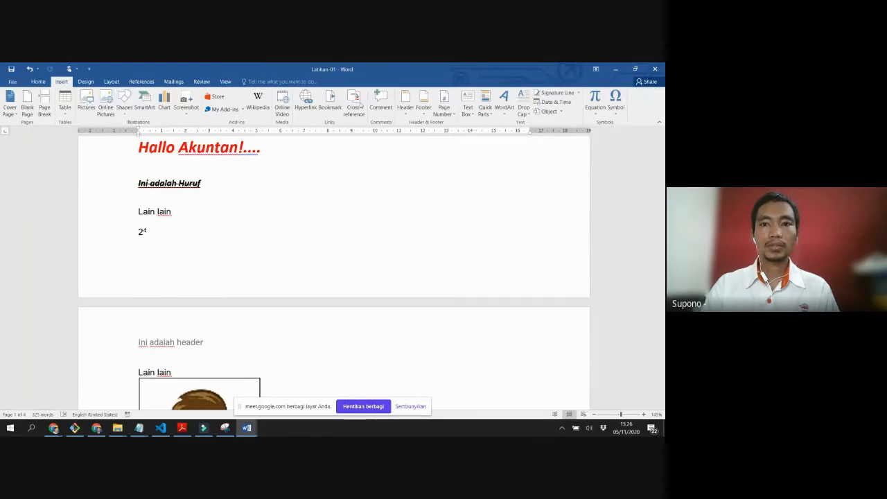
left_click(423, 108)
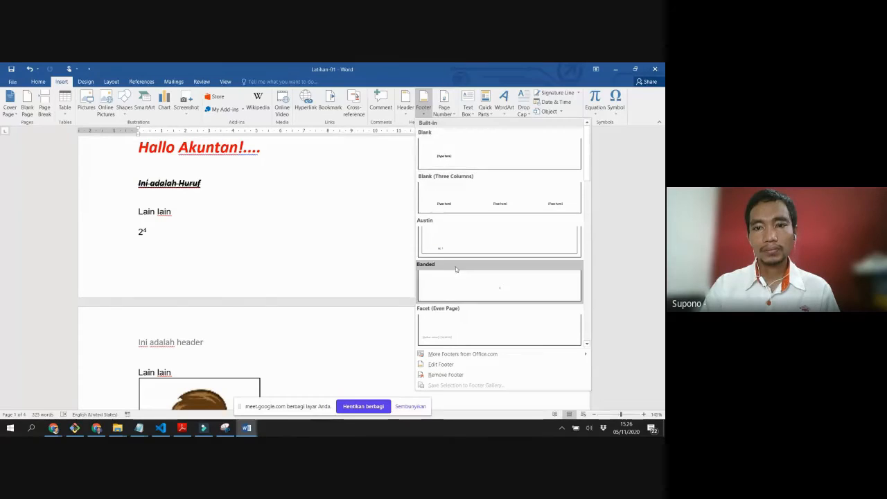
left_click(459, 144)
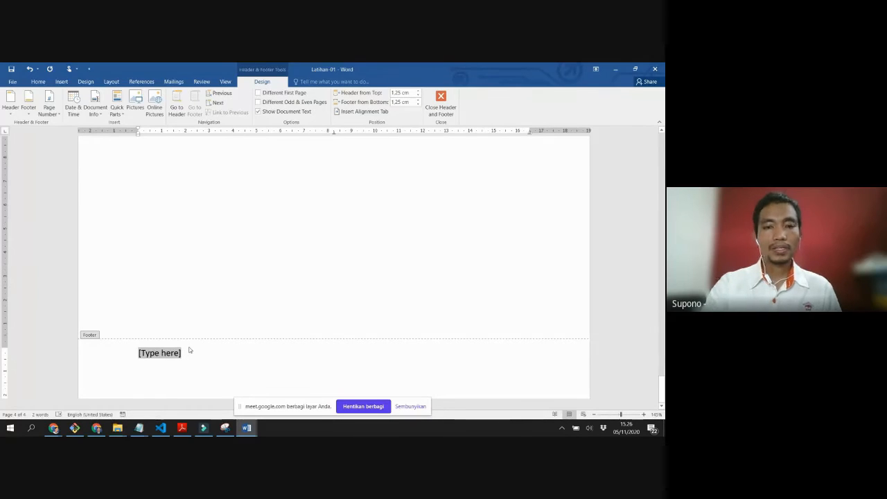
key("Delete")
double_click(225, 302)
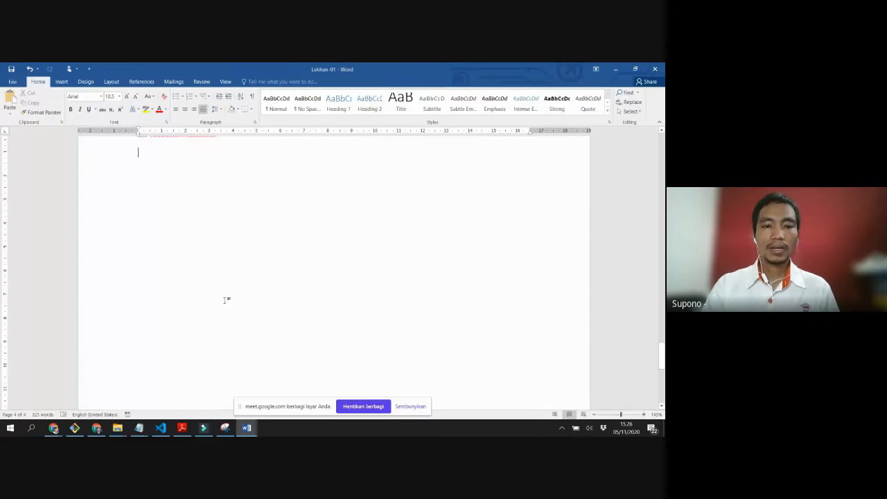
Step: Try the built-in Austin footer, check its page numbers across the pages, and undo it before returning to the body text
scroll(226, 301, "up", 9)
scroll(380, 254, "down", 3)
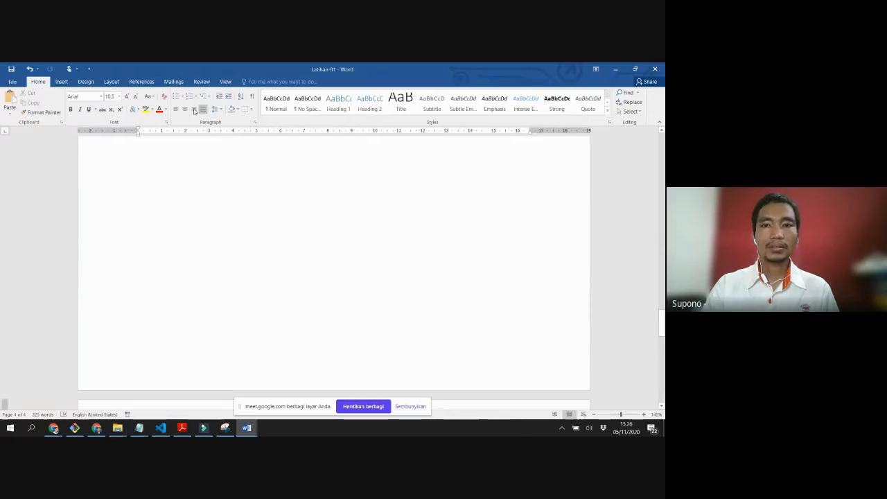
left_click(62, 81)
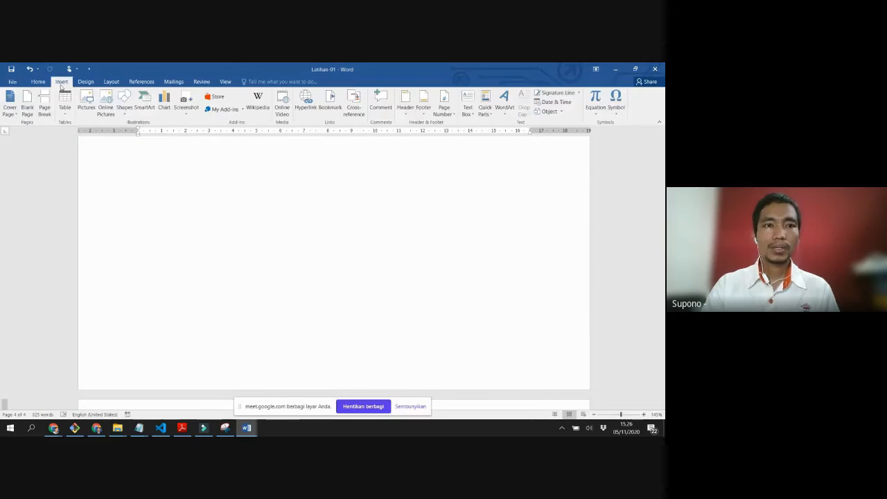
left_click(423, 111)
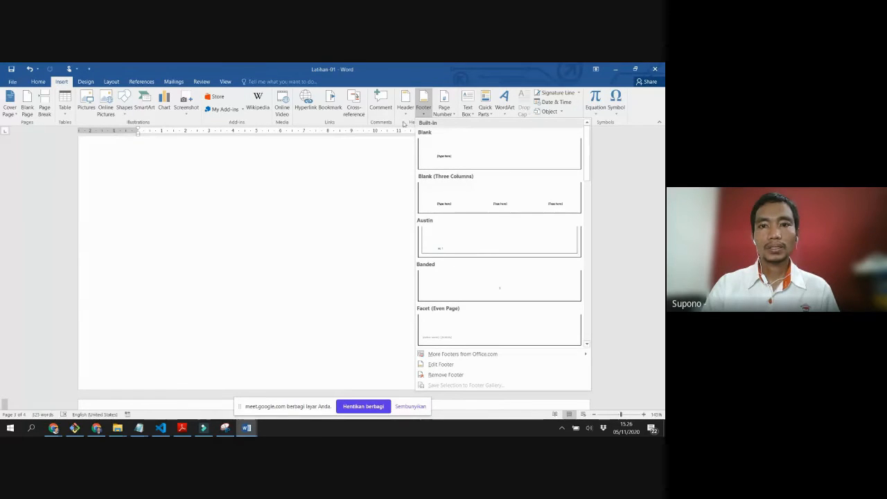
left_click(456, 239)
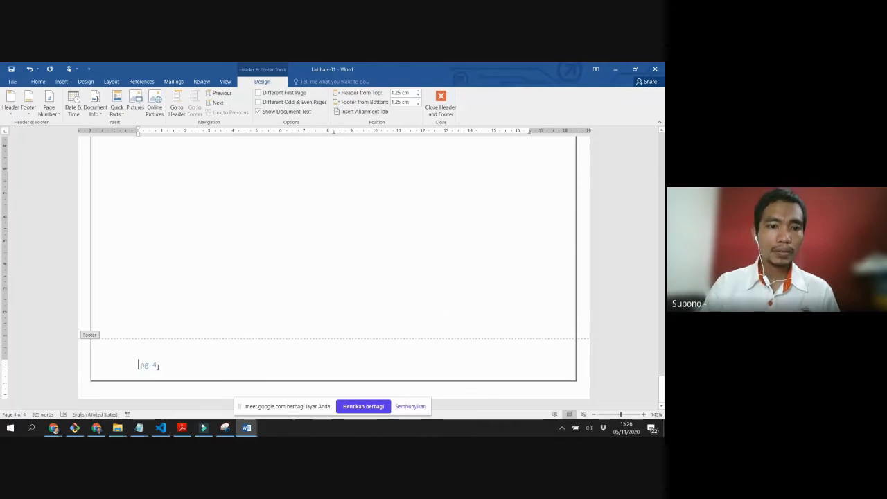
scroll(157, 364, "up", 10)
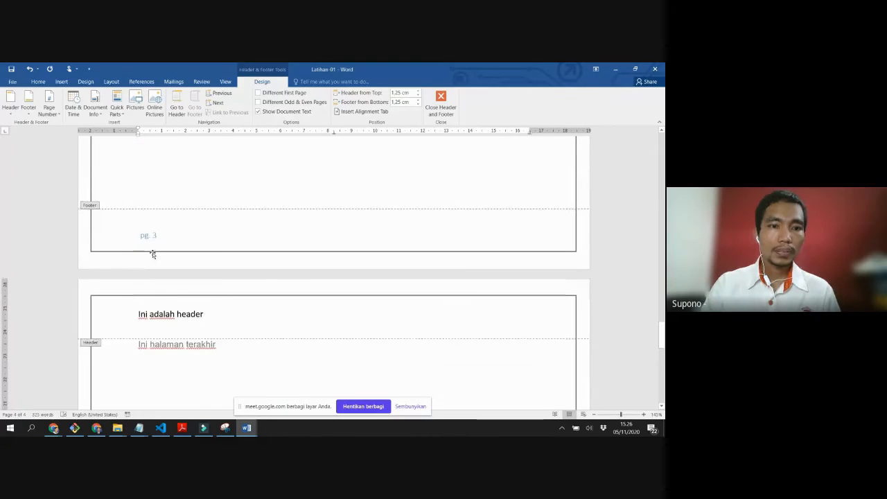
scroll(152, 254, "up", 10)
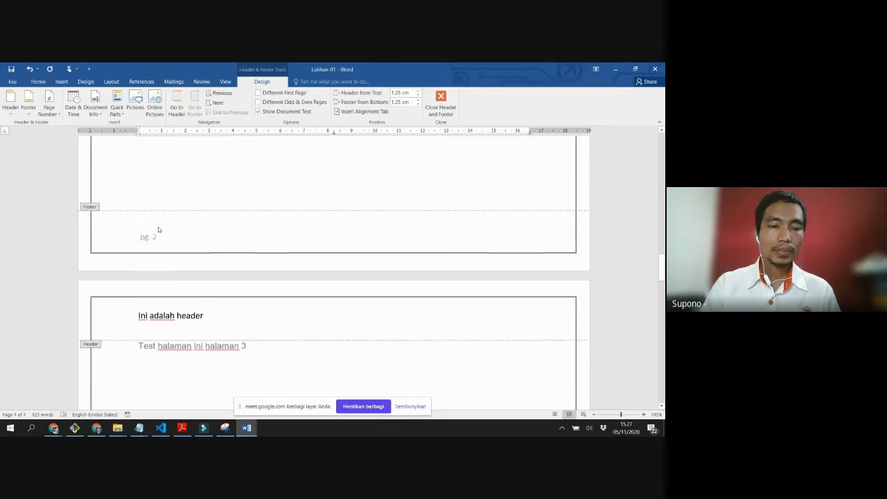
scroll(158, 227, "up", 10)
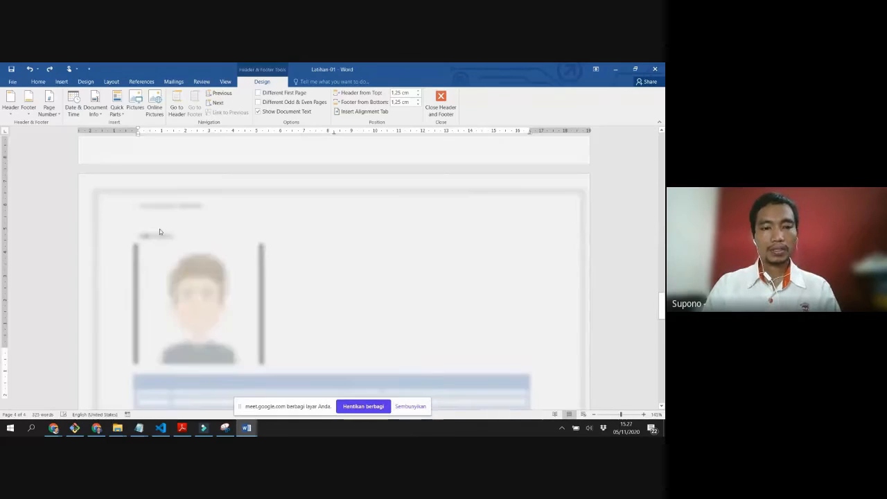
scroll(159, 231, "down", 10)
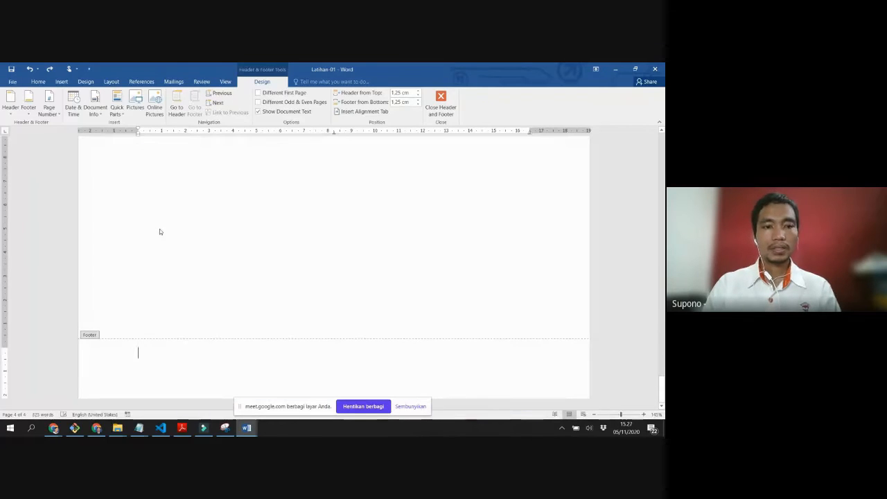
double_click(325, 244)
Step: Insert the built-in Blank footer again and clear its "[Type here]" placeholder, keeping the footer open for editing
scroll(325, 244, "up", 10)
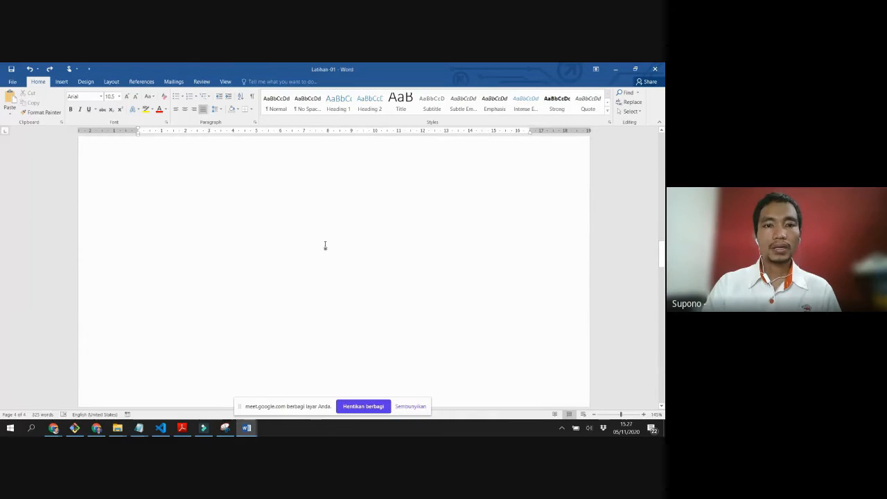
scroll(325, 244, "up", 20)
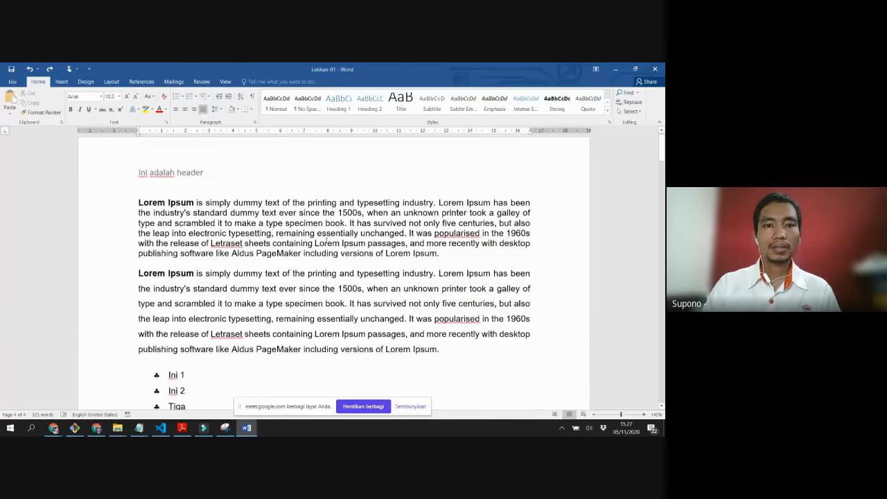
scroll(325, 239, "down", 10)
left_click(61, 82)
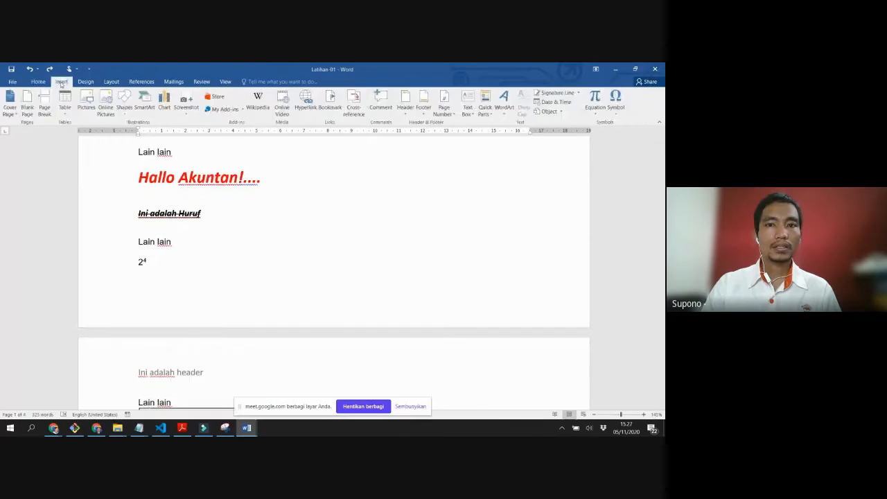
left_click(423, 103)
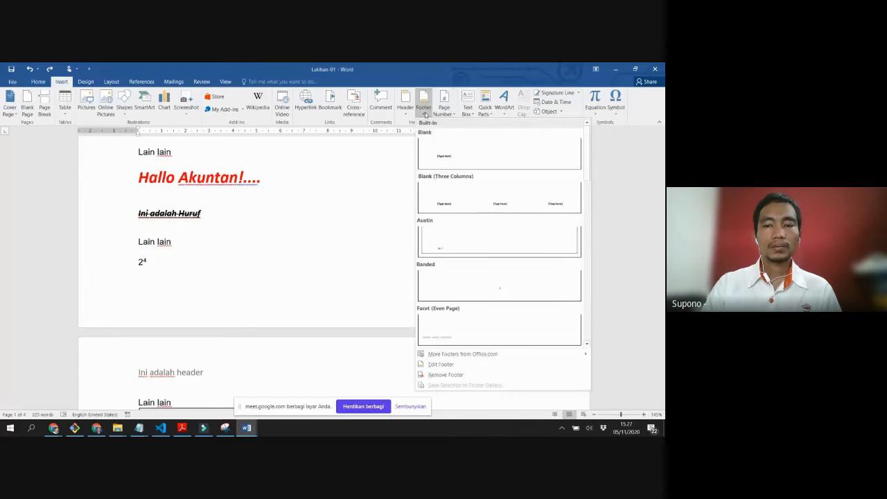
left_click(436, 148)
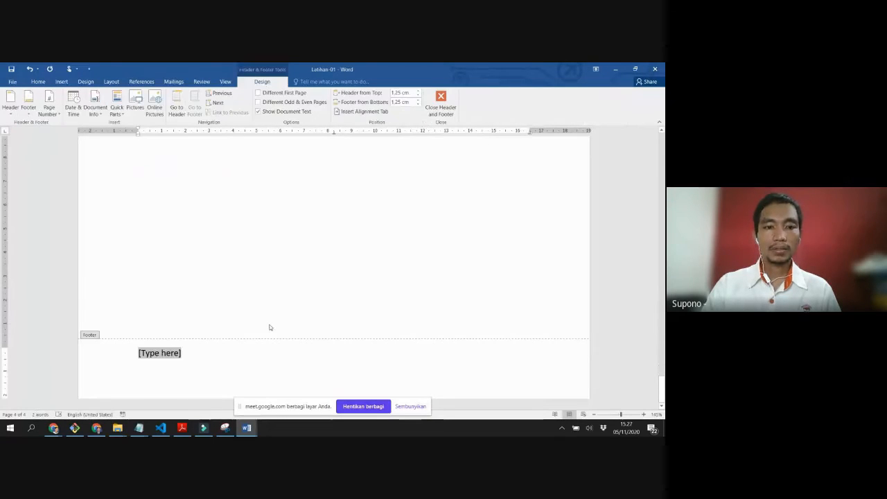
key("Delete")
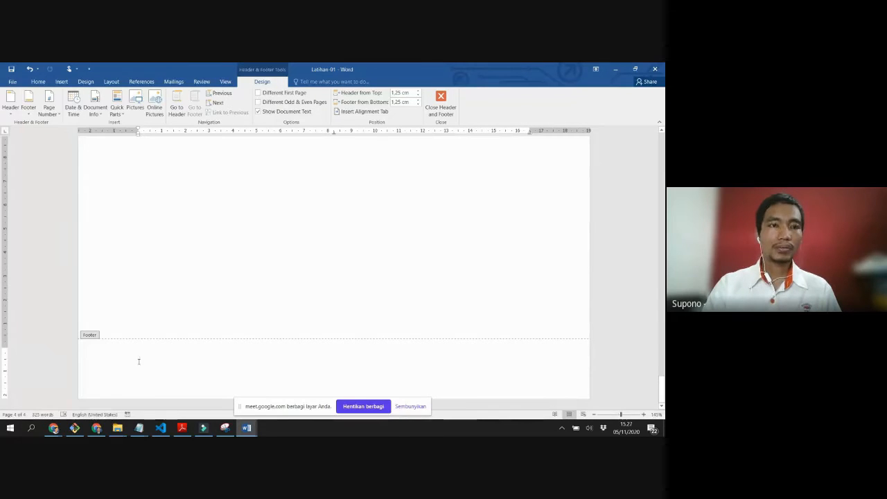
Step: Add page numbers at the bottom of the page in the Plain Number 1 style and check them across the pages
left_click(54, 112)
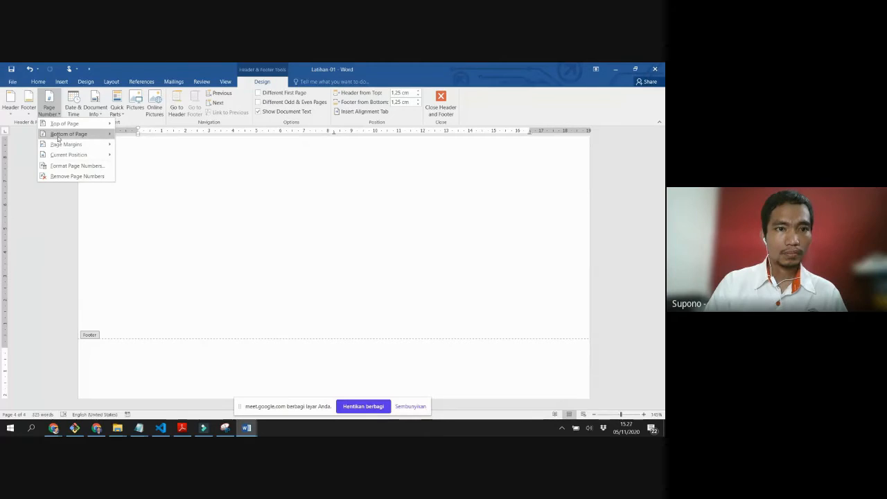
mouse_move(58, 136)
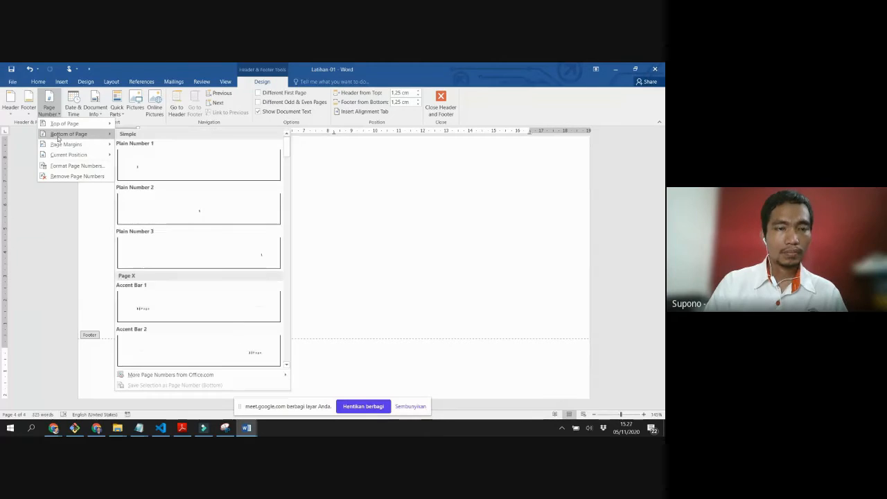
left_click(136, 171)
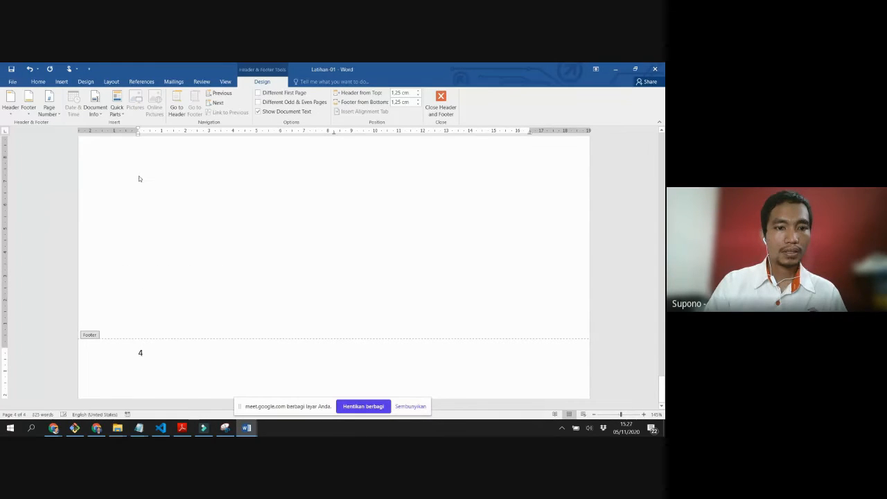
scroll(176, 320, "up", 15)
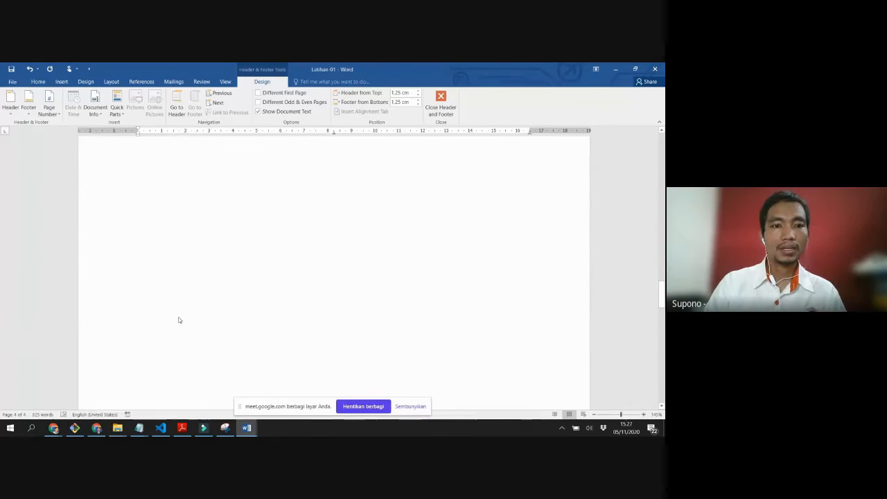
scroll(182, 316, "up", 15)
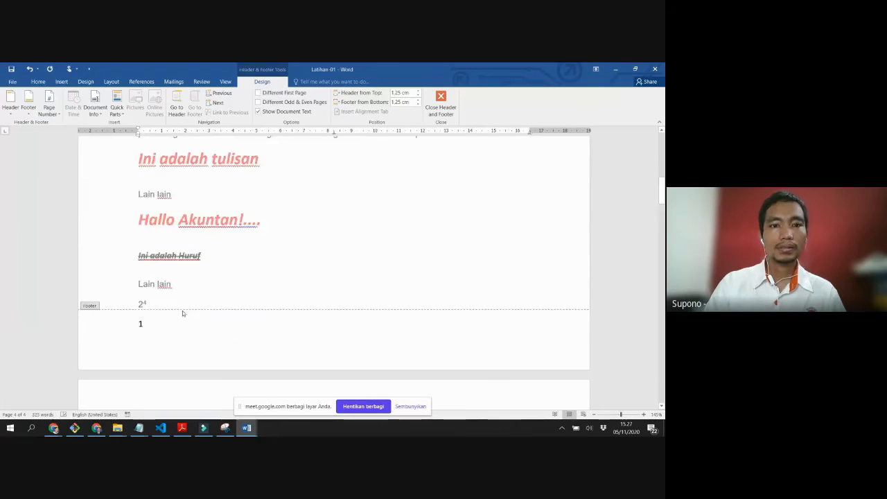
scroll(182, 312, "up", 1)
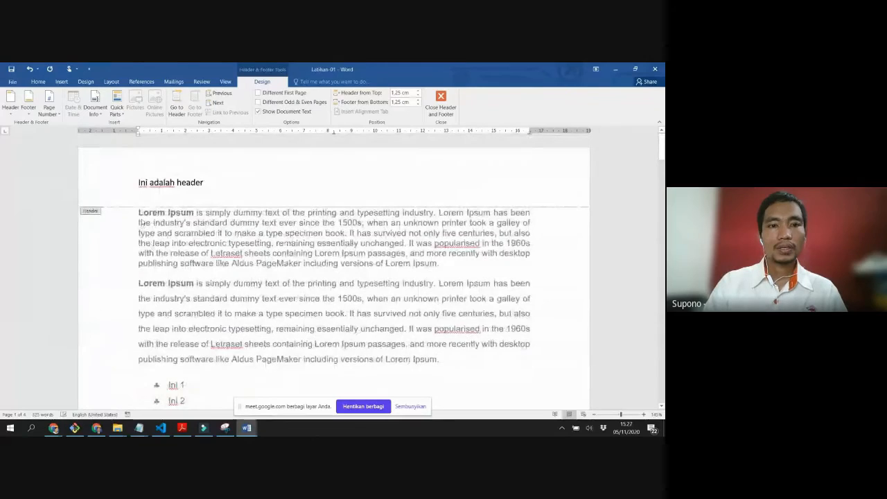
scroll(180, 294, "down", 12)
scroll(180, 293, "up", 10)
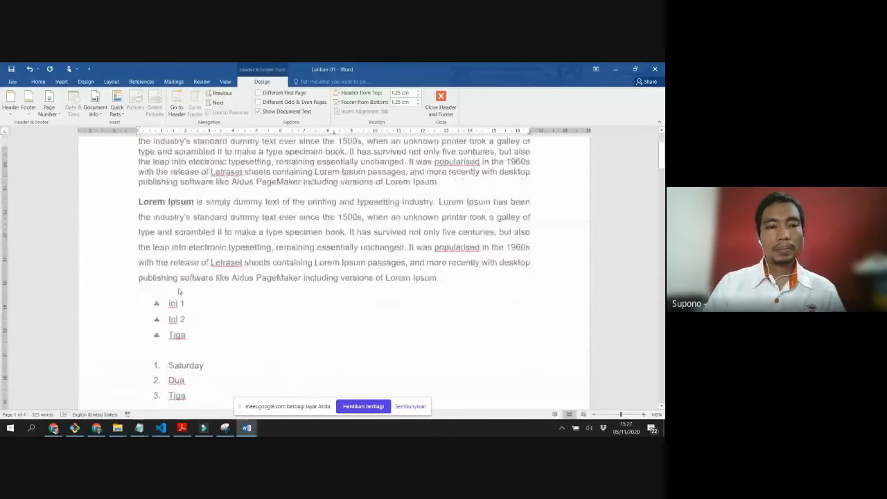
scroll(178, 292, "up", 3)
Step: Return to the body text and insert a page break before the first Lorem Ipsum paragraph, showing several pages side by side
double_click(140, 212)
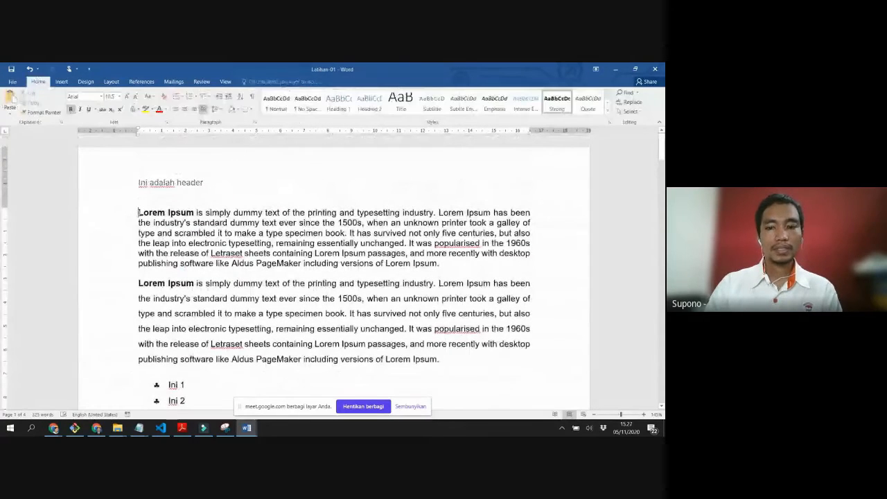
key("ctrl+Return")
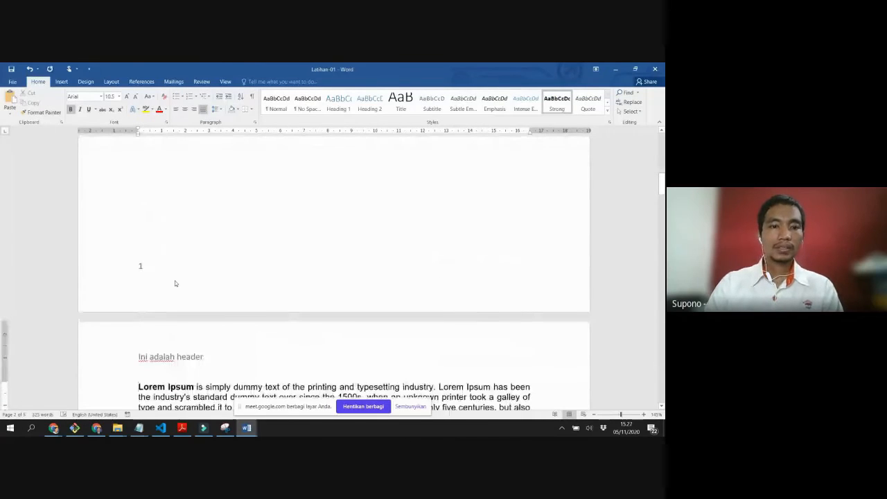
scroll(175, 283, "down", 1)
scroll(178, 271, "up", 5)
scroll(176, 271, "down", 11, "ctrl")
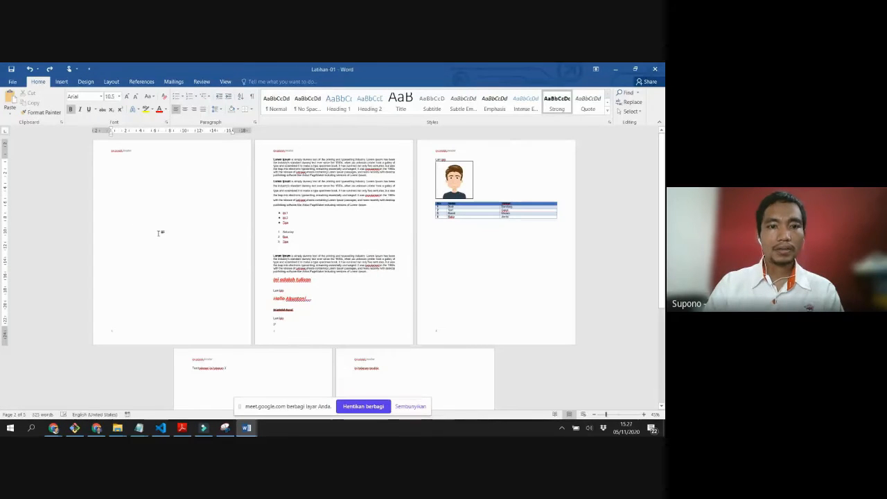
Step: Add blank lines and the word "Ini" above the first Lorem Ipsum paragraph
left_click(164, 201)
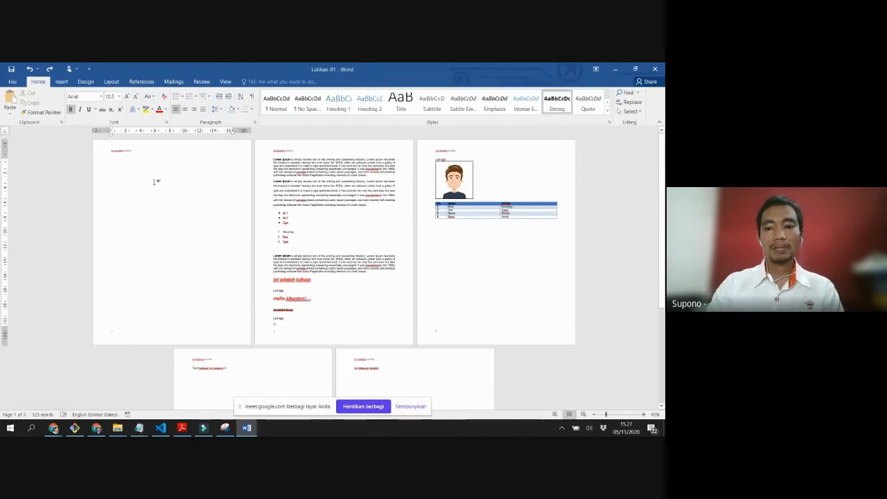
key("Return")
key("Return")
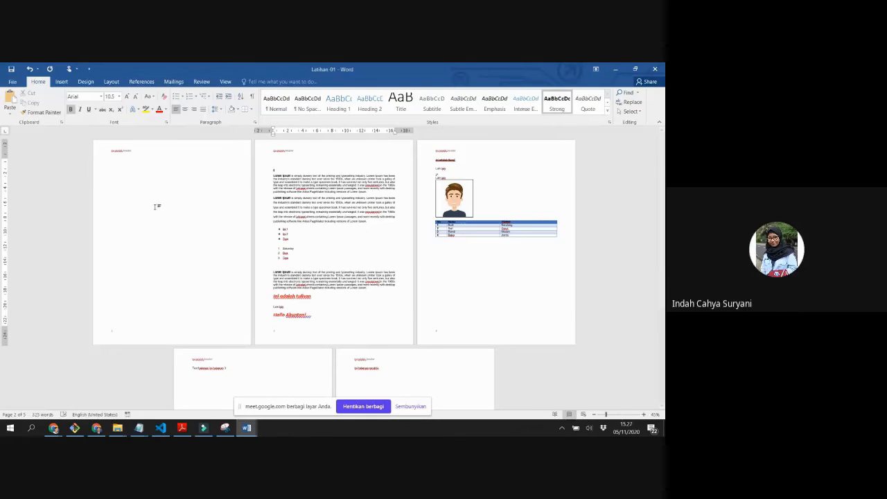
scroll(85, 242, "up", 5, "ctrl")
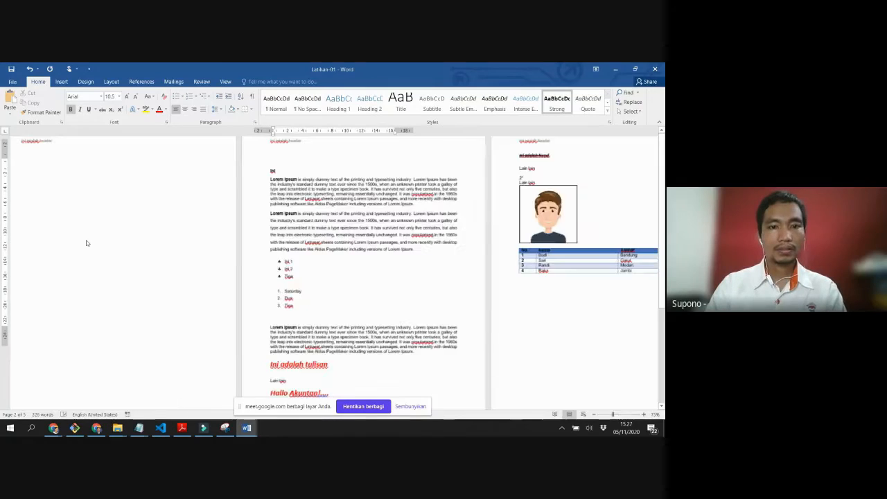
scroll(84, 243, "up", 2, "ctrl")
scroll(283, 276, "up", 10)
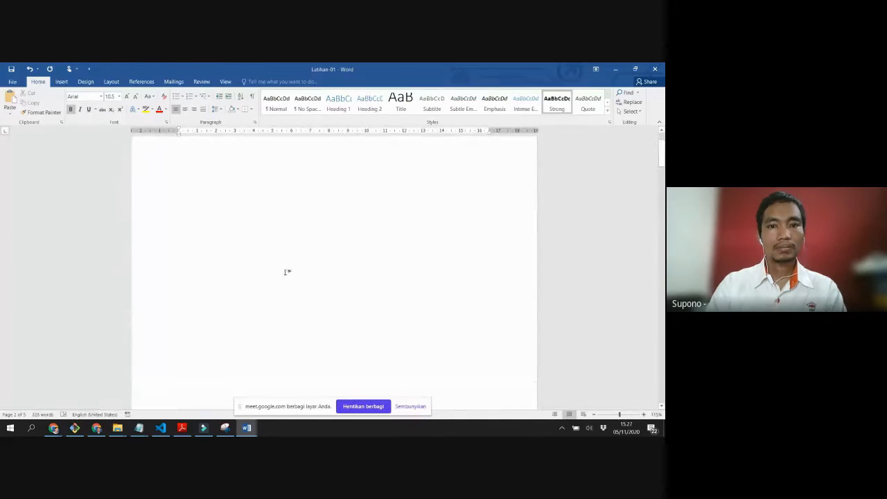
scroll(319, 247, "up", 5)
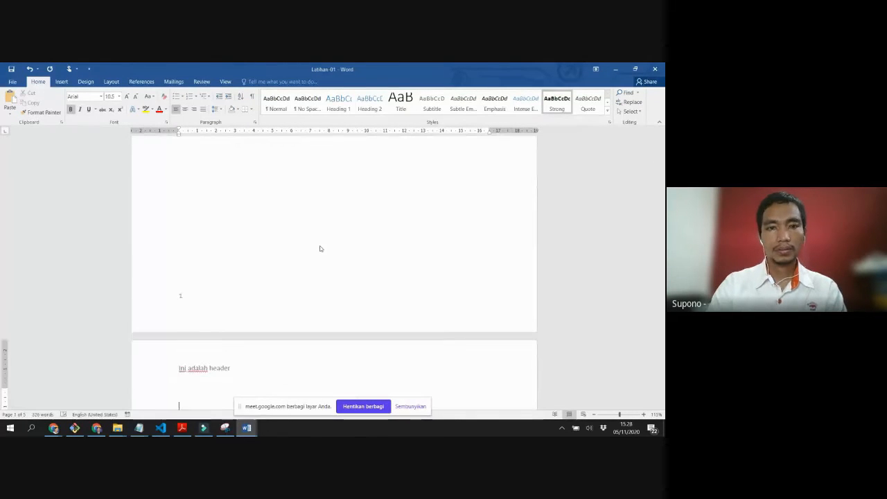
scroll(320, 247, "down", 5)
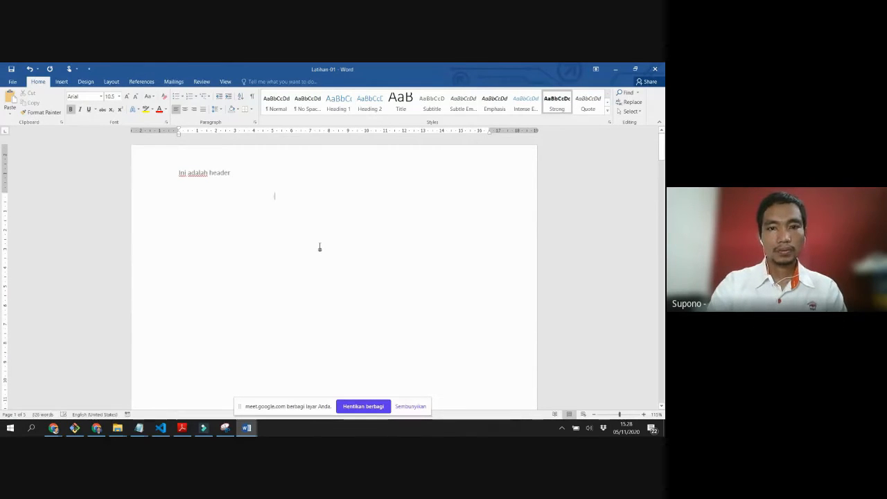
scroll(320, 248, "up", 5)
type("Ini")
Step: Remove the page break and enter the cover title "Ini adalah COVER" on the first line of the document
key("BackSpace")
key("BackSpace")
key("BackSpace")
key("BackSpace")
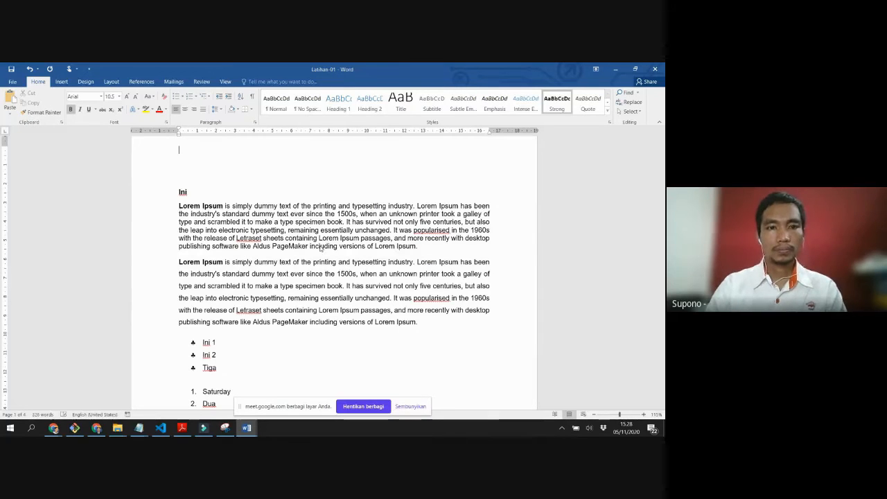
type("Ini ad")
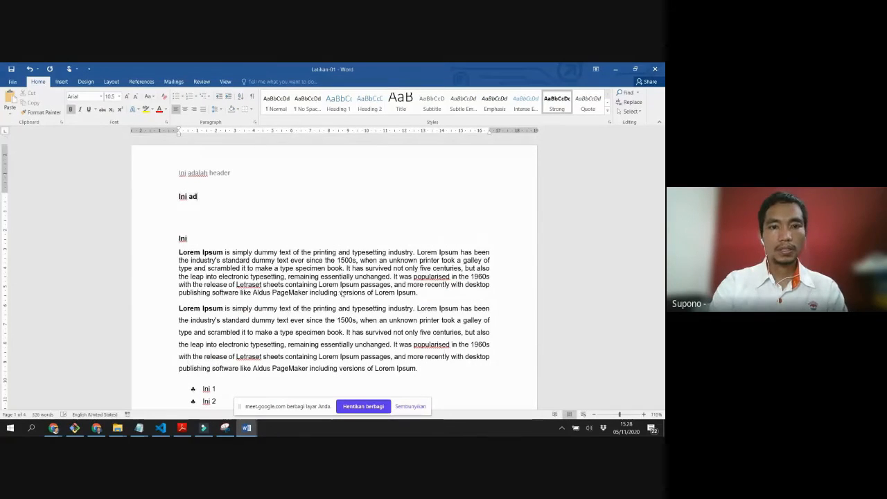
type("alah ")
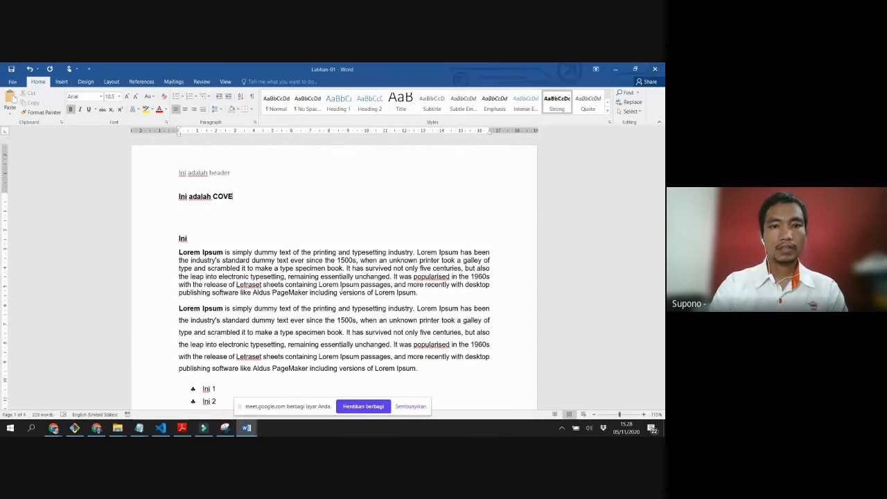
type("COVER")
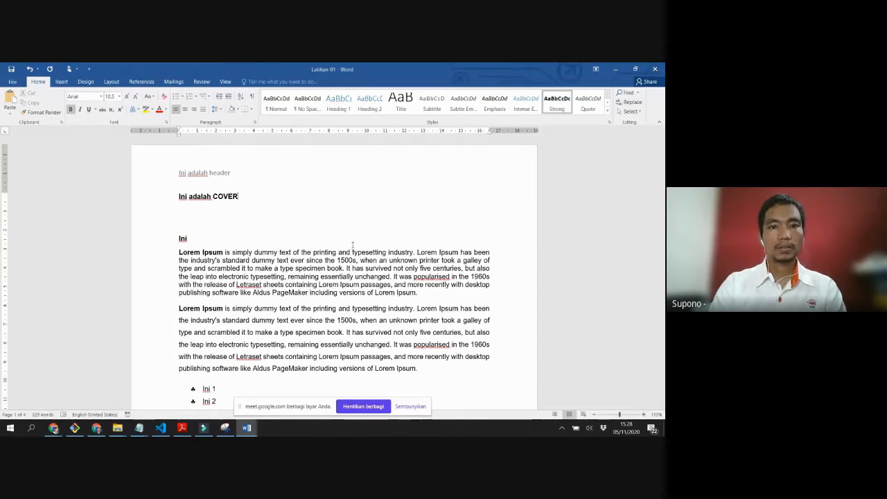
Step: Insert a page break between the cover title and the line "Ini" above the Lorem Ipsum text
left_click(352, 245)
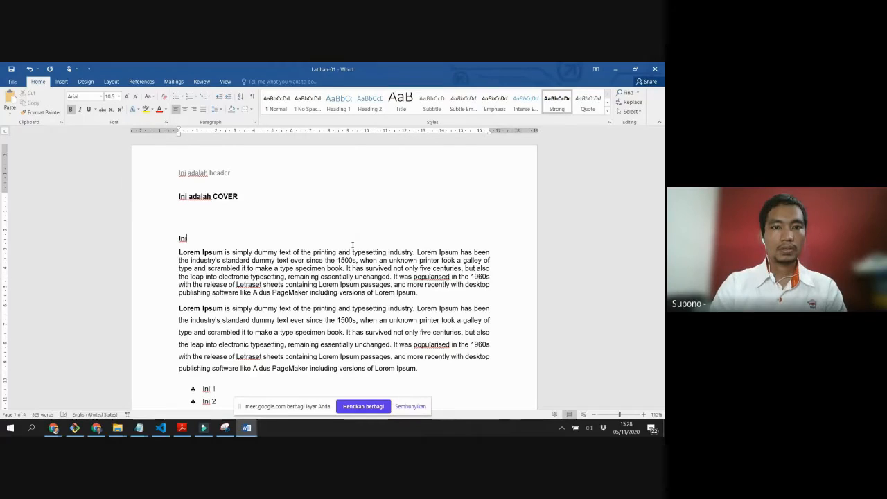
key("ctrl+Return")
scroll(327, 236, "up", 10)
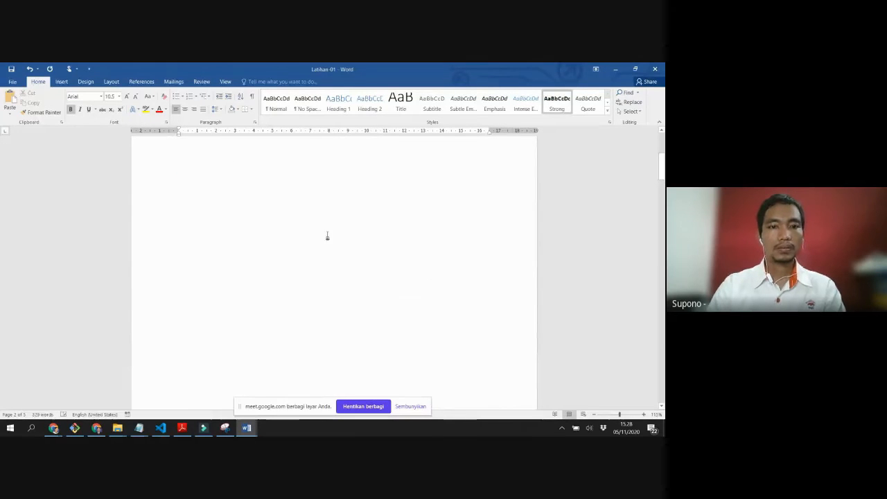
Step: Move the "Ini adalah COVER" title further down the first page by adding several blank lines above it
key("Return")
key("Return")
key("Return")
key("Return")
key("Return")
key("Return")
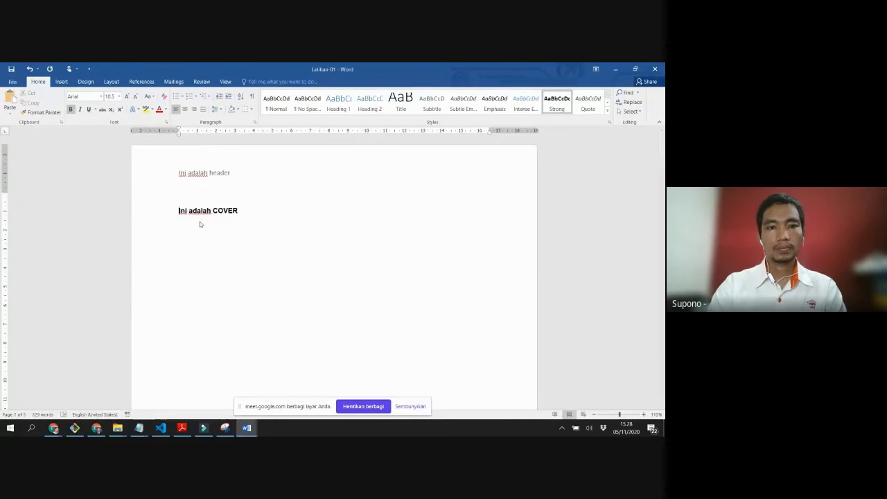
key("Return")
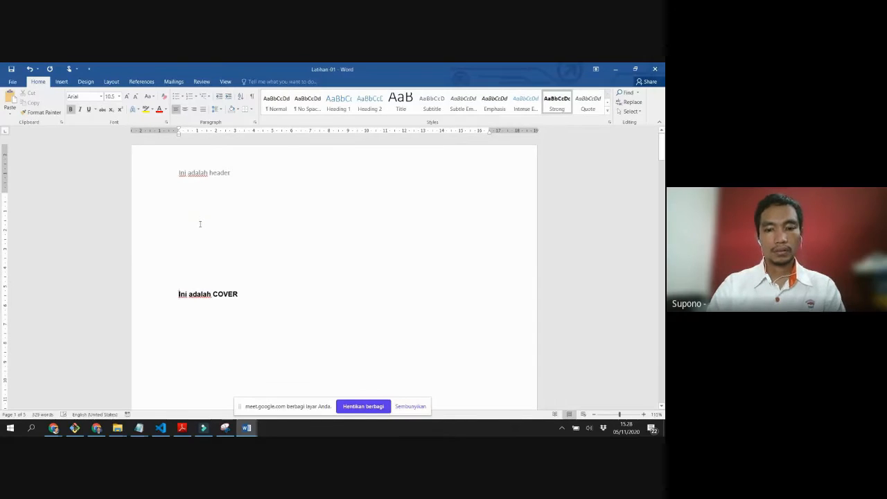
Step: Enlarge the "Ini adalah COVER" title to 18.5 pt and center it on the page
key("shift+End")
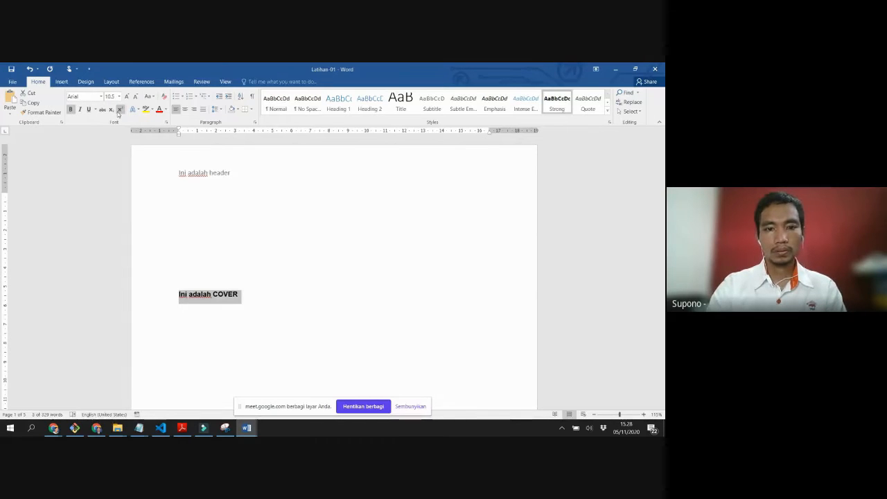
key("ctrl+bracketright")
key("ctrl+bracketright")
key("ctrl+bracketright")
key("ctrl+bracketright")
key("ctrl+bracketright")
key("ctrl+bracketright")
key("ctrl+bracketright")
key("ctrl+bracketright")
key("ctrl+e")
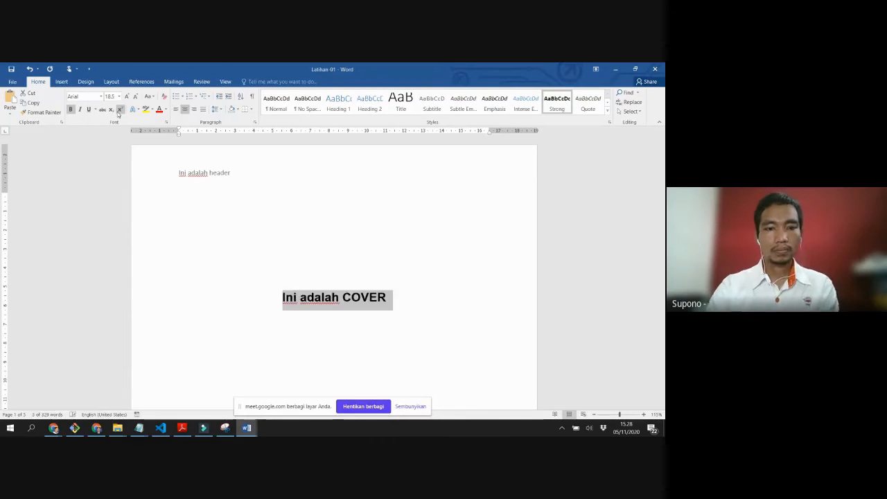
scroll(293, 228, "down", 1)
left_click(296, 227)
Step: Examine the header and page numbers on the cover page and the pages after it
scroll(295, 228, "down", 5, "ctrl")
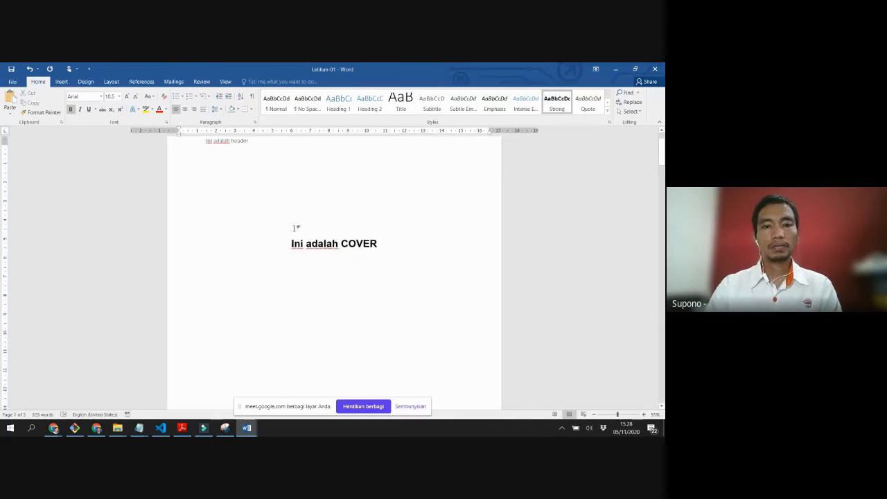
scroll(295, 229, "down", 2, "ctrl")
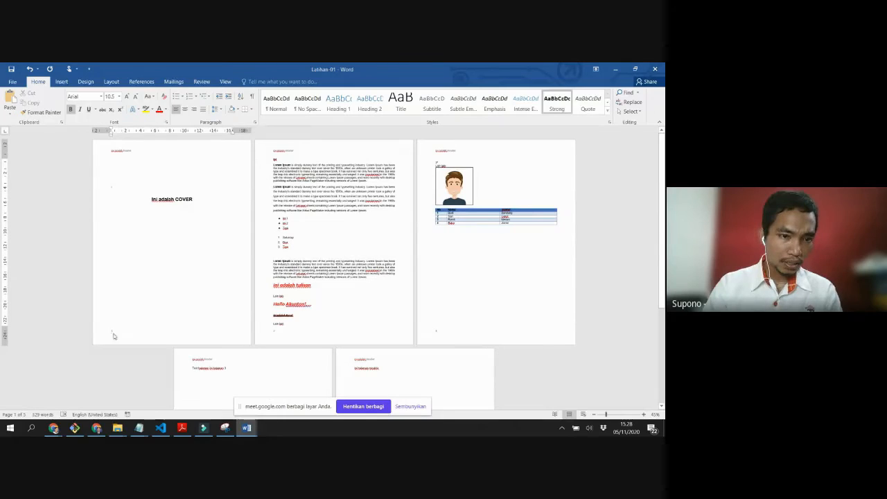
scroll(170, 234, "up", 3)
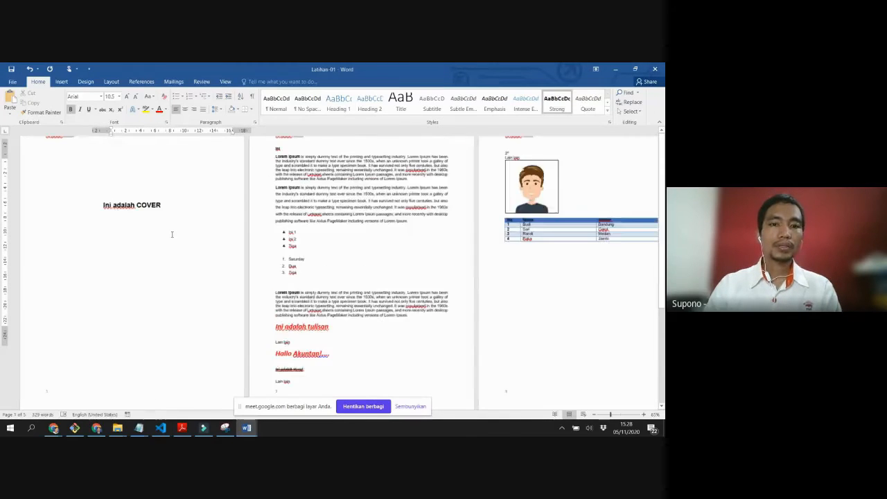
scroll(178, 238, "down", 2)
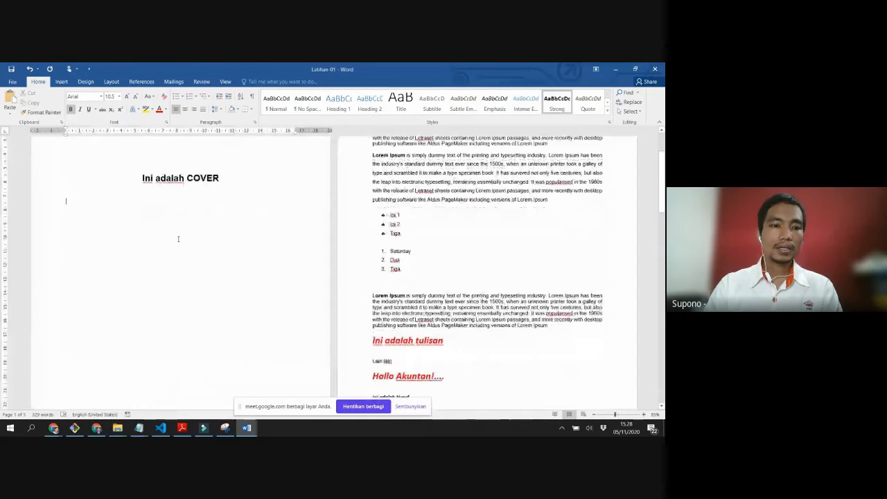
scroll(178, 239, "up", 3)
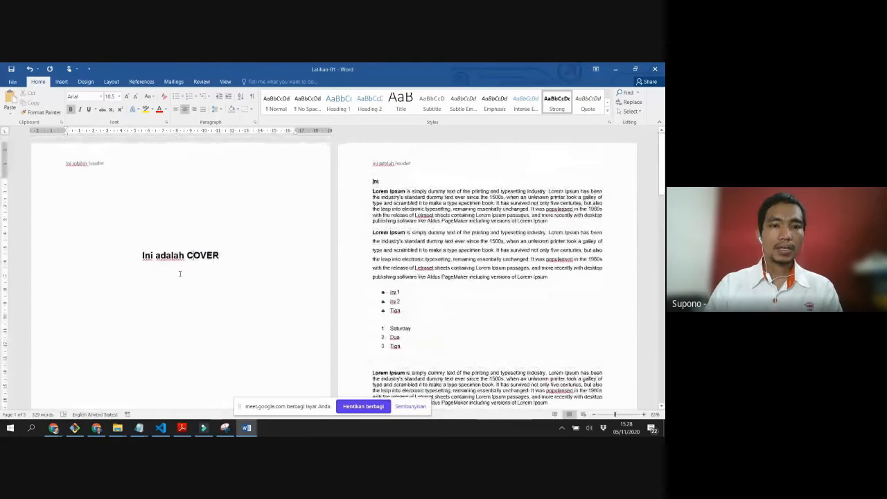
left_click(62, 81)
left_click(38, 81)
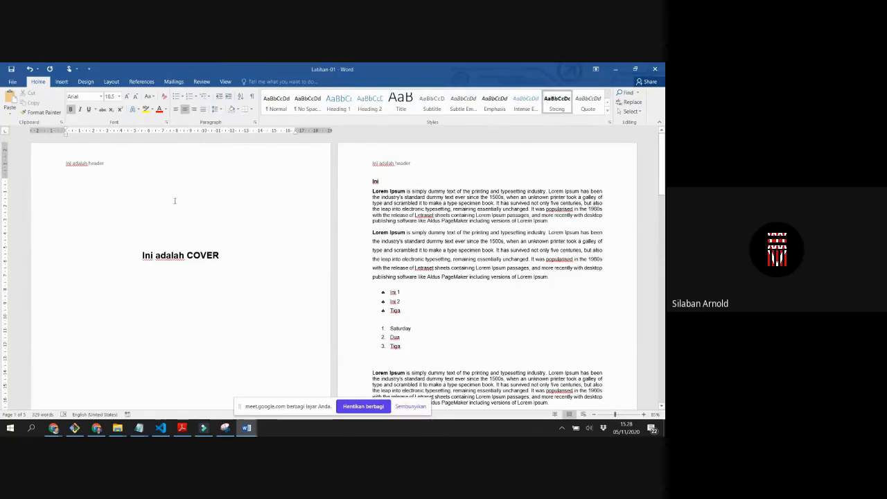
scroll(139, 322, "down", 5)
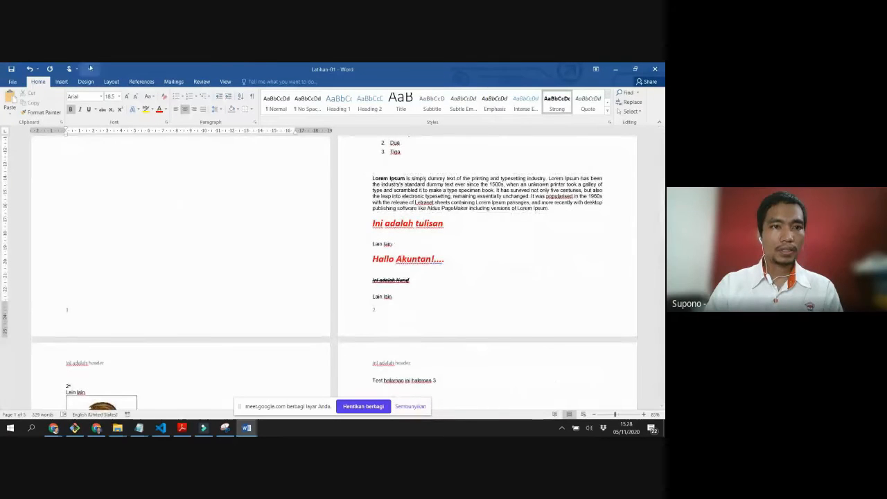
Step: Open the cover page's footer for editing at its page number
left_click(61, 82)
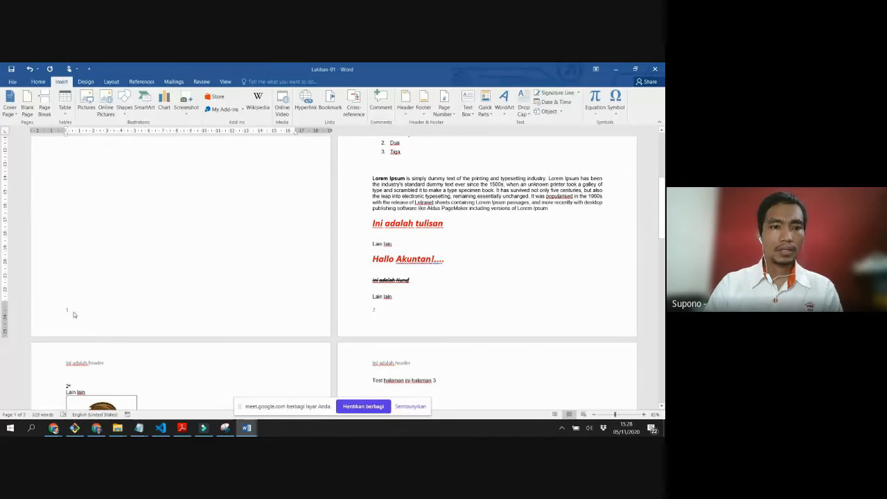
left_click(68, 313)
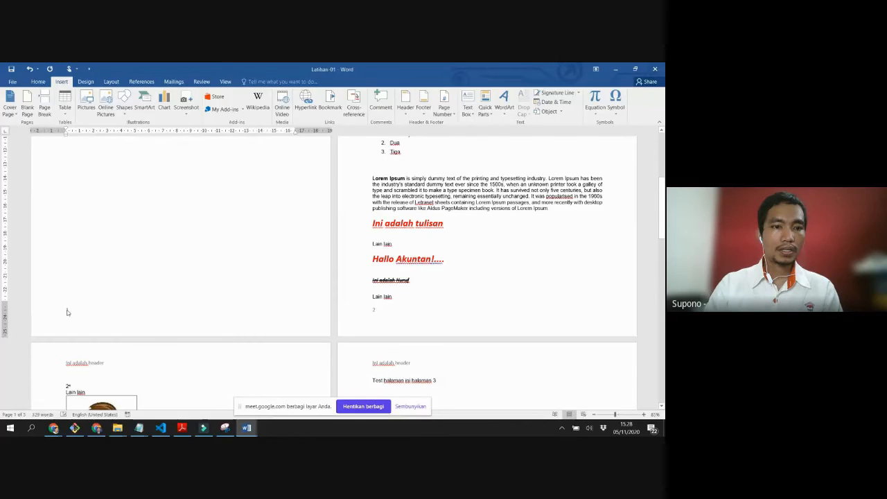
double_click(65, 312)
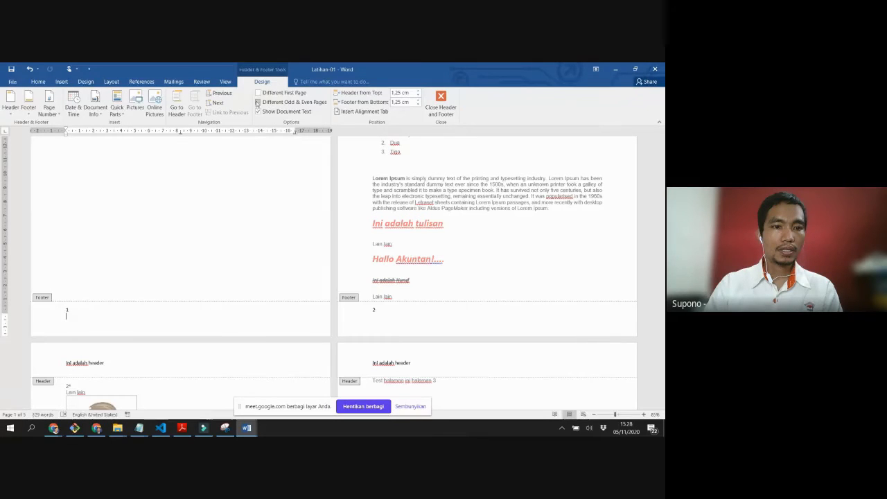
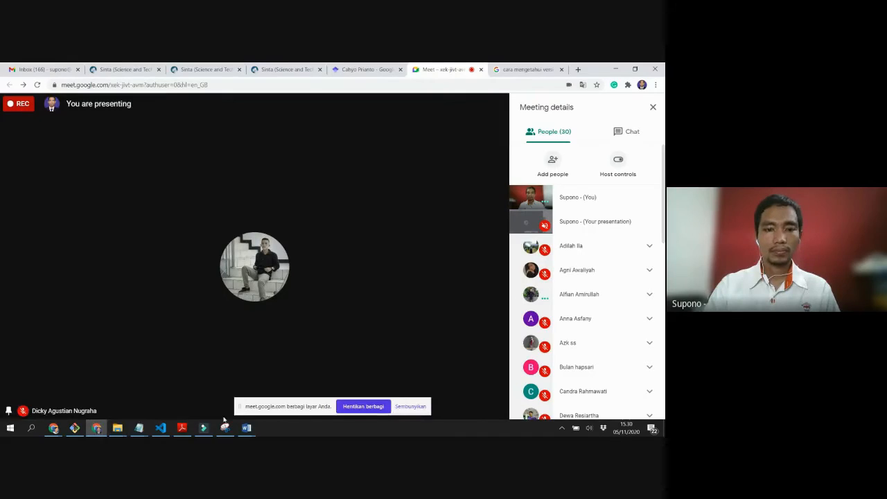
Step: Switch to the untitled Notepad participant list, add the participant's number and first name under "Akuntasu", and return to the meeting window
mouse_move(138, 427)
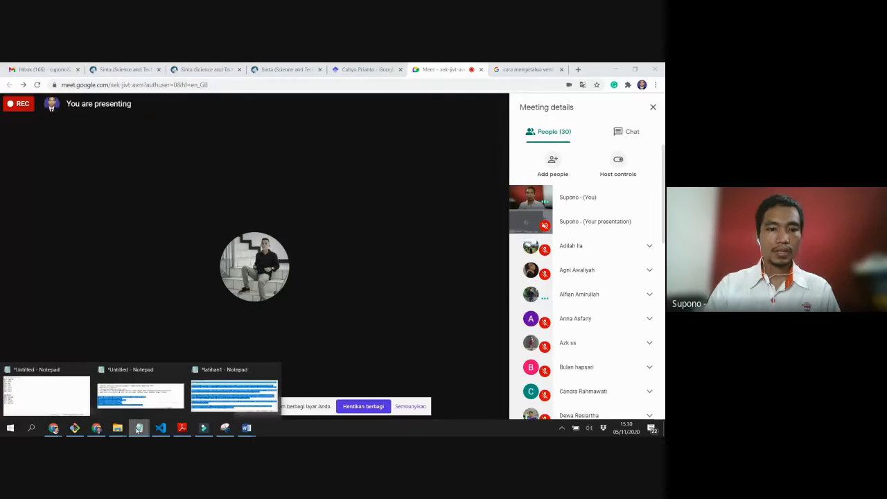
left_click(69, 395)
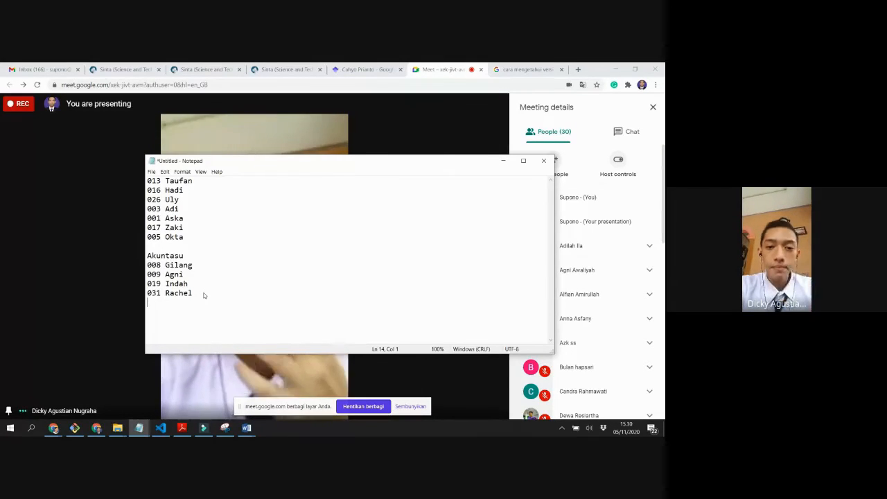
type("006 ")
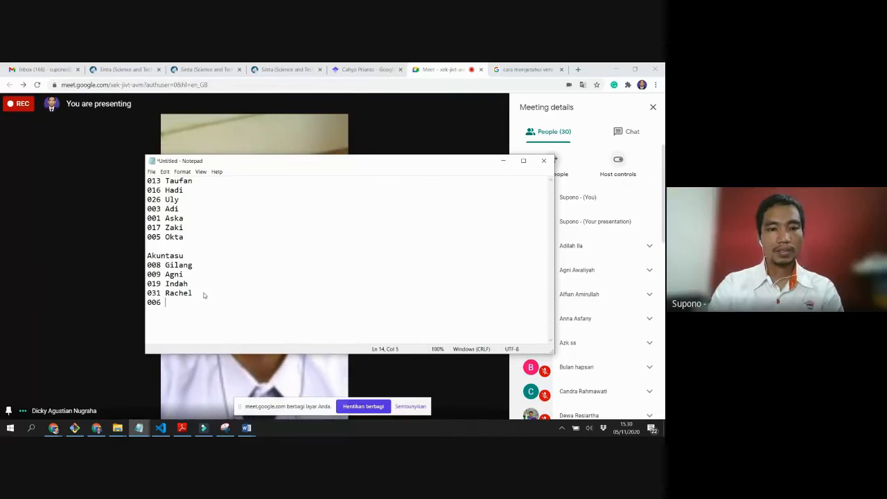
type("Dicky")
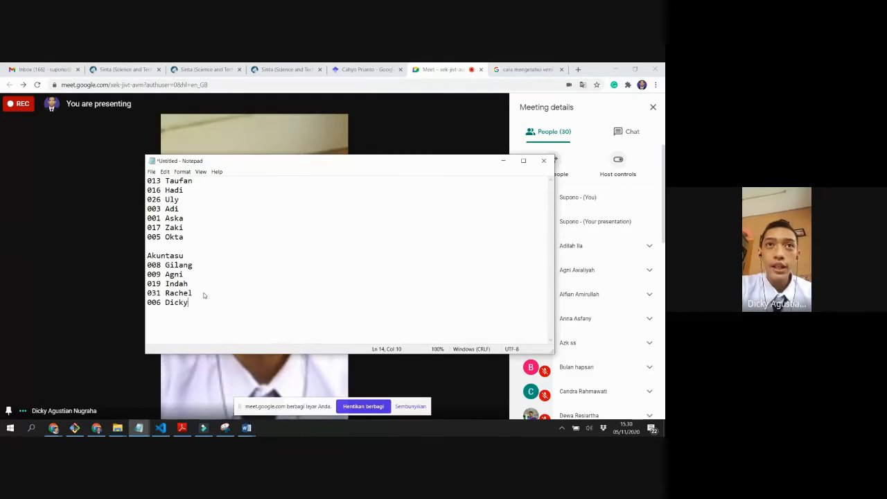
left_click(71, 320)
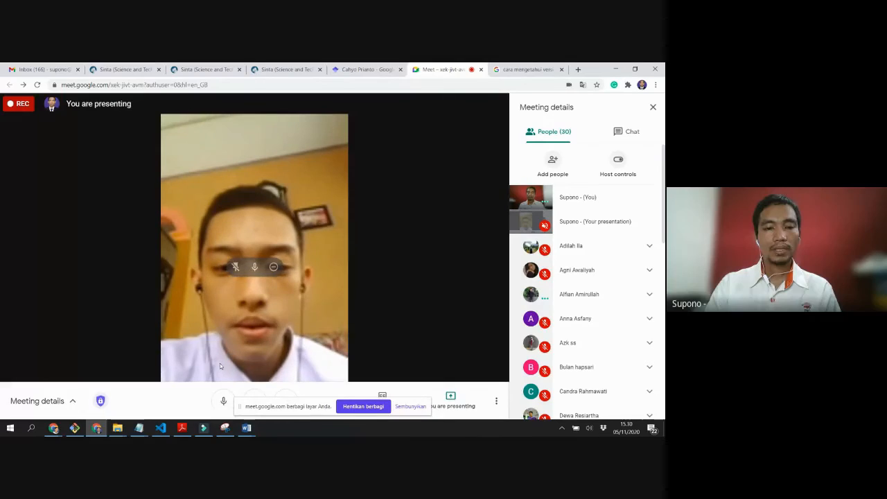
Step: Switch back to the Latihan-01 document in Word and return to its earlier pages
mouse_move(246, 429)
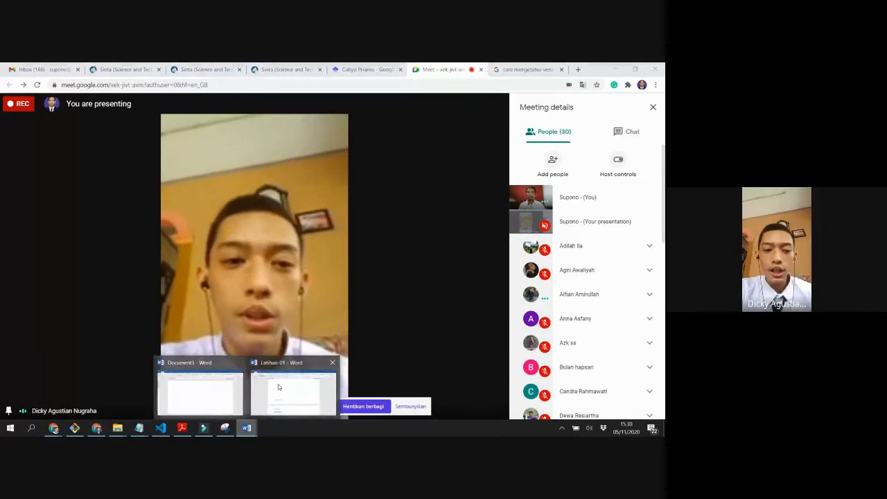
left_click(285, 384)
scroll(245, 262, "up", 15)
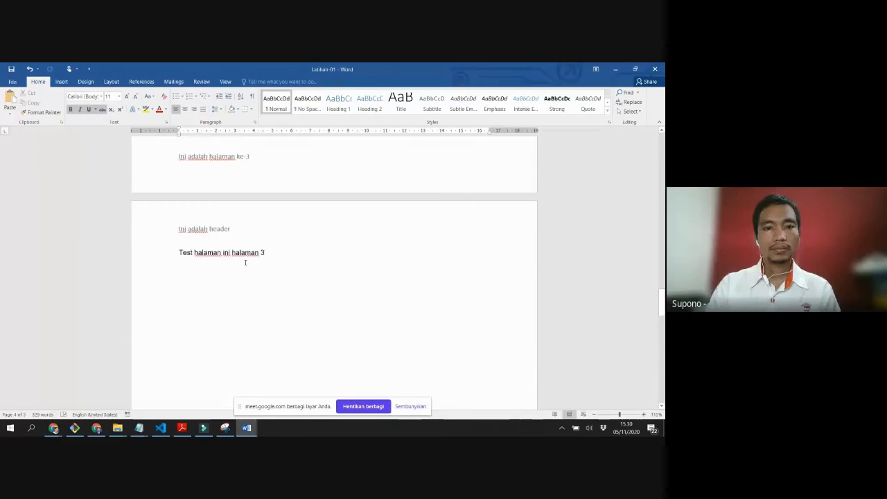
scroll(277, 179, "up", 20)
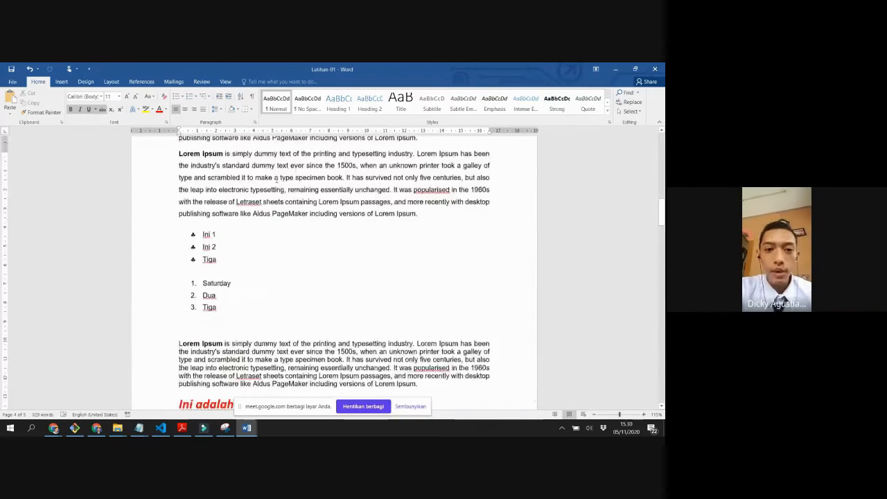
Step: Examine the cover page and the headers and page numbers on the pages that follow it
scroll(282, 193, "down", 3)
left_click(292, 237)
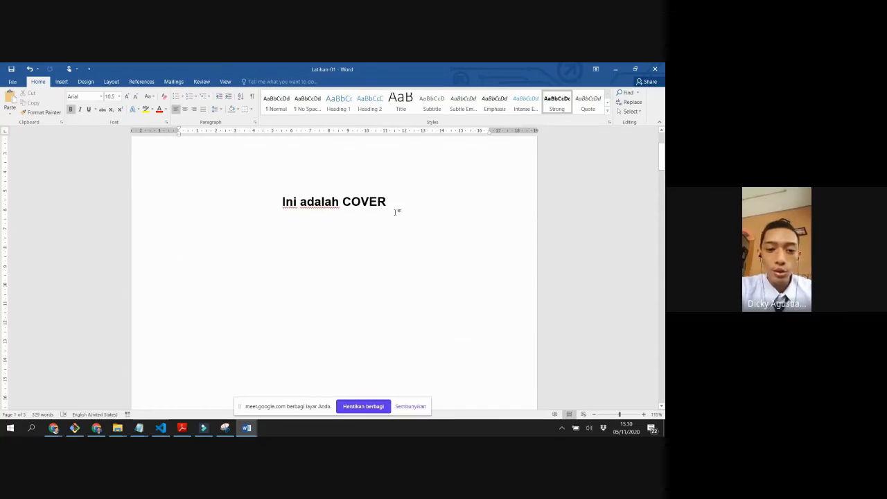
scroll(396, 212, "down", 6)
scroll(395, 212, "up", 6)
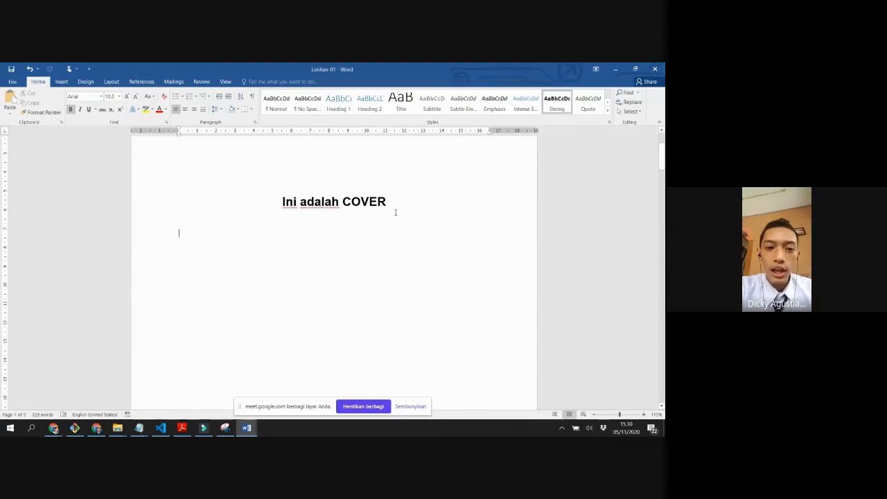
scroll(353, 246, "down", 6)
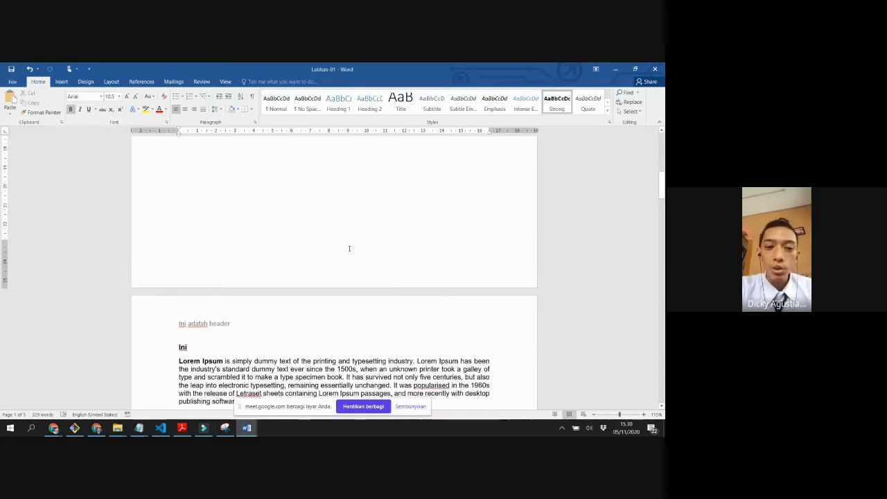
scroll(349, 248, "down", 7)
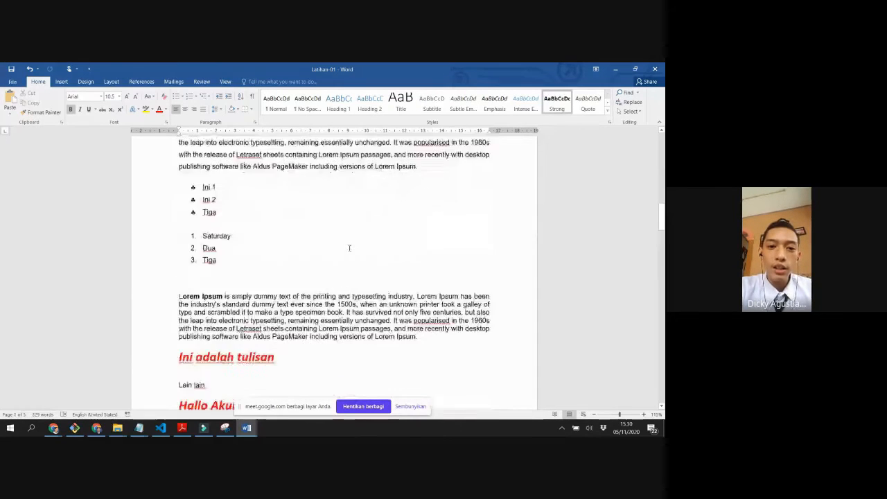
scroll(349, 249, "down", 4)
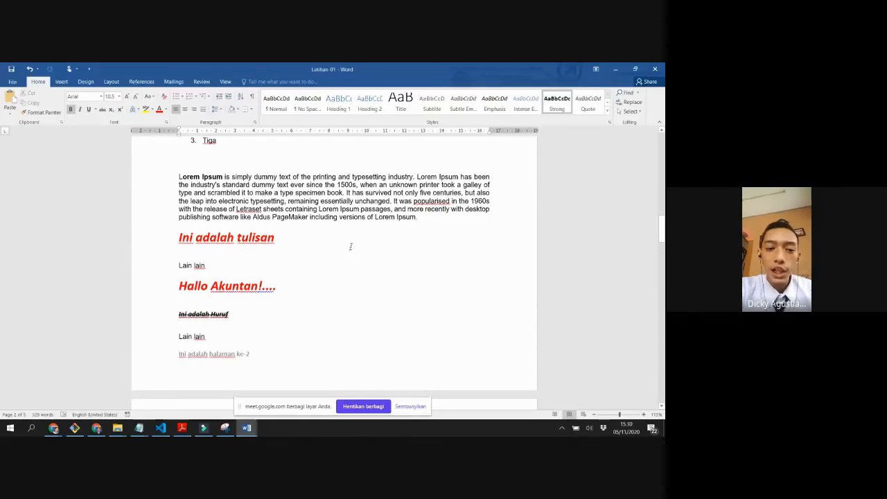
scroll(245, 289, "down", 3)
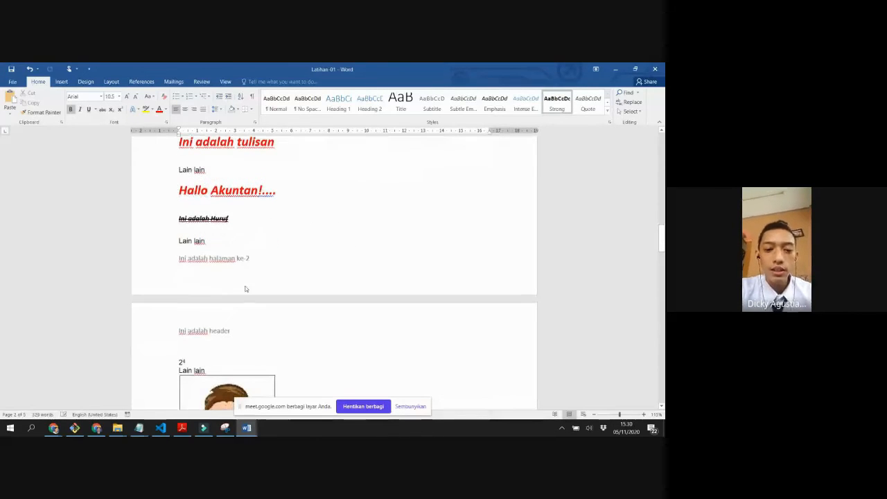
scroll(246, 269, "down", 15)
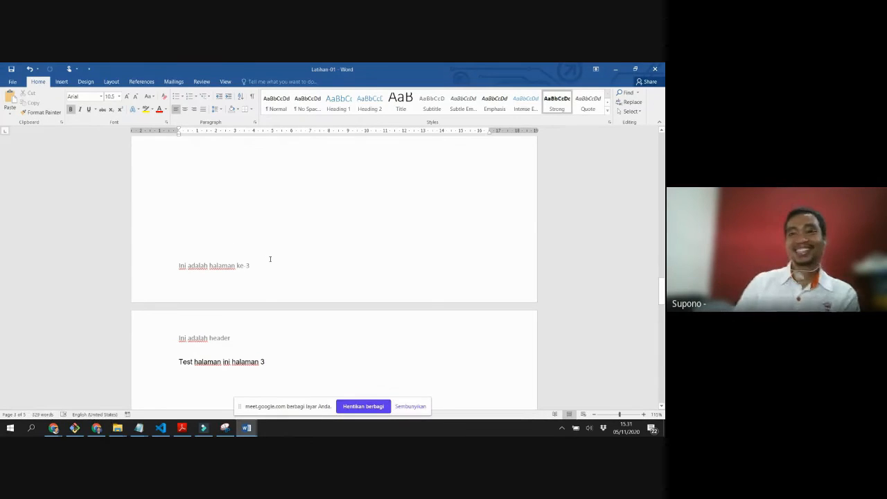
scroll(270, 259, "up", 10)
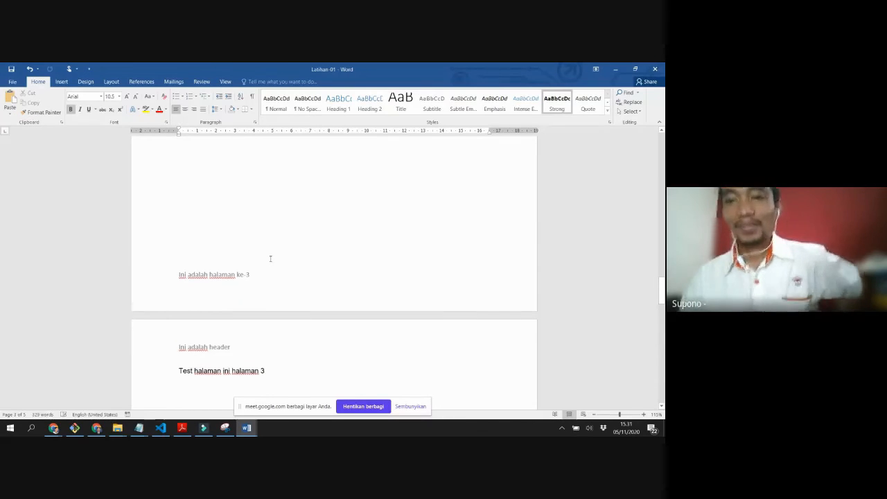
scroll(270, 259, "up", 12)
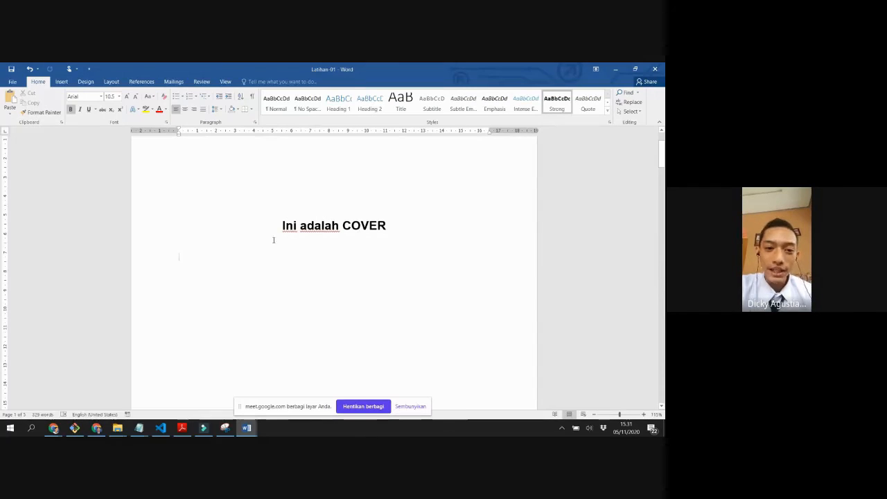
scroll(269, 238, "down", 8)
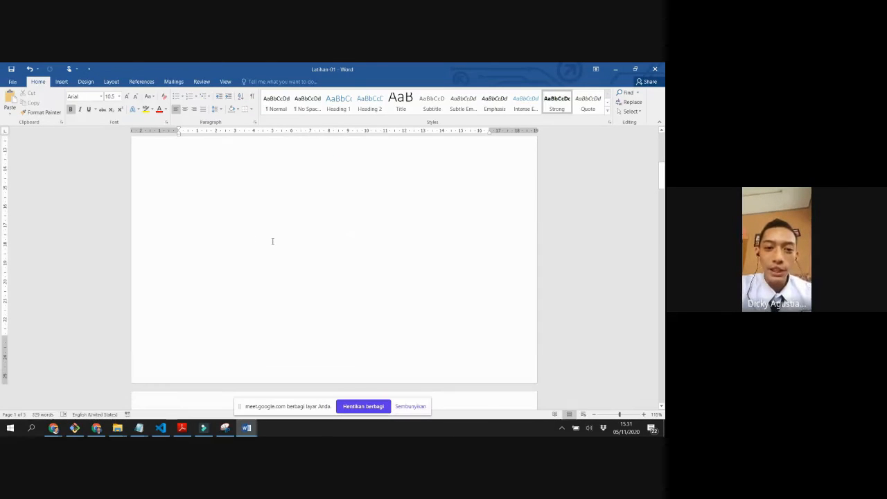
scroll(272, 242, "down", 3)
scroll(273, 242, "up", 10)
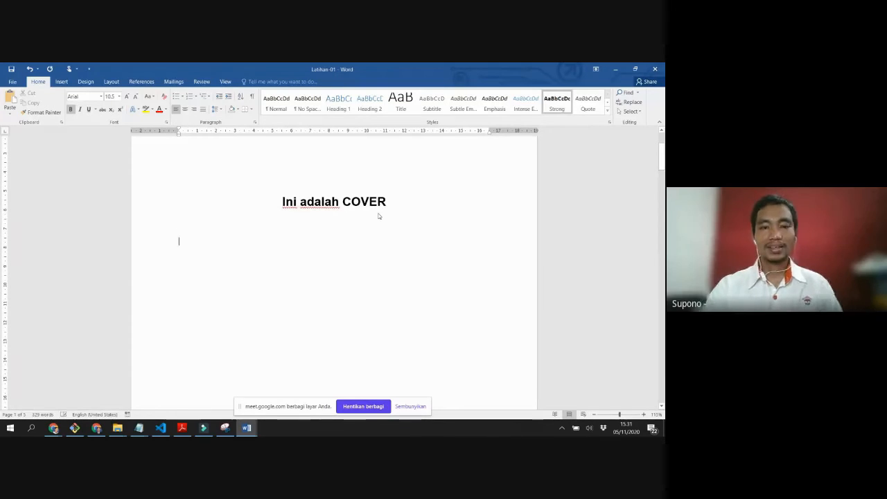
Step: Add blank lines below the "Ini adalah COVER" title until they run onto a second page
key("Return")
key("Return")
key("Return")
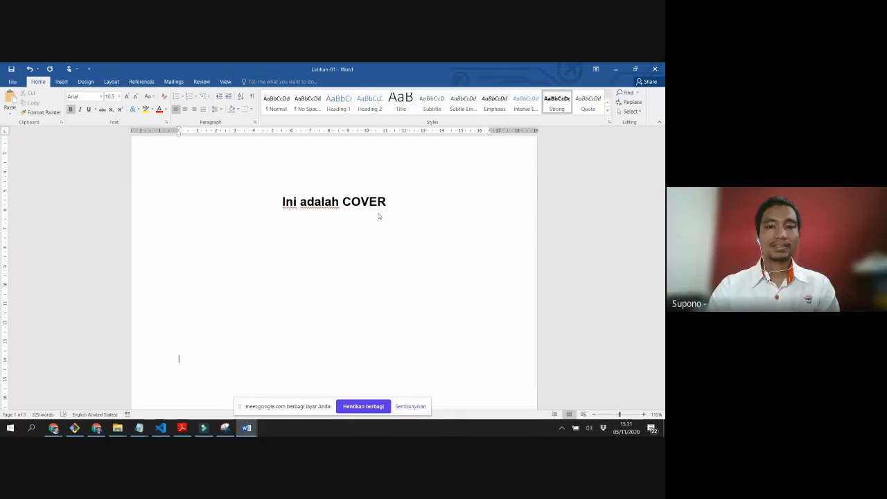
key("Return")
key("Return")
key("Return")
key("Return")
key("Return")
key("Return")
key("Return")
key("Return")
key("Return")
key("Return")
key("Return")
key("Return")
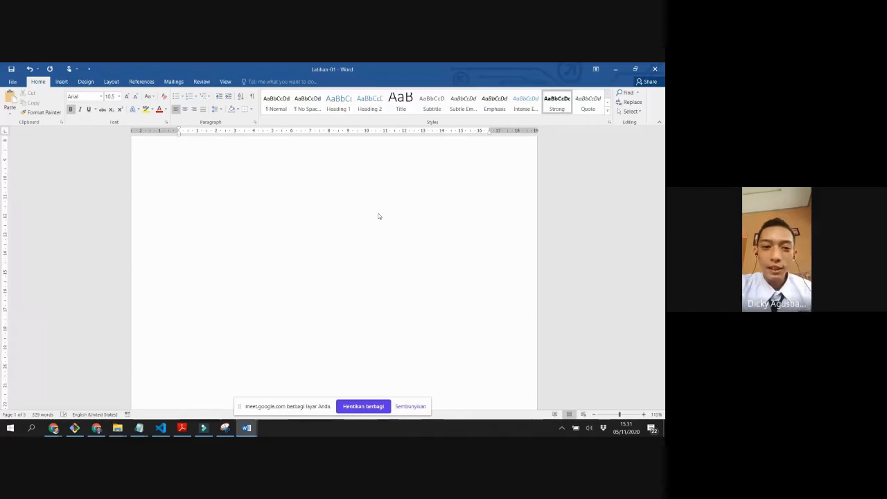
key("Return")
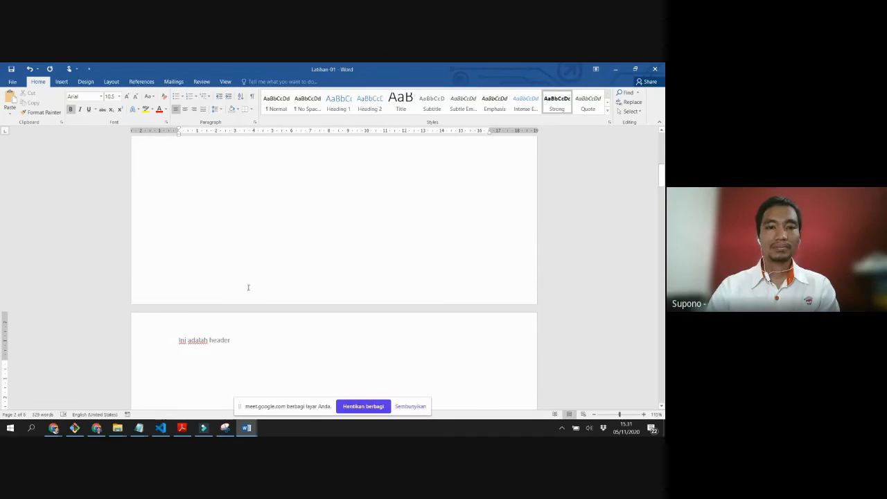
Step: Examine the header and page-number footer on the blank page between the cover and the body text
scroll(247, 286, "down", 5)
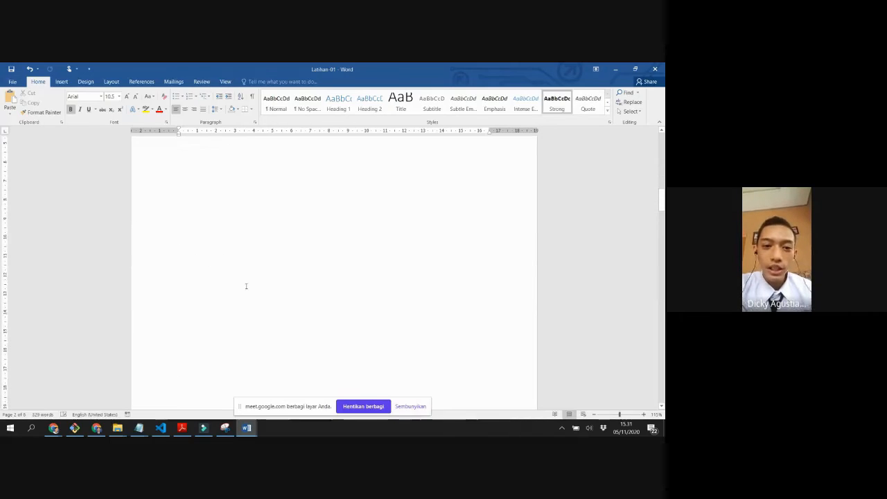
scroll(246, 286, "down", 2)
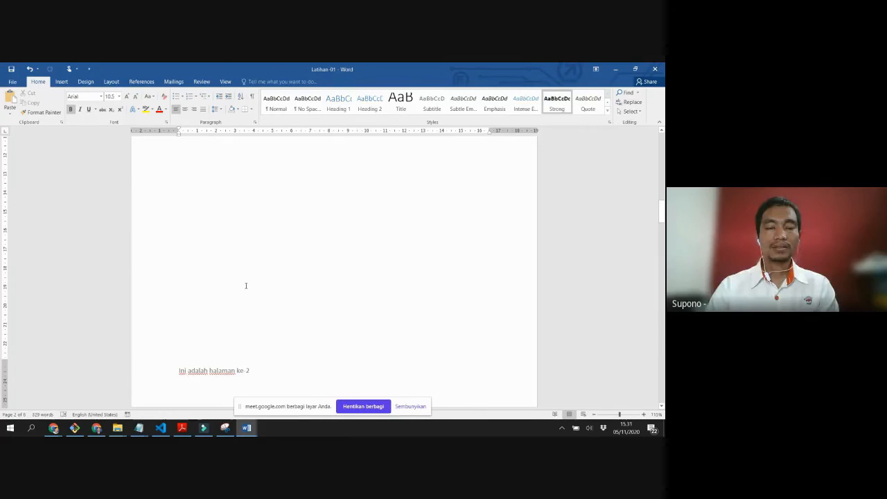
scroll(245, 285, "down", 10)
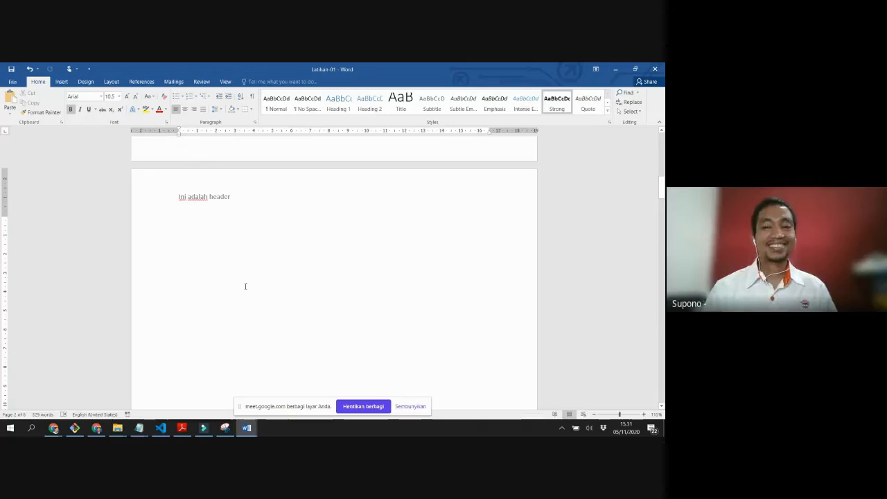
scroll(247, 286, "down", 6)
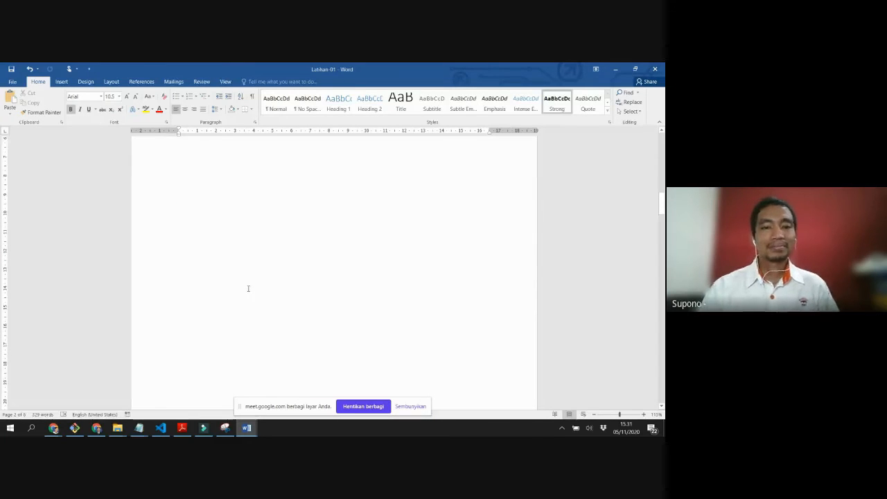
scroll(246, 277, "down", 3)
double_click(214, 249)
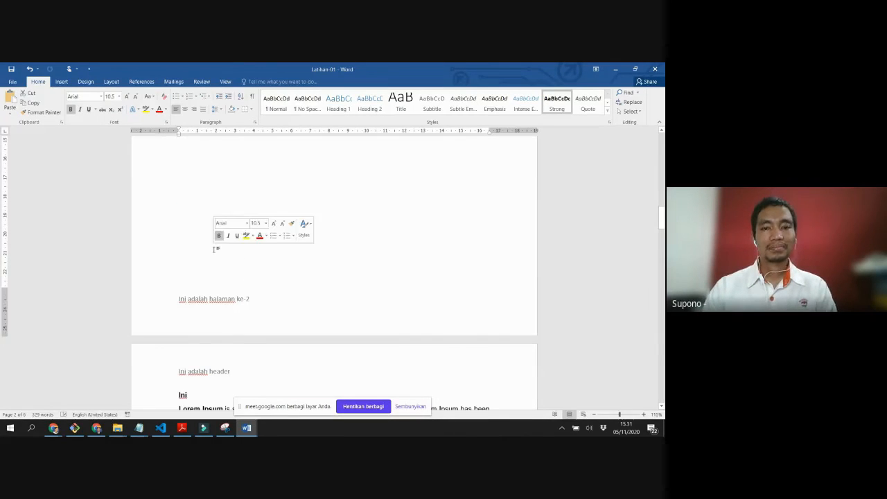
key("ctrl+Return")
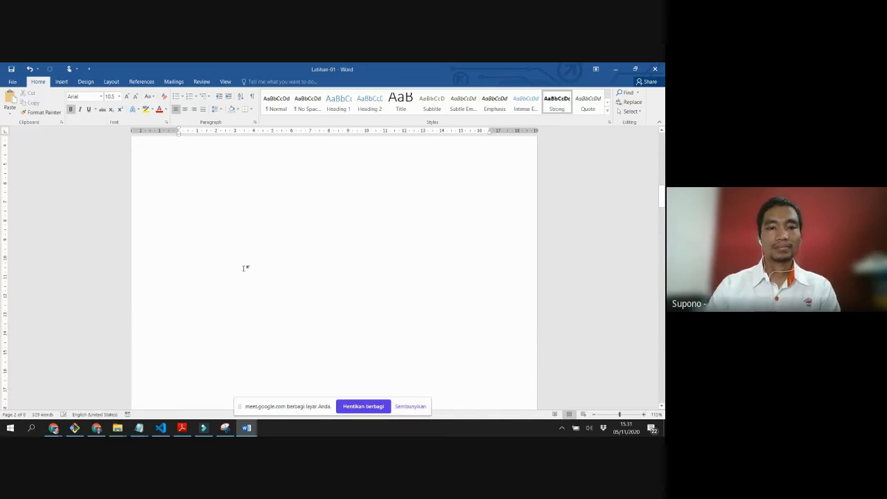
scroll(213, 328, "up", 3)
scroll(189, 325, "up", 2)
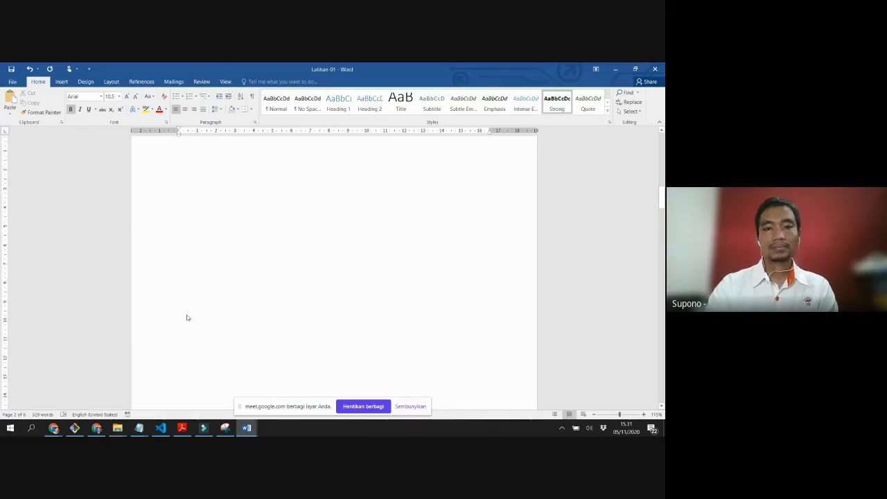
scroll(209, 316, "up", 6)
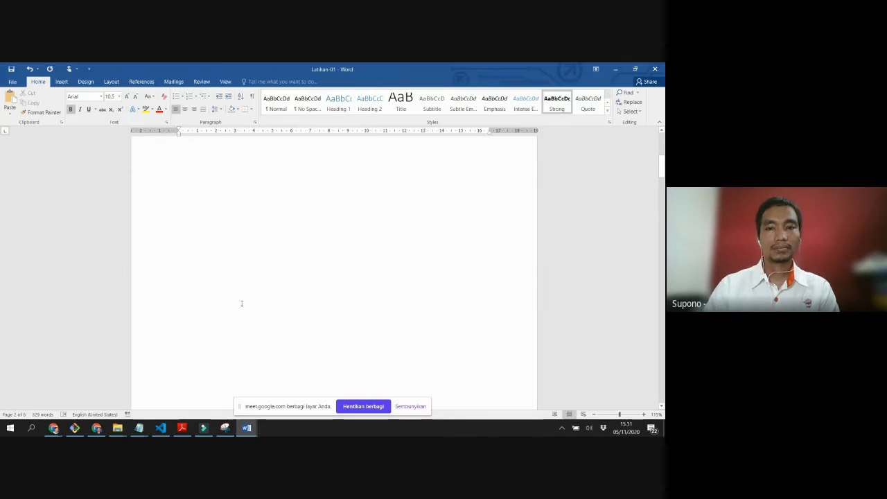
scroll(243, 300, "down", 8)
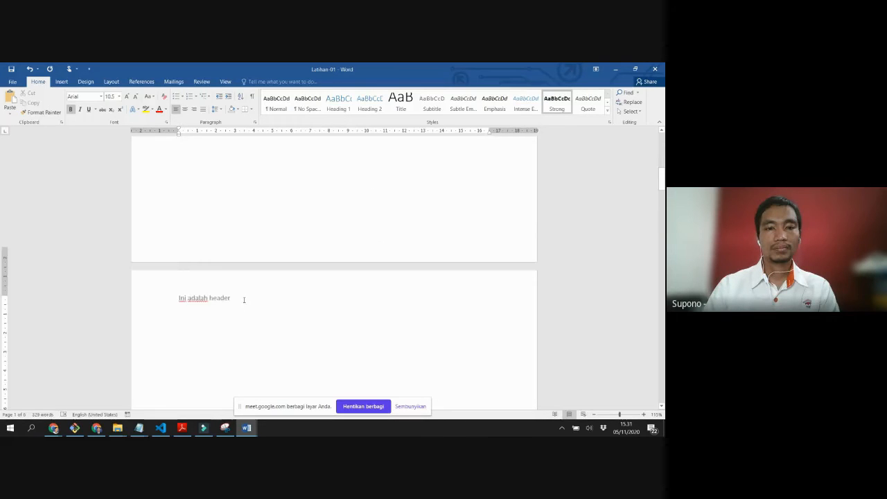
scroll(318, 243, "up", 8)
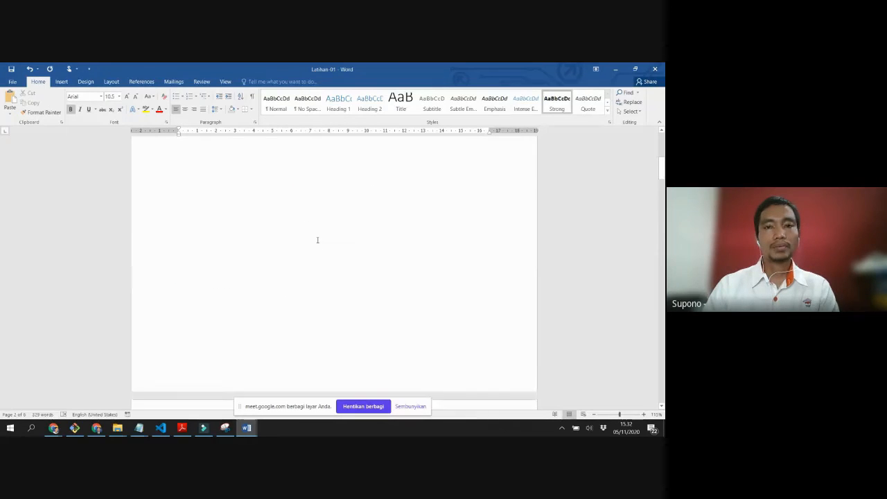
key("Return")
key("Return")
key("Return")
key("Return")
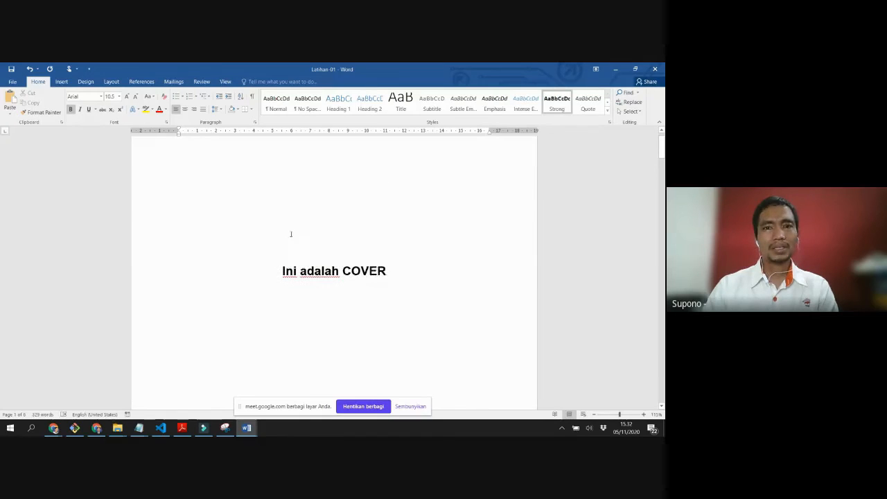
Step: Examine how the page numbers continue from the blank second page through the body pages with the picture and table
scroll(299, 250, "down", 10)
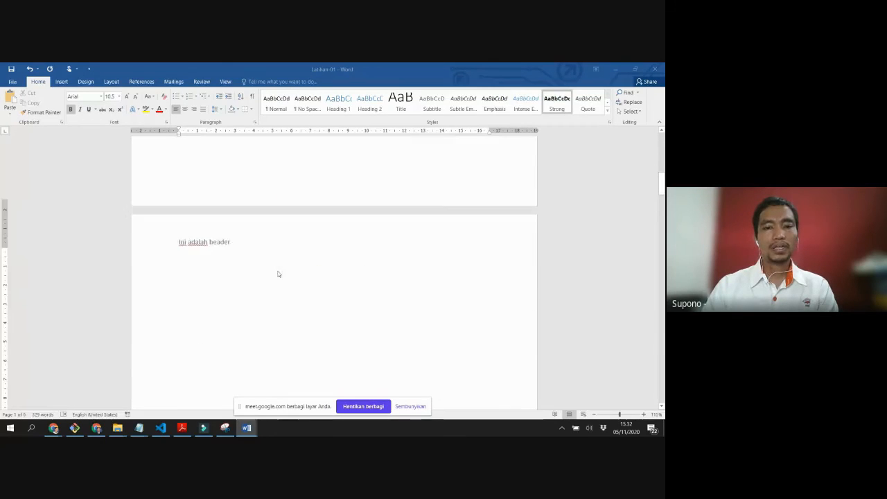
scroll(271, 303, "down", 5)
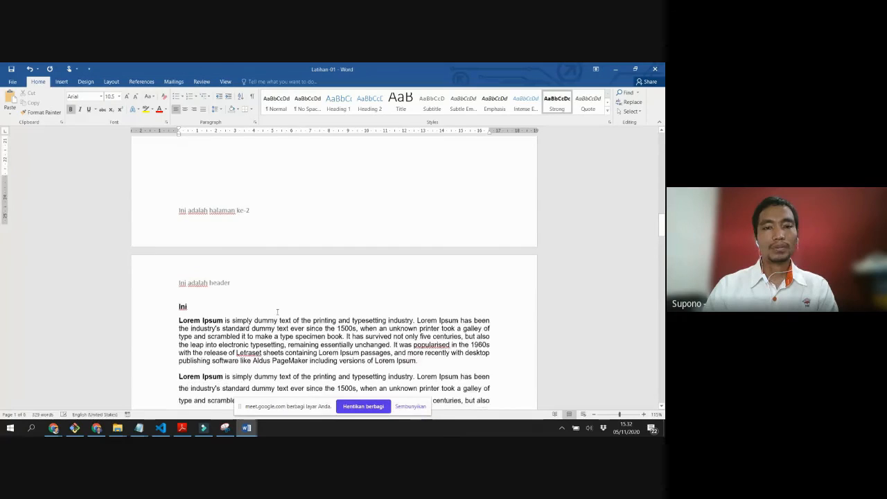
scroll(277, 312, "down", 15)
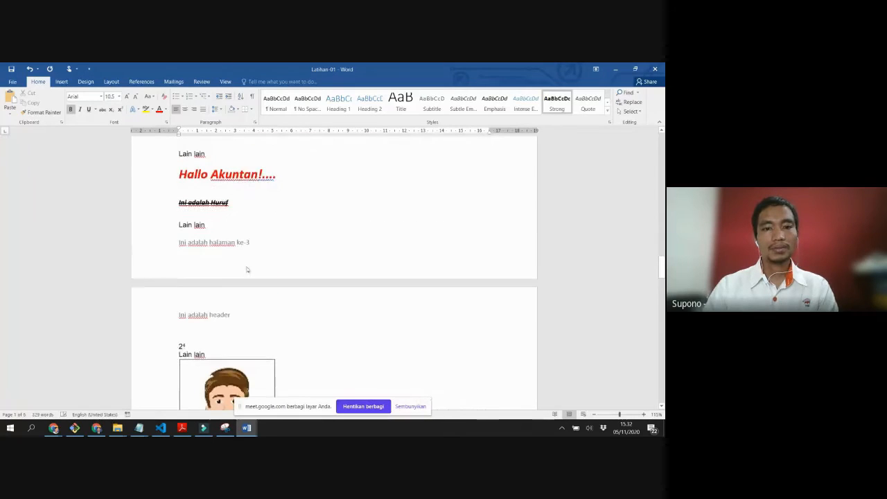
scroll(246, 276, "down", 6)
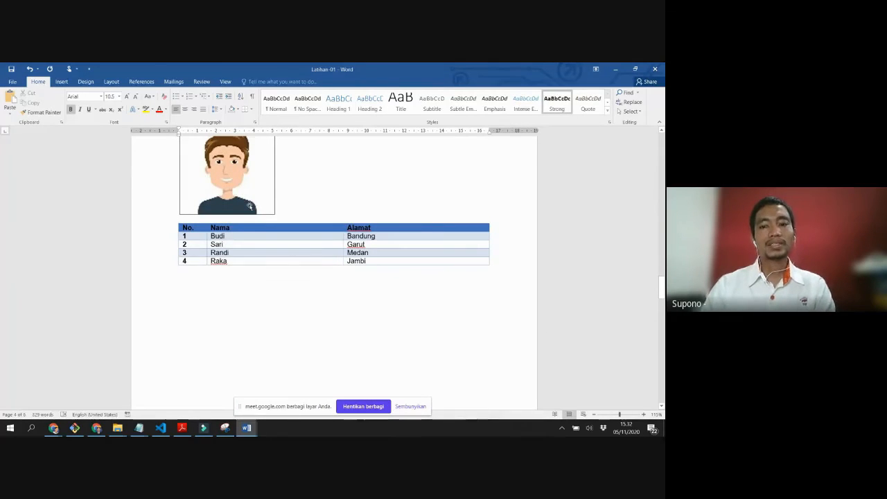
scroll(249, 206, "down", 10)
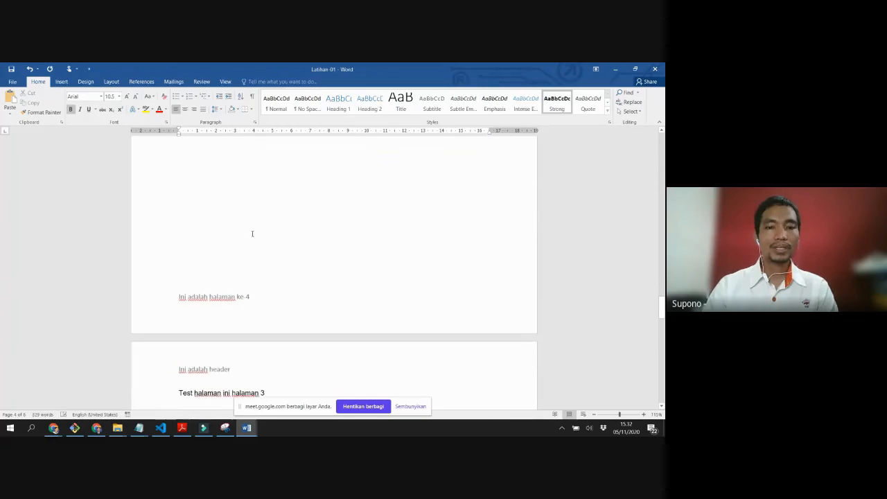
scroll(251, 228, "up", 15)
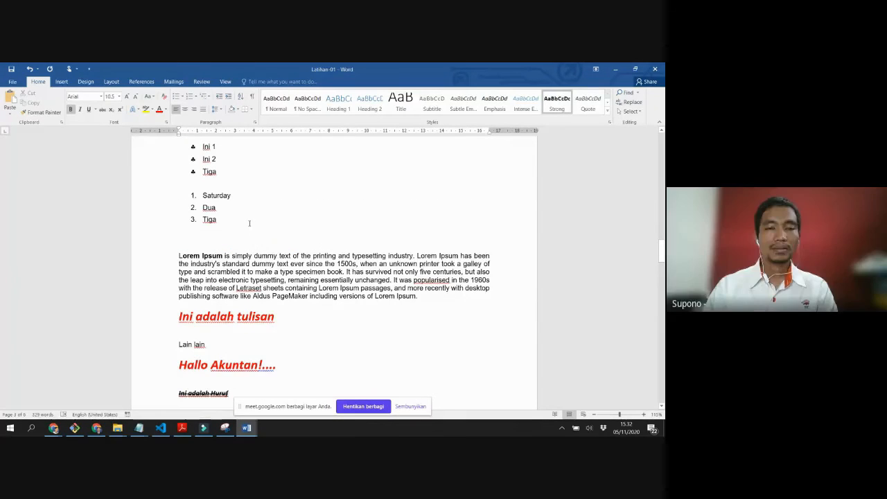
scroll(281, 246, "up", 1)
scroll(281, 246, "up", 5)
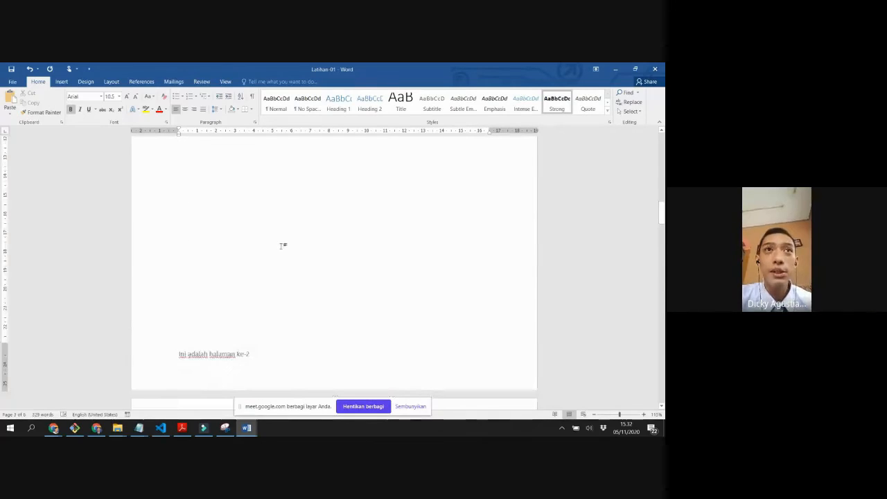
scroll(281, 246, "down", 3)
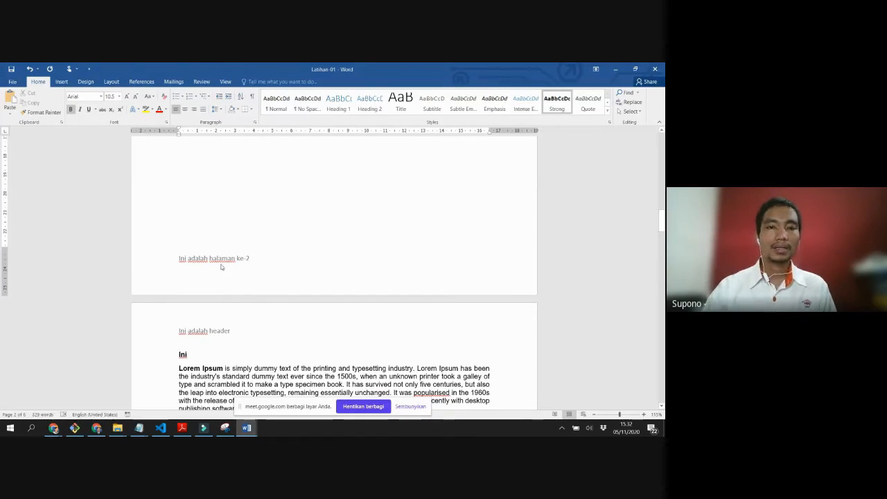
Step: Show the paragraph marks and other hidden formatting symbols throughout the document
left_click(252, 97)
scroll(232, 291, "down", 1)
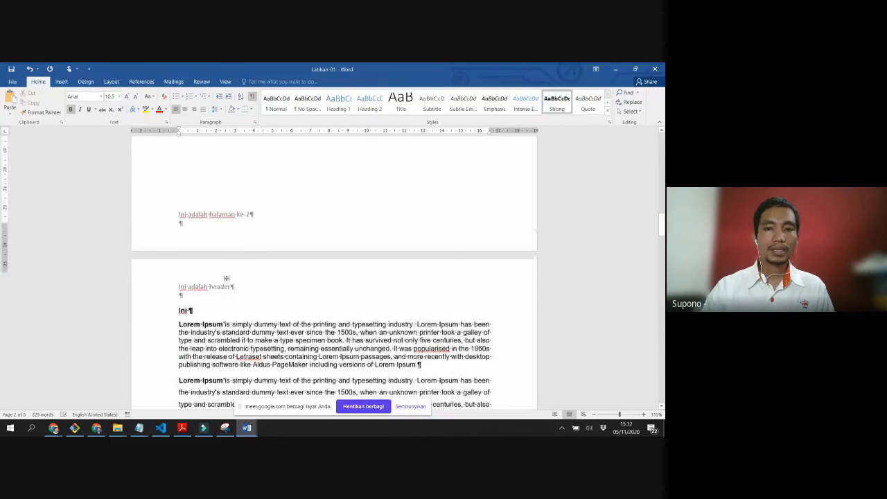
scroll(225, 278, "down", 20)
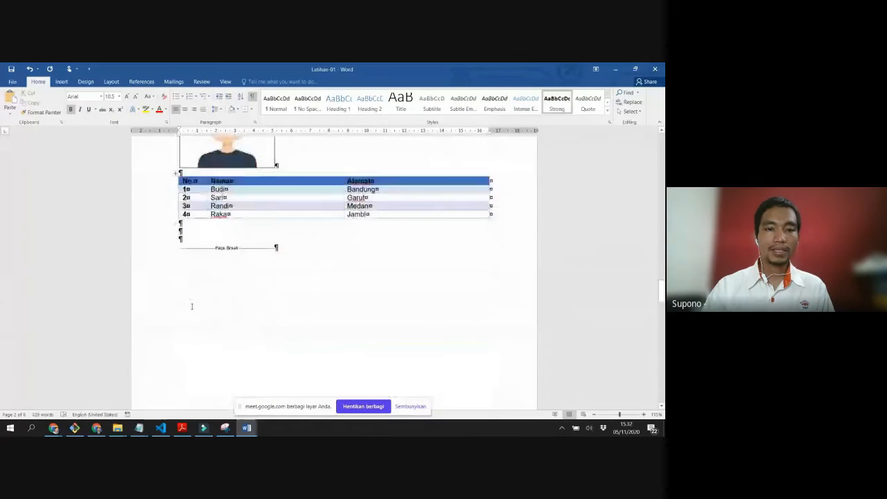
Step: Hide the paragraph marks and other formatting symbols in the document
scroll(192, 306, "down", 3)
scroll(192, 307, "up", 8)
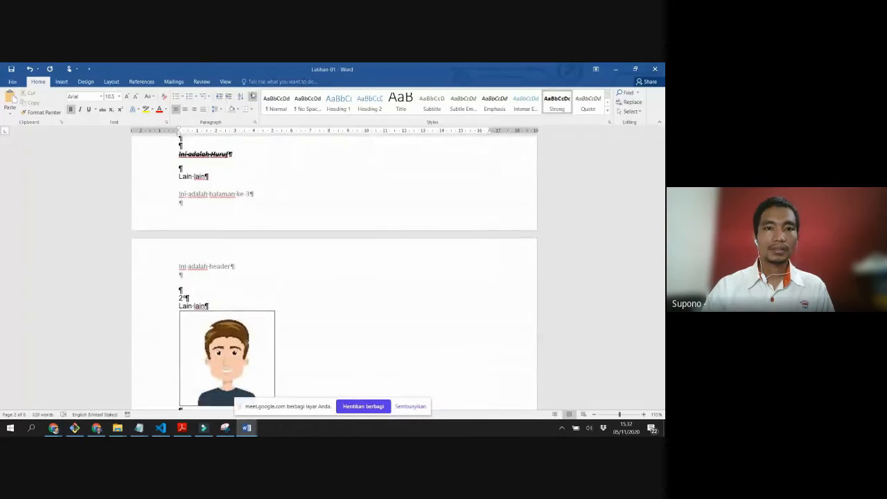
left_click(253, 96)
Step: Insert a page break on the empty line below the name and address table
scroll(228, 296, "down", 10)
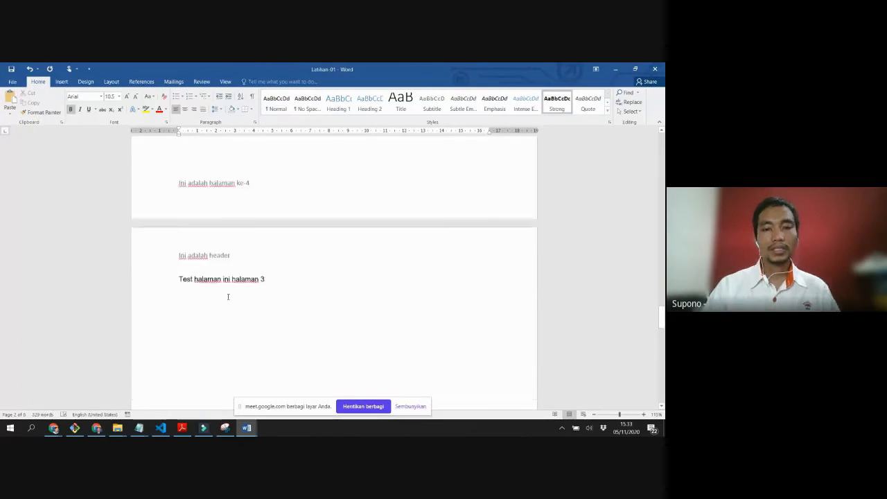
scroll(227, 296, "down", 3)
scroll(229, 297, "up", 6)
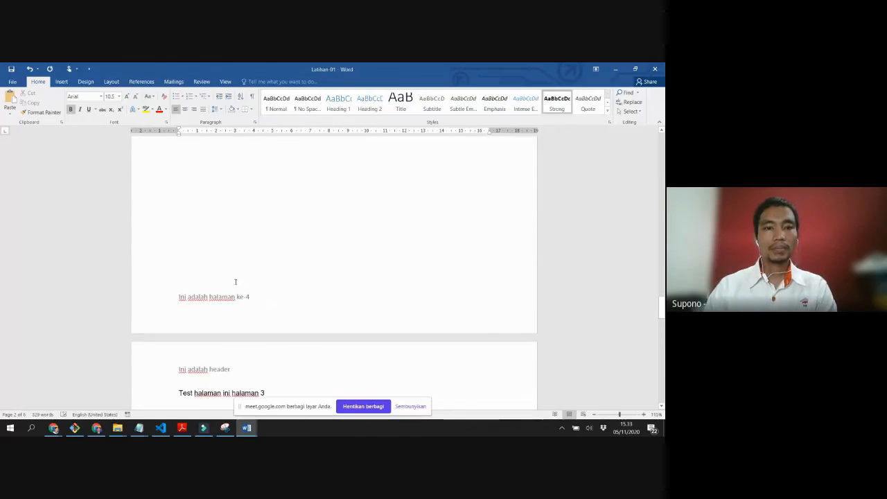
scroll(269, 235, "up", 6)
left_click(208, 272)
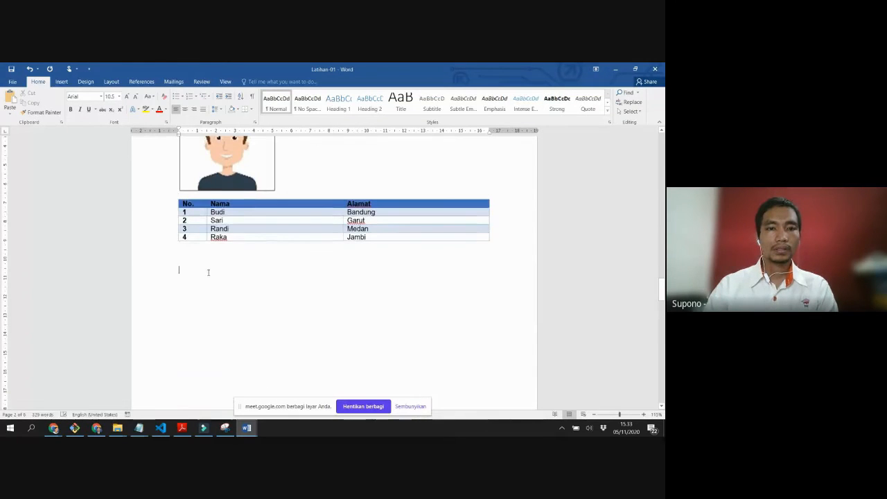
left_click(62, 82)
left_click(103, 83)
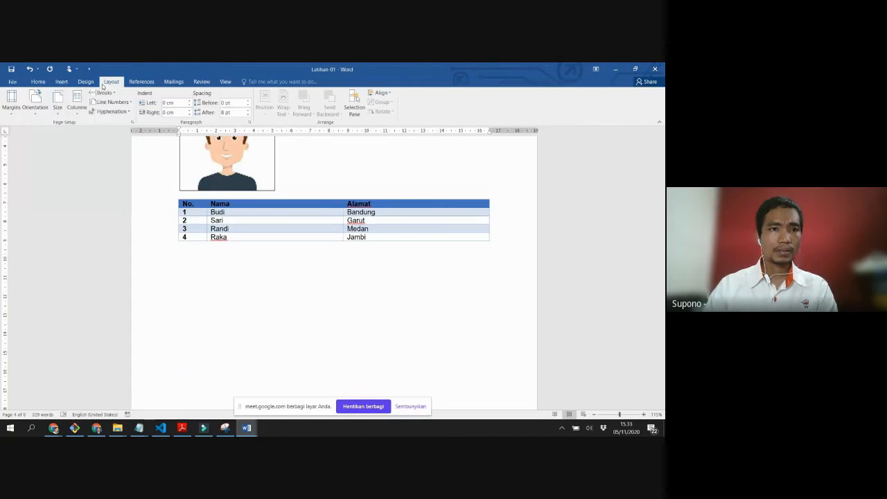
left_click(103, 93)
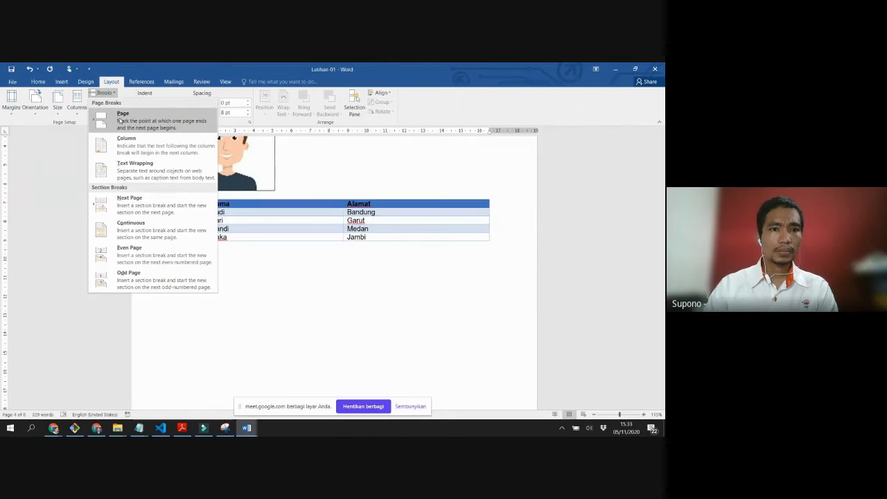
left_click(122, 115)
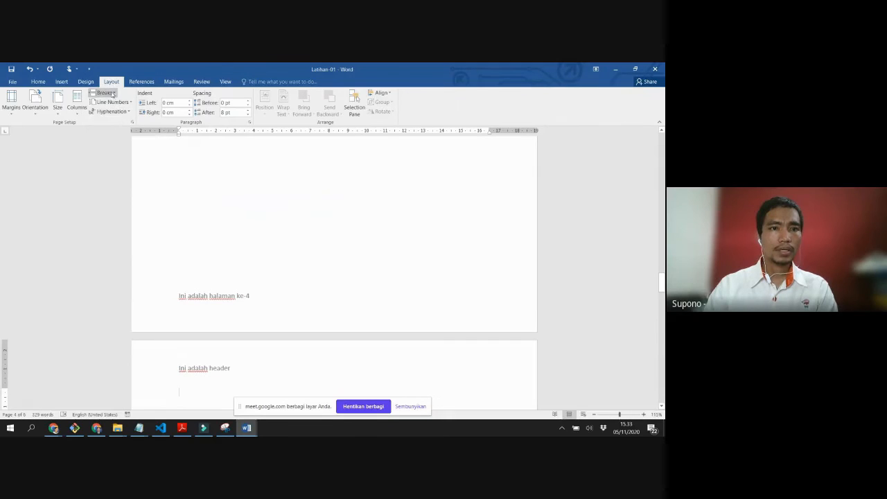
Step: Insert a Next Page section break below the name and address table
left_click(112, 95)
left_click(126, 206)
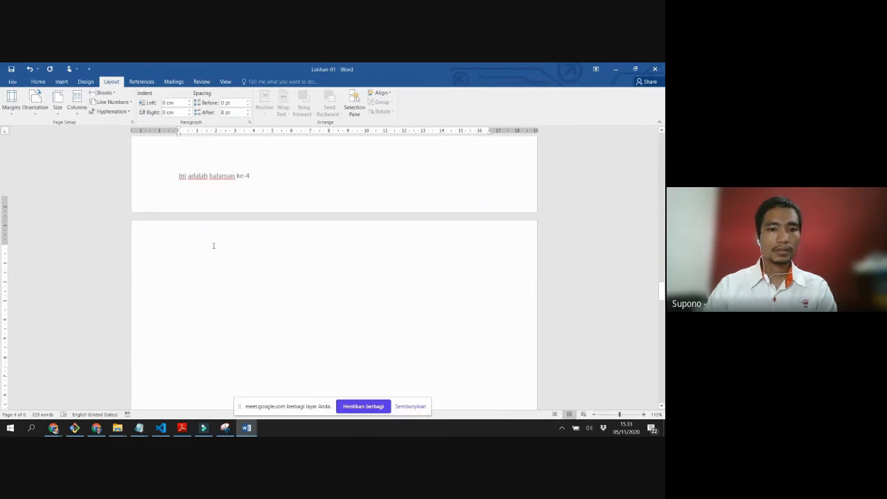
scroll(214, 245, "down", 5)
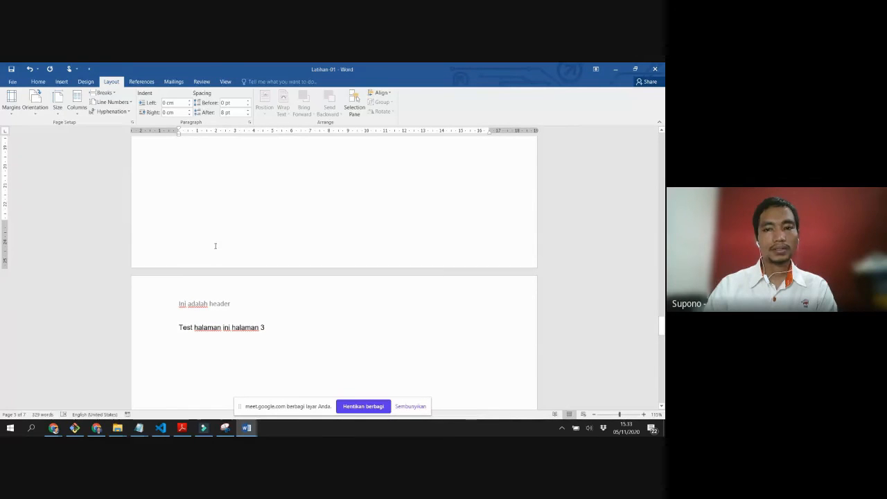
scroll(215, 245, "up", 10)
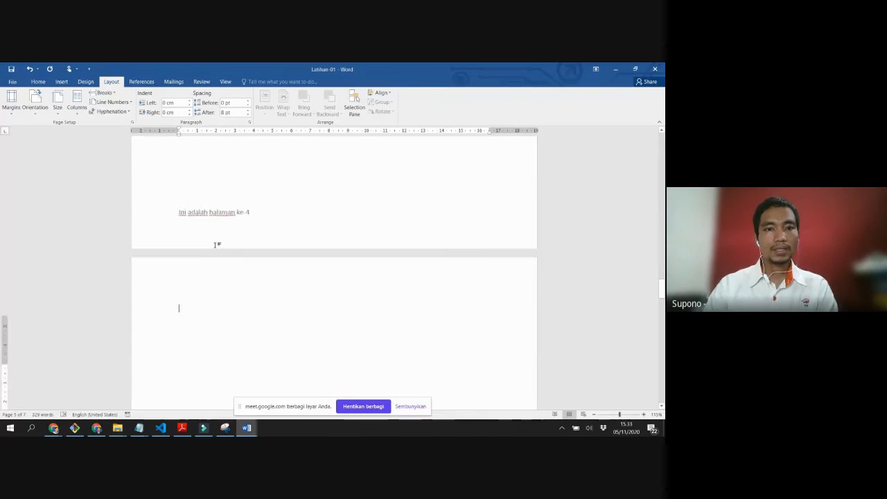
scroll(215, 245, "up", 2)
scroll(254, 255, "down", 12)
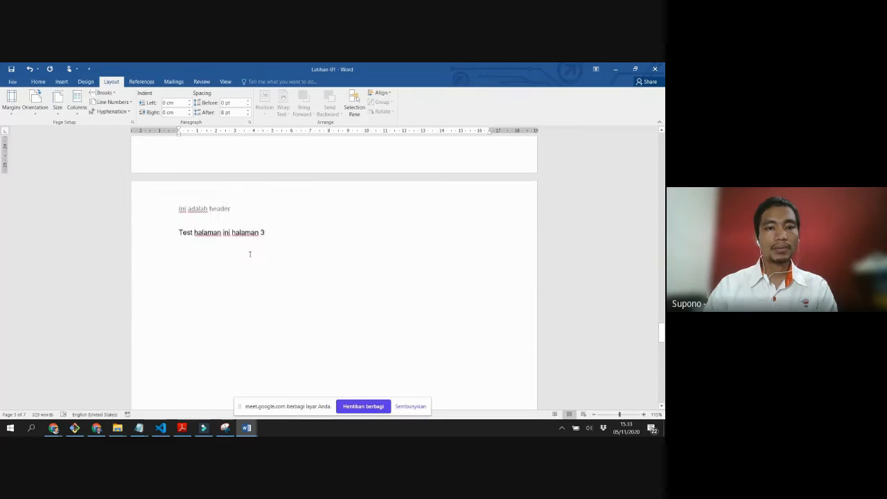
Step: Insert a Plain Number 1 page number at the bottom of the new section's first page
scroll(251, 254, "up", 3)
double_click(239, 291)
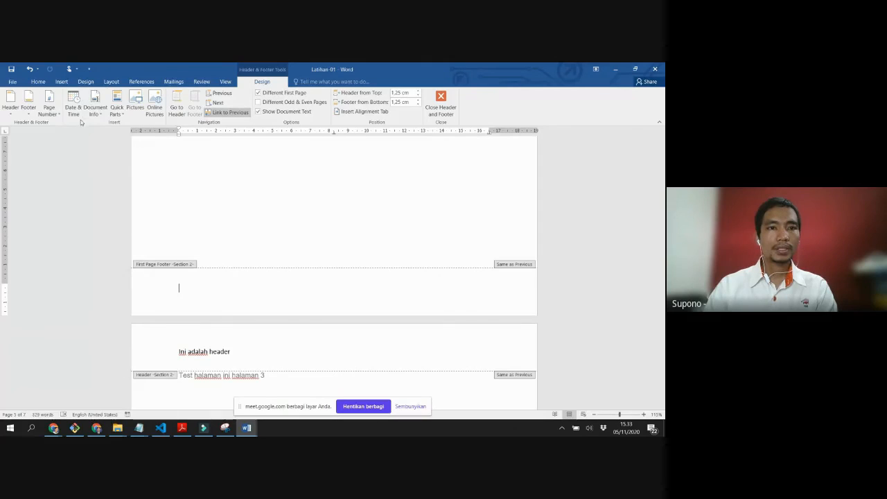
left_click(48, 110)
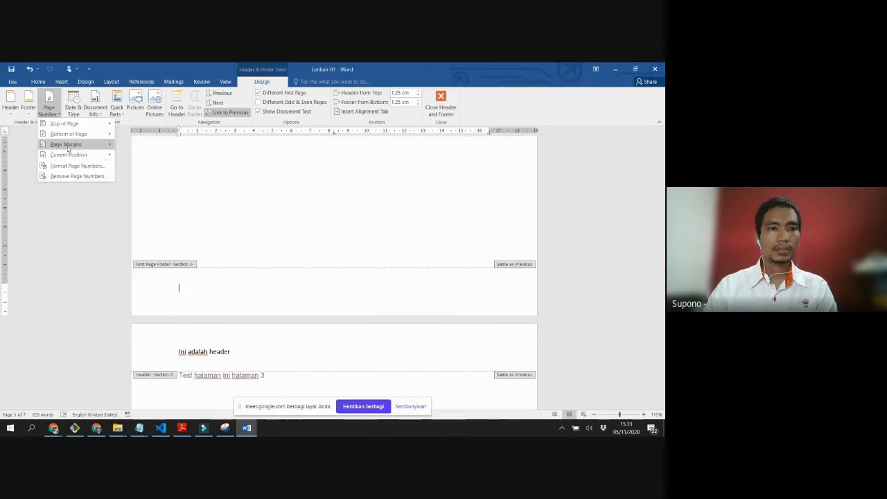
mouse_move(66, 145)
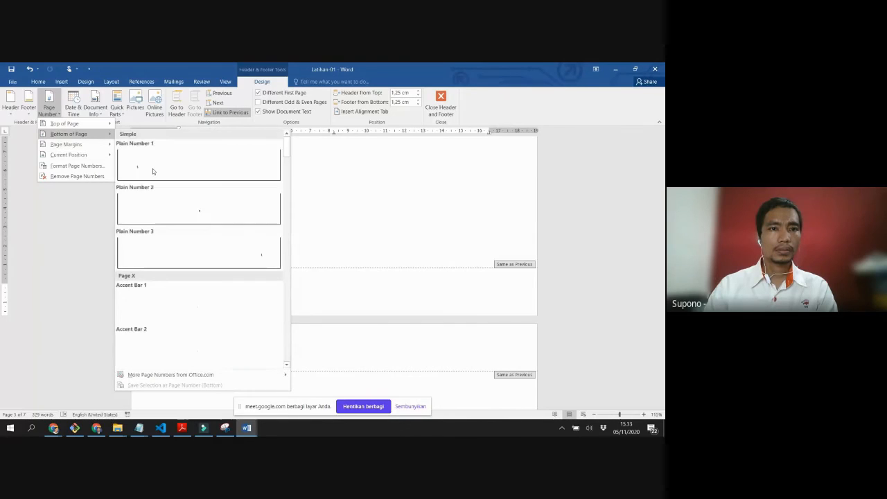
left_click(152, 168)
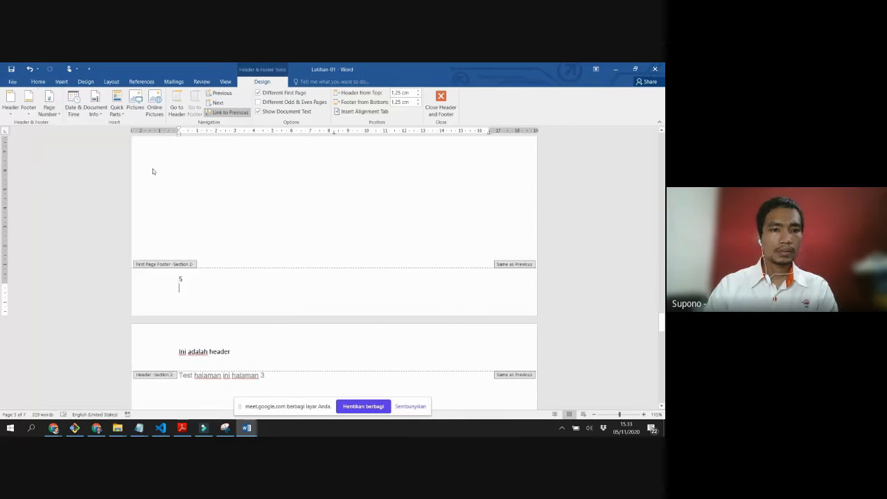
Step: Delete the text "Ini adalah halaman ke-" from the Section 1 footer, keeping only the page number
double_click(180, 278)
scroll(184, 255, "up", 10)
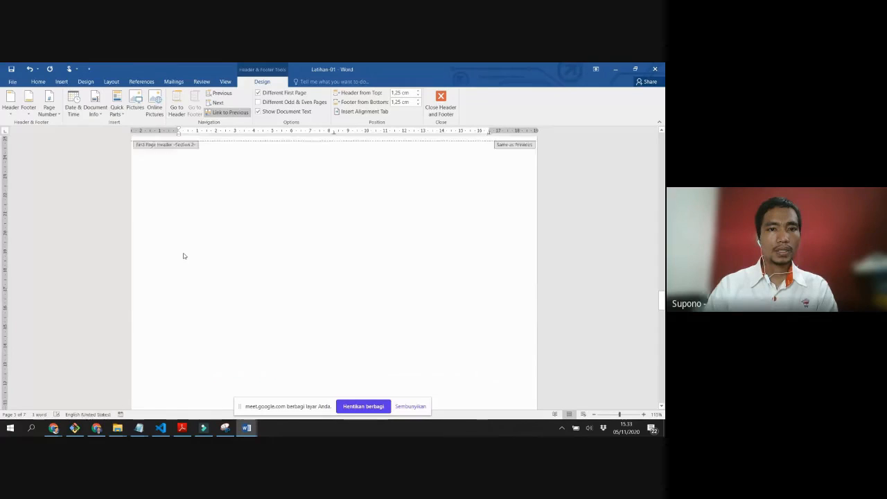
scroll(184, 253, "up", 1)
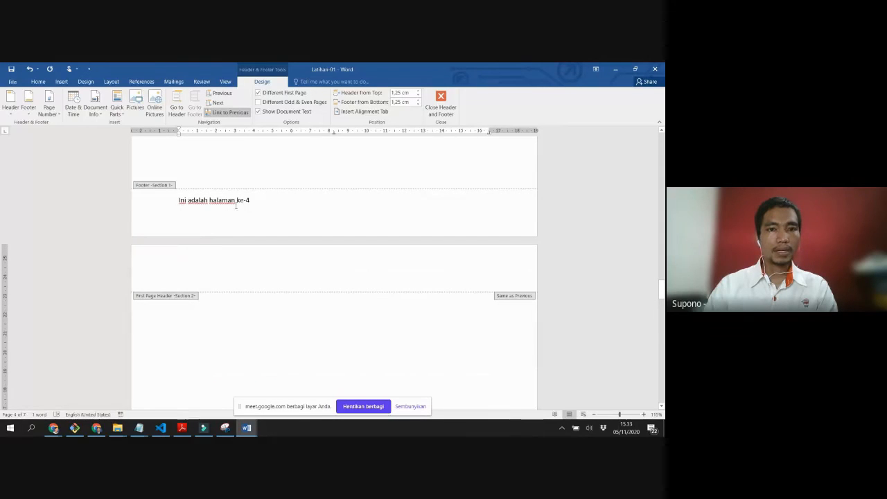
left_click_drag(248, 200, 179, 200)
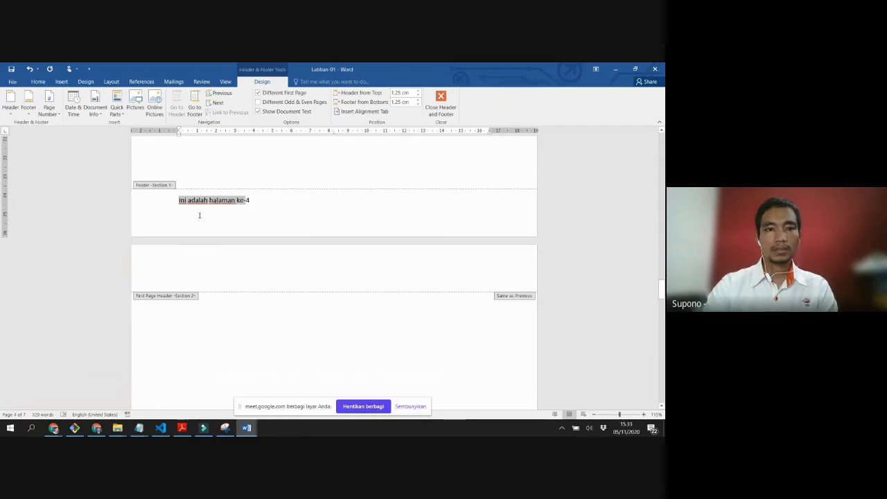
left_click(211, 203)
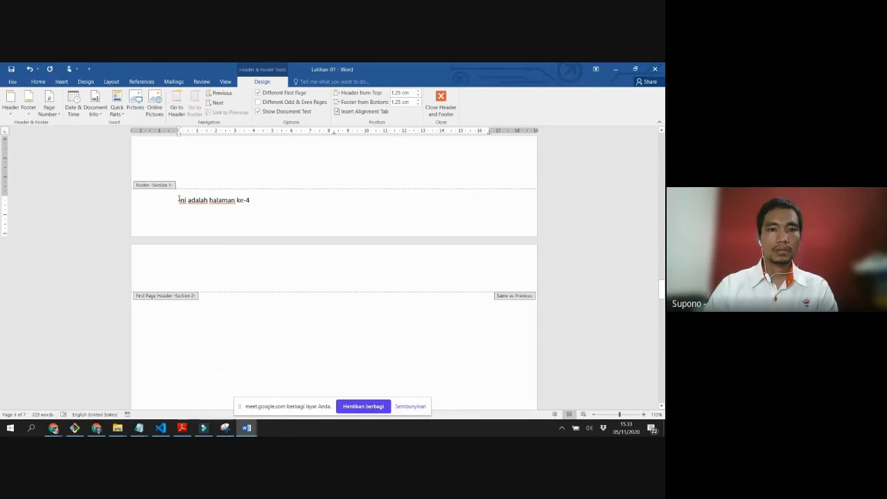
left_click_drag(186, 200, 246, 200)
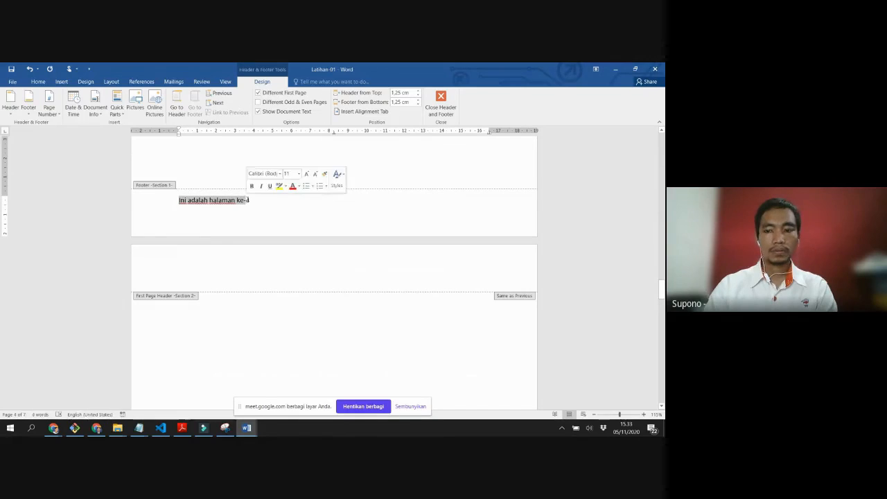
key("BackSpace")
Step: Unlink the Section 2 first page footer from the previous section
scroll(186, 260, "down", 4)
scroll(185, 270, "down", 8)
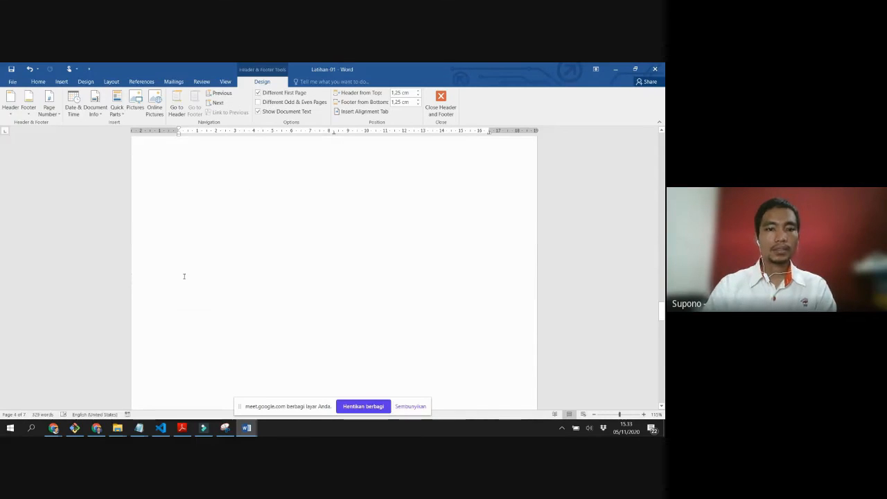
left_click(186, 160)
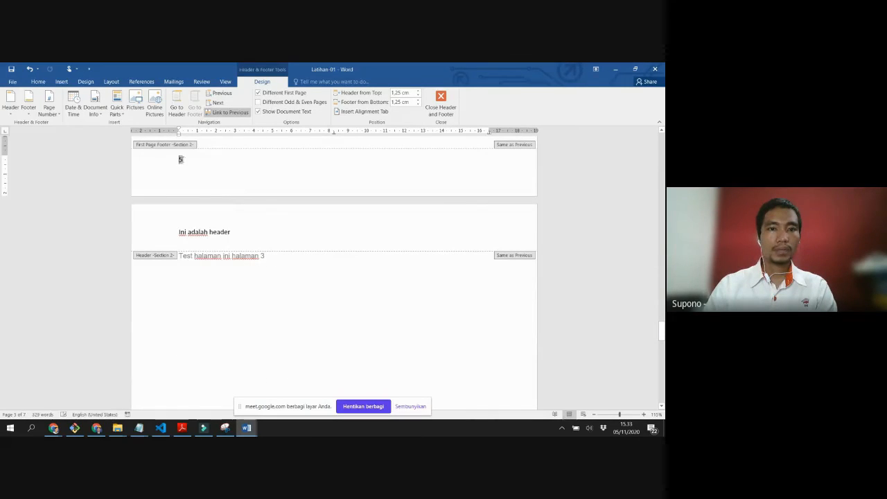
double_click(181, 159)
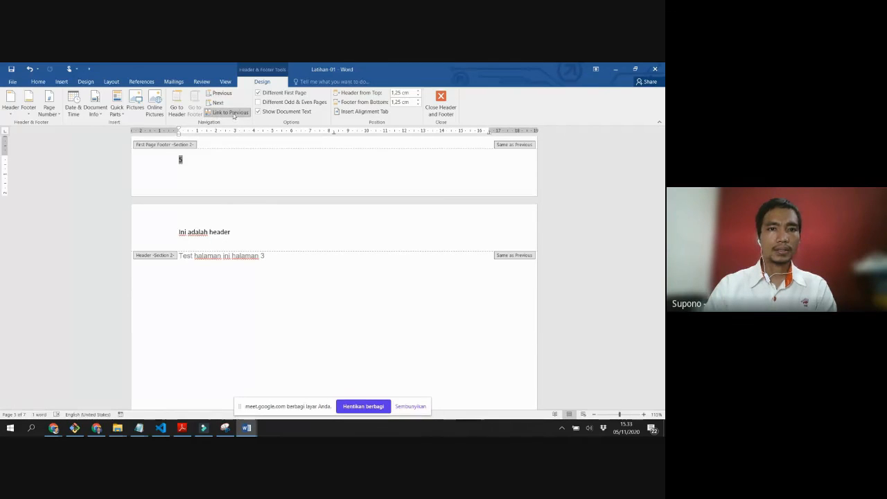
left_click(233, 114)
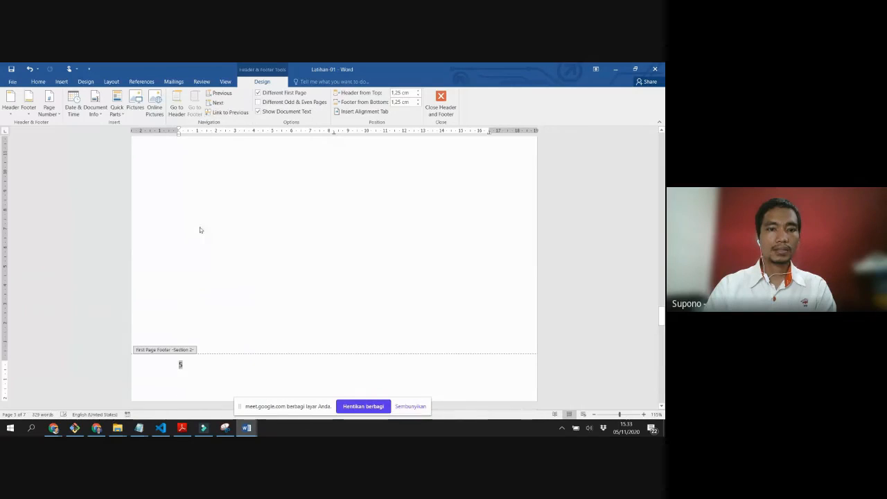
Step: Format the Section 2 page numbers to start at 1 instead of continuing from the previous section
left_click(186, 361)
double_click(181, 364)
left_click(49, 109)
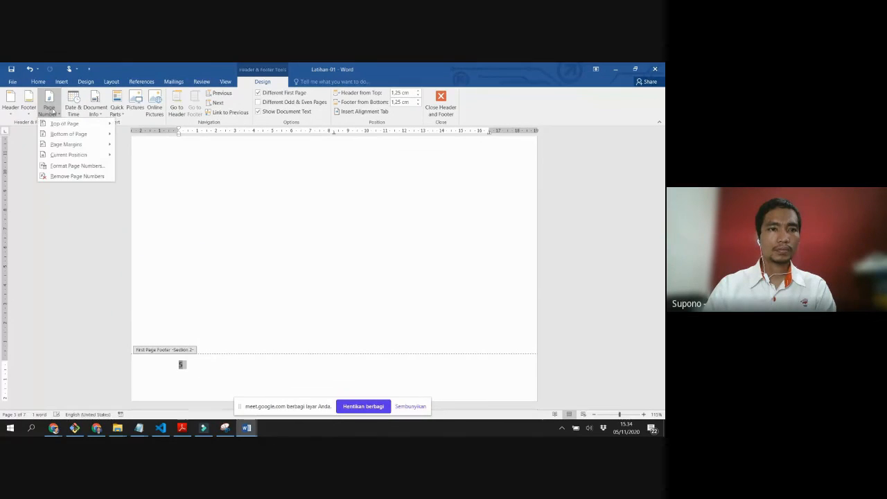
left_click(65, 167)
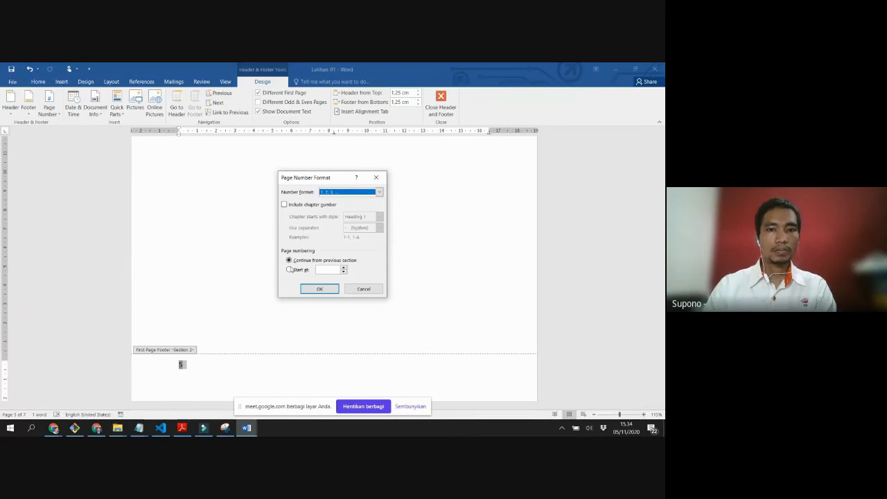
left_click(290, 269)
left_click(323, 289)
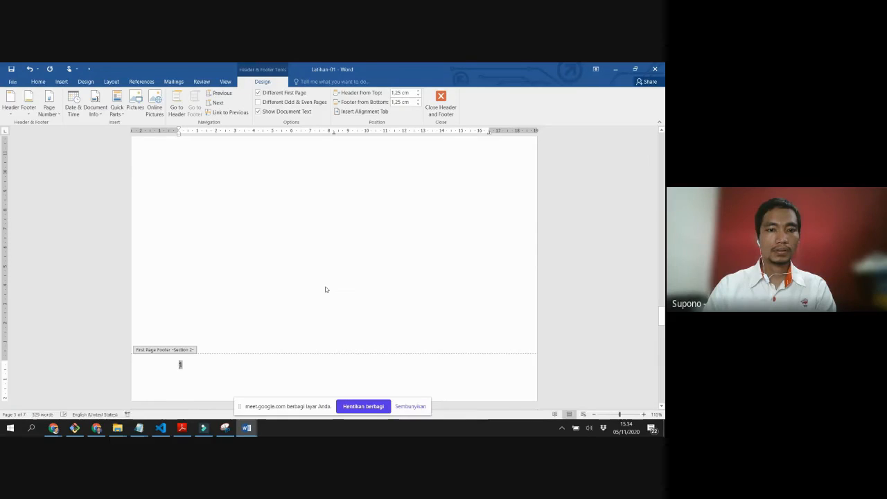
Step: Examine how the footer page numbers run from the end of Section 1 through the pages of Section 2
scroll(205, 362, "up", 6)
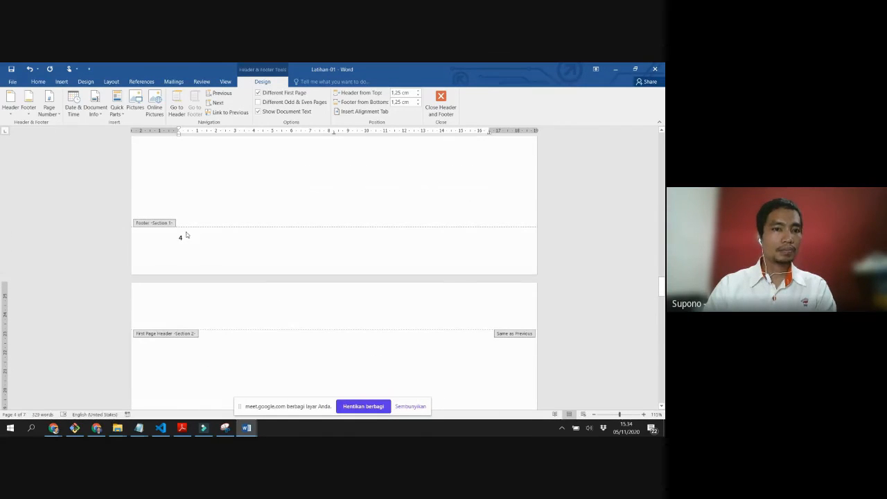
scroll(231, 303, "down", 6)
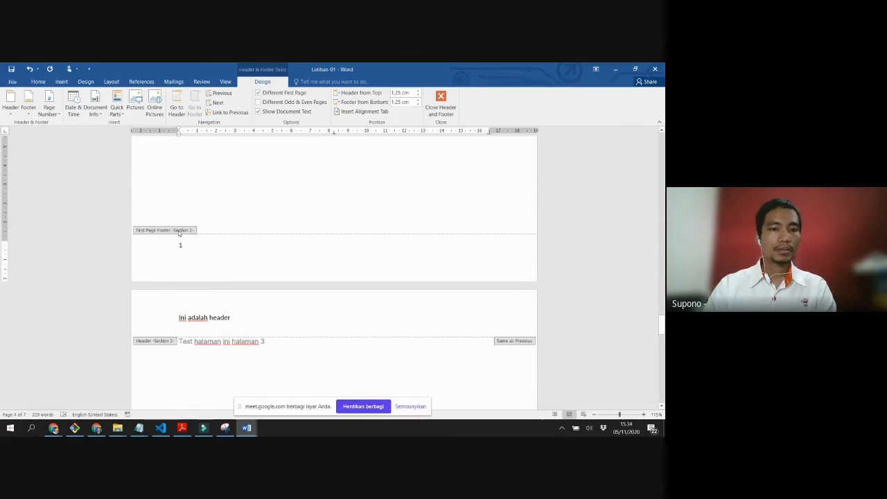
scroll(176, 246, "down", 1)
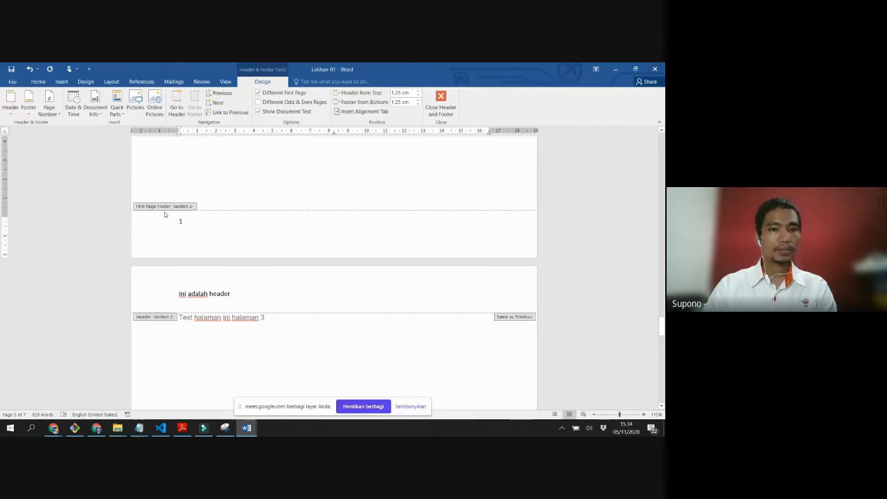
scroll(201, 255, "down", 15)
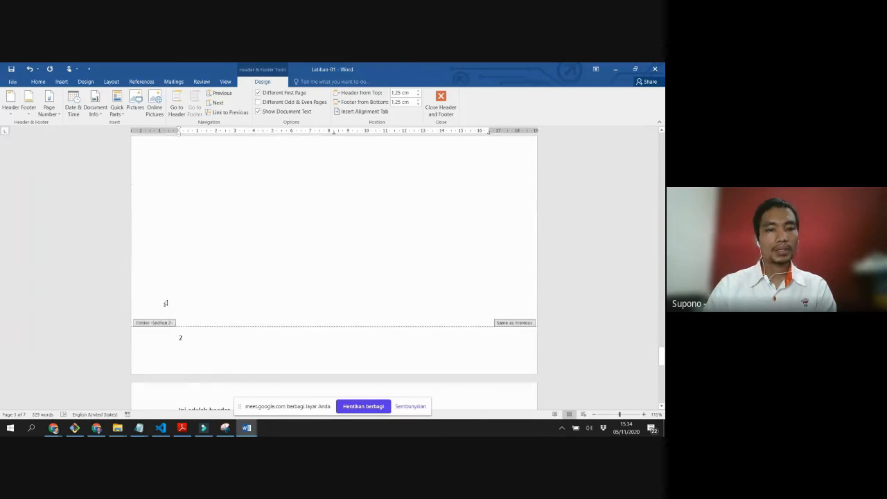
scroll(187, 303, "down", 10)
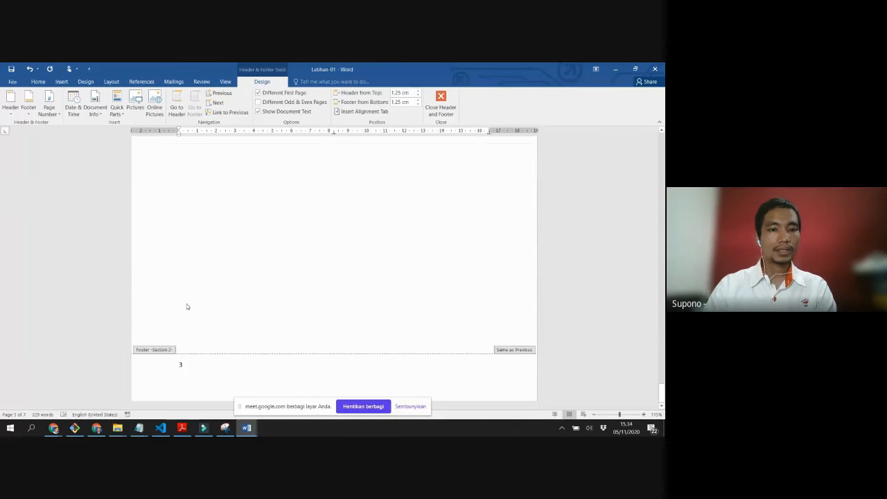
scroll(213, 360, "up", 5)
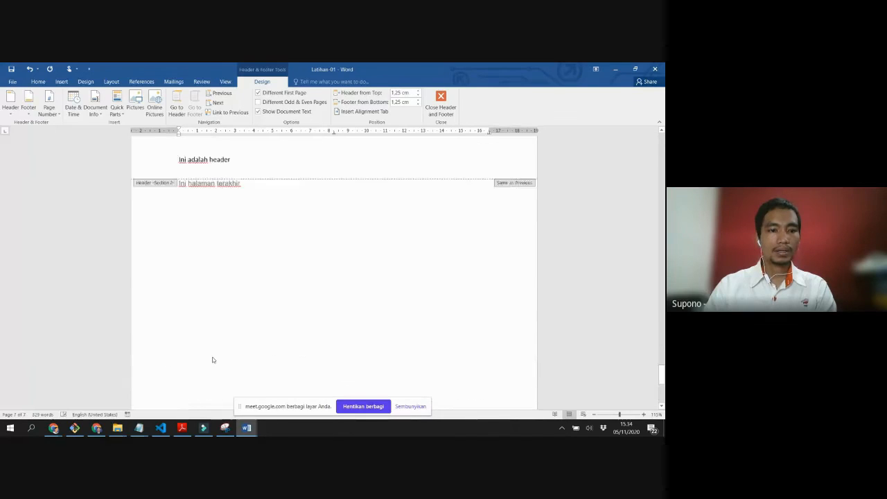
scroll(213, 360, "up", 10)
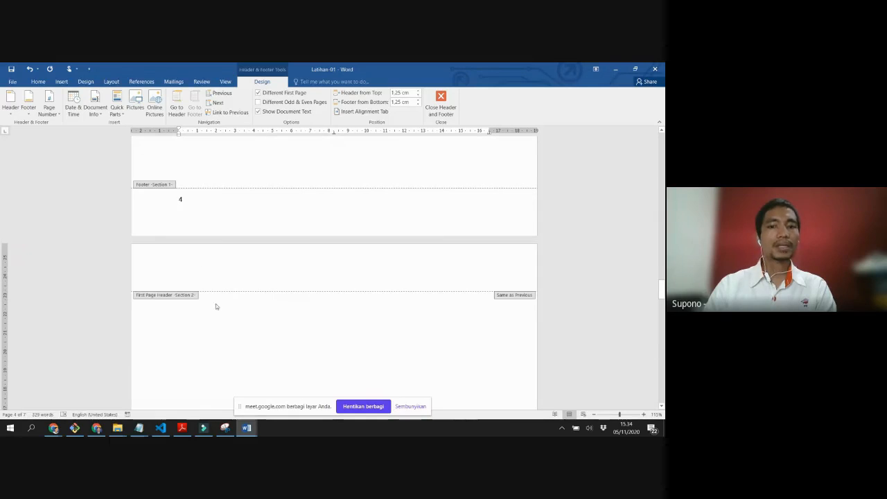
scroll(218, 312, "up", 4)
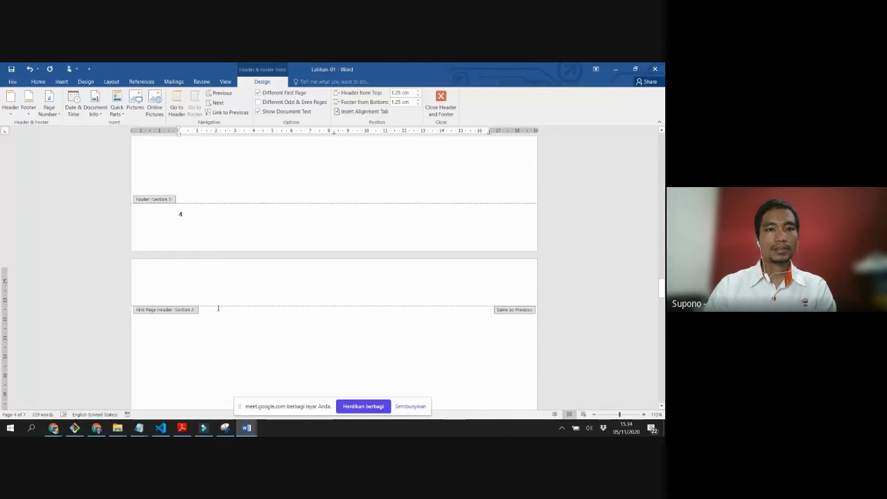
Step: Review the footer page numbers on the last pages of Section 1 up to the start of Section 2
scroll(217, 311, "down", 3)
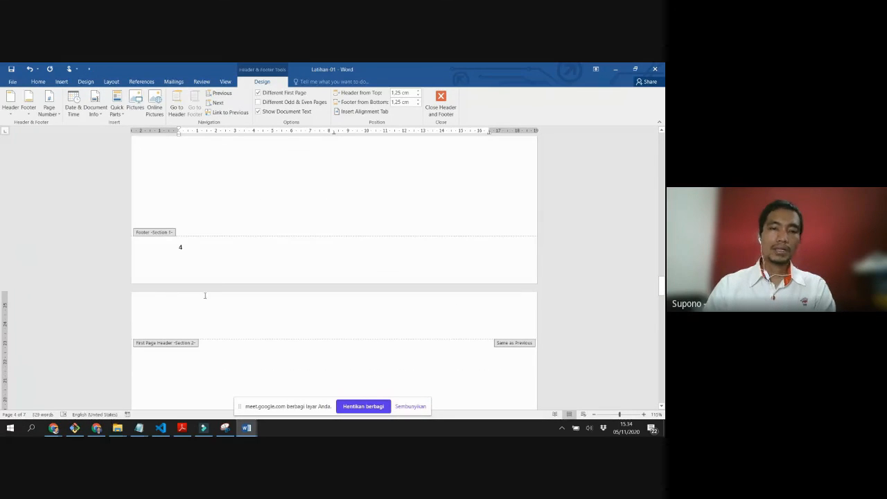
scroll(180, 254, "up", 10)
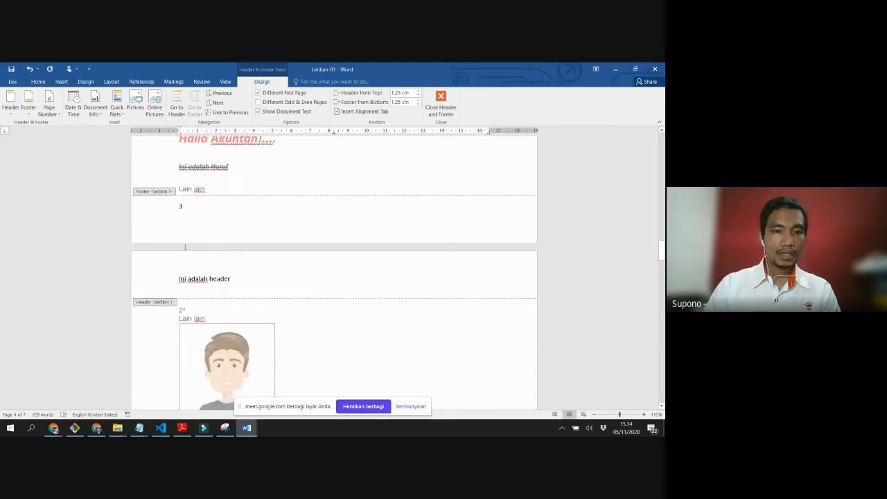
scroll(172, 349, "down", 4)
scroll(172, 349, "down", 6)
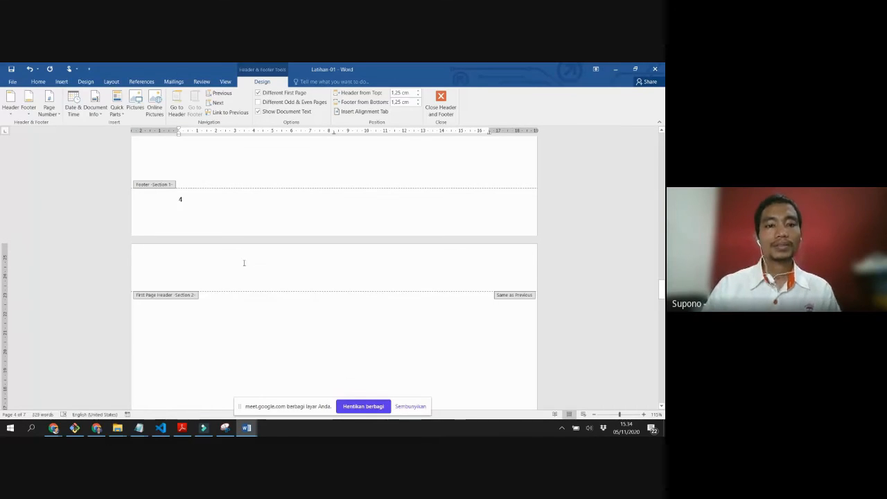
Step: Switch to the Google Meet call in Chrome and look through the participant list
left_click(96, 430)
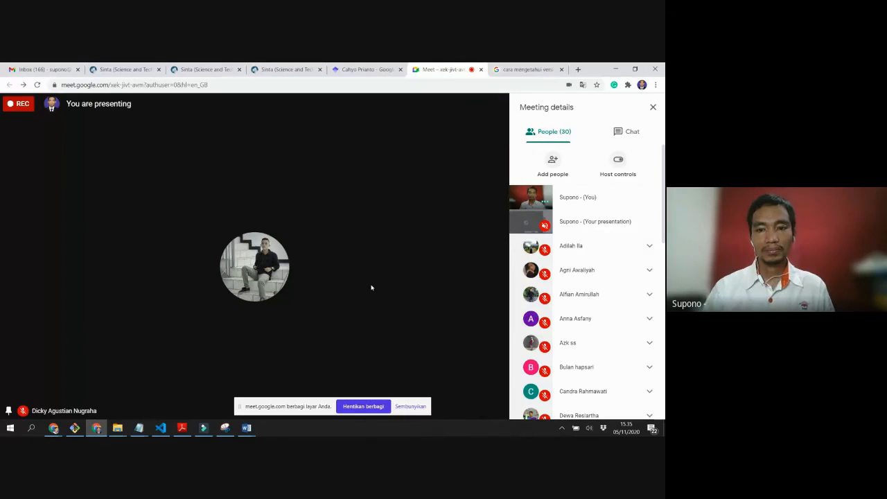
scroll(596, 298, "down", 6)
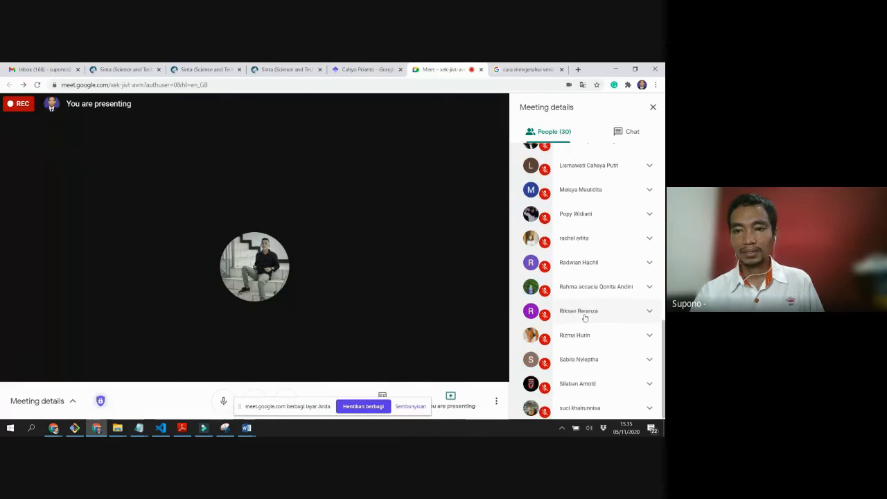
scroll(584, 316, "up", 8)
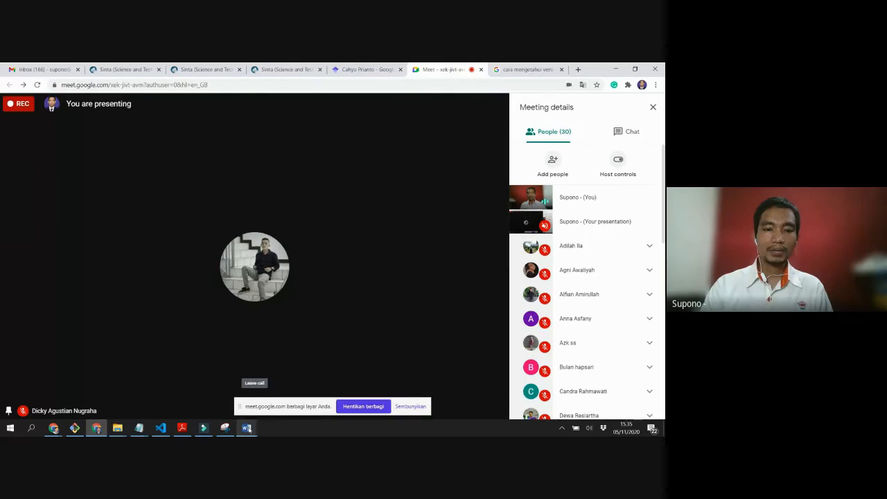
Step: Switch back to Word, view the blank Document3, and return to the Latihan-01 document
mouse_move(247, 429)
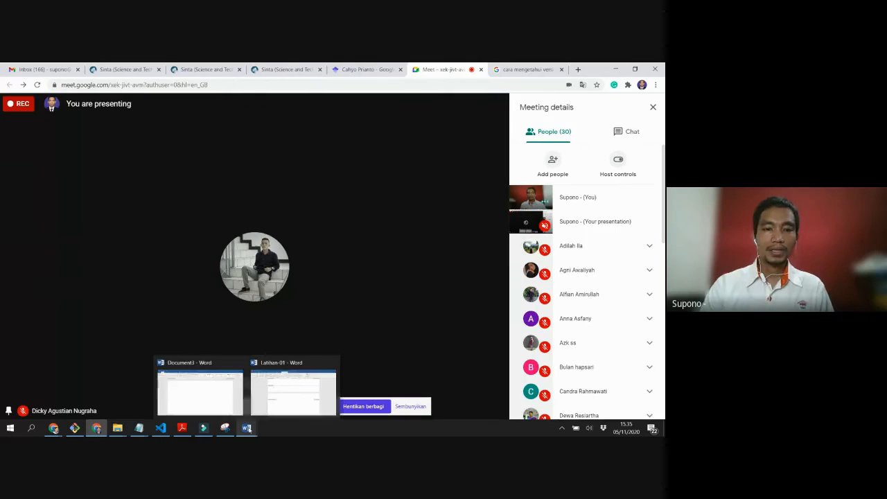
left_click(218, 406)
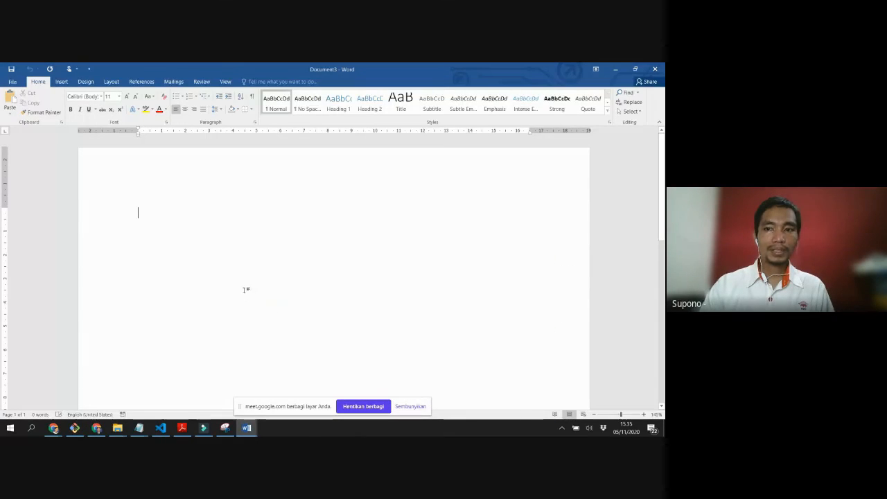
scroll(244, 310, "down", 5)
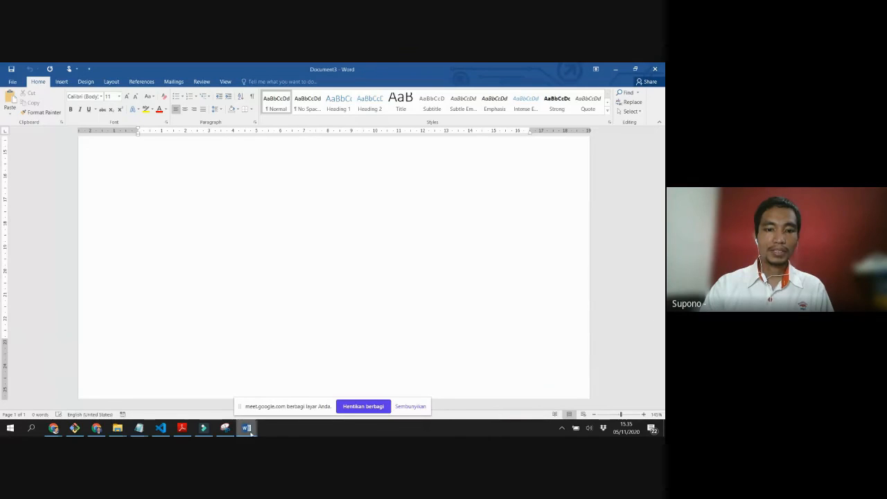
mouse_move(246, 428)
left_click(284, 396)
Step: Review the Section 1 headers and footers from the cover page through the page containing the name and address table
scroll(252, 296, "up", 15)
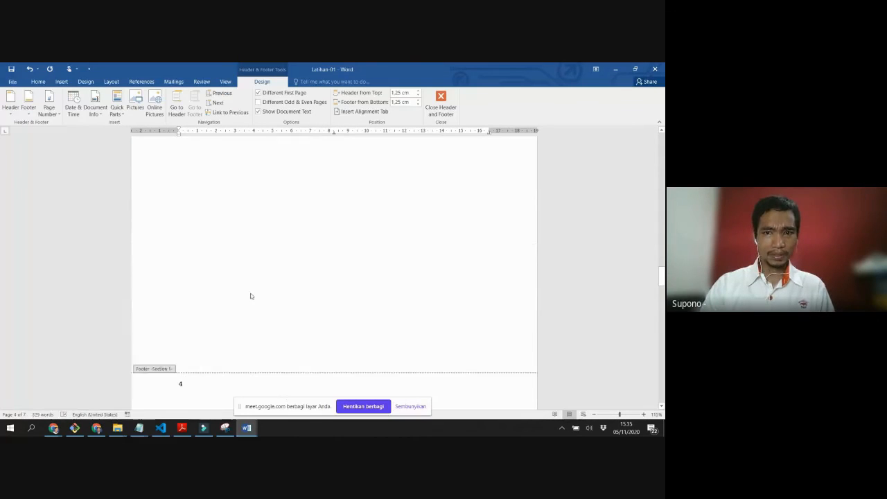
scroll(250, 287, "up", 20)
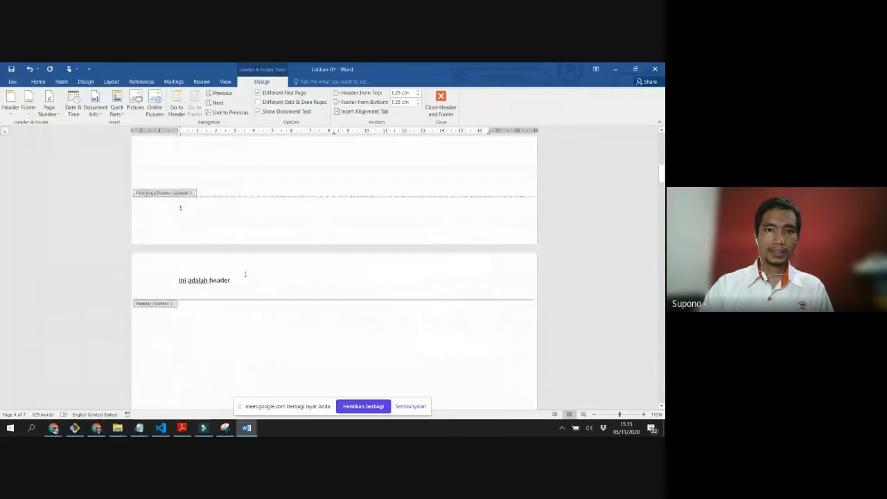
left_click(63, 81)
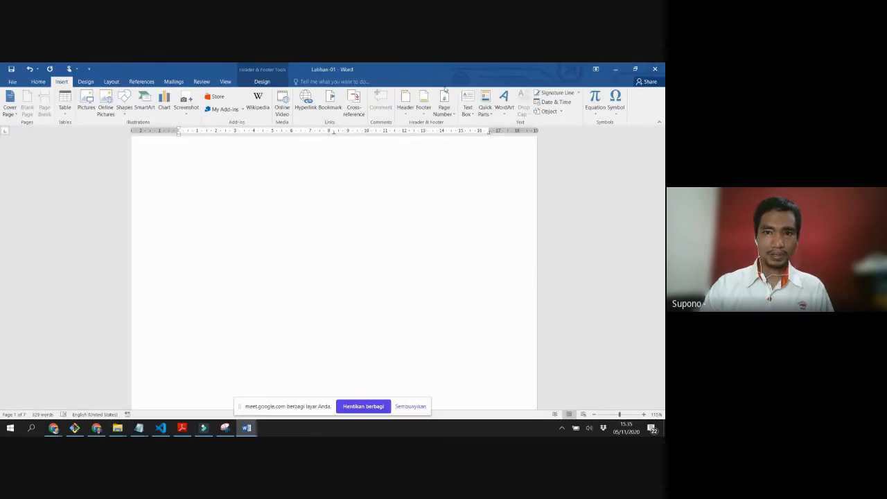
scroll(346, 117, "up", 1)
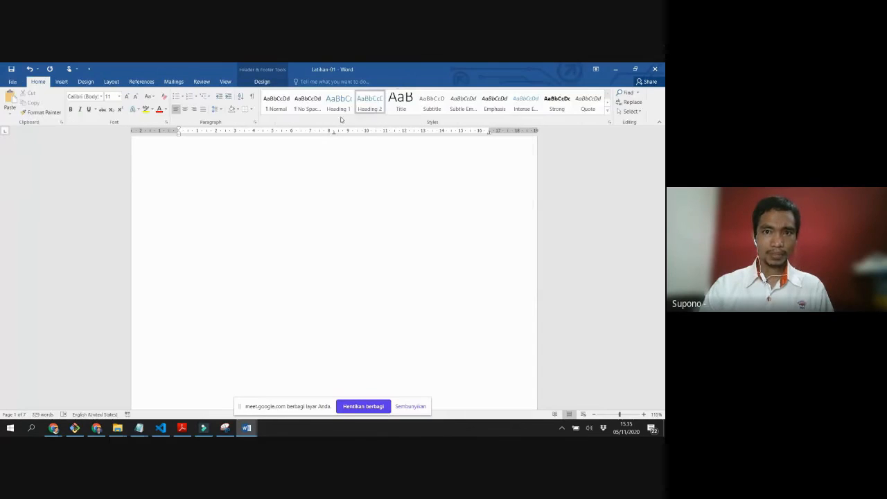
left_click(70, 83)
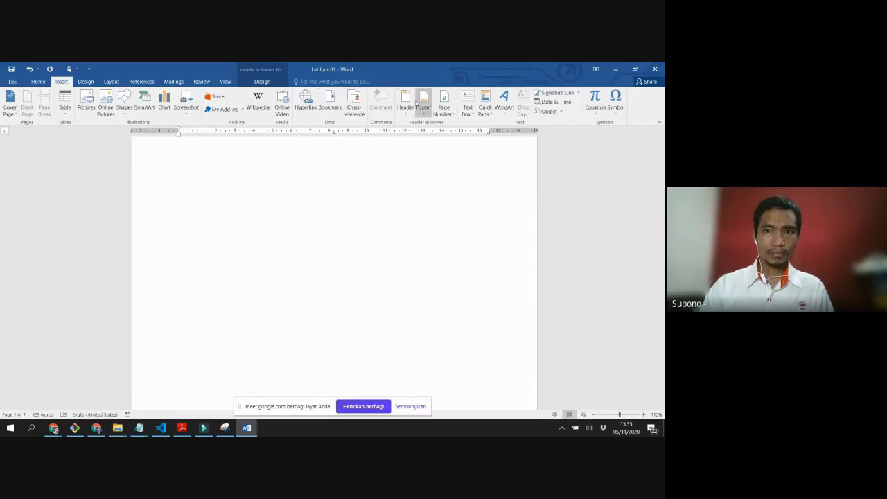
scroll(277, 154, "up", 3)
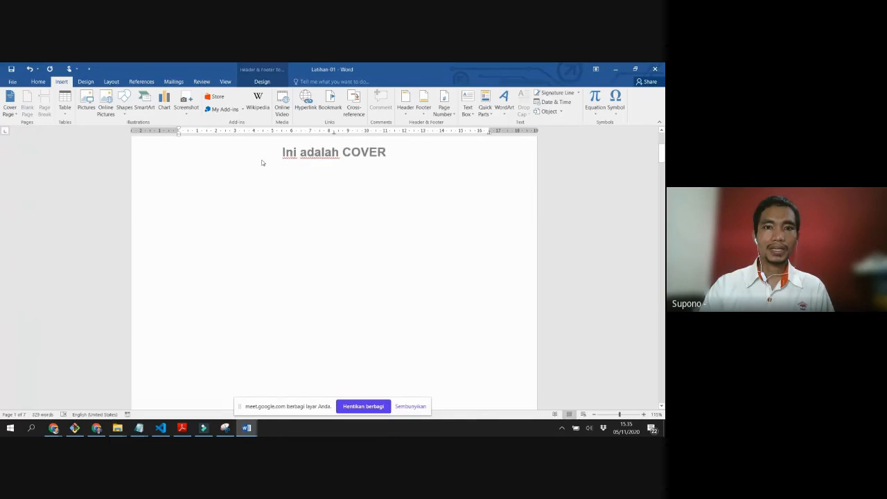
scroll(278, 150, "up", 2)
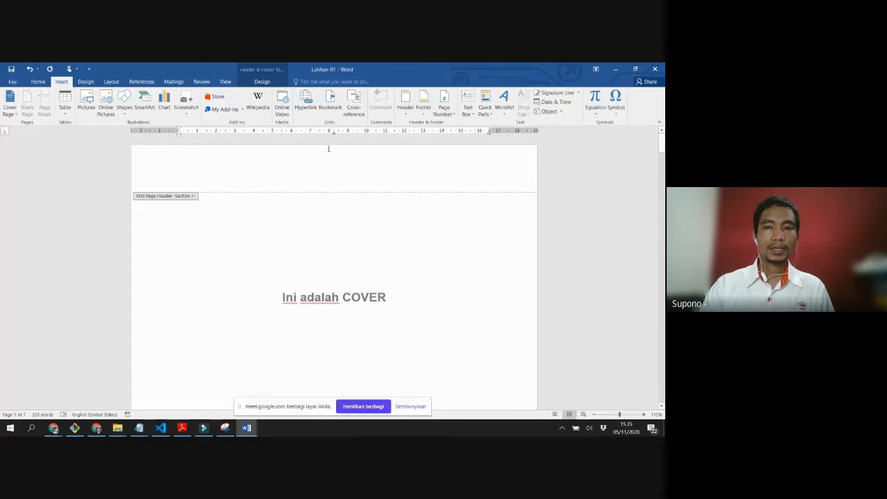
scroll(365, 255, "down", 12)
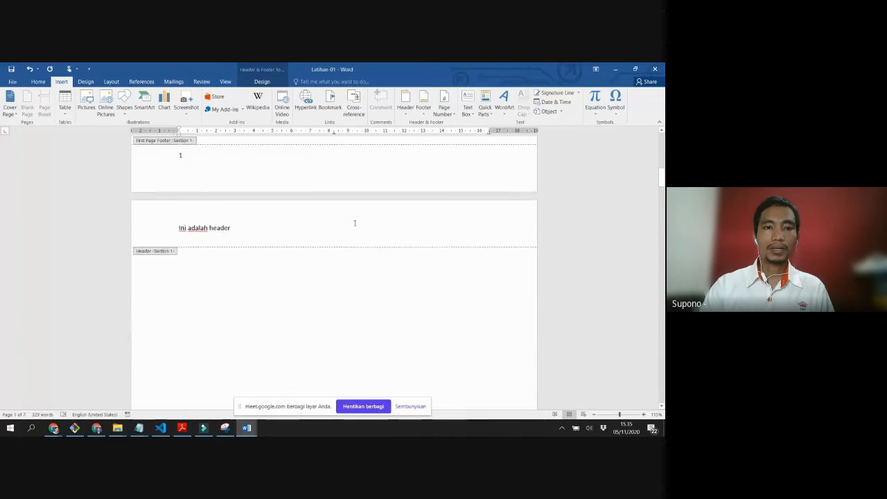
scroll(416, 222, "up", 1)
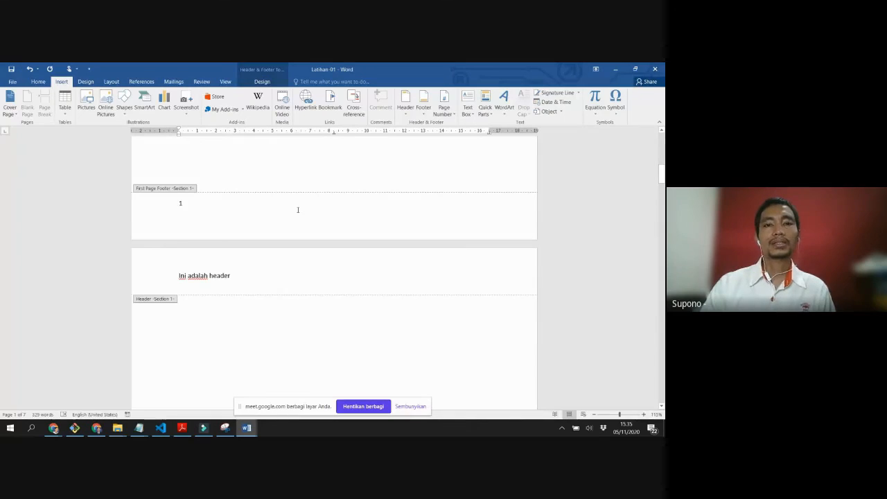
scroll(277, 235, "down", 12)
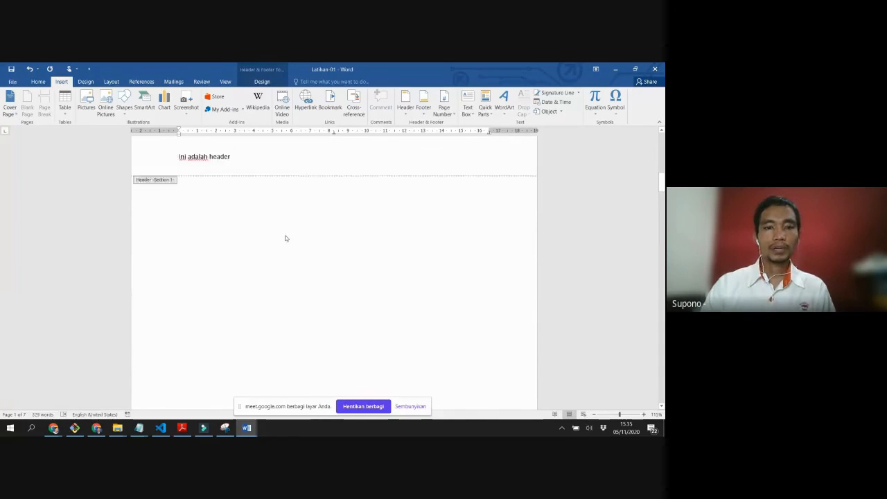
scroll(249, 267, "down", 20)
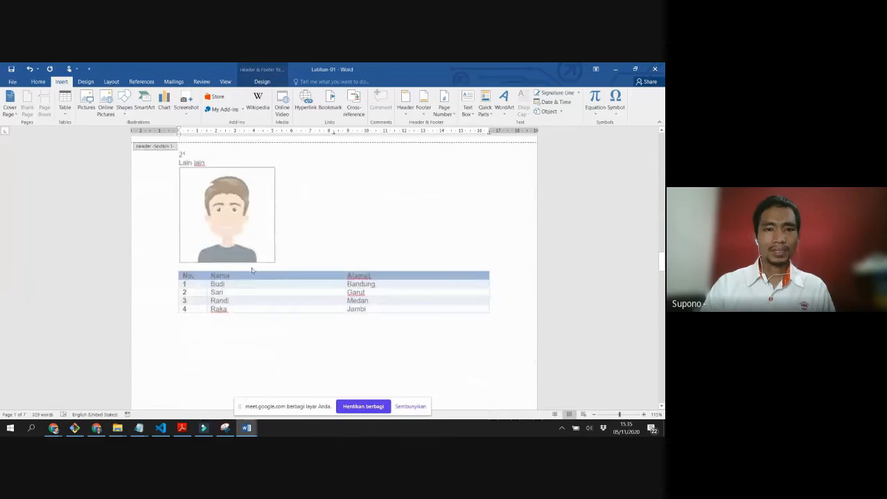
Step: Leave header and footer editing and insert a 5x5 table below the address table, with the headings "Nama" and "aalamat"
double_click(246, 258)
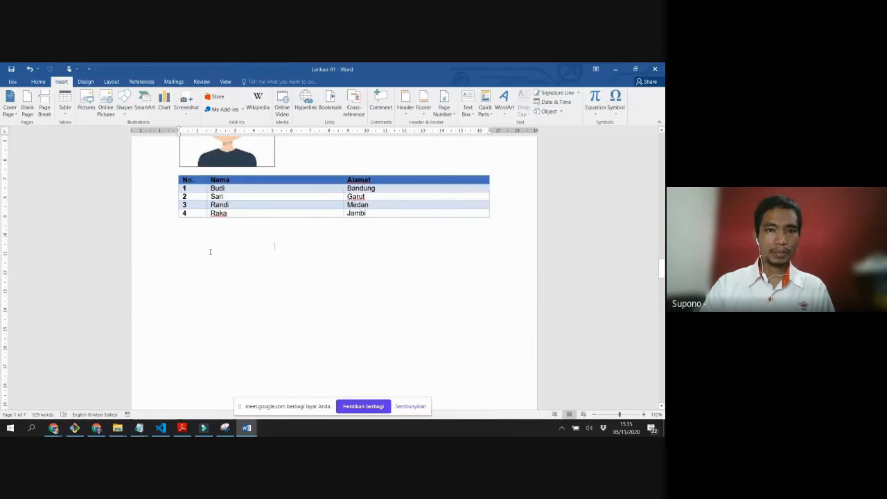
left_click(190, 239)
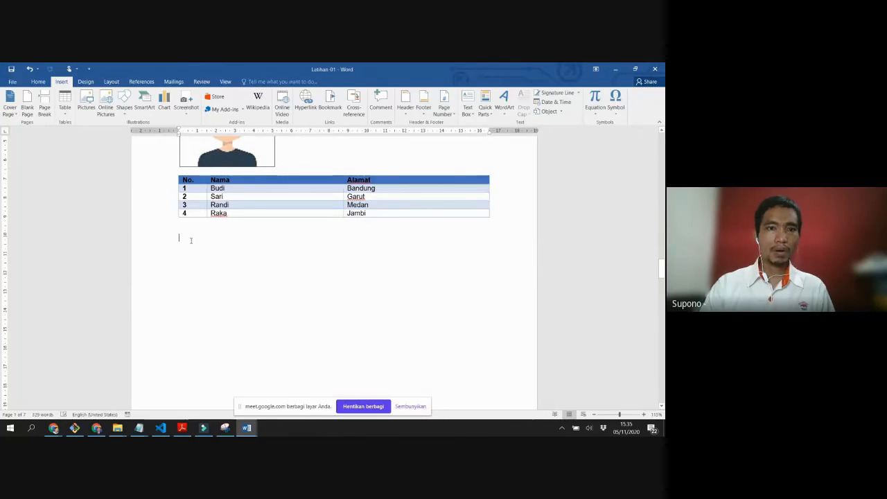
left_click(63, 102)
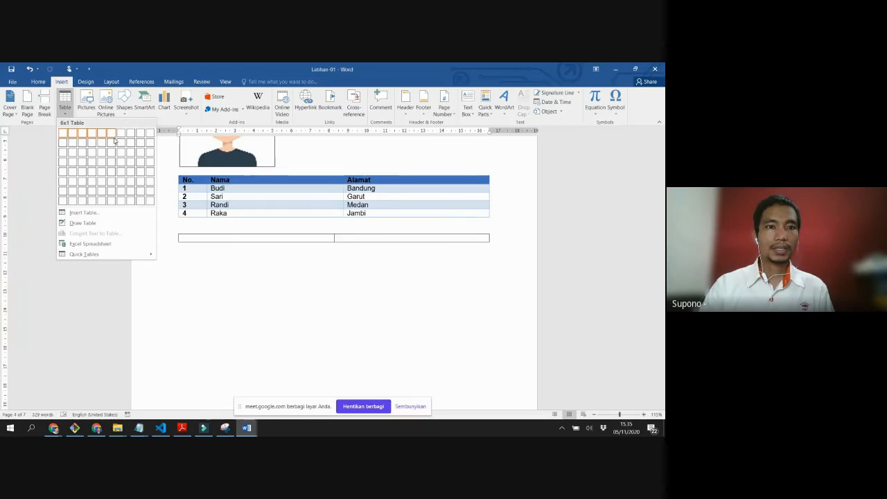
left_click(106, 174)
type("Nama")
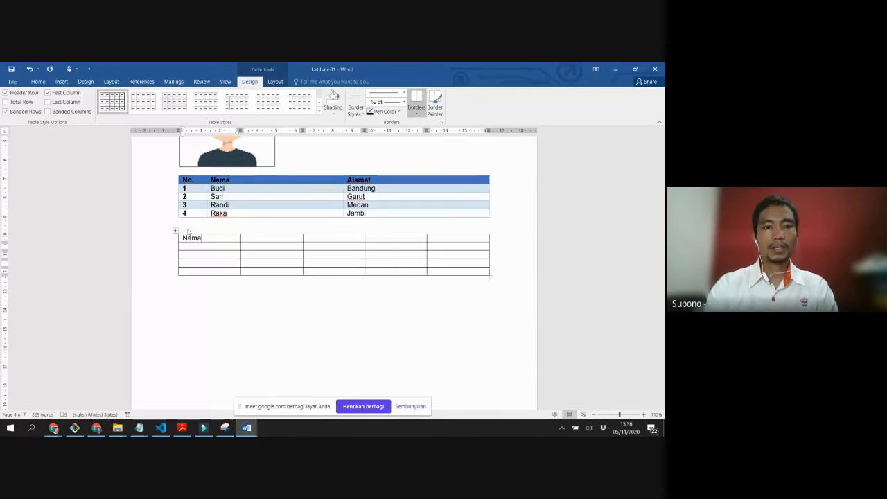
type("aalamat")
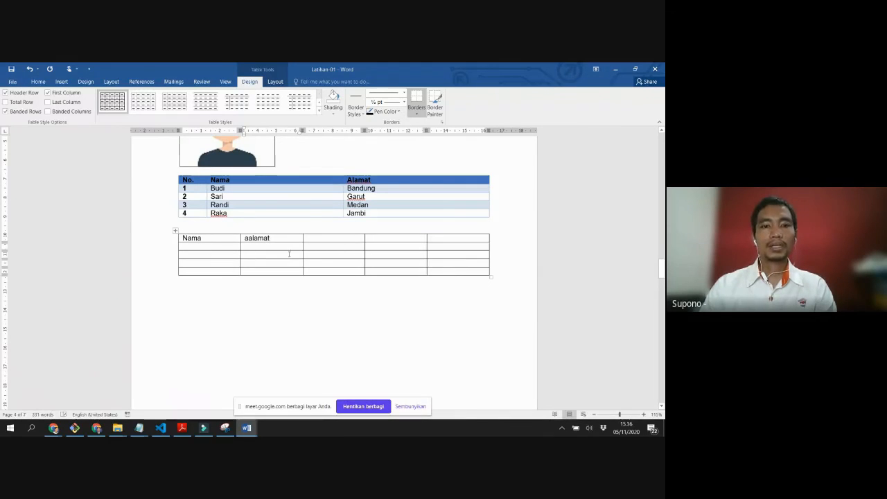
Step: Apply a plain table style with only horizontal lines to the whole new table
left_click(176, 232)
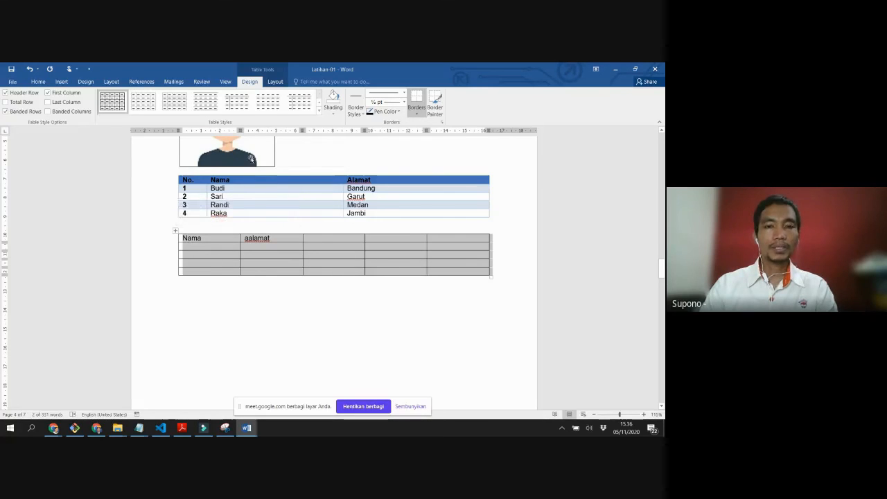
left_click(213, 106)
left_click(208, 272)
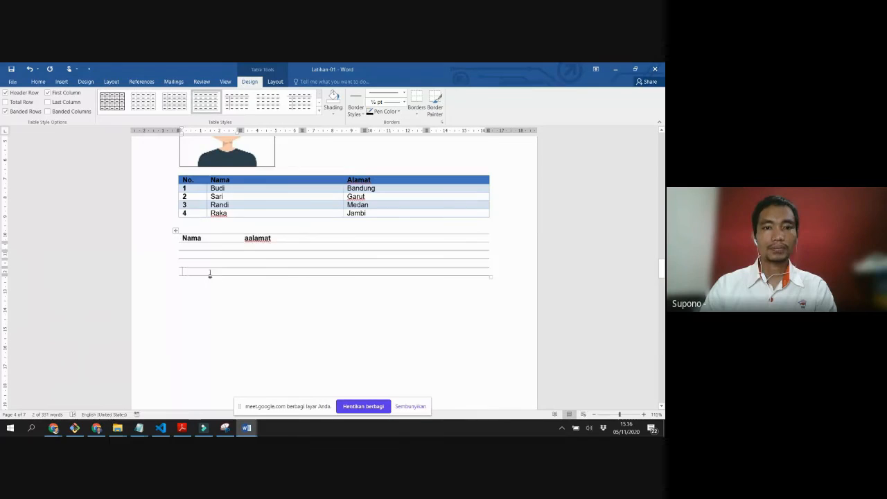
Step: Apply the yellow grid table style with a solid header row and solid first column to the new table
left_click(175, 232)
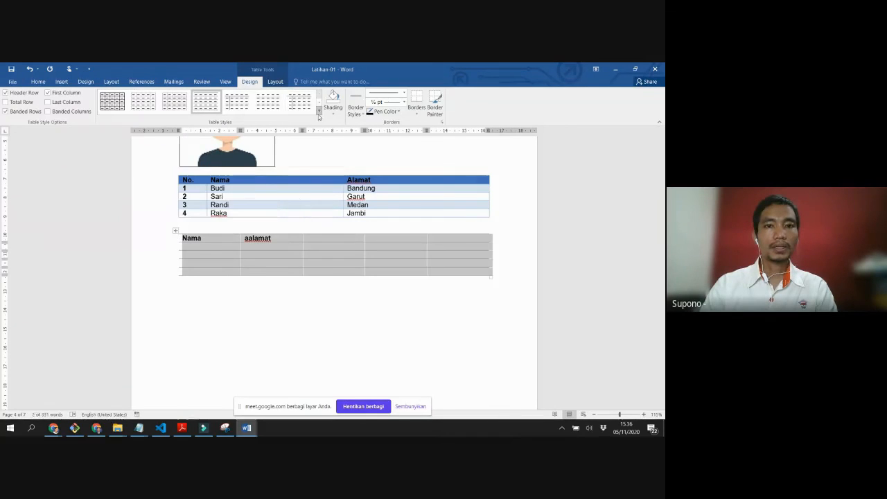
left_click(319, 113)
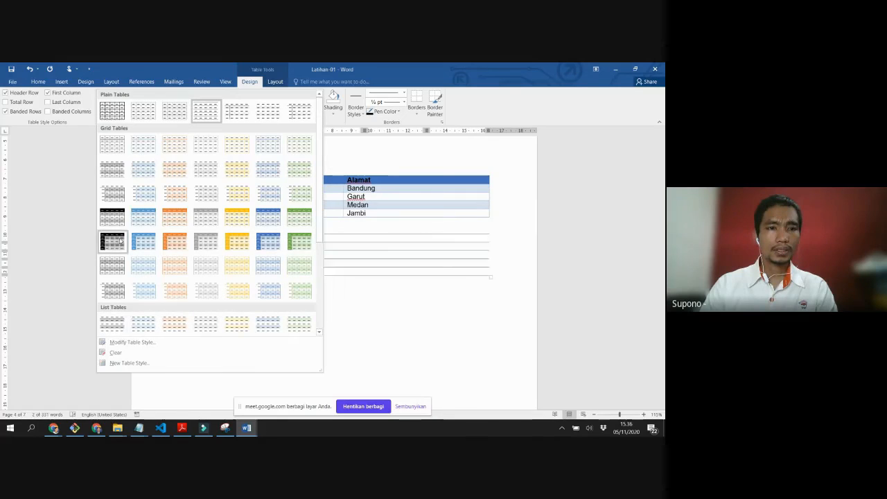
left_click(245, 244)
left_click(273, 287)
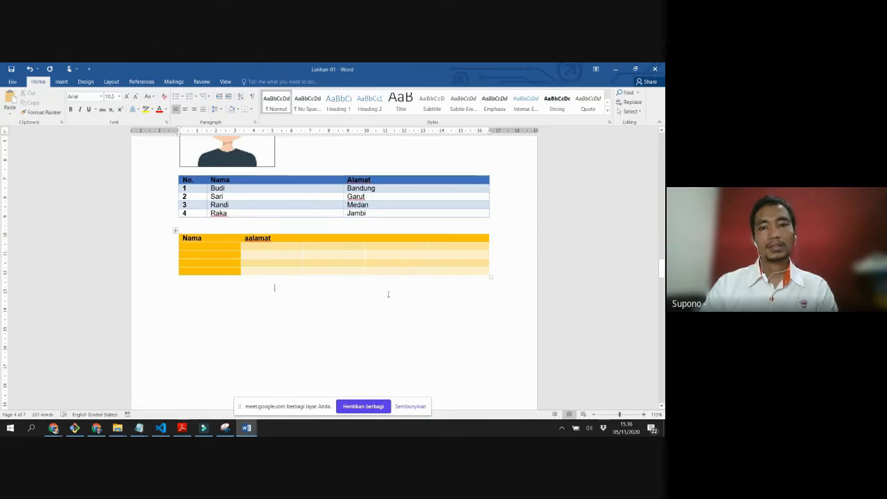
Step: Add two more rows at the end of the yellow table
left_click(483, 271)
key("Tab")
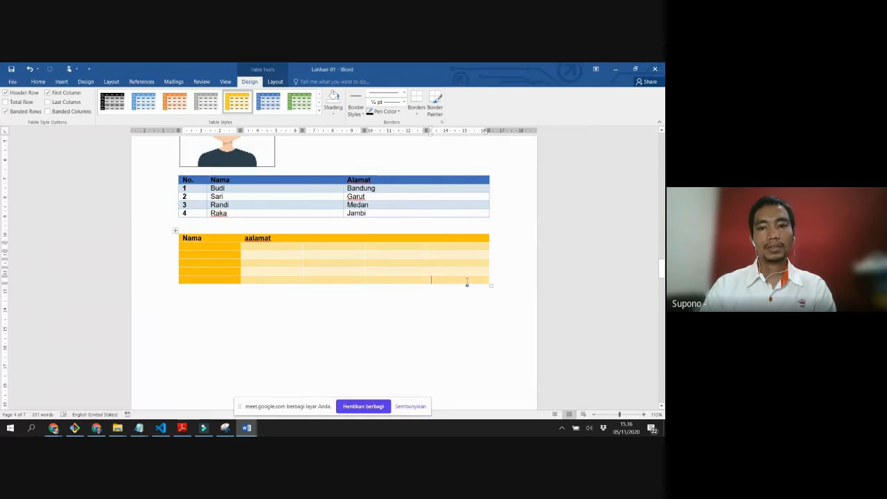
key("Return")
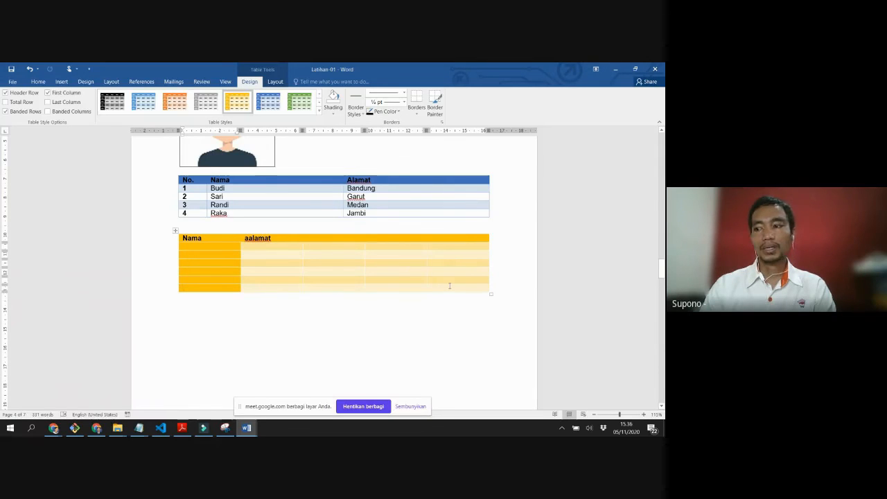
left_click(449, 287)
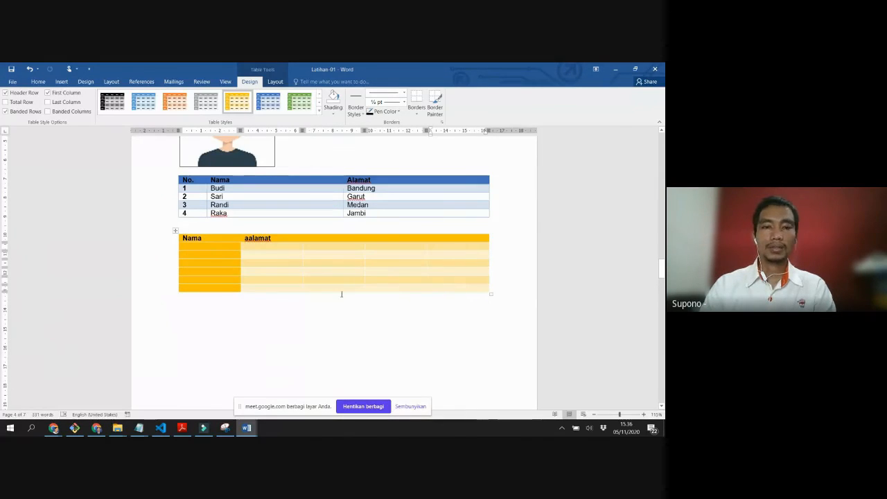
scroll(341, 293, "down", 5)
scroll(341, 294, "up", 5)
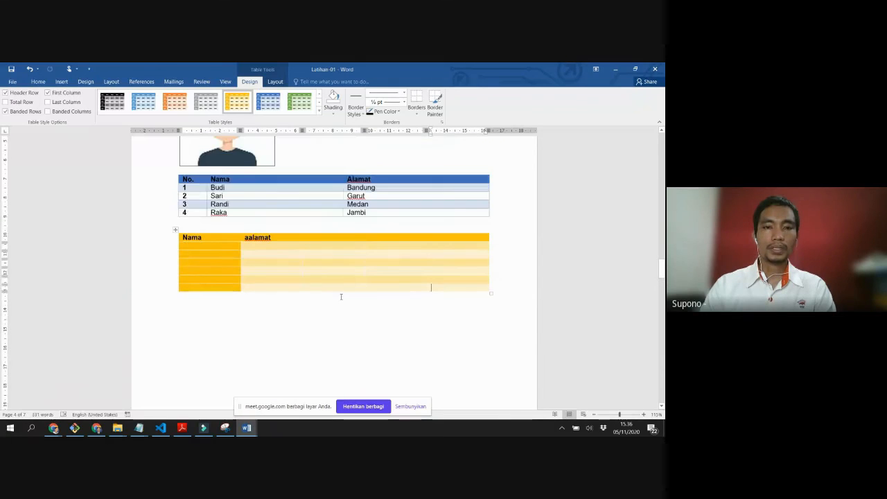
Step: Restyle the whole new table with the yellow banded grid style that has a solid header row and visible cell borders
left_click(175, 230)
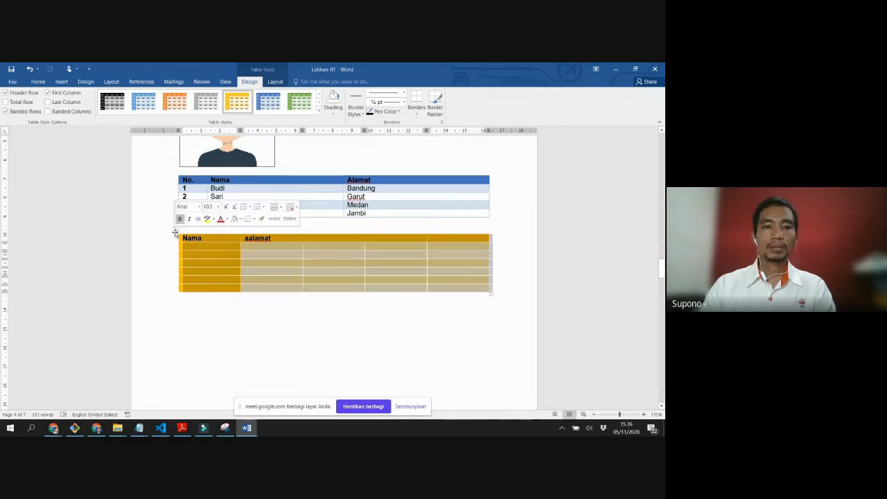
left_click(301, 105)
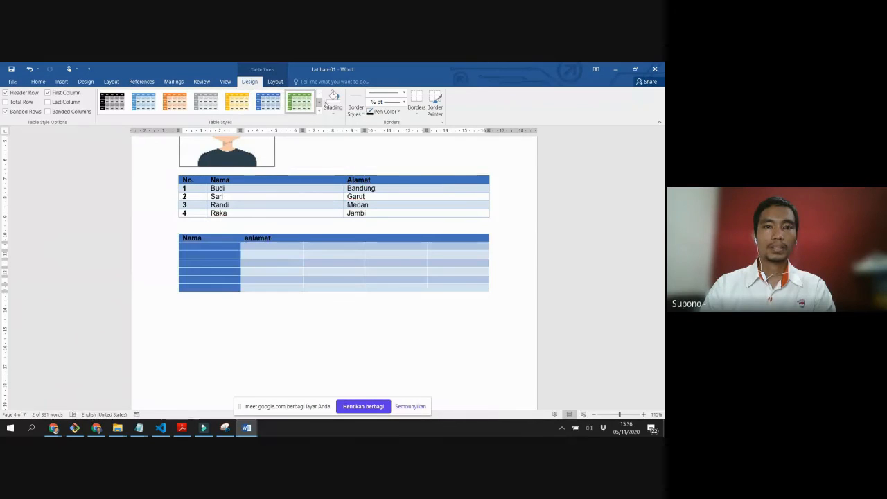
left_click(319, 109)
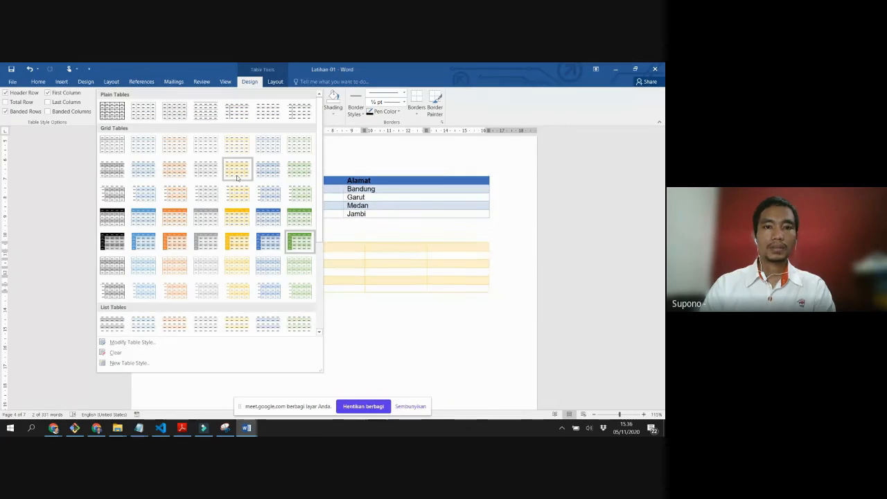
left_click(237, 214)
left_click(328, 341)
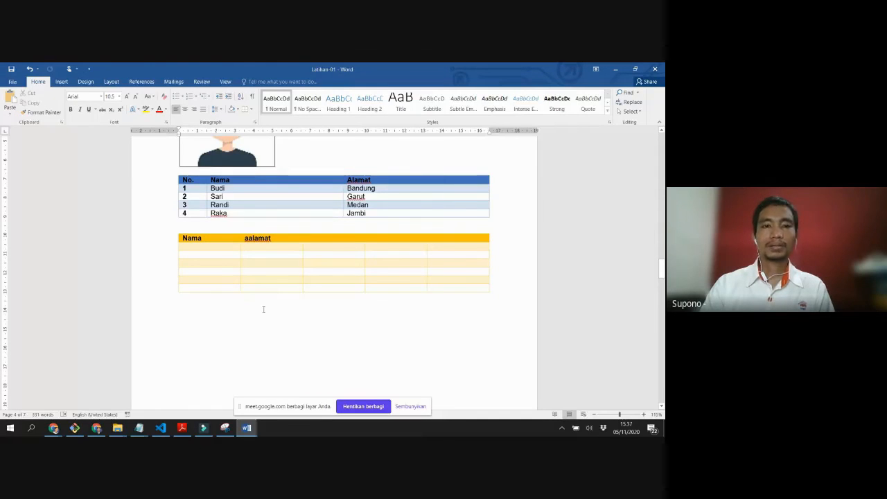
Step: Switch to the Google Meet call in Chrome
left_click(98, 429)
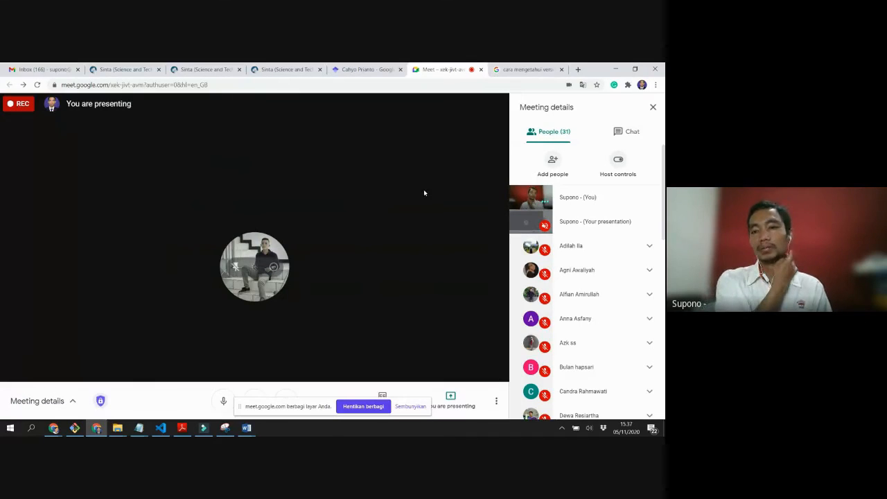